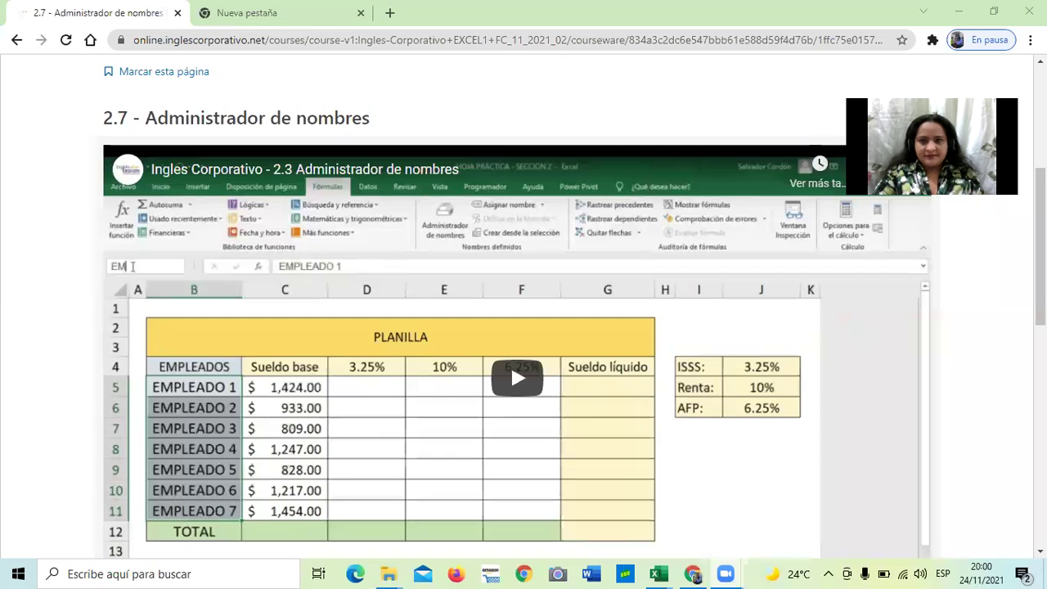
Look over the 2.7 Administrador de nombres lesson page, from its header down to the video and the discussion section.
{"action": "scroll", "coordinate": [669, 102], "scroll_direction": "down", "scroll_amount": 1}
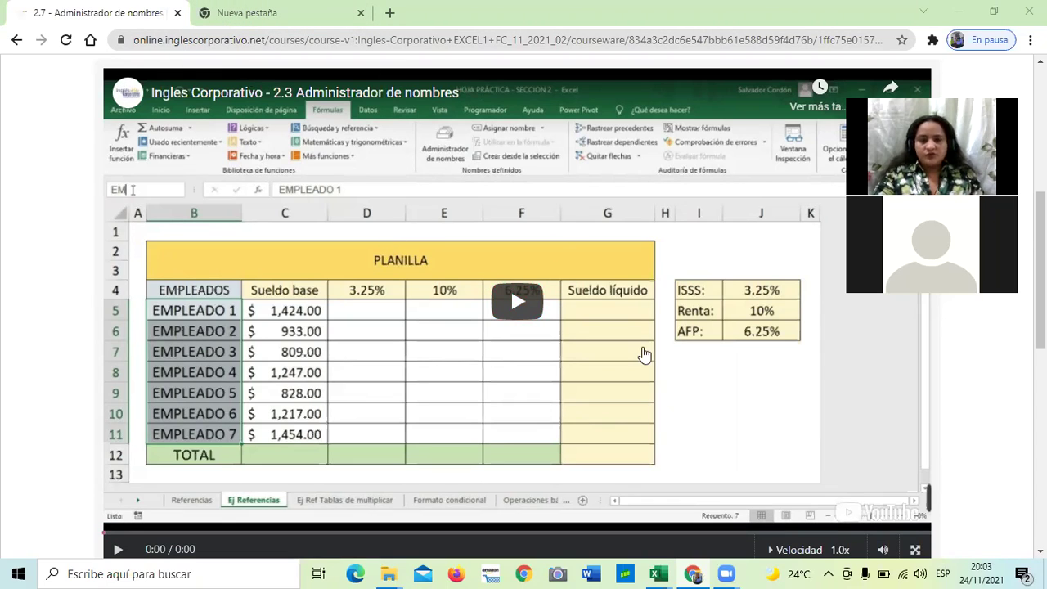
{"action": "scroll", "coordinate": [499, 188], "scroll_direction": "up", "scroll_amount": 2}
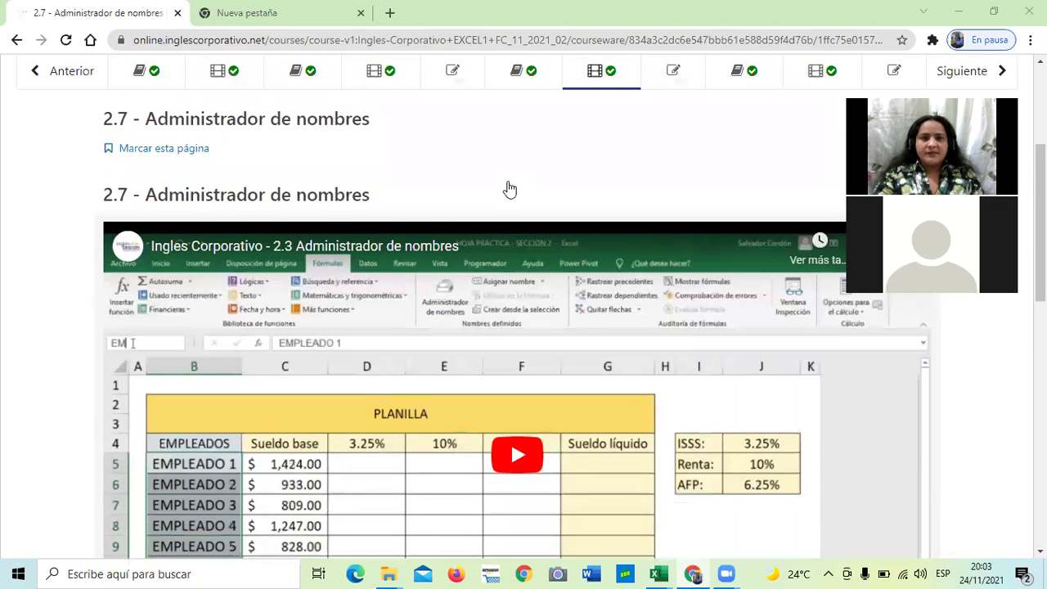
{"action": "scroll", "coordinate": [509, 189], "scroll_direction": "down", "scroll_amount": 2}
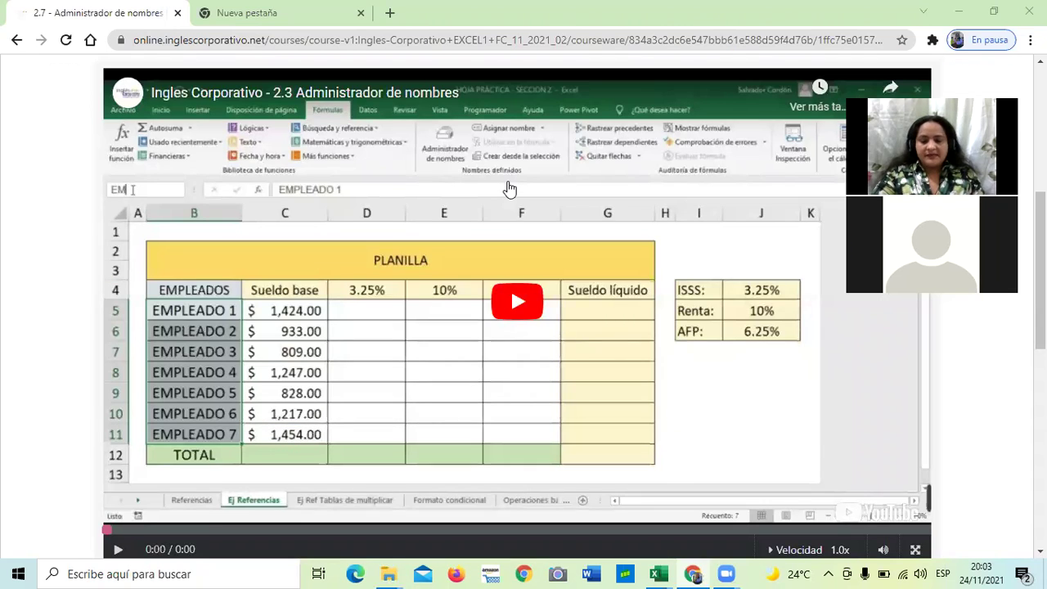
{"action": "scroll", "coordinate": [491, 232], "scroll_direction": "down", "scroll_amount": 2}
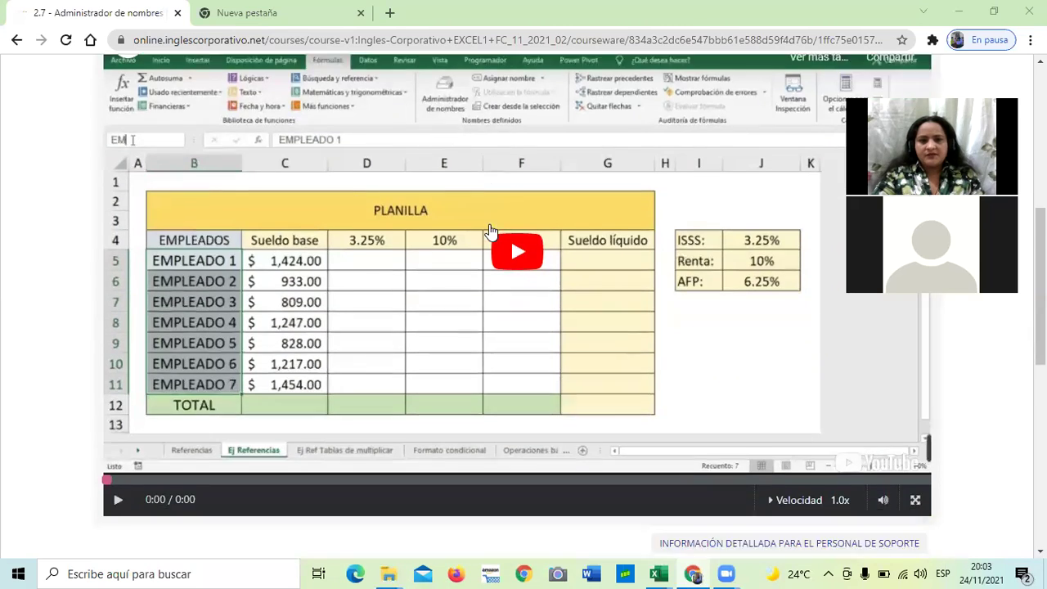
{"action": "scroll", "coordinate": [490, 233], "scroll_direction": "down", "scroll_amount": 1}
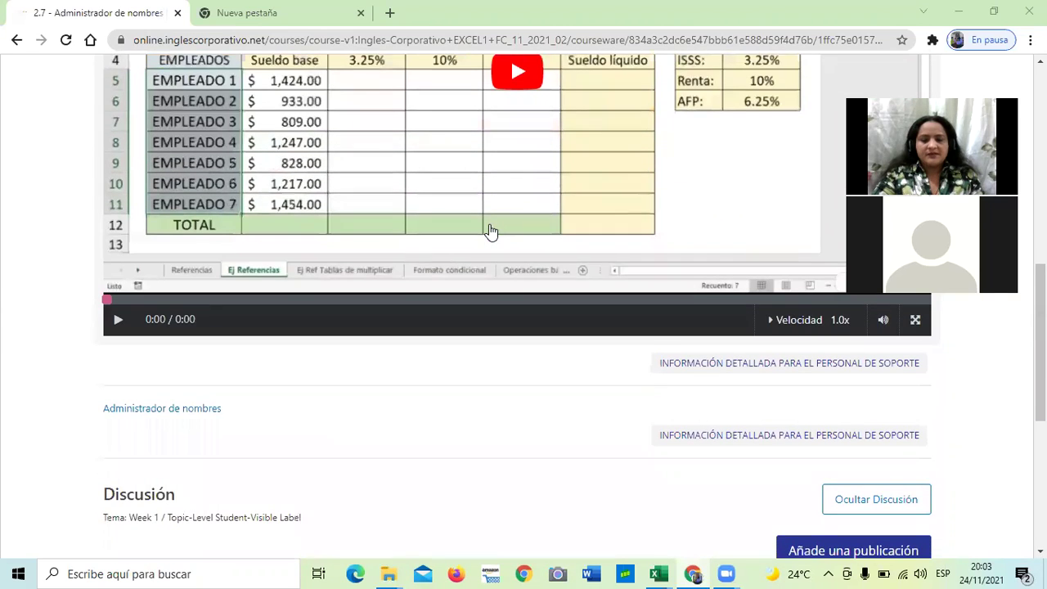
{"action": "scroll", "coordinate": [490, 233], "scroll_direction": "down", "scroll_amount": 1}
{"action": "scroll", "coordinate": [341, 358], "scroll_direction": "up", "scroll_amount": 5}
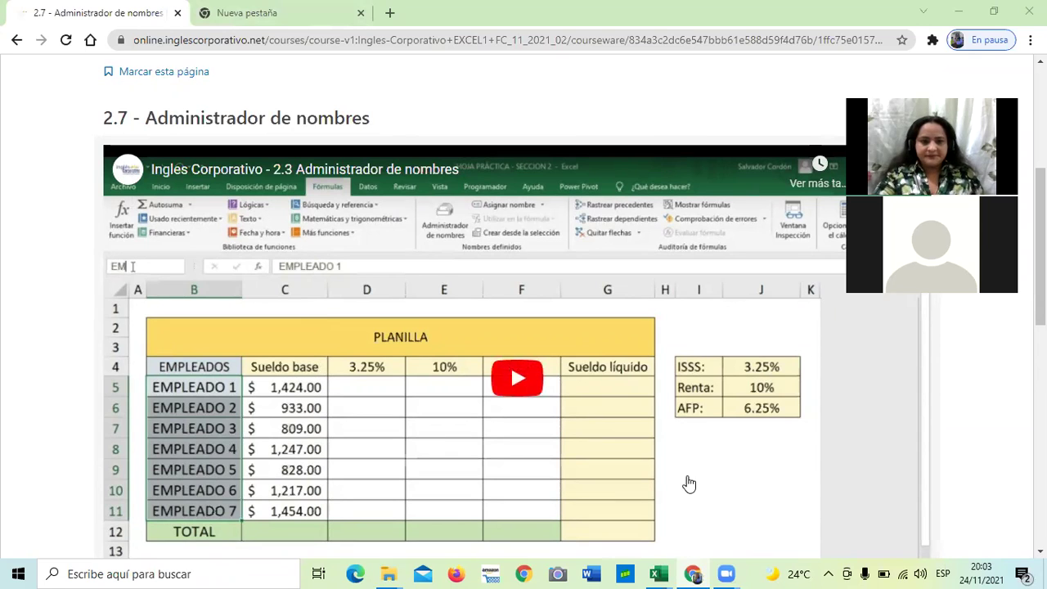
{"action": "scroll", "coordinate": [582, 428], "scroll_direction": "down", "scroll_amount": 1}
{"action": "scroll", "coordinate": [582, 429], "scroll_direction": "down", "scroll_amount": 1}
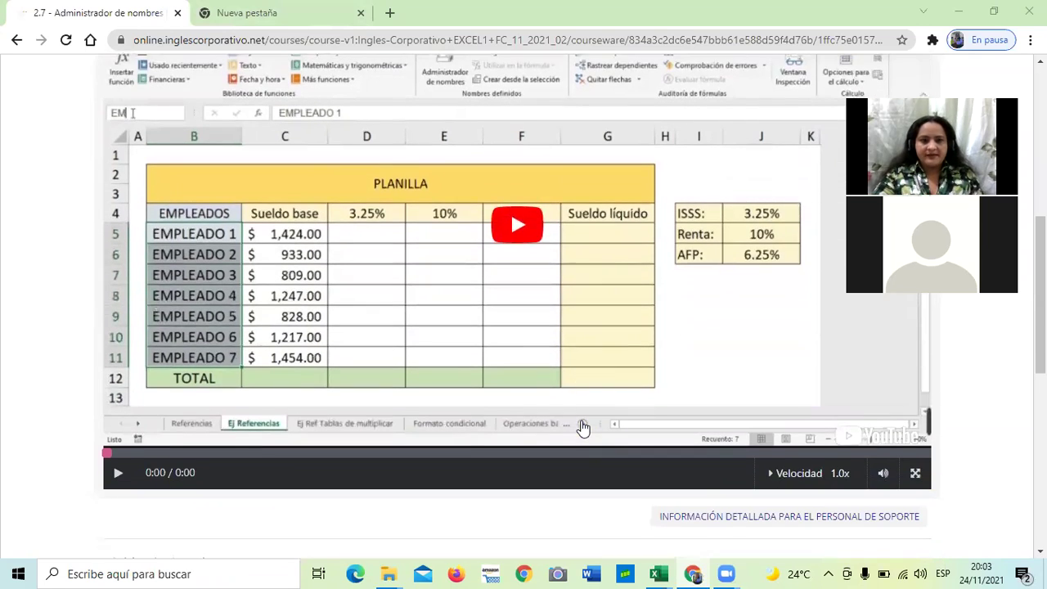
{"action": "scroll", "coordinate": [578, 426], "scroll_direction": "down", "scroll_amount": 1}
{"action": "scroll", "coordinate": [577, 417], "scroll_direction": "up", "scroll_amount": 3}
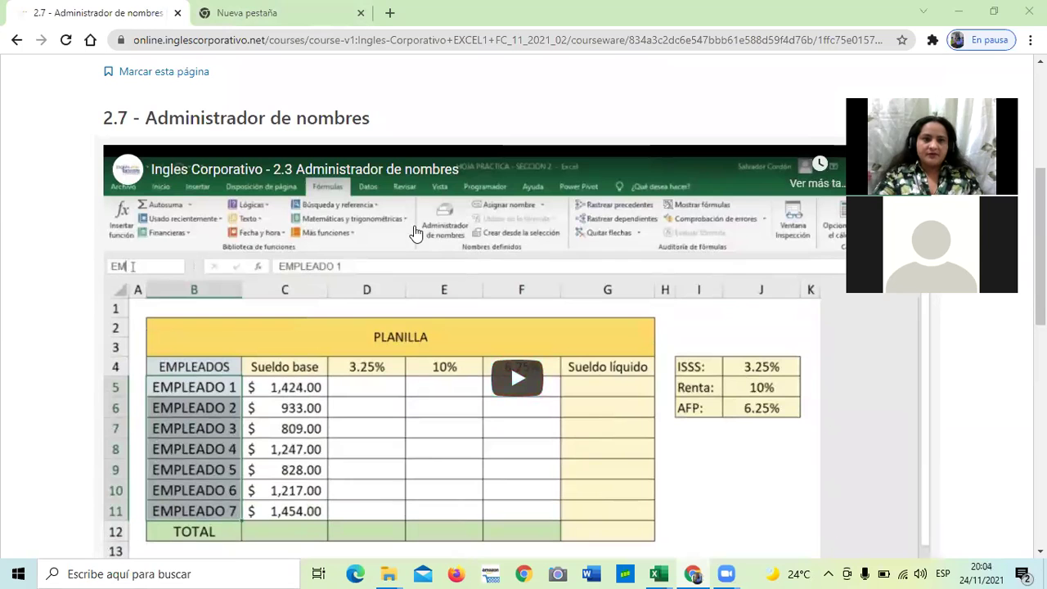
Leave the lesson page, switch to Excel and bring up the Ejercicios basicos workbook.
{"action": "key", "text": "ctrl+Tab"}
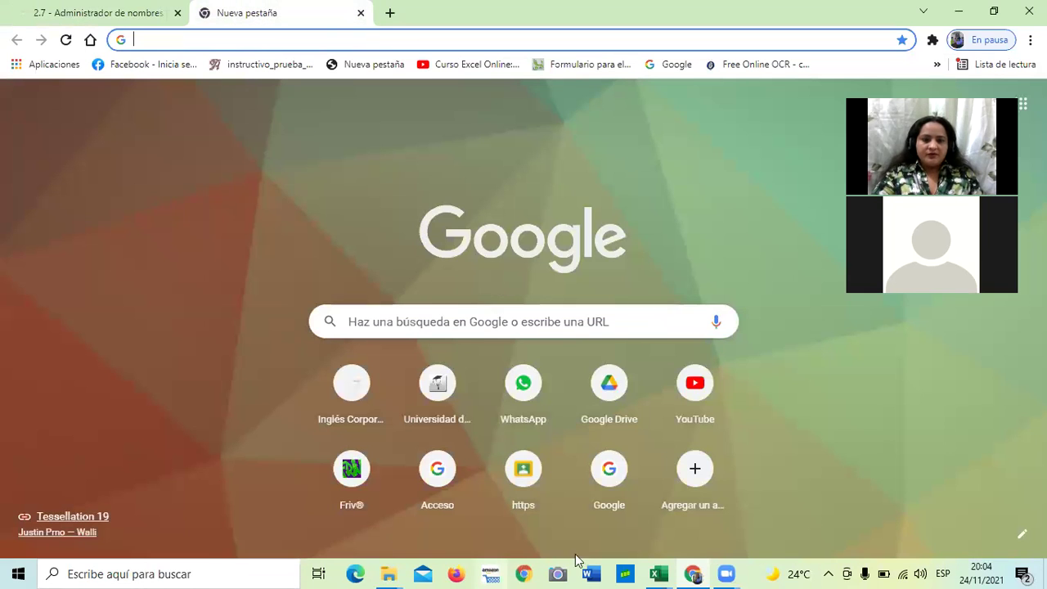
{"action": "left_click", "coordinate": [664, 572]}
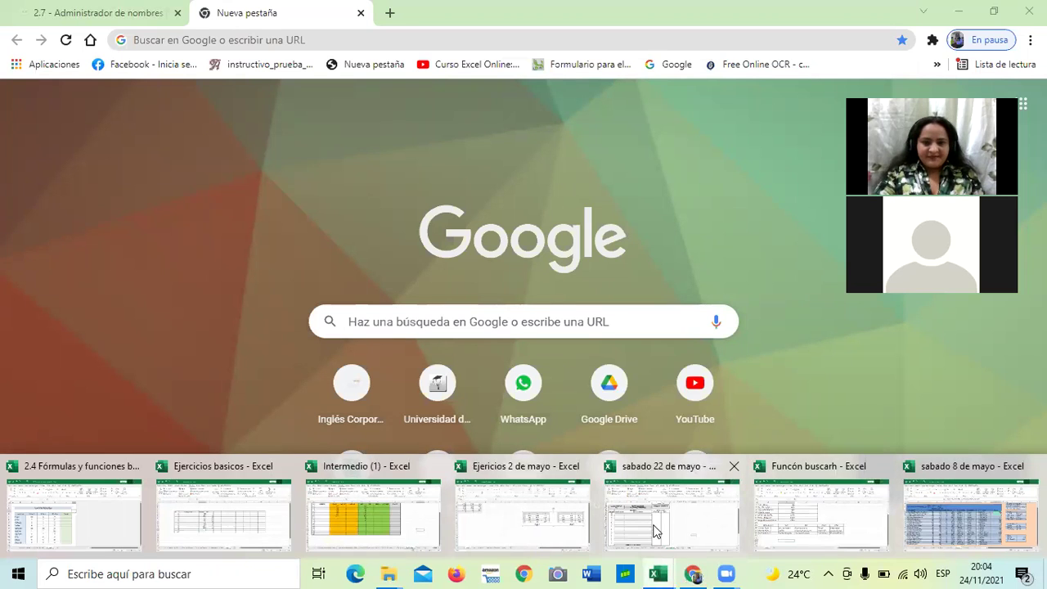
{"action": "key", "text": "alt+Tab"}
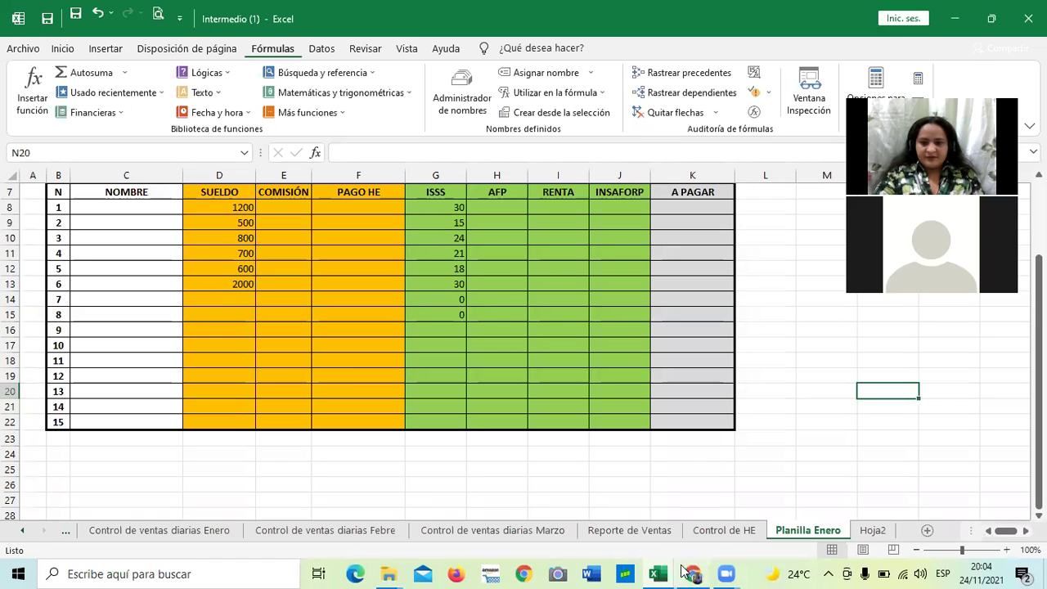
{"action": "left_click", "coordinate": [657, 572]}
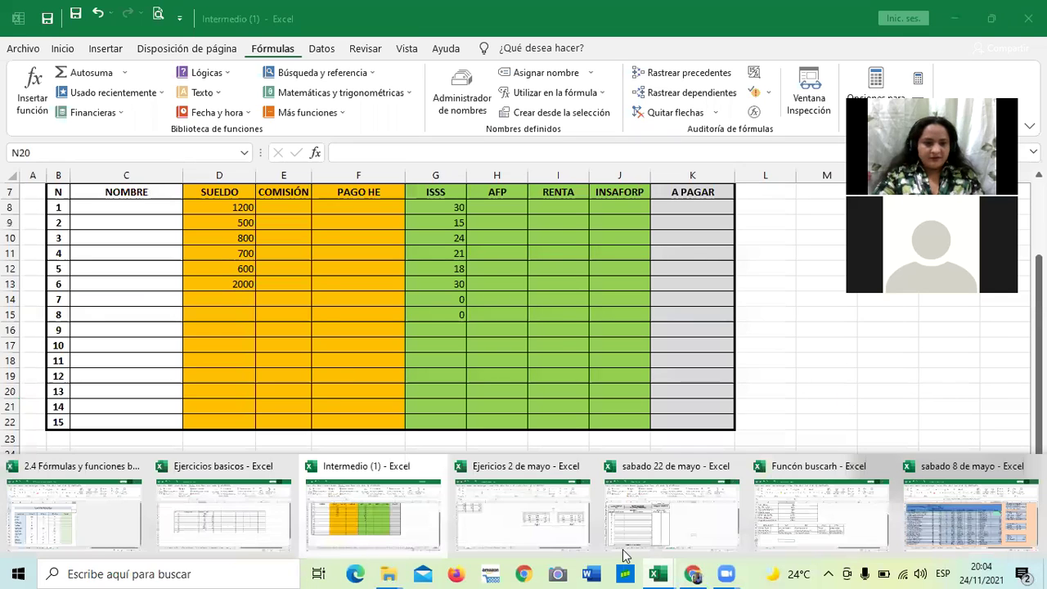
{"action": "left_click", "coordinate": [245, 532]}
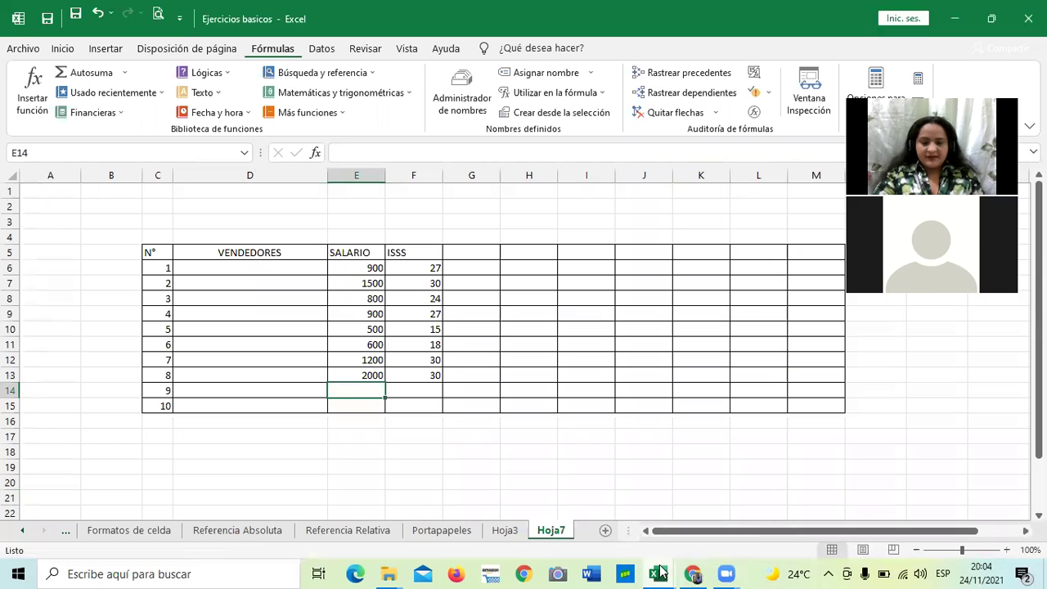
Look through the Operaciones básicas, Funciones de texto and Promedio sheets of the 2.4 Fórmulas y funciones básicas workbook.
{"action": "mouse_move", "coordinate": [659, 570]}
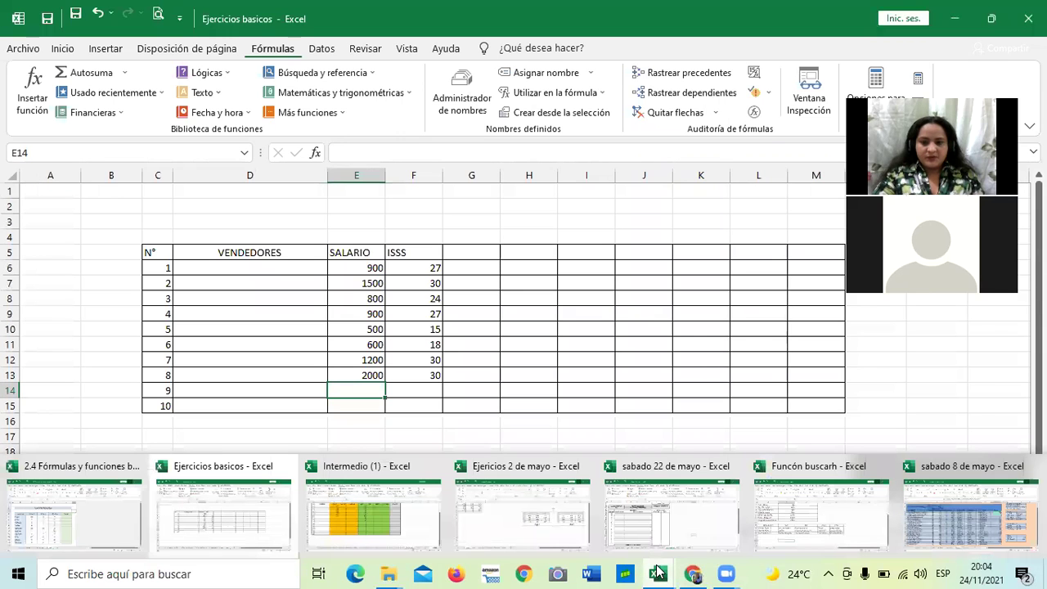
{"action": "left_click", "coordinate": [84, 528]}
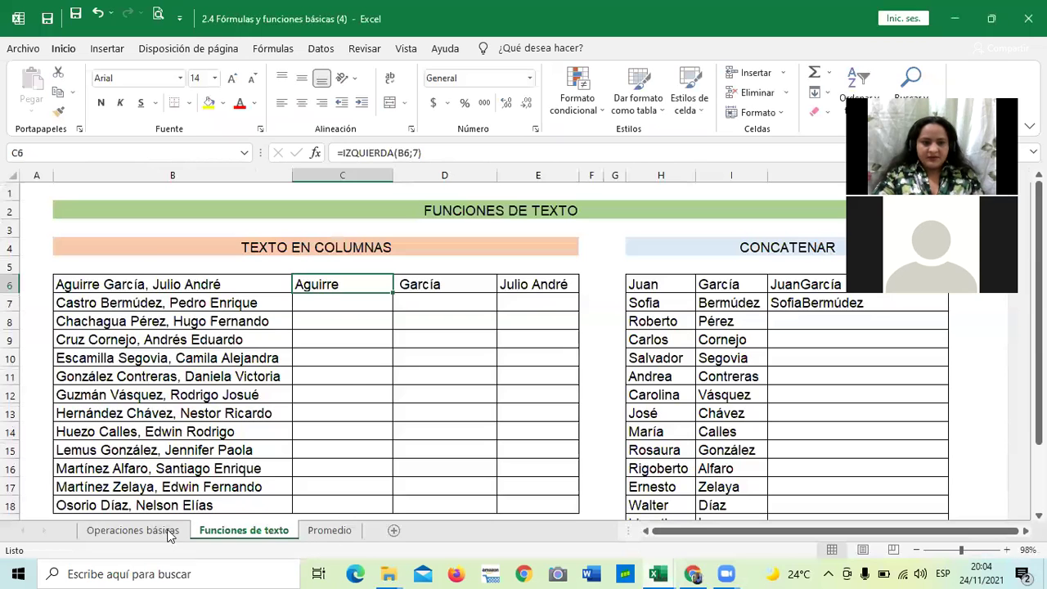
{"action": "left_click", "coordinate": [161, 534]}
{"action": "left_click", "coordinate": [230, 531]}
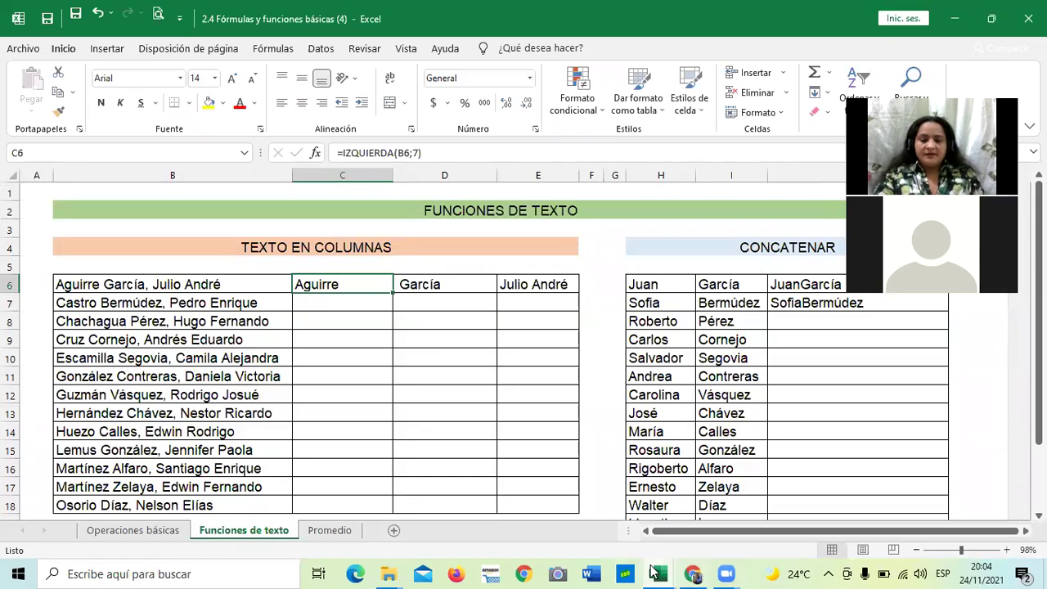
{"action": "mouse_move", "coordinate": [655, 572]}
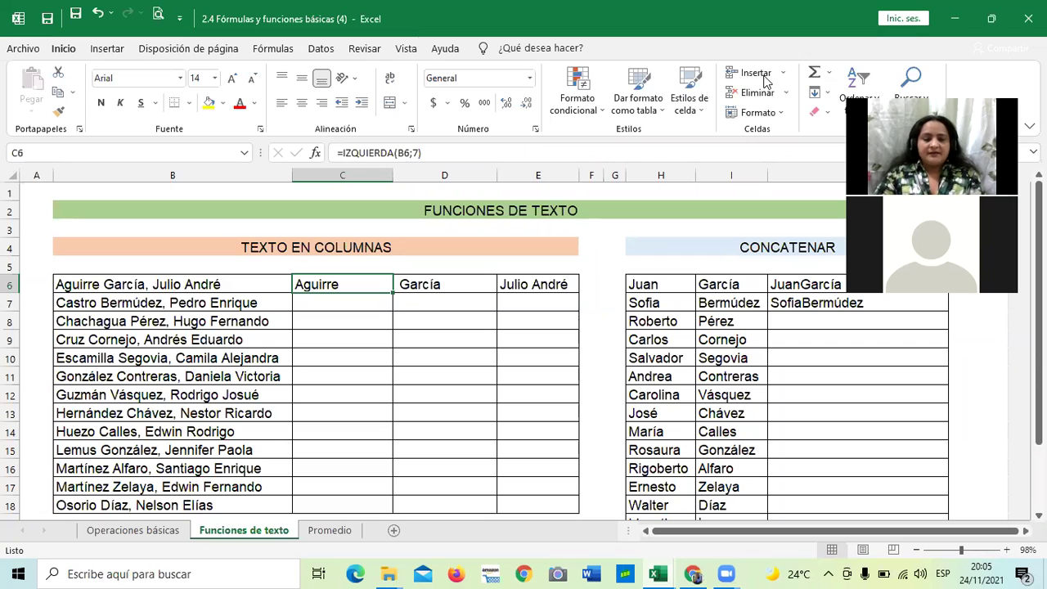
{"action": "left_click", "coordinate": [331, 532]}
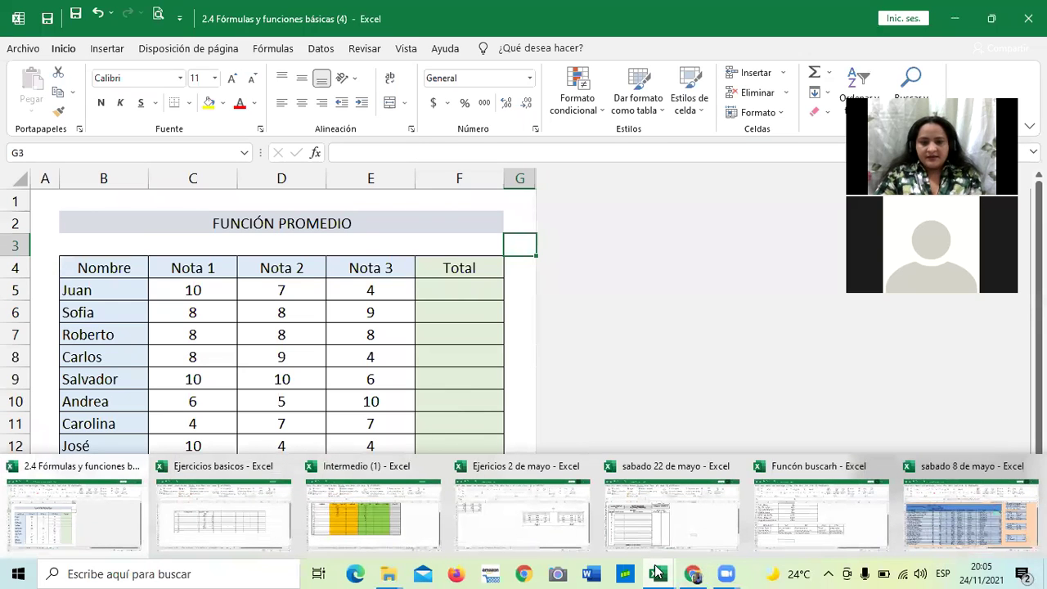
Bring up the Intermedio (1) workbook and examine the first employee's SUELDO and ISSS formula on the Planilla Enero sheet.
{"action": "left_click", "coordinate": [367, 506]}
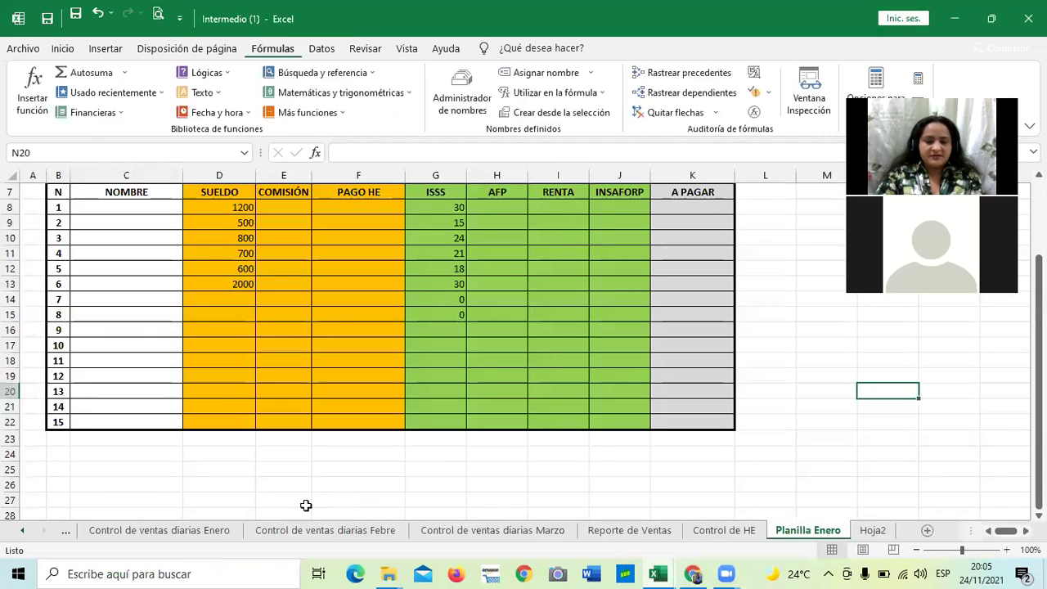
{"action": "scroll", "coordinate": [594, 466], "scroll_direction": "up", "scroll_amount": 1}
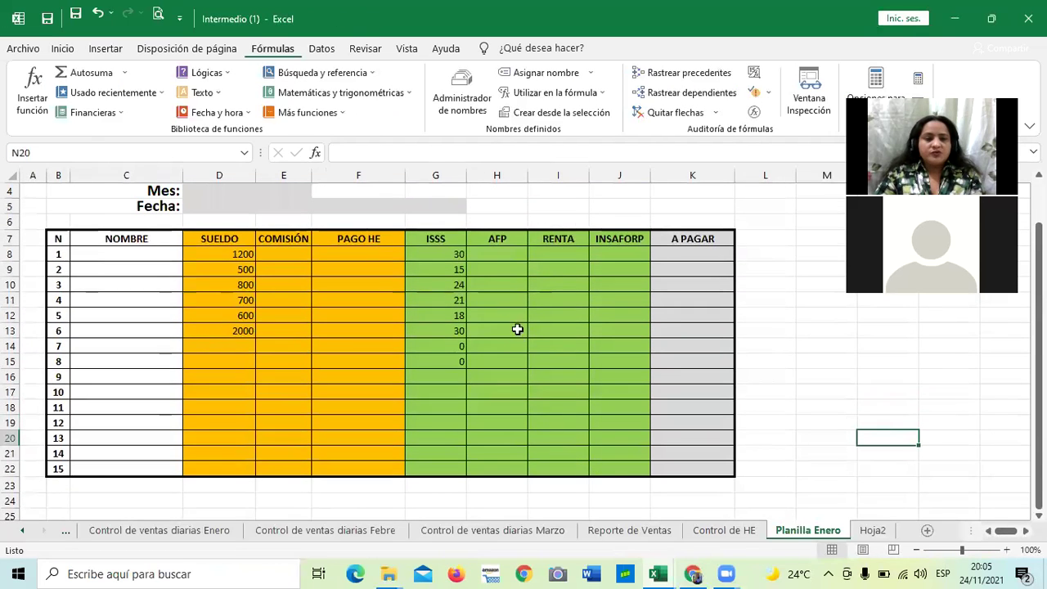
{"action": "left_click", "coordinate": [437, 254]}
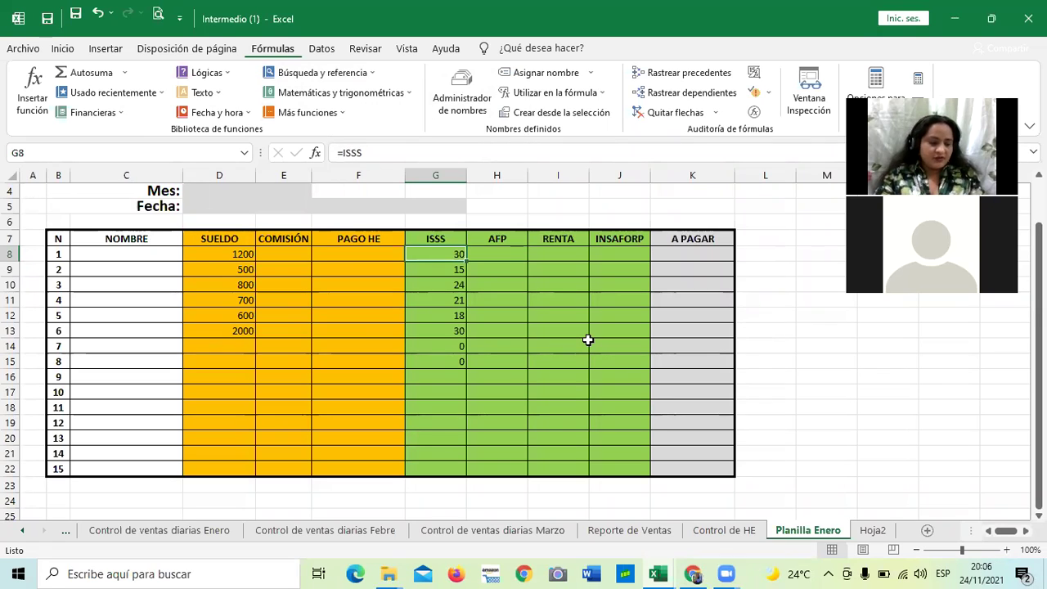
{"action": "scroll", "coordinate": [491, 341], "scroll_direction": "up", "scroll_amount": 1}
{"action": "scroll", "coordinate": [456, 319], "scroll_direction": "down", "scroll_amount": 2}
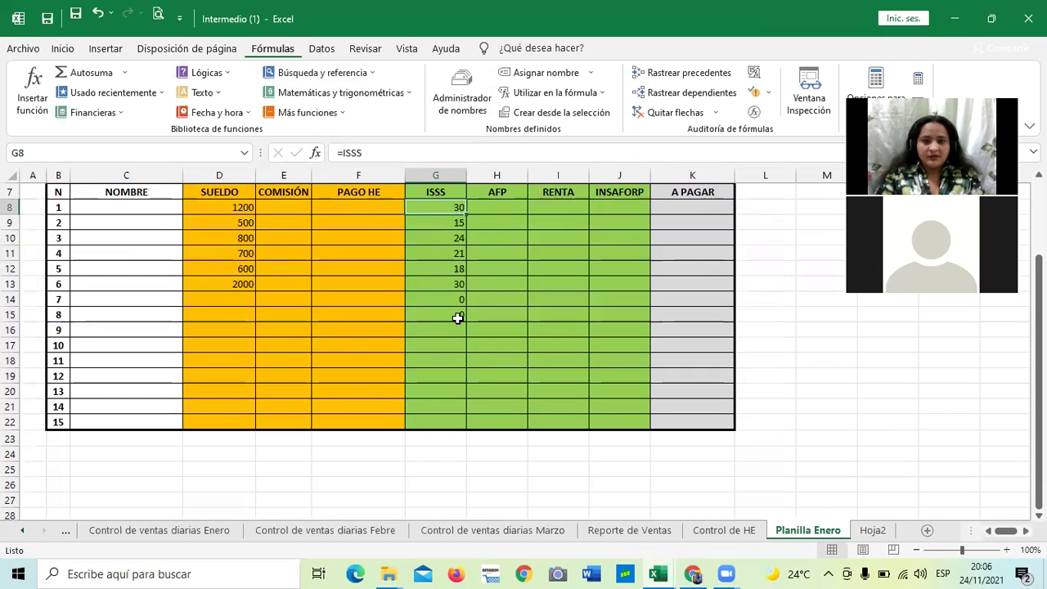
{"action": "scroll", "coordinate": [457, 318], "scroll_direction": "up", "scroll_amount": 1}
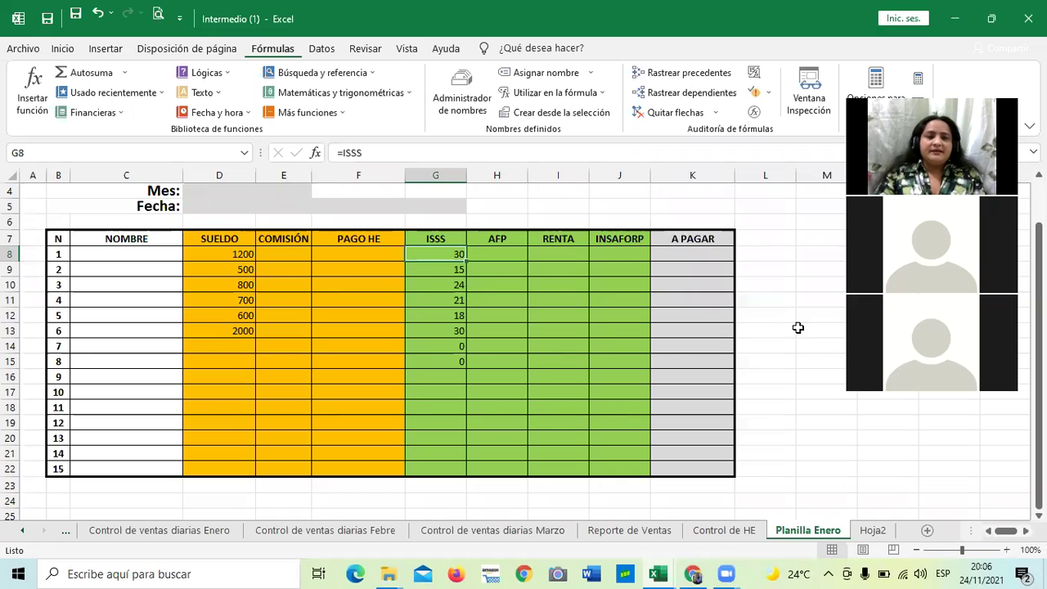
{"action": "left_click", "coordinate": [598, 409]}
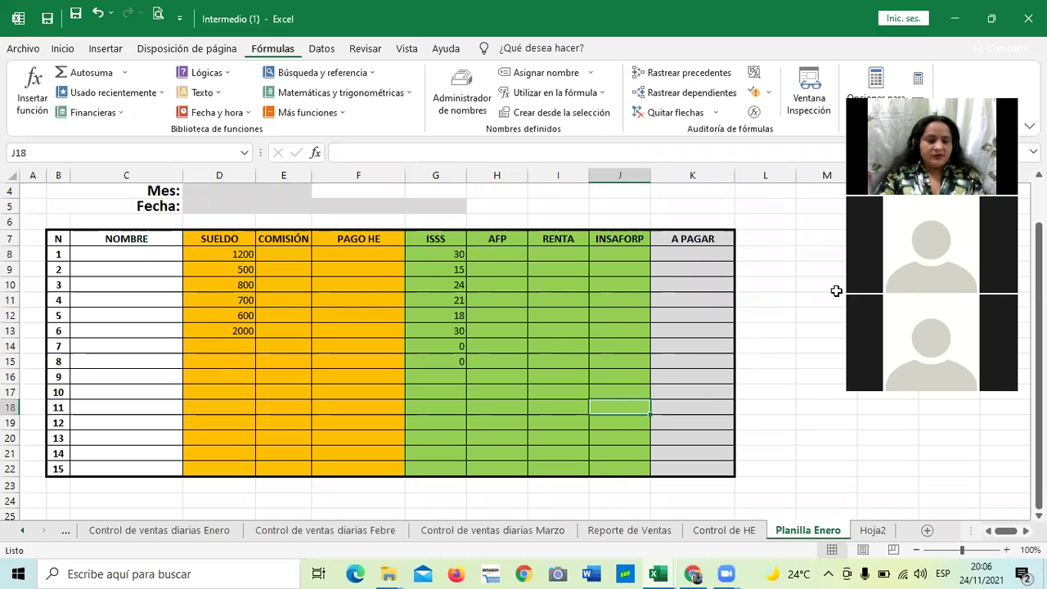
{"action": "left_click", "coordinate": [215, 253]}
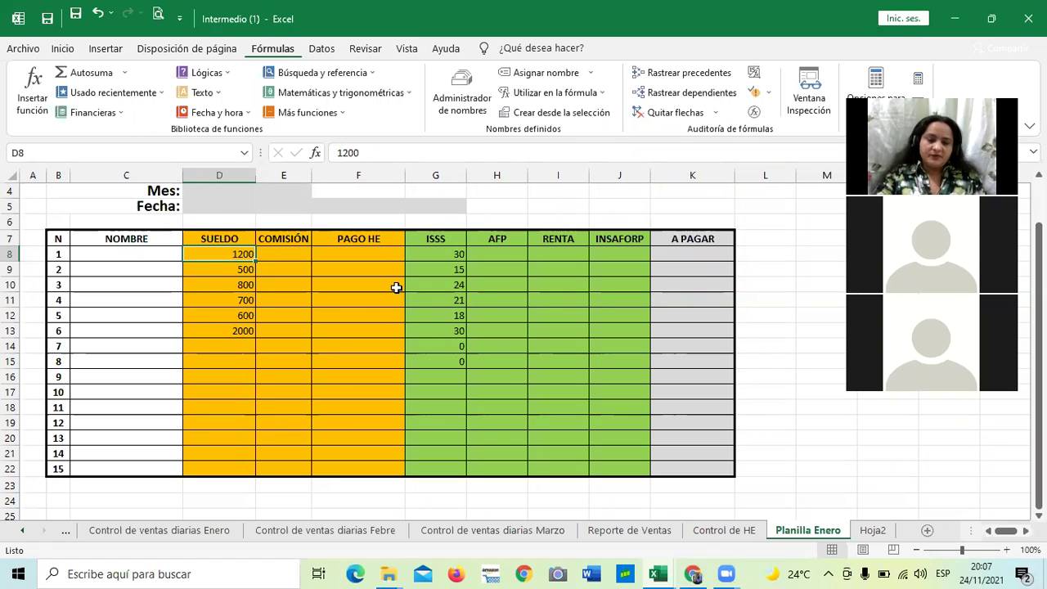
{"action": "left_click", "coordinate": [409, 252]}
{"action": "left_click", "coordinate": [431, 356]}
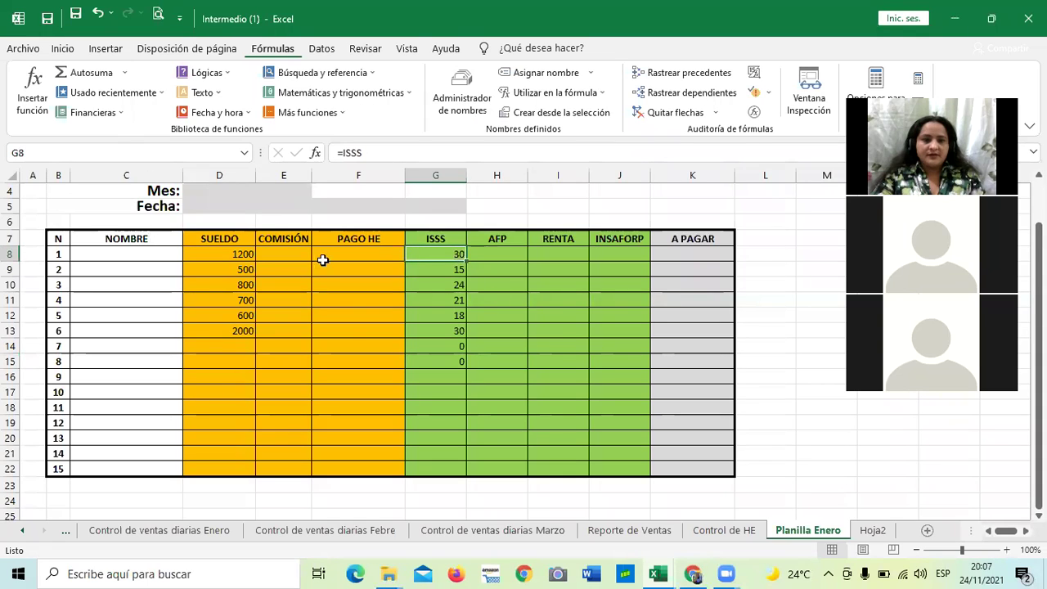
Set the first employee's SUELDO in D8 to 1500 and check the ISSS cell in the same row.
{"action": "left_click", "coordinate": [214, 256]}
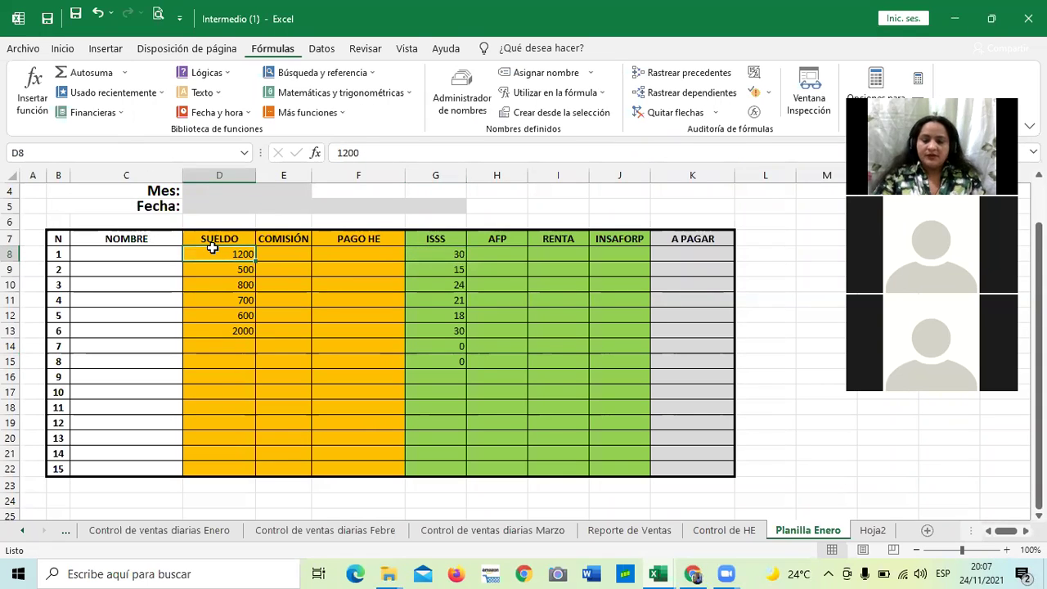
{"action": "key", "text": "End"}
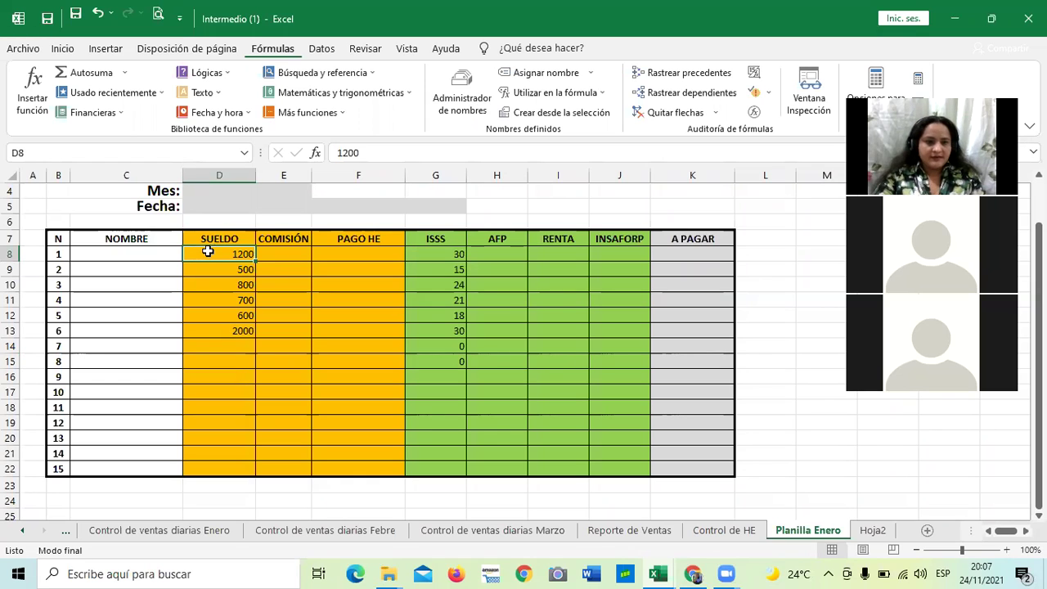
{"action": "key", "text": "BackSpace"}
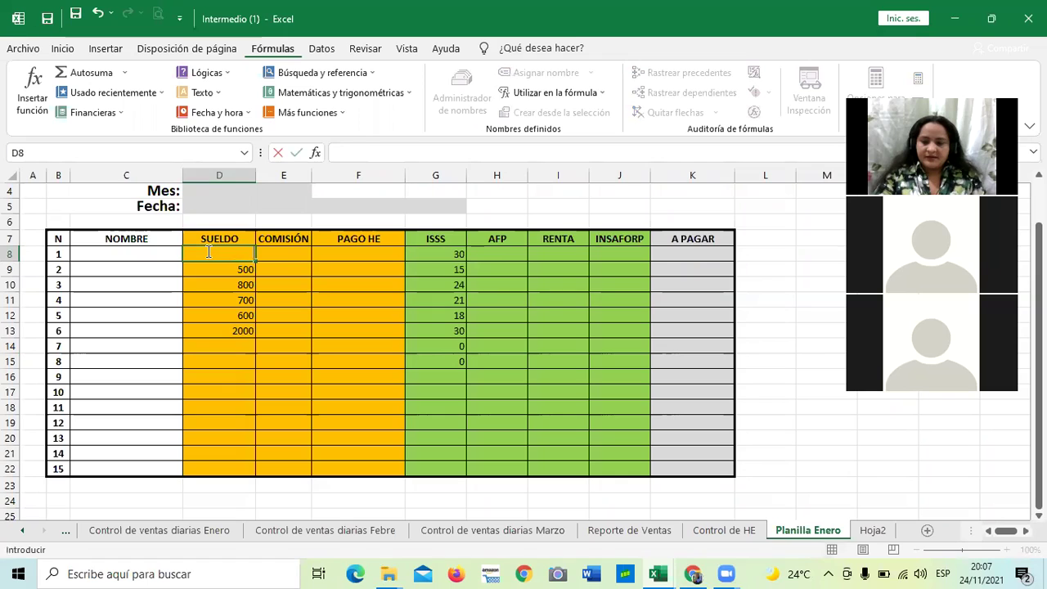
{"action": "key", "text": "Num_Lock"}
{"action": "type", "text": "1"}
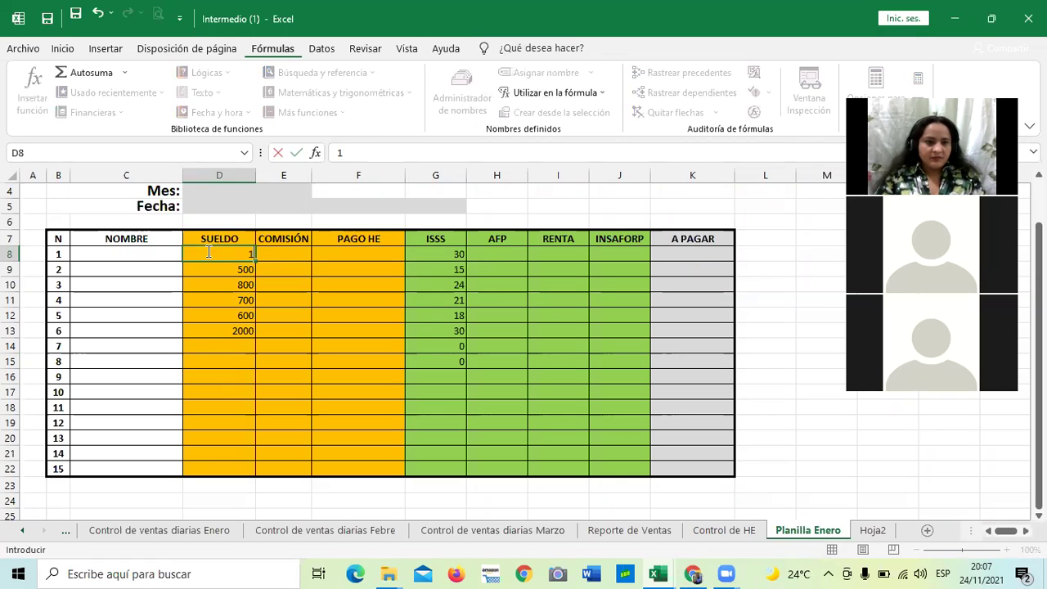
{"action": "type", "text": "500"}
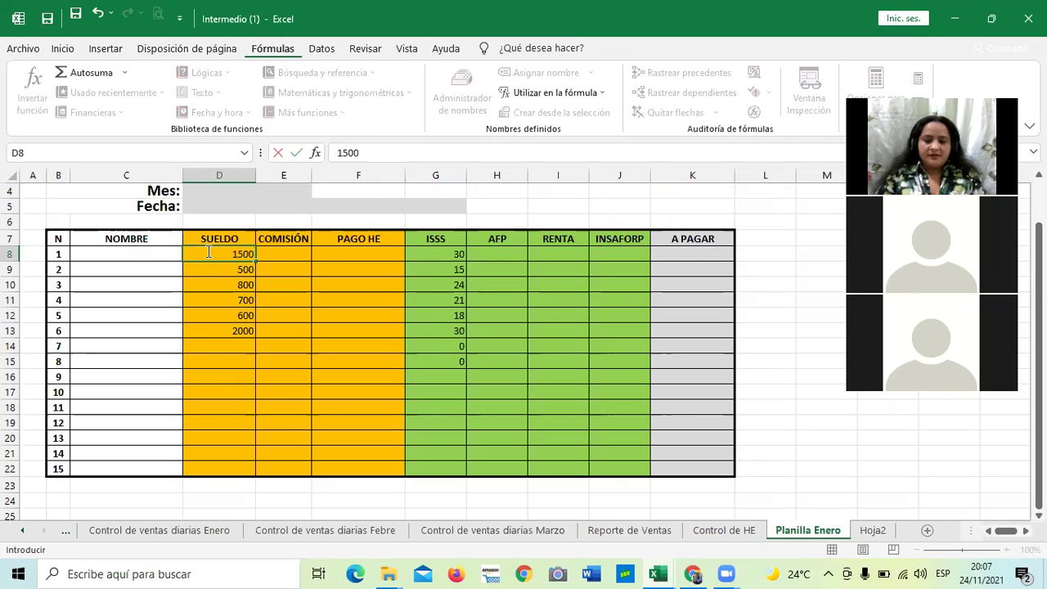
{"action": "key", "text": "Return"}
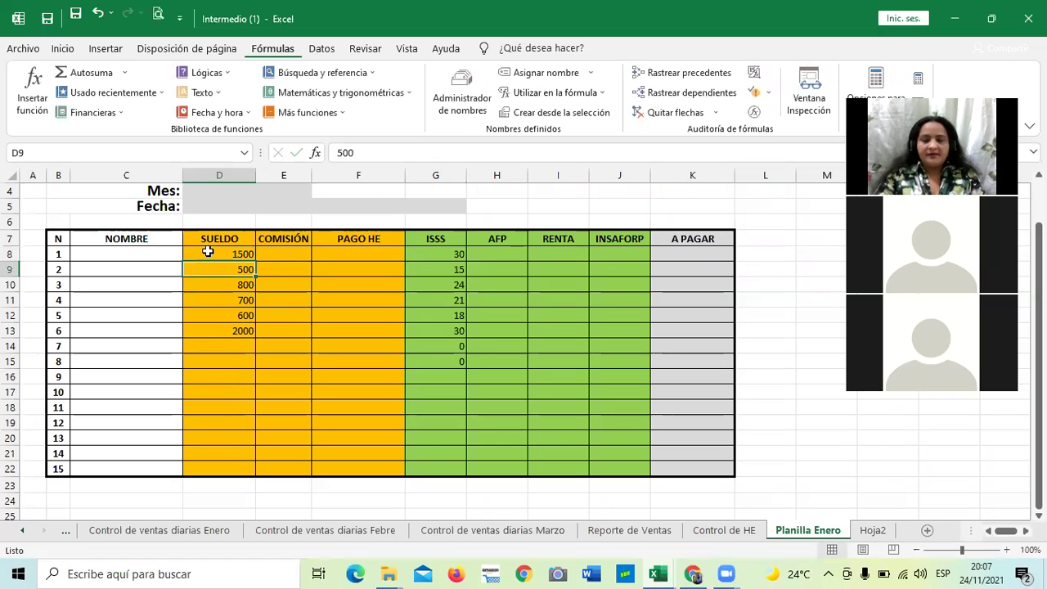
{"action": "left_click", "coordinate": [437, 254]}
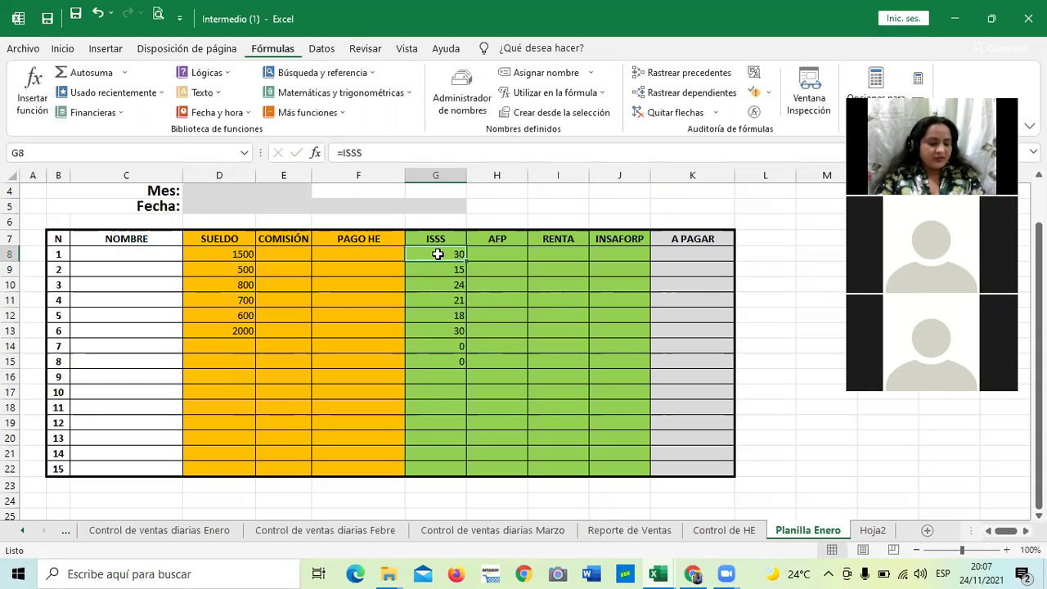
Set the SUELDO of the first employee in D8 to 800 and of the second in D9 to 900.
{"action": "left_click", "coordinate": [234, 254]}
{"action": "key", "text": "BackSpace"}
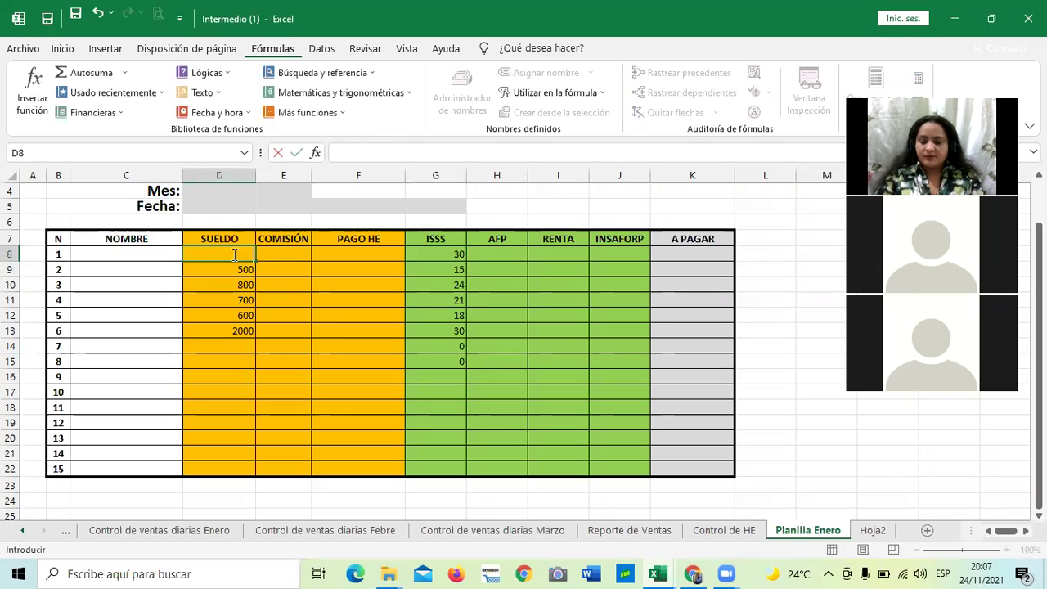
{"action": "type", "text": "800"}
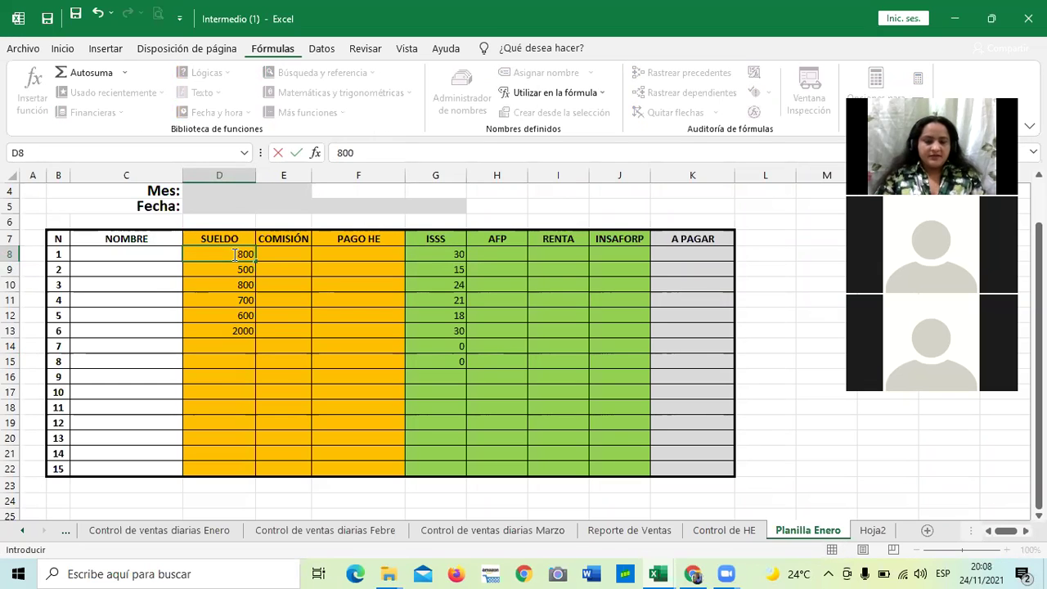
{"action": "key", "text": "Return"}
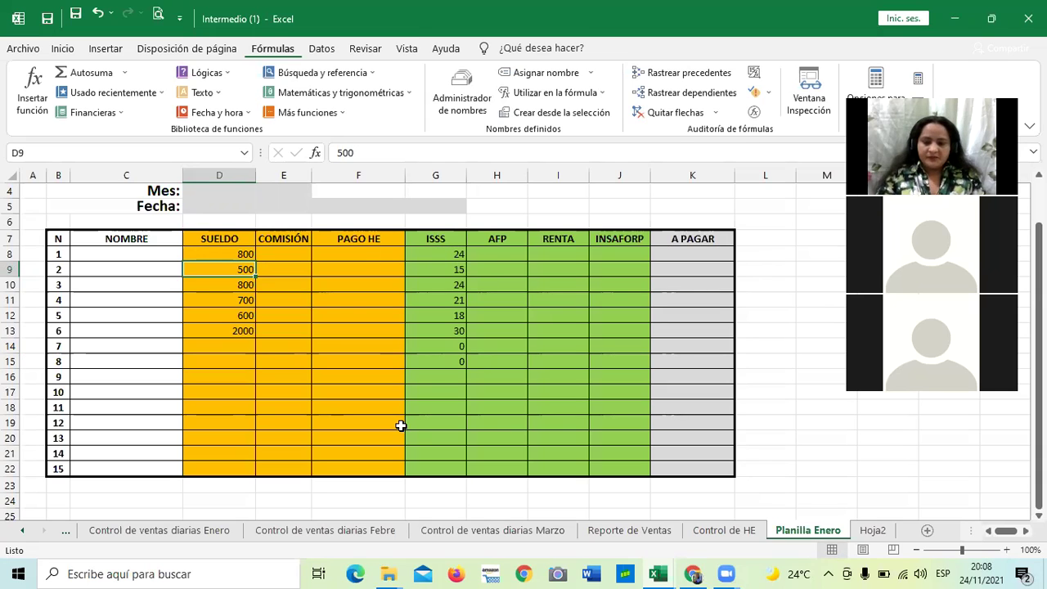
{"action": "type", "text": "8"}
{"action": "key", "text": "BackSpace"}
{"action": "type", "text": "900"}
{"action": "key", "text": "Return"}
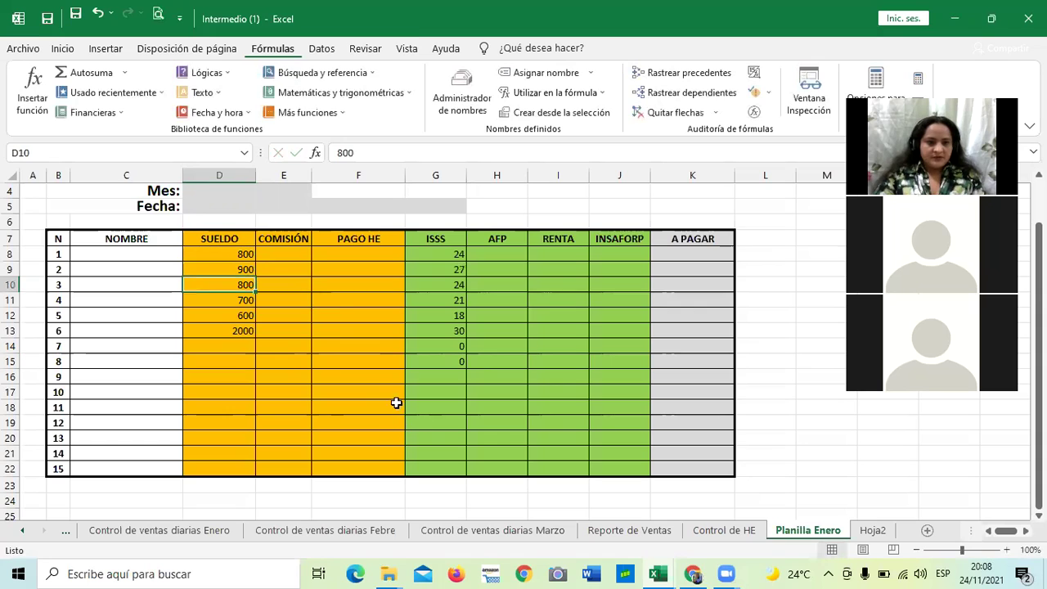
Set the SUELDO in D11 to 1200 and in D13 to 3000, and check the ISSS formula in G13.
{"action": "left_click", "coordinate": [234, 302]}
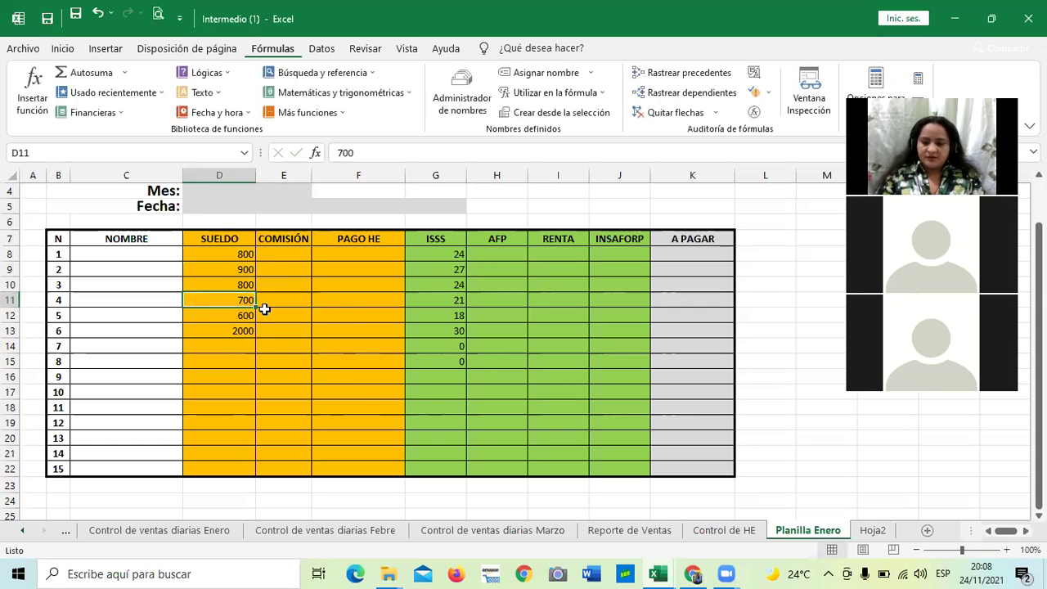
{"action": "type", "text": "1200"}
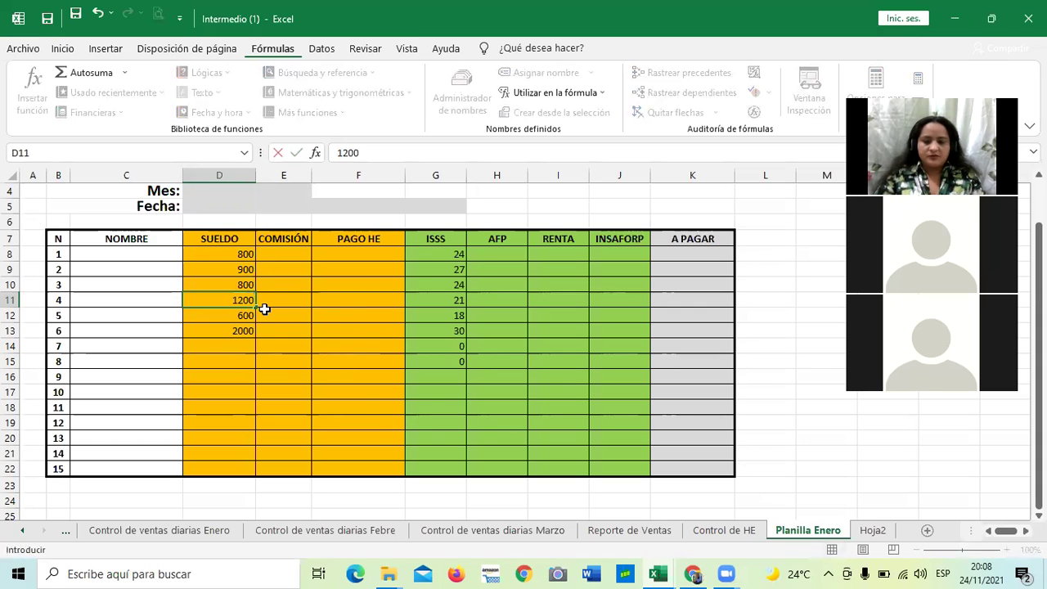
{"action": "key", "text": "Return"}
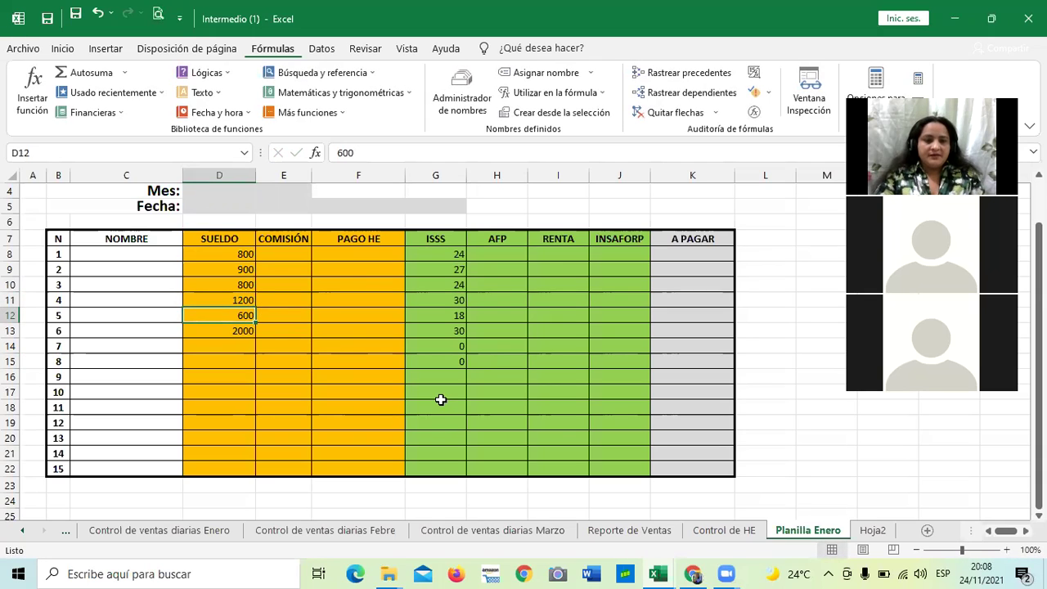
{"action": "left_click", "coordinate": [238, 331]}
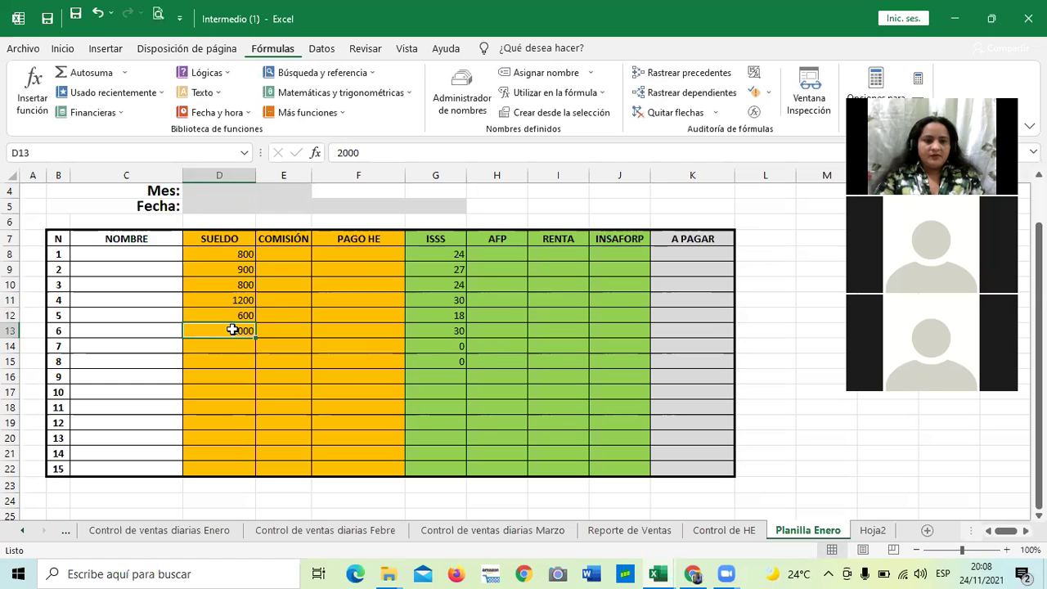
{"action": "key", "text": "BackSpace"}
{"action": "type", "text": "3"}
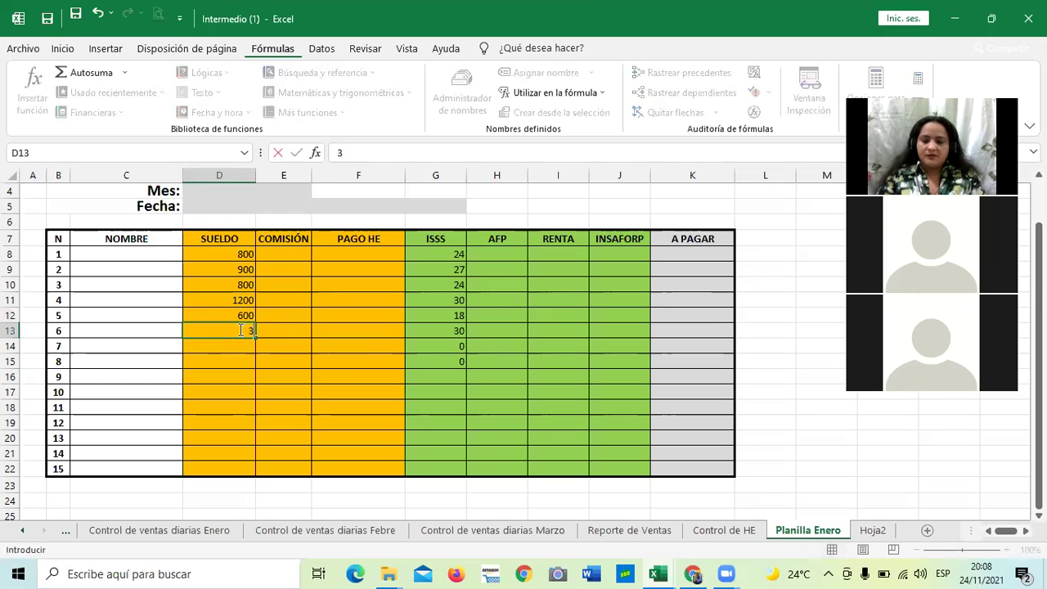
{"action": "type", "text": "000"}
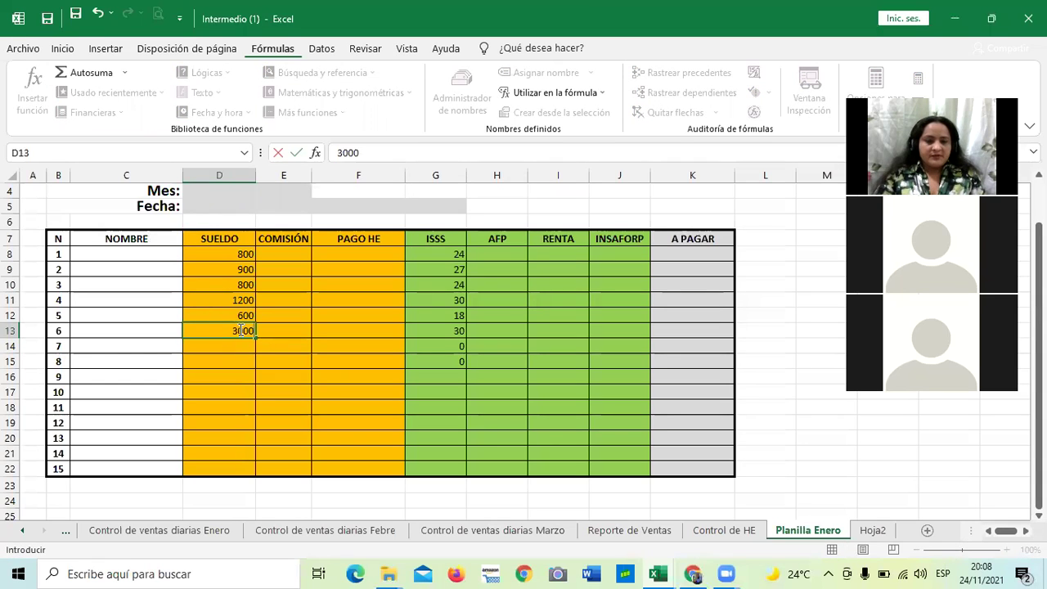
{"action": "key", "text": "Return"}
{"action": "left_click", "coordinate": [367, 406]}
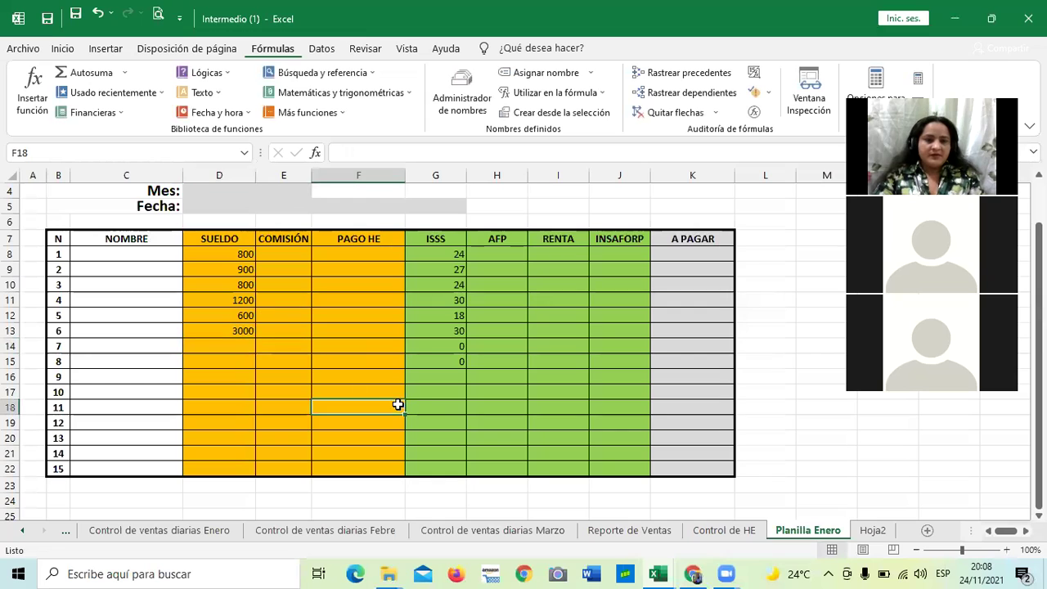
{"action": "left_click", "coordinate": [438, 328]}
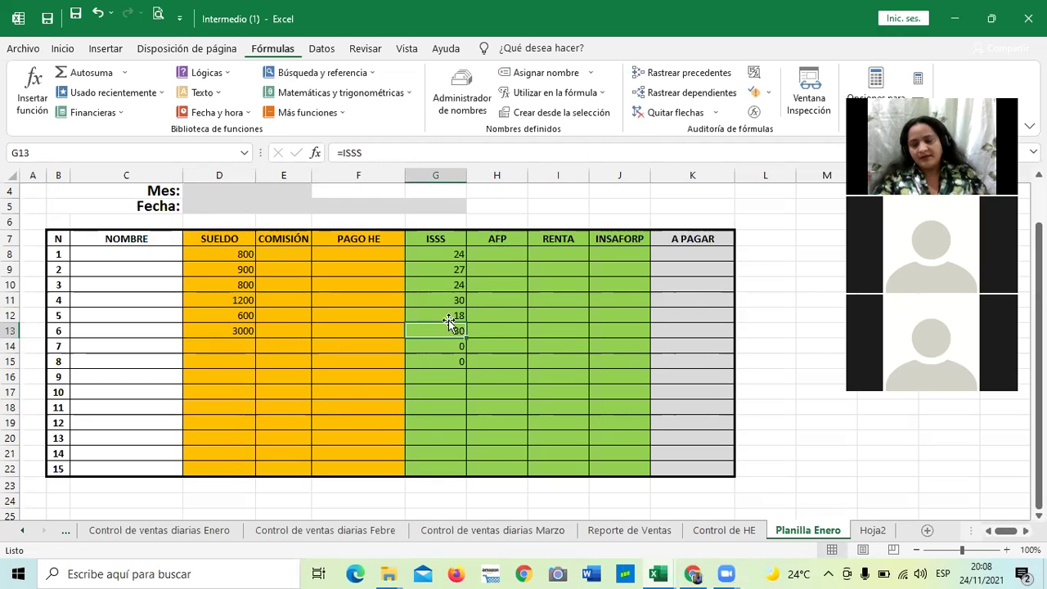
Examine the formula behind the ISSS name in the name manager, then close the manager.
{"action": "left_click", "coordinate": [560, 205]}
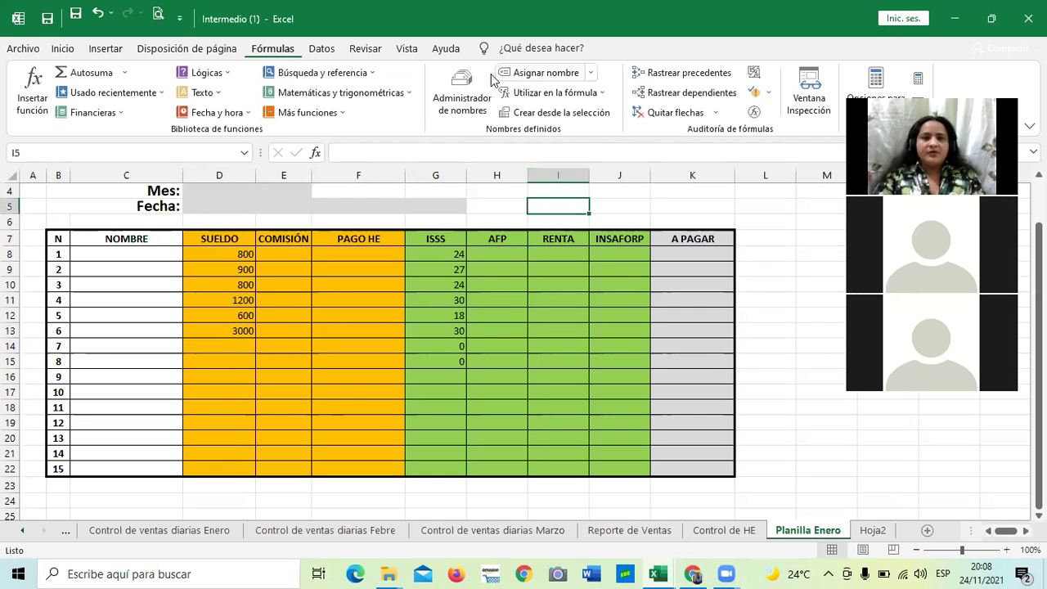
{"action": "left_click", "coordinate": [471, 90]}
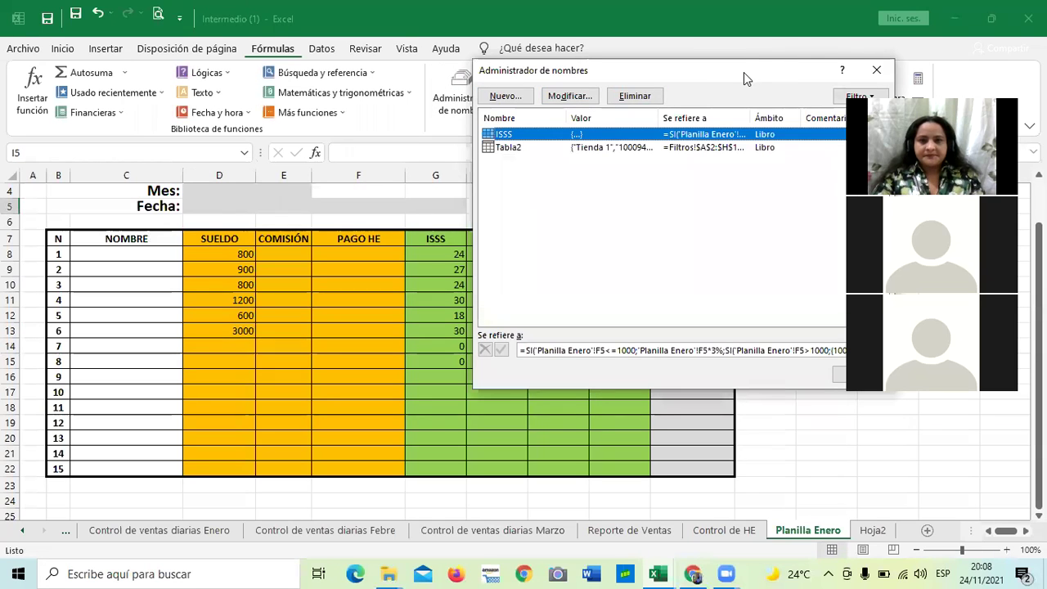
{"action": "left_click_drag", "start_coordinate": [743, 72], "coordinate": [600, 78]}
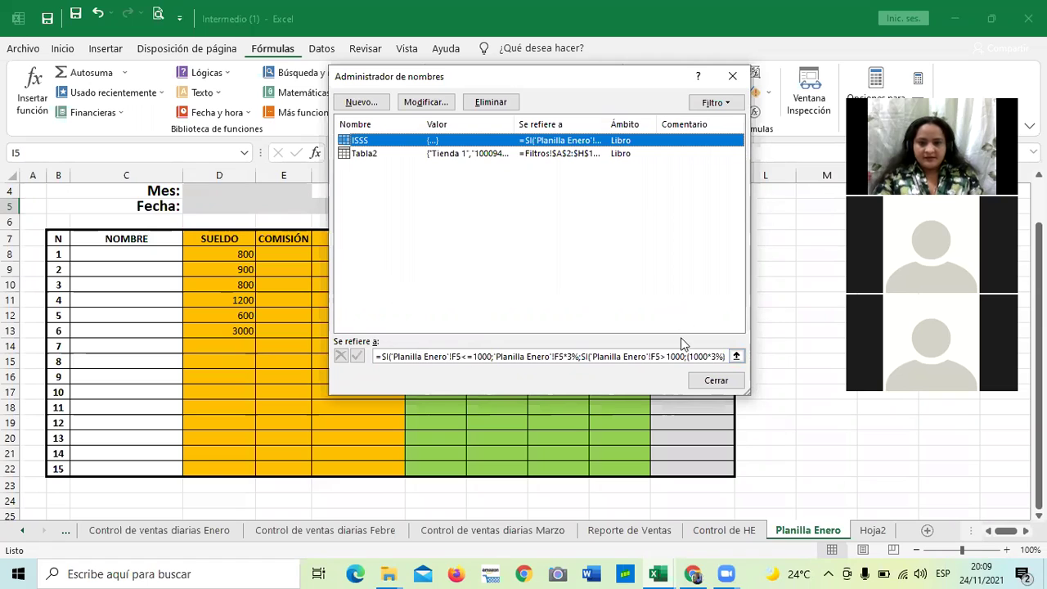
{"action": "left_click", "coordinate": [733, 75]}
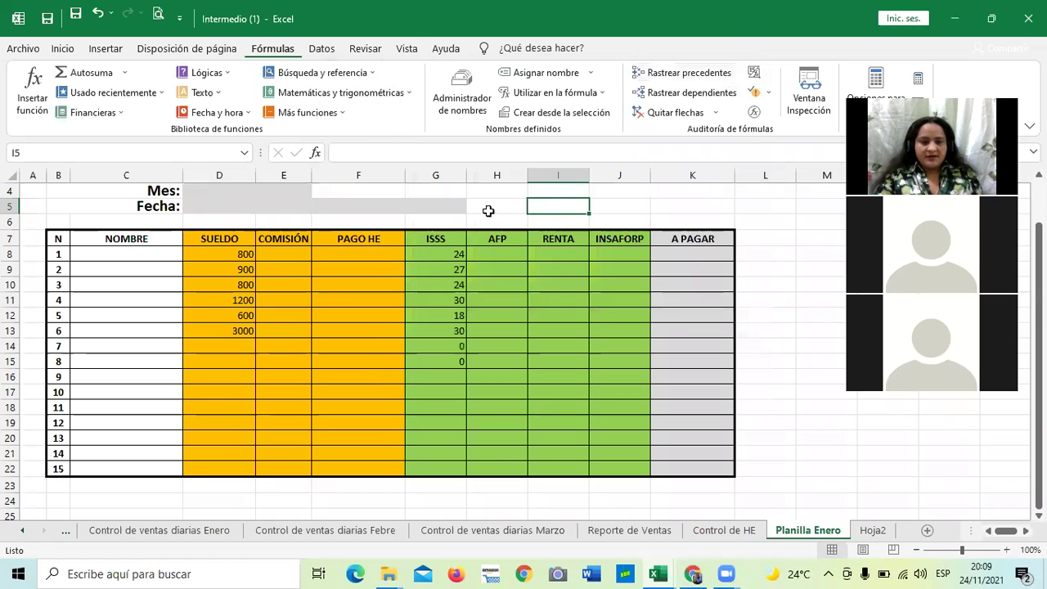
{"action": "left_click", "coordinate": [594, 396]}
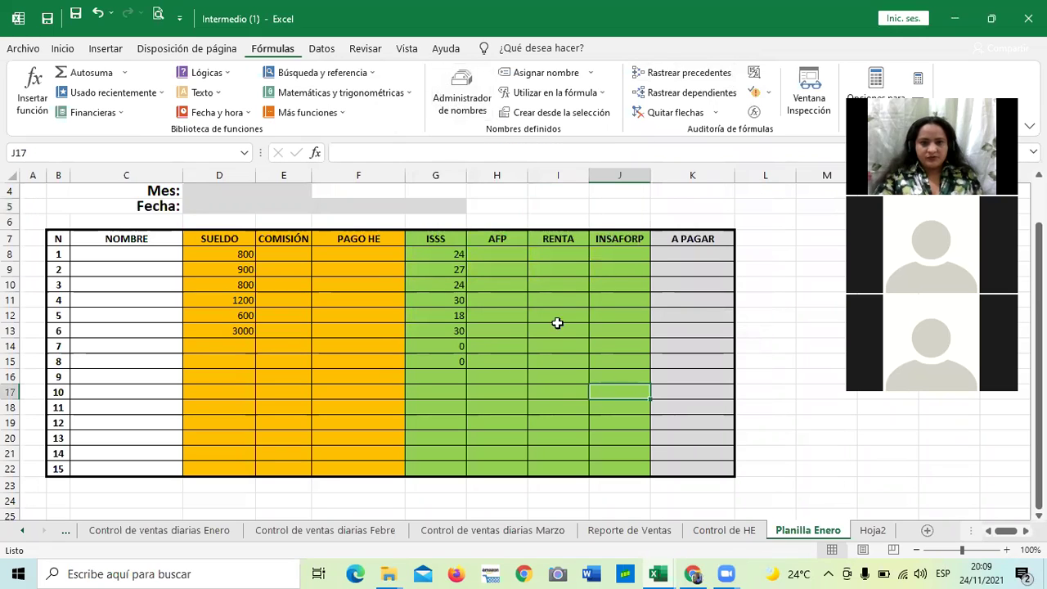
Delete the defined name ISSS from the workbook and close the name manager.
{"action": "left_click", "coordinate": [438, 181]}
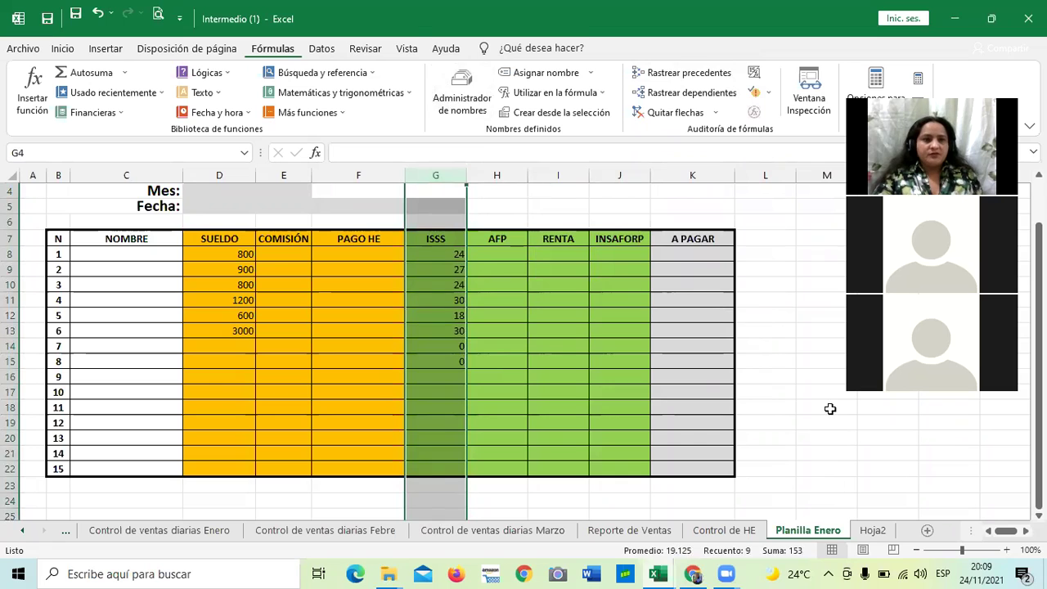
{"action": "left_click", "coordinate": [464, 98]}
{"action": "left_click", "coordinate": [506, 103]}
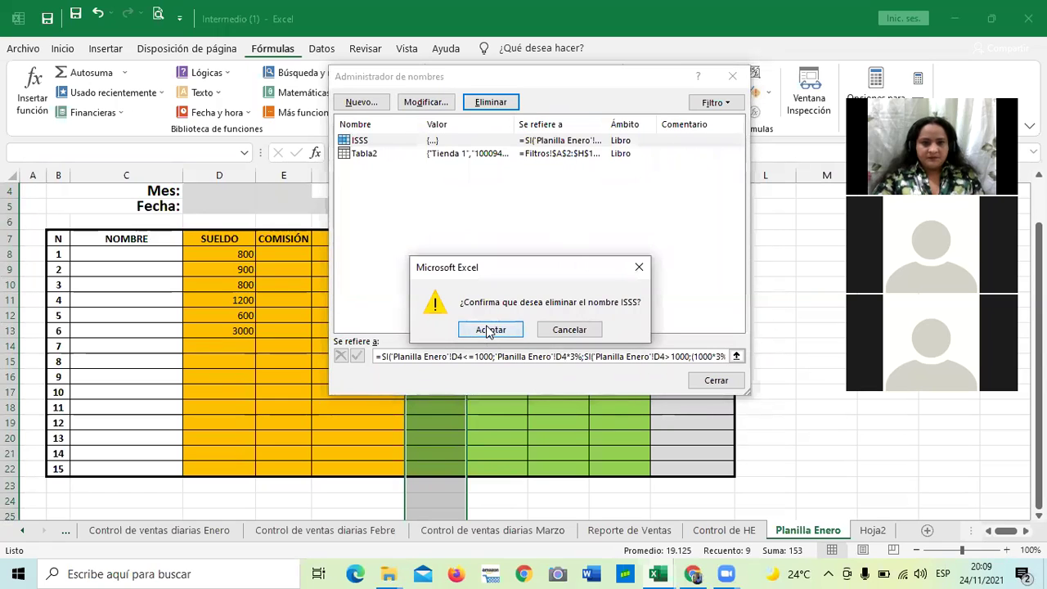
{"action": "left_click", "coordinate": [490, 330]}
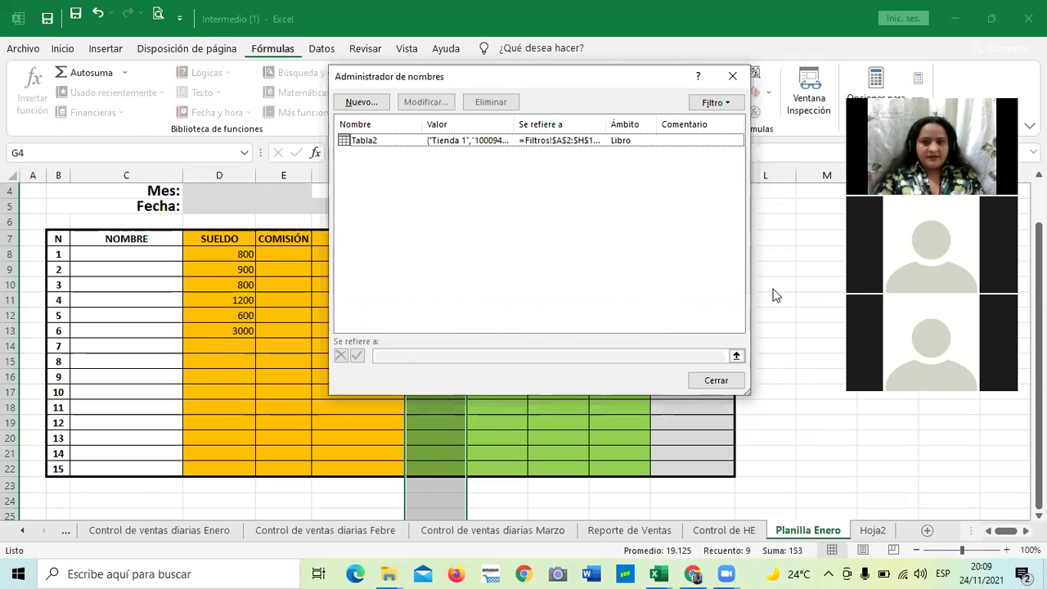
{"action": "left_click", "coordinate": [716, 380]}
{"action": "left_click", "coordinate": [778, 357]}
Clear the =ISSS formulas from cells G8 to G15 in the ISSS column.
{"action": "left_click_drag", "start_coordinate": [451, 255], "coordinate": [454, 362]}
{"action": "key", "text": "Num_Lock"}
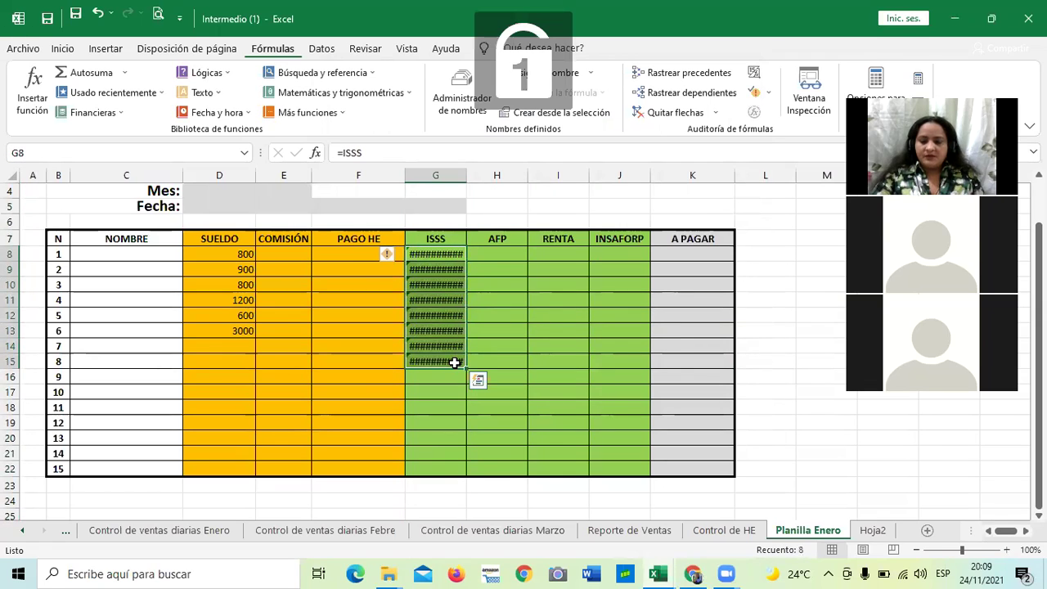
{"action": "key", "text": "Delete"}
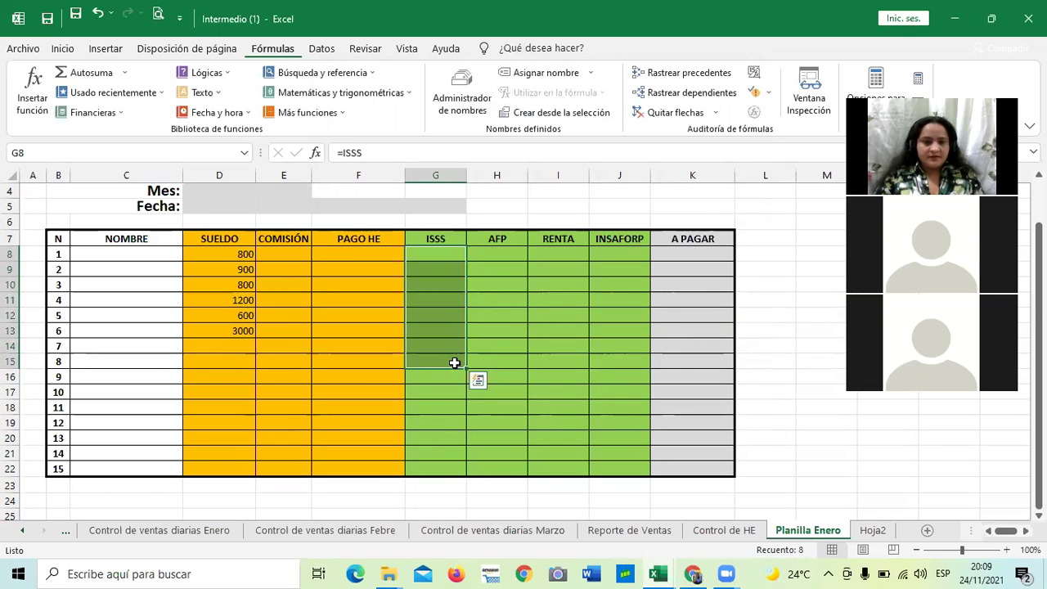
{"action": "left_click", "coordinate": [296, 404]}
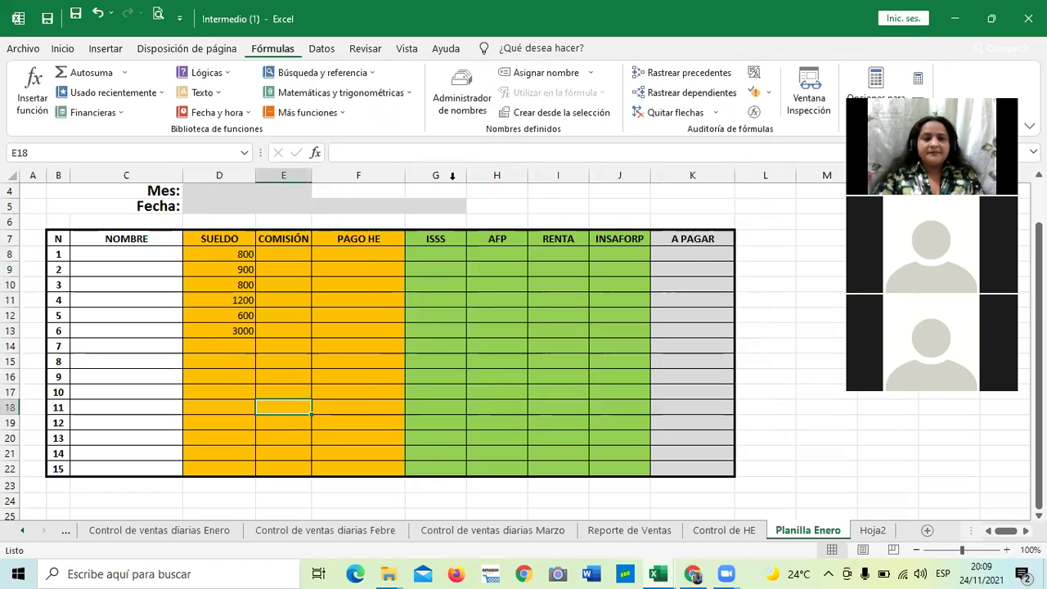
Start a new defined name called ISSS with workbook scope, based on column G of the Planilla Enero sheet.
{"action": "left_click", "coordinate": [443, 173]}
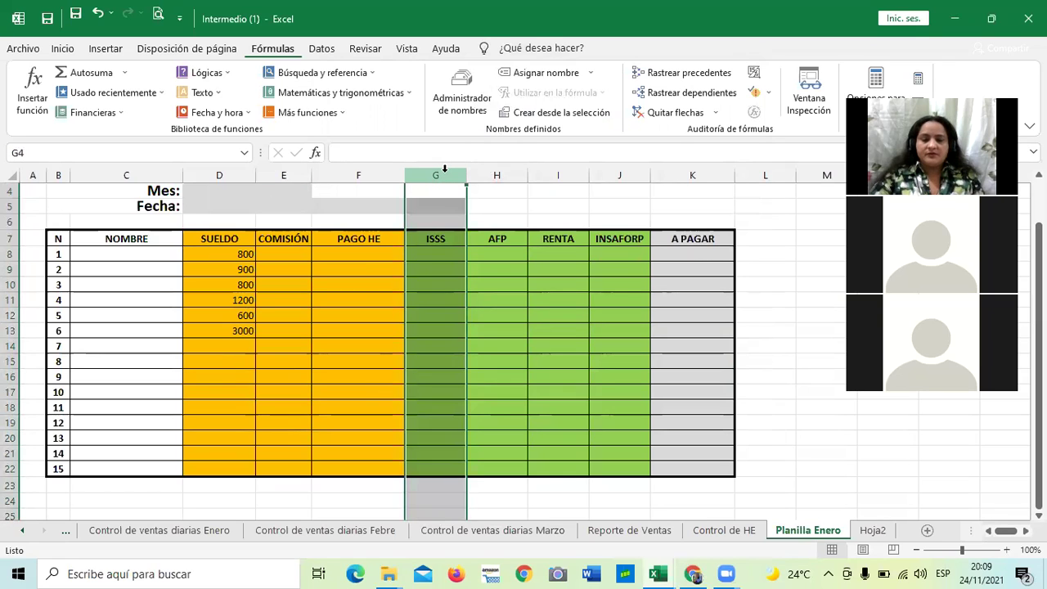
{"action": "left_click", "coordinate": [462, 89]}
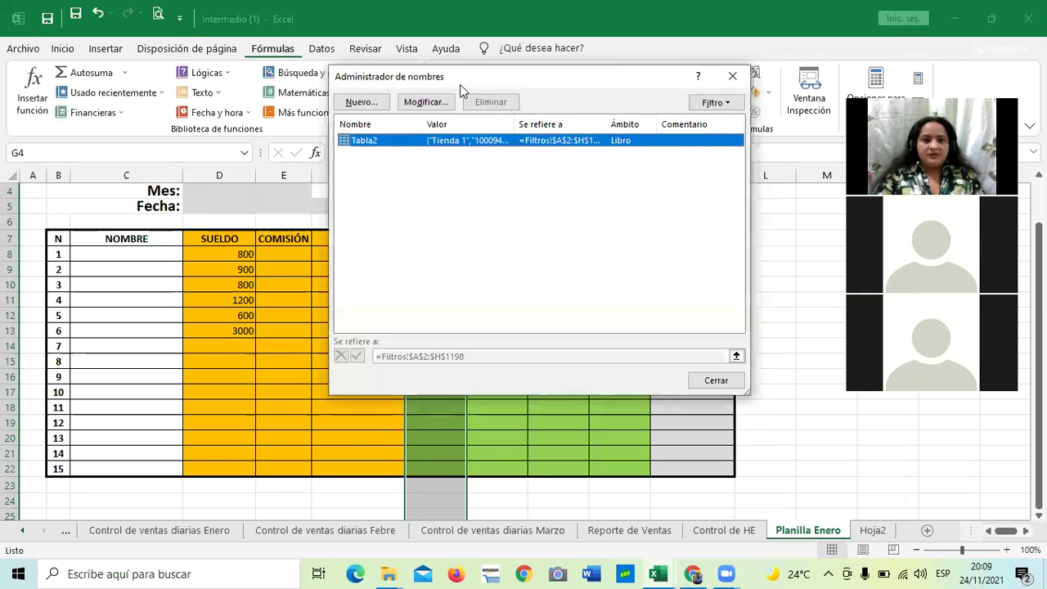
{"action": "left_click", "coordinate": [373, 107]}
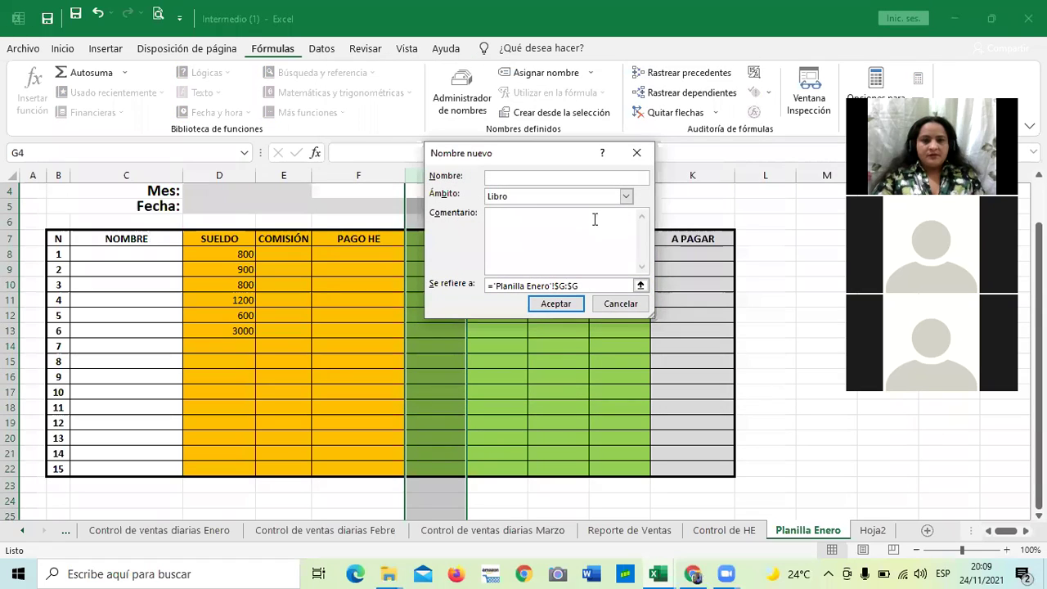
{"action": "type", "text": "i"}
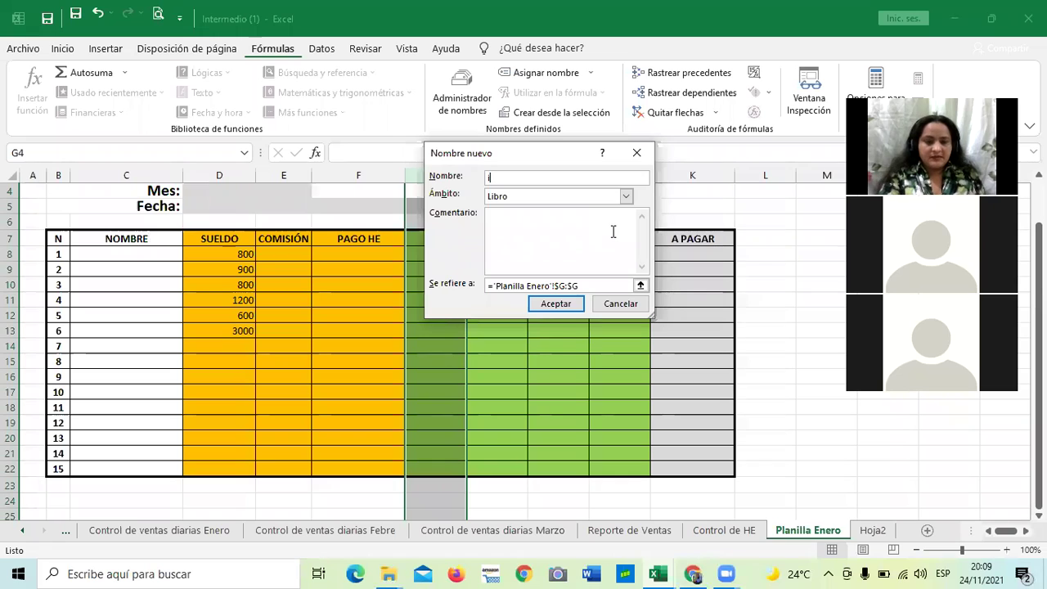
{"action": "type", "text": "i"}
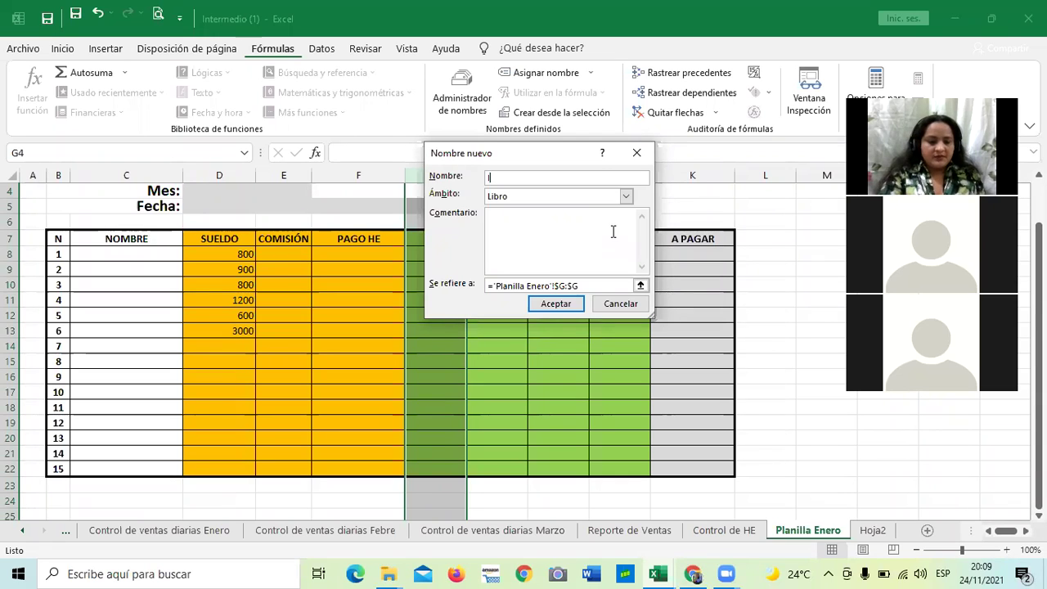
{"action": "type", "text": "SSS"}
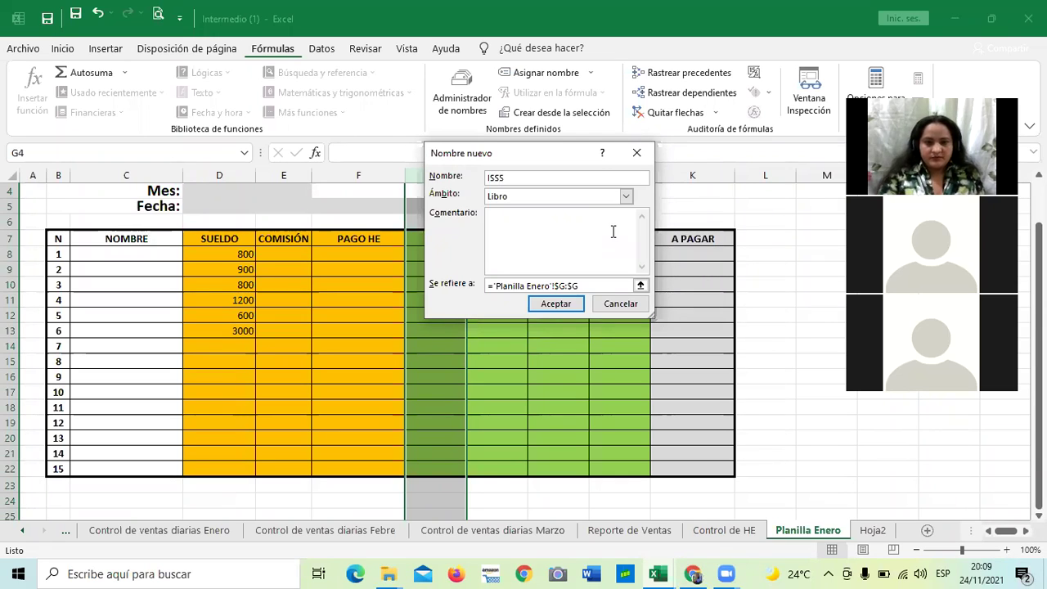
Clear the default column G reference from the new ISSS name's definition.
{"action": "left_click", "coordinate": [594, 284]}
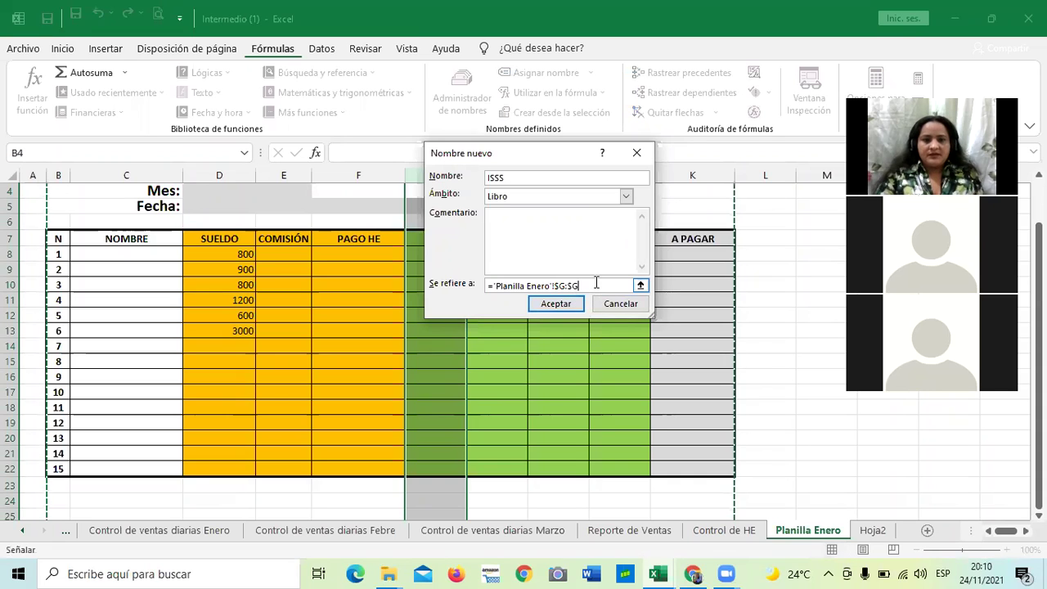
{"action": "key", "text": "BackSpace"}
{"action": "key", "text": "BackSpace"}
{"action": "key", "text": "BackSpace"}
{"action": "key", "text": "BackSpace"}
{"action": "key", "text": "BackSpace"}
{"action": "key", "text": "BackSpace"}
{"action": "key", "text": "BackSpace"}
{"action": "key", "text": "BackSpace"}
{"action": "key", "text": "BackSpace"}
{"action": "key", "text": "BackSpace"}
{"action": "key", "text": "BackSpace"}
{"action": "key", "text": "BackSpace"}
{"action": "key", "text": "BackSpace"}
{"action": "key", "text": "BackSpace"}
{"action": "key", "text": "BackSpace"}
{"action": "key", "text": "BackSpace"}
{"action": "key", "text": "BackSpace"}
{"action": "key", "text": "BackSpace"}
{"action": "key", "text": "BackSpace"}
{"action": "key", "text": "BackSpace"}
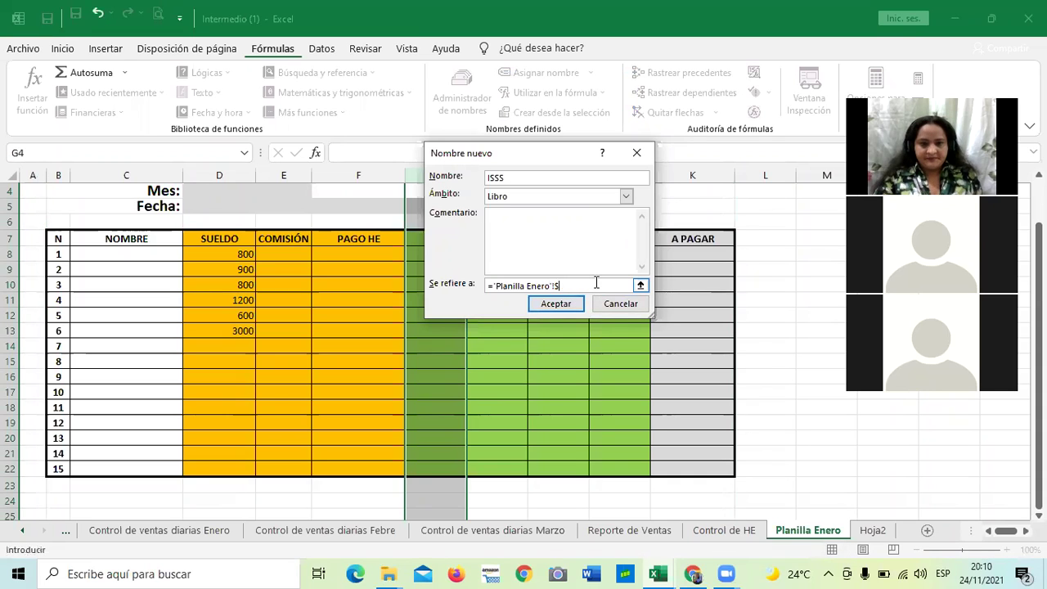
{"action": "key", "text": "BackSpace"}
Begin the ISSS name's definition as a SI formula with the condition D8<=1000.
{"action": "type", "text": "="}
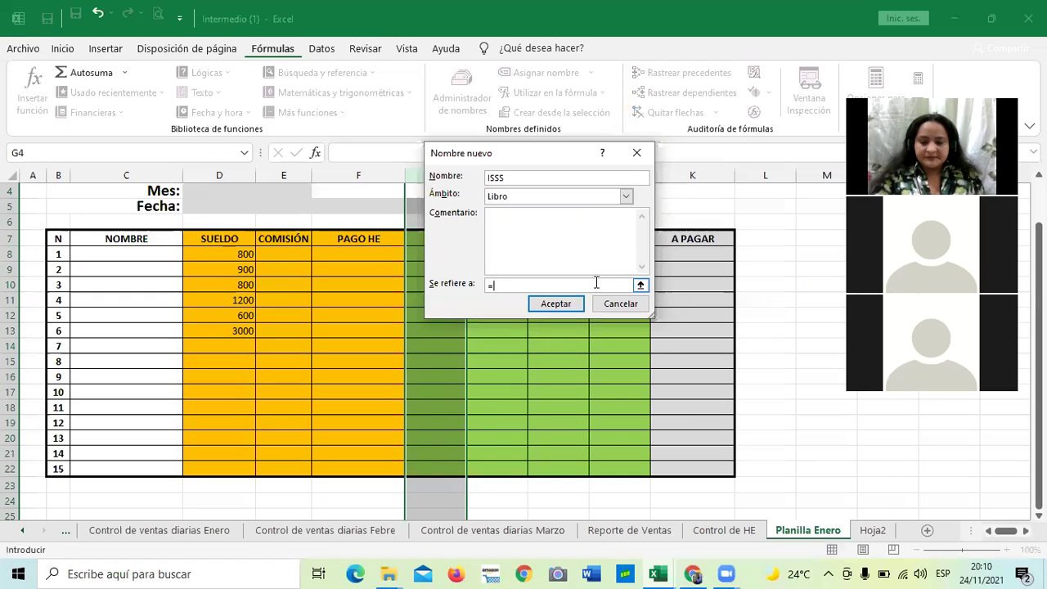
{"action": "type", "text": "S"}
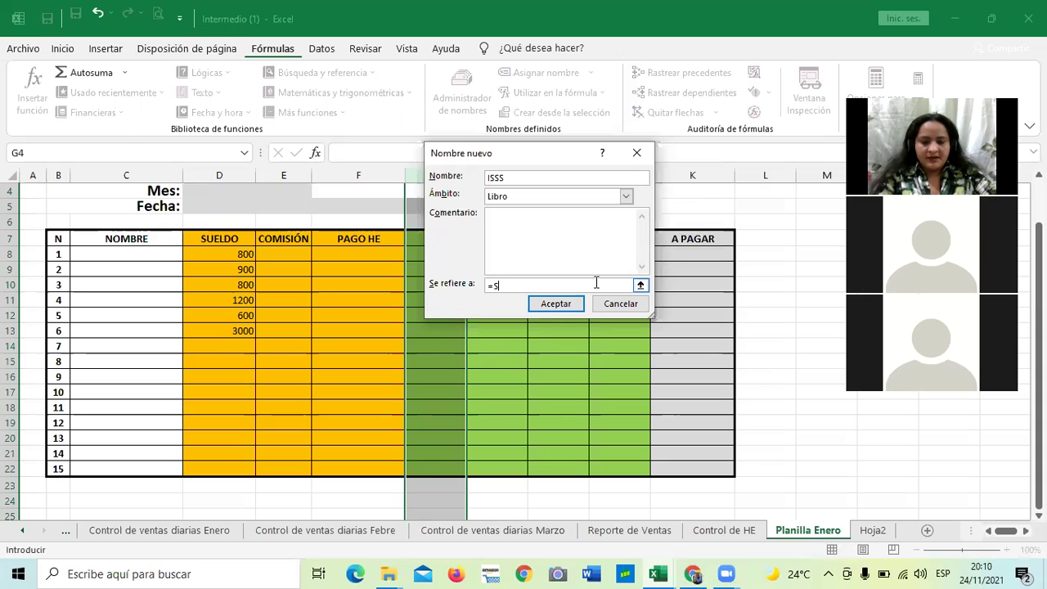
{"action": "type", "text": "I("}
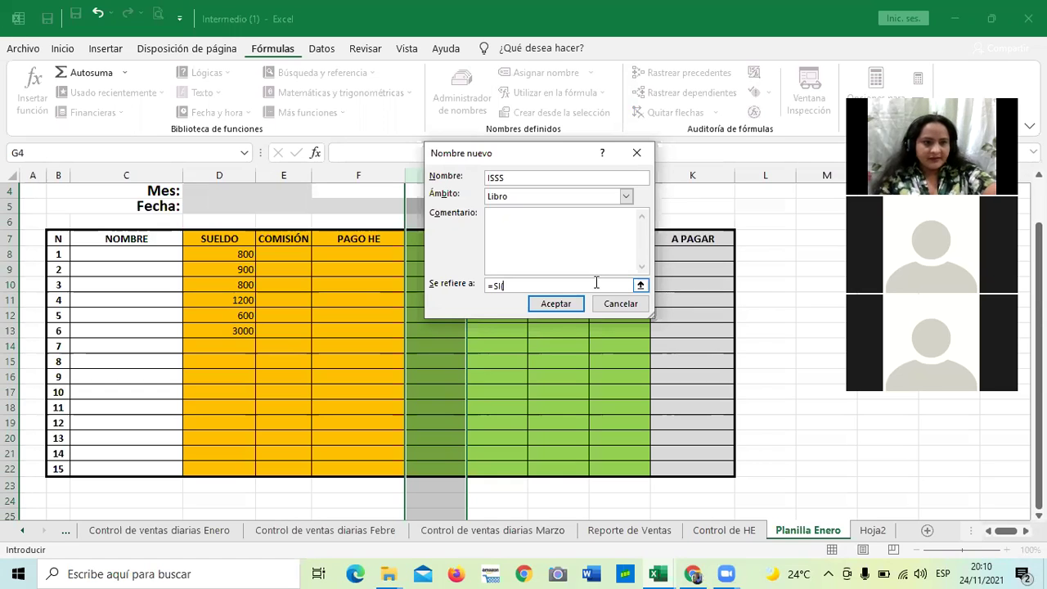
{"action": "type", "text": "D8"}
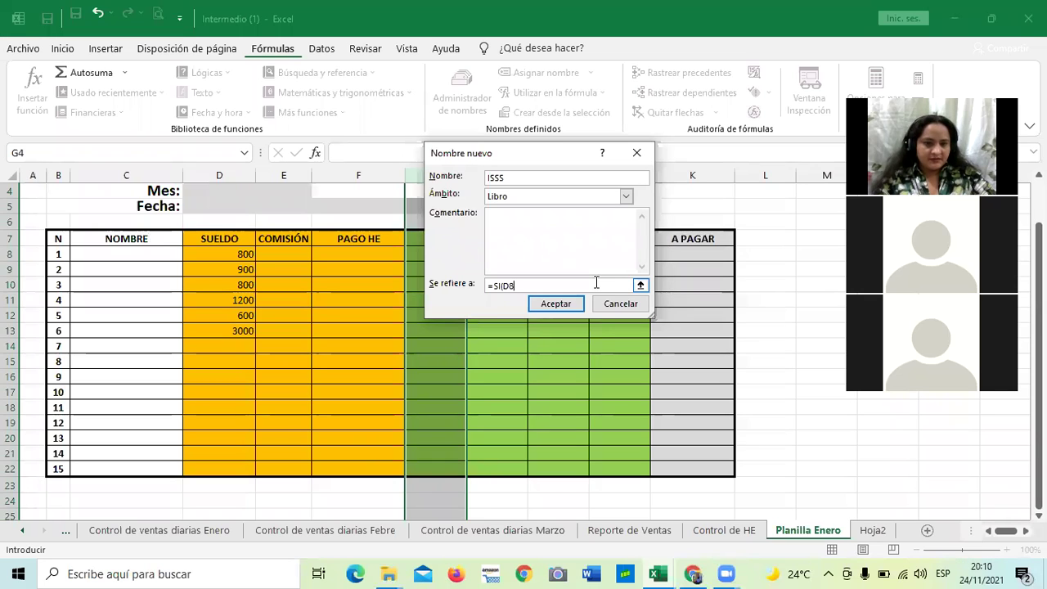
{"action": "type", "text": ">"}
{"action": "key", "text": "BackSpace"}
{"action": "type", "text": "<="}
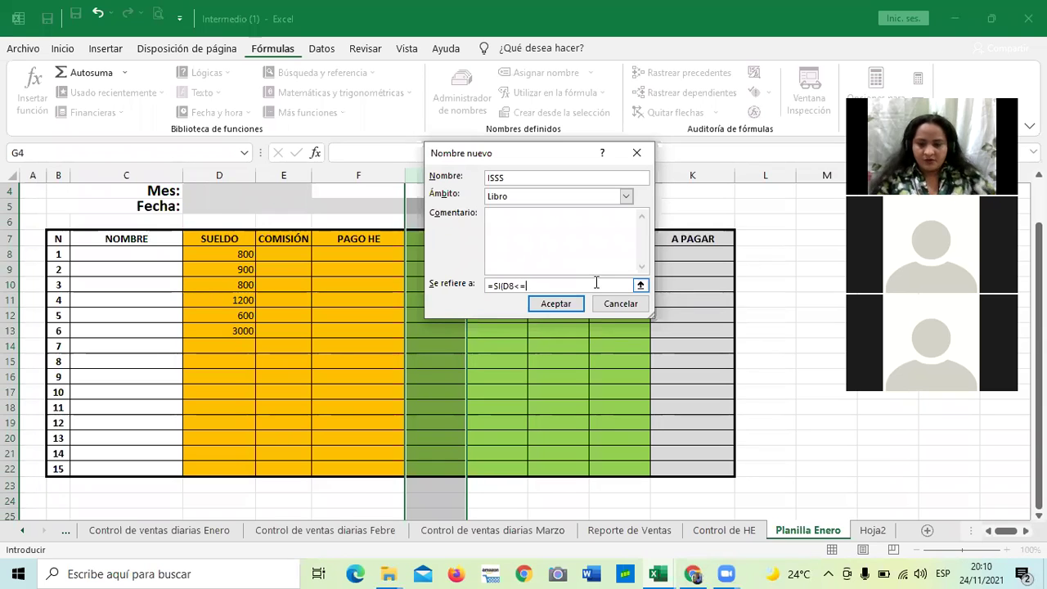
{"action": "type", "text": "1000"}
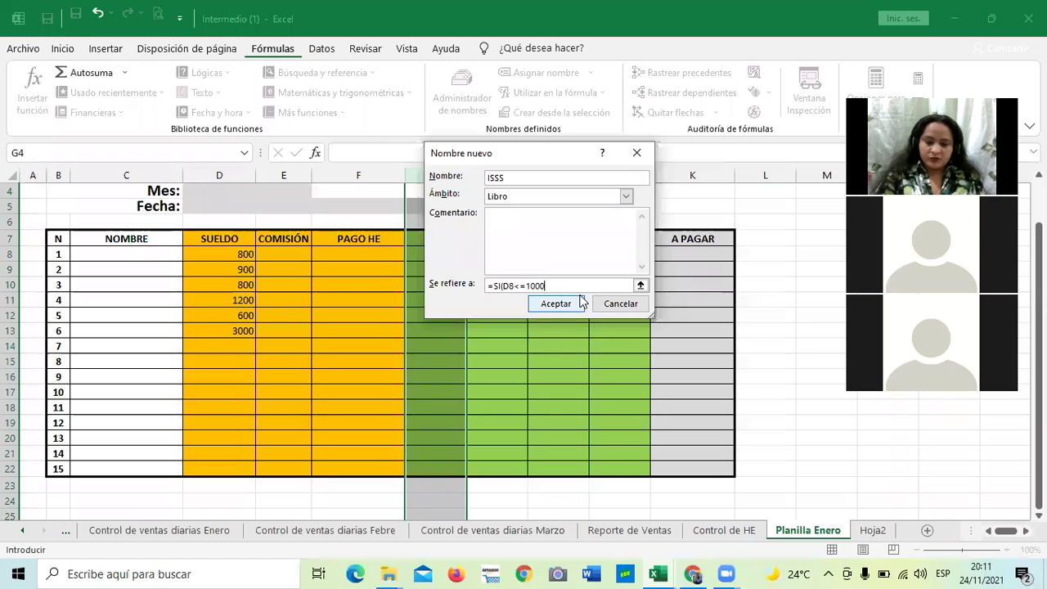
Complete the SI formula with D8*3% if true and 30 if false, save the ISSS name and close the name manager.
{"action": "type", "text": ";"}
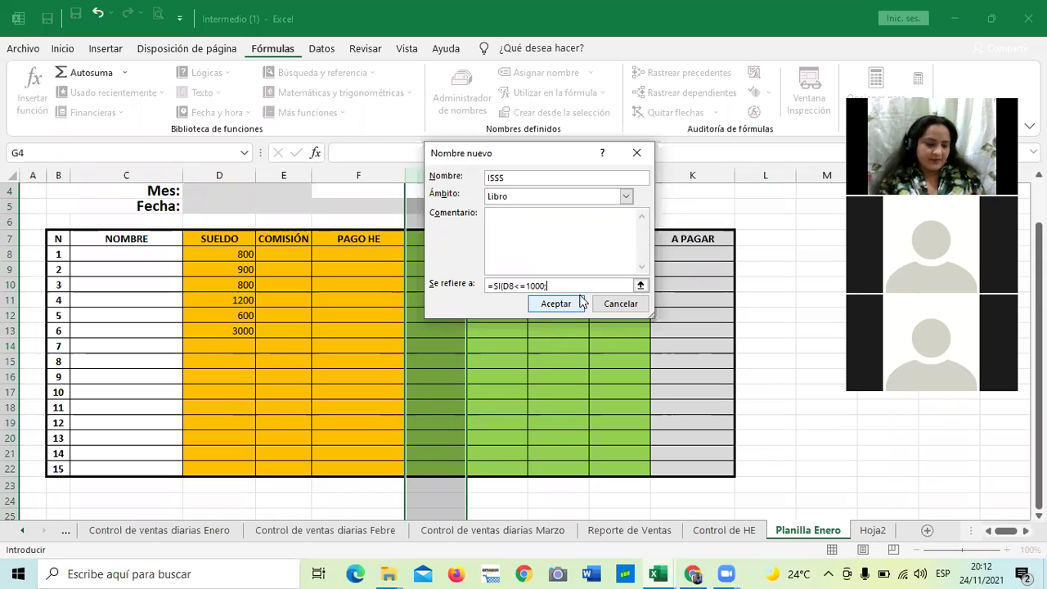
{"action": "type", "text": "D"}
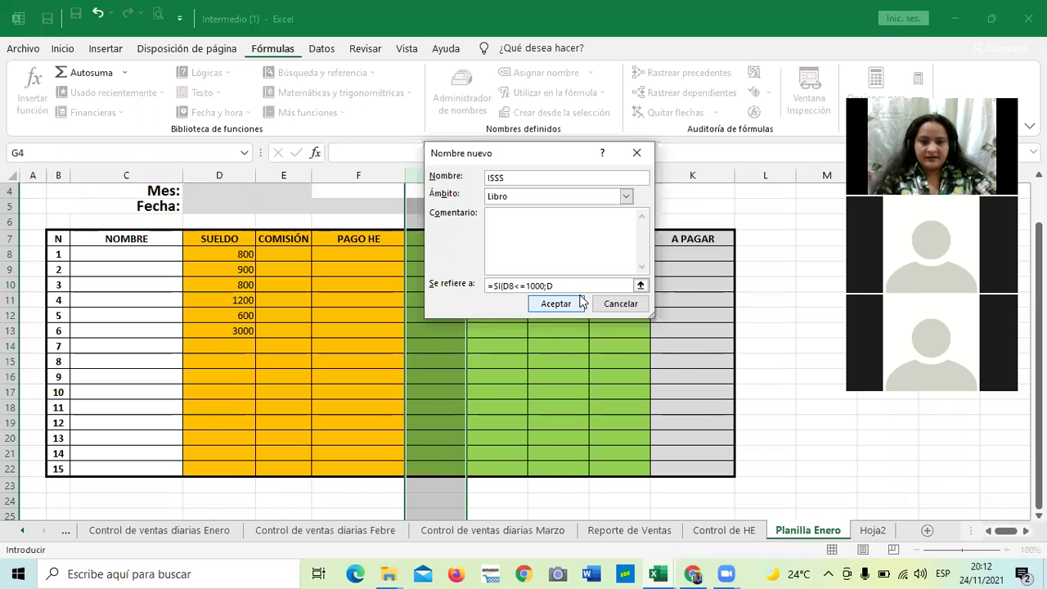
{"action": "type", "text": "8"}
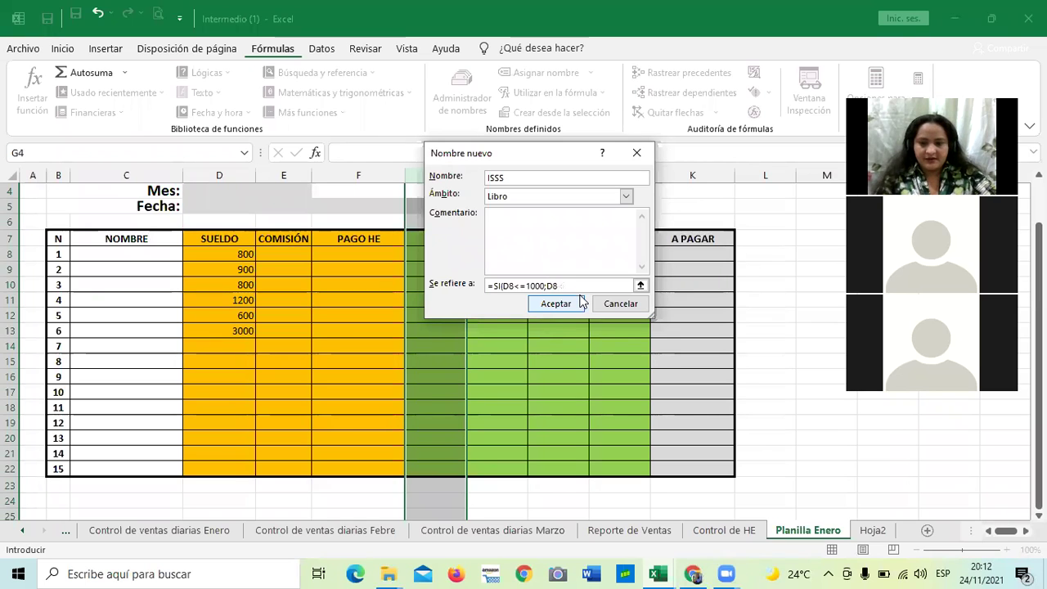
{"action": "type", "text": "*"}
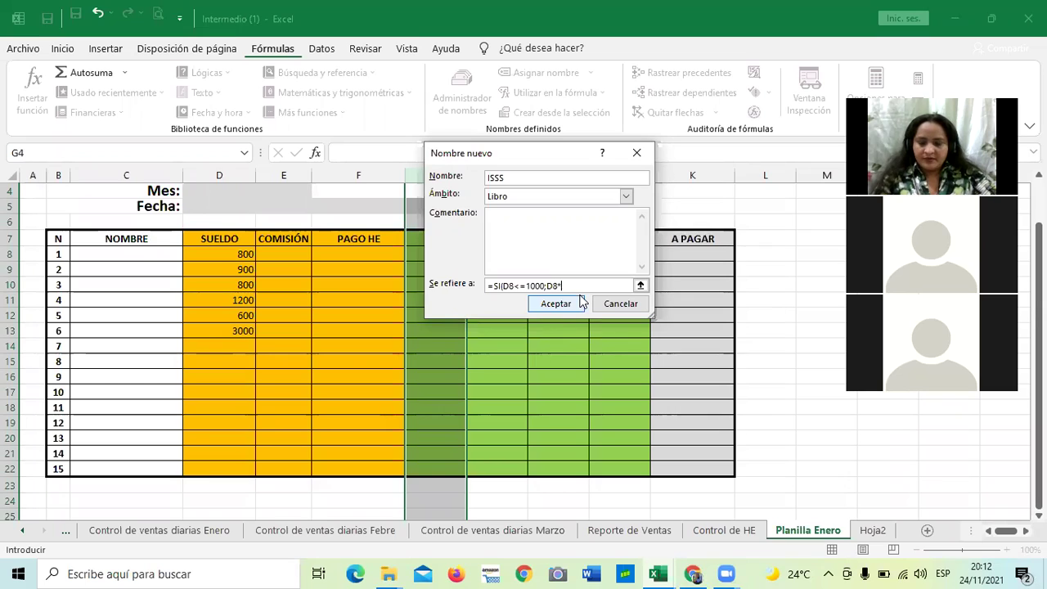
{"action": "type", "text": "3%"}
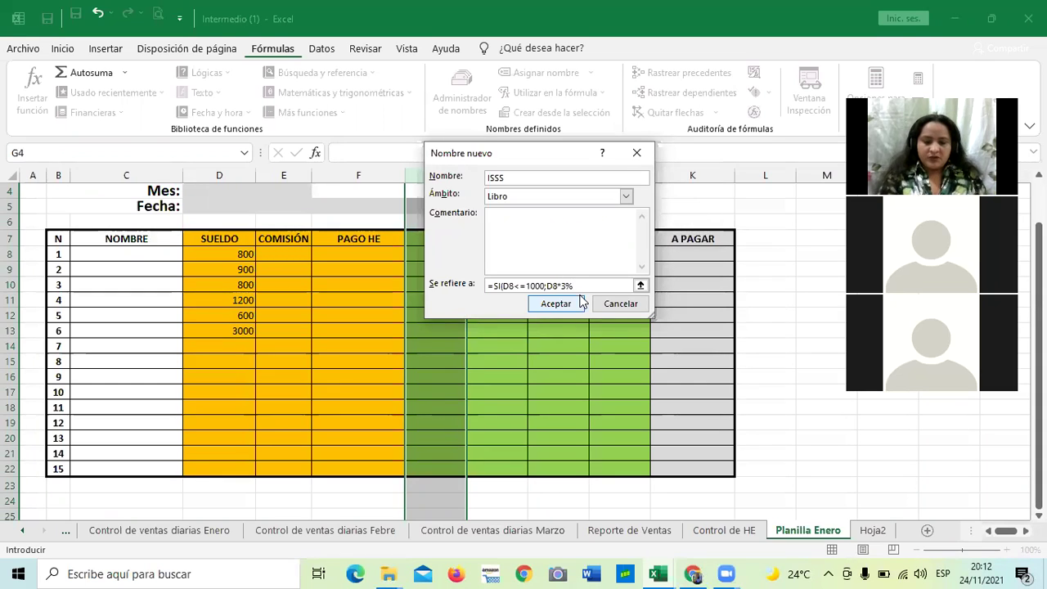
{"action": "type", "text": ";30"}
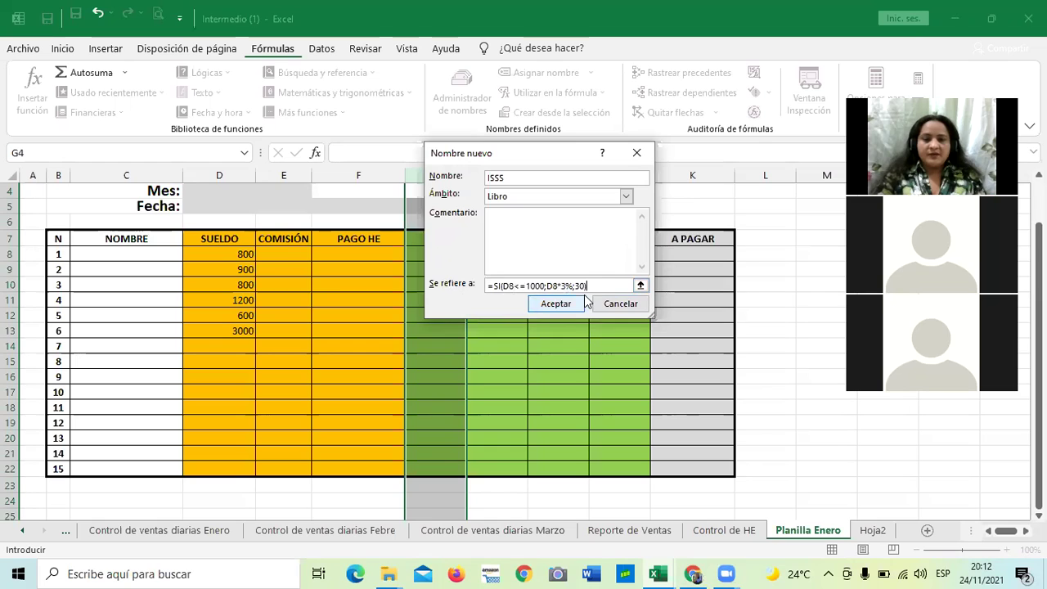
{"action": "left_click", "coordinate": [557, 305]}
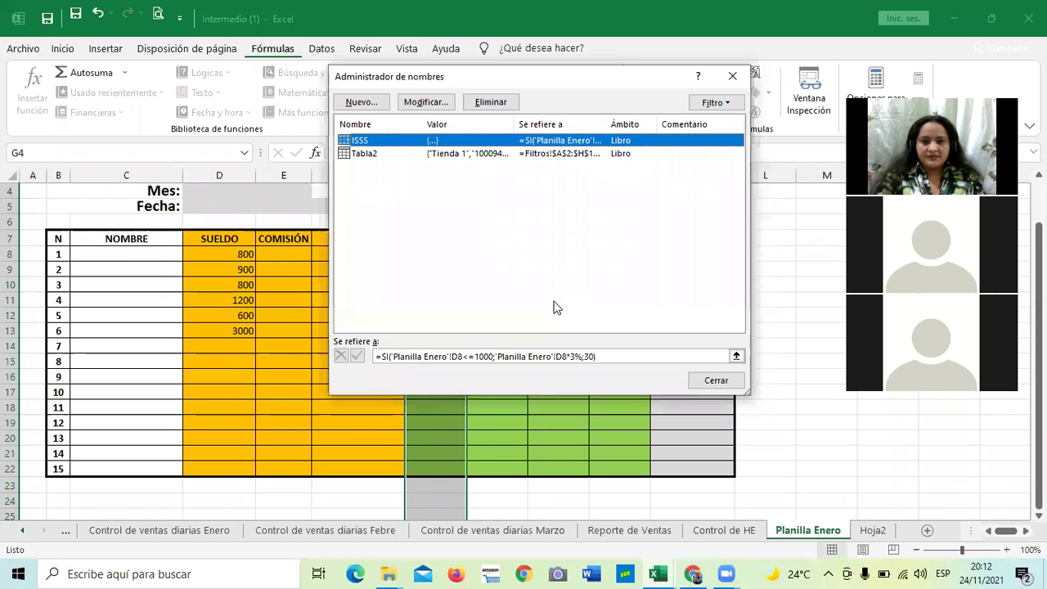
{"action": "left_click", "coordinate": [708, 381]}
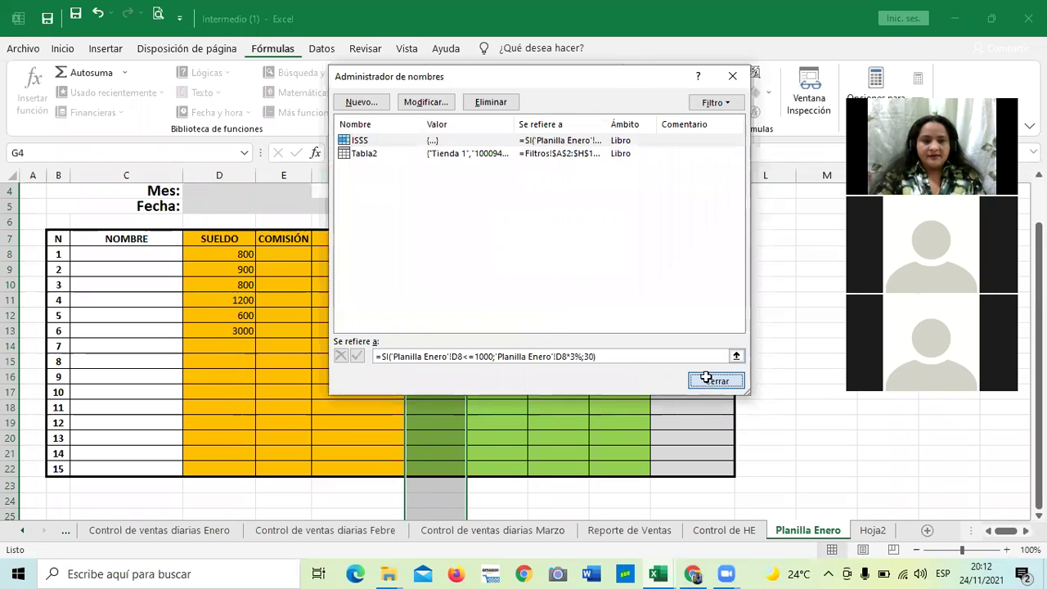
{"action": "left_click", "coordinate": [620, 346]}
Enter the formula =ISSS in cell G8 of the ISSS column.
{"action": "left_click", "coordinate": [426, 250]}
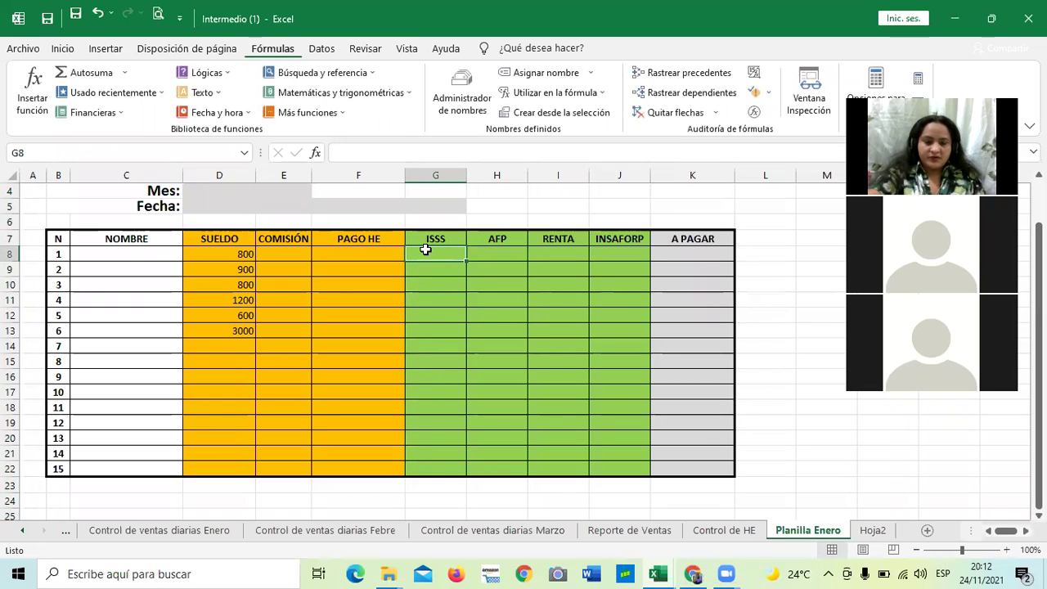
{"action": "type", "text": "="}
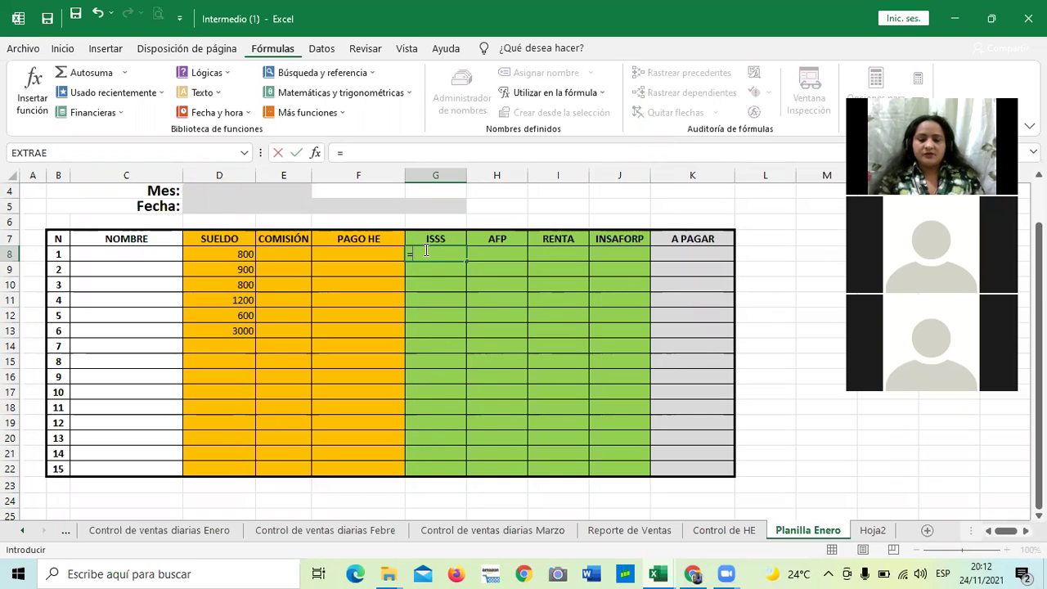
{"action": "type", "text": "IS"}
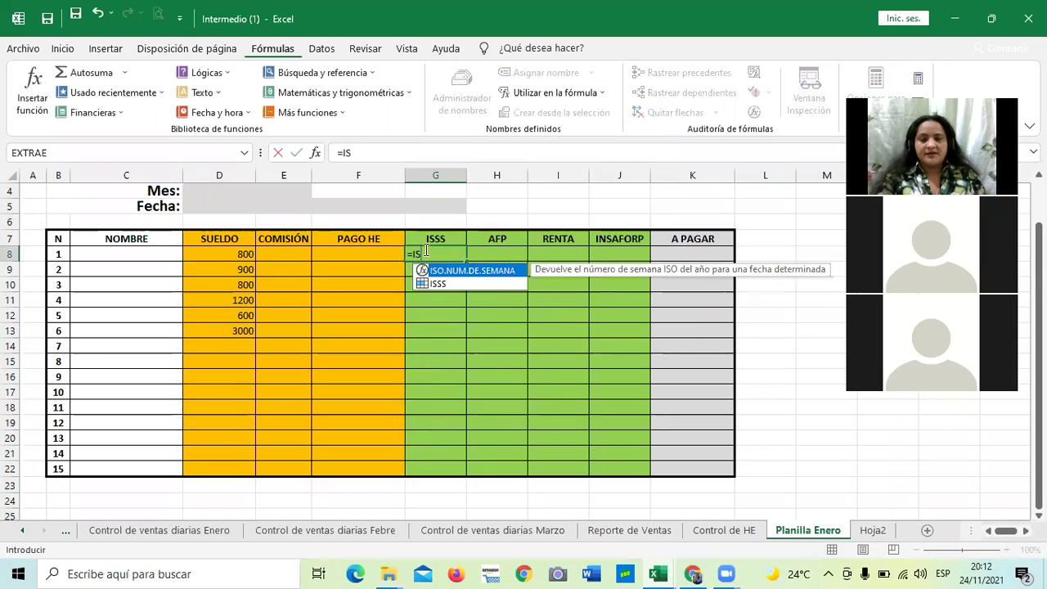
{"action": "double_click", "coordinate": [464, 284]}
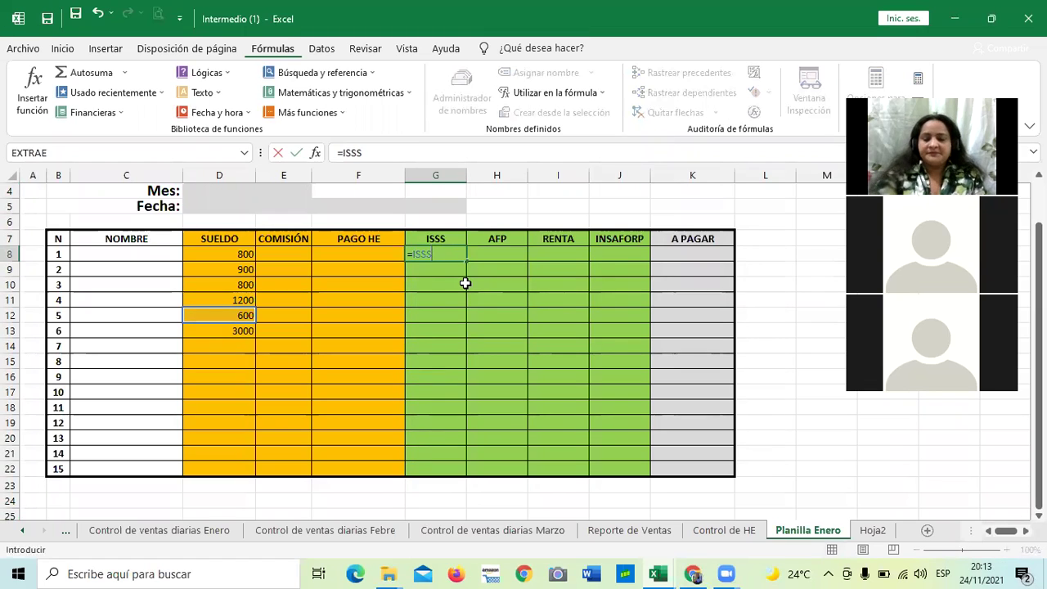
{"action": "key", "text": "Return"}
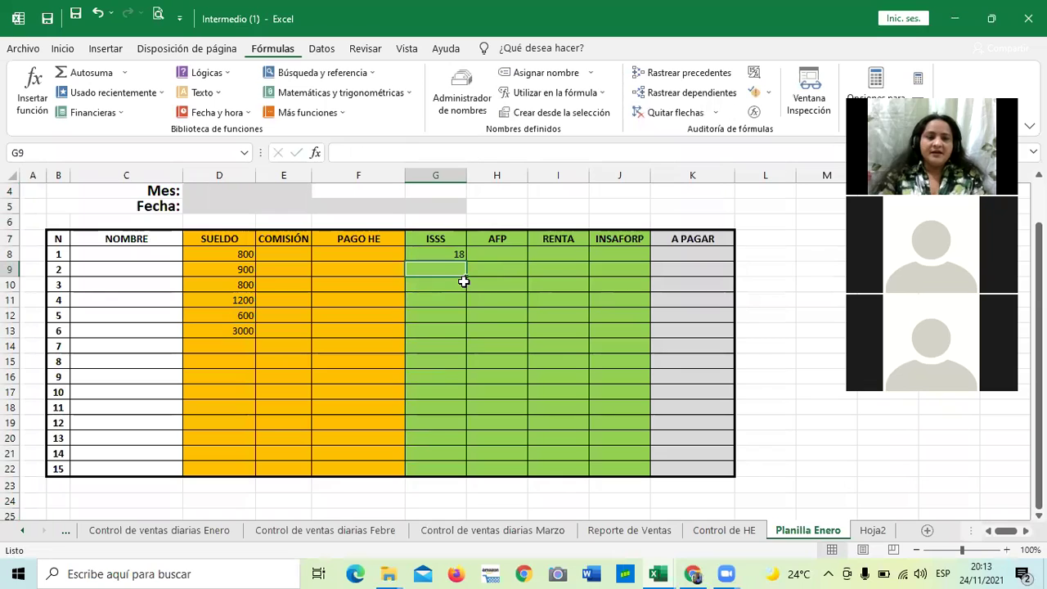
With G8 selected, edit the ISSS name so that its condition refers to D8, and save the edit.
{"action": "left_click", "coordinate": [434, 257]}
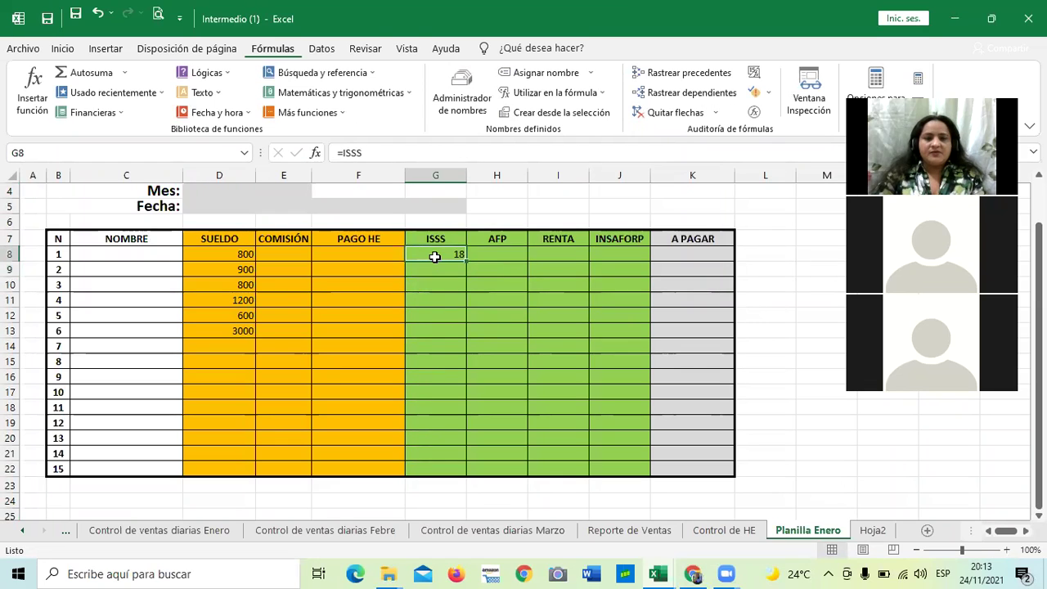
{"action": "left_click", "coordinate": [482, 108]}
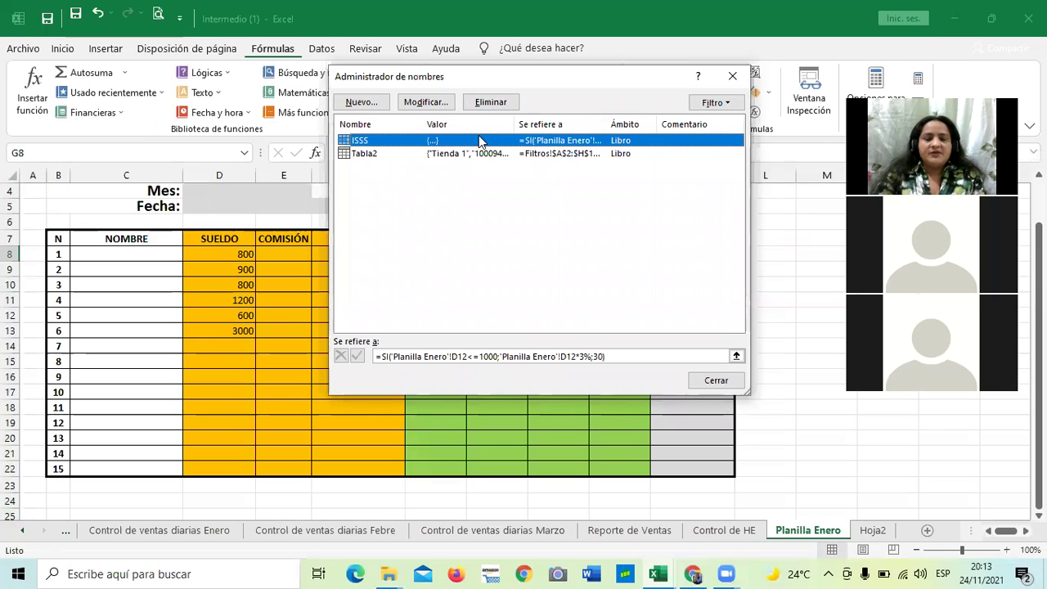
{"action": "double_click", "coordinate": [480, 140]}
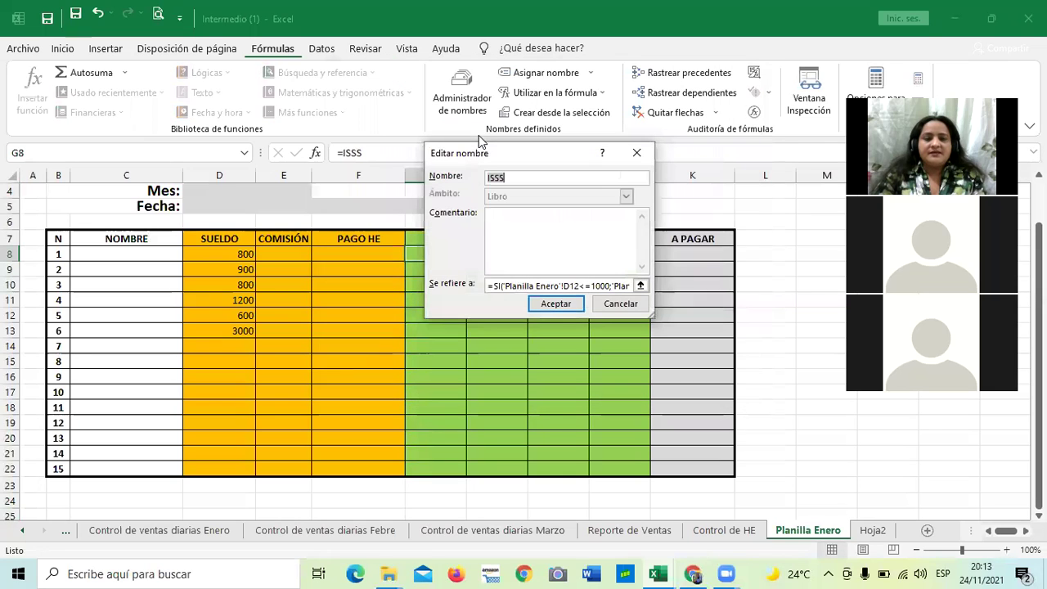
{"action": "left_click", "coordinate": [577, 285]}
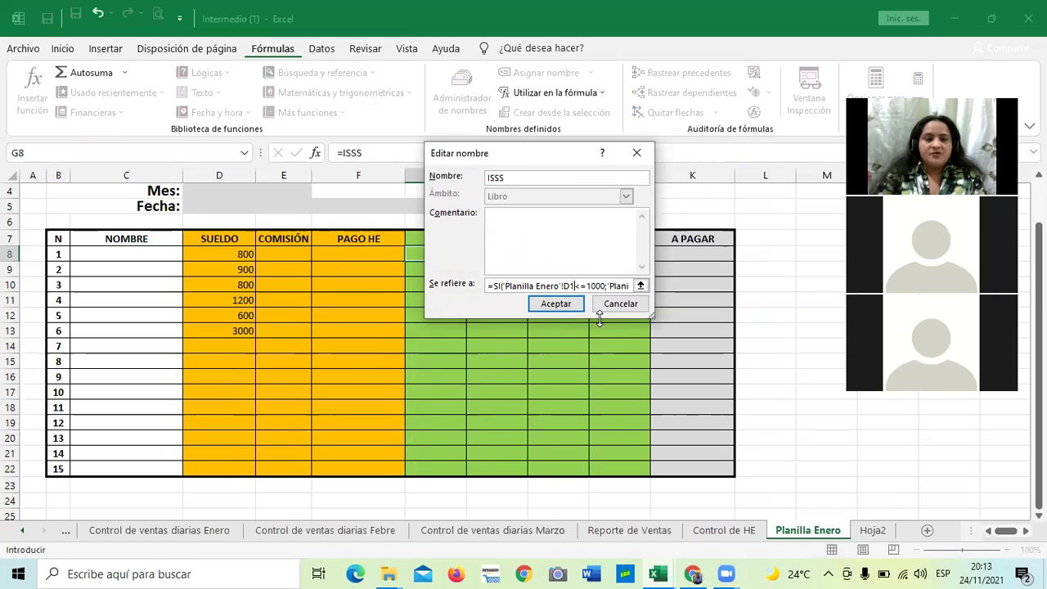
{"action": "key", "text": "BackSpace"}
{"action": "type", "text": "8"}
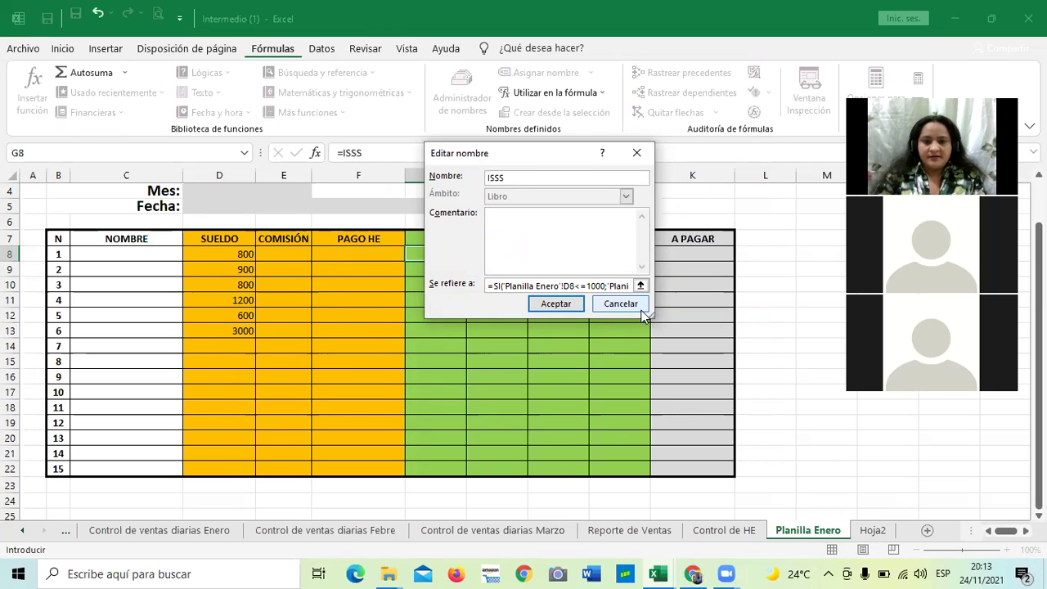
{"action": "left_click", "coordinate": [552, 305]}
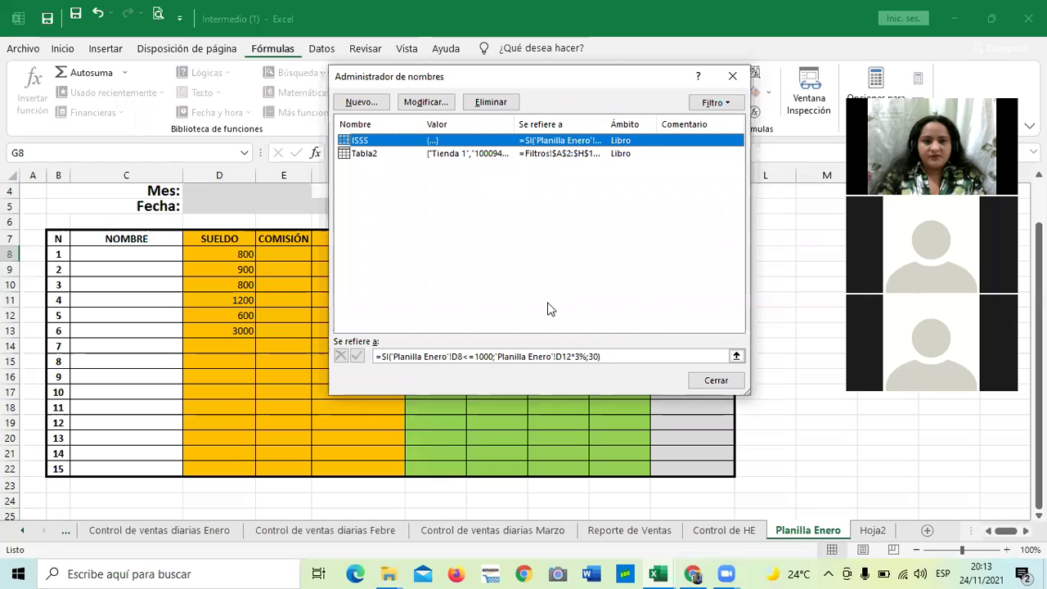
{"action": "left_click", "coordinate": [570, 358]}
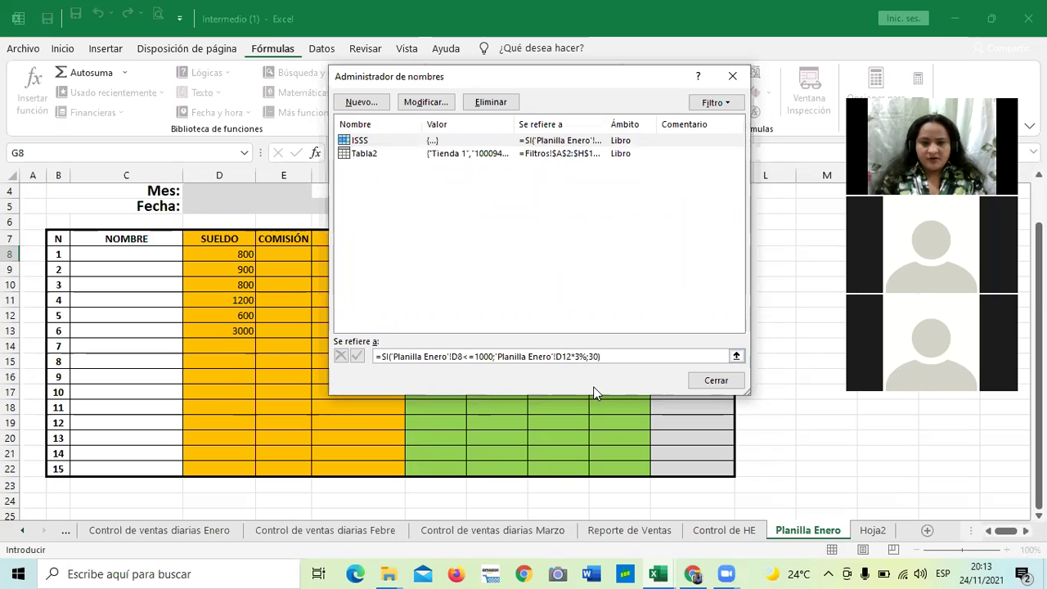
{"action": "key", "text": "Right"}
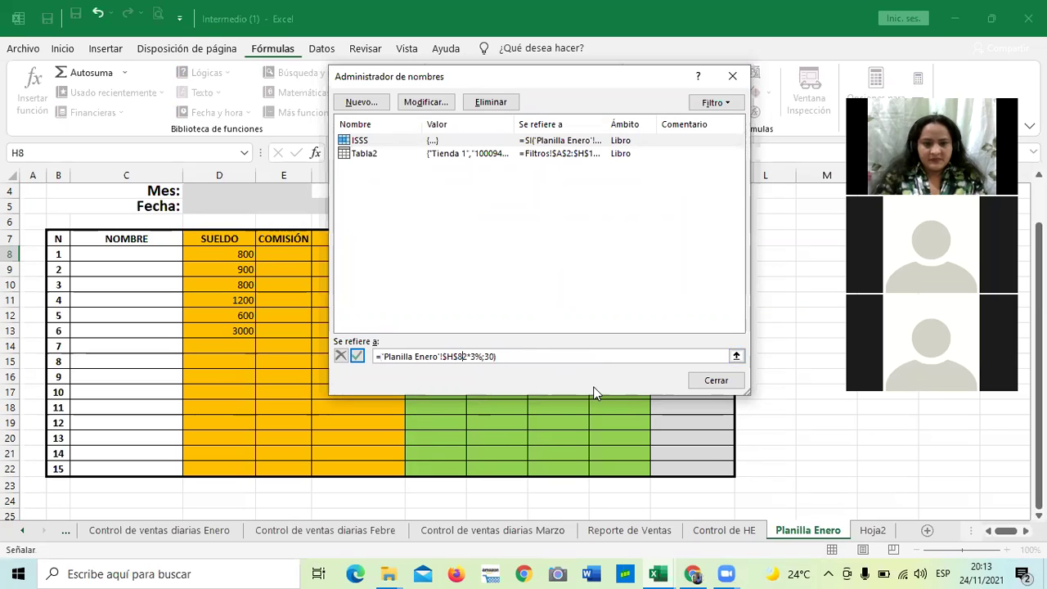
{"action": "left_click", "coordinate": [714, 383]}
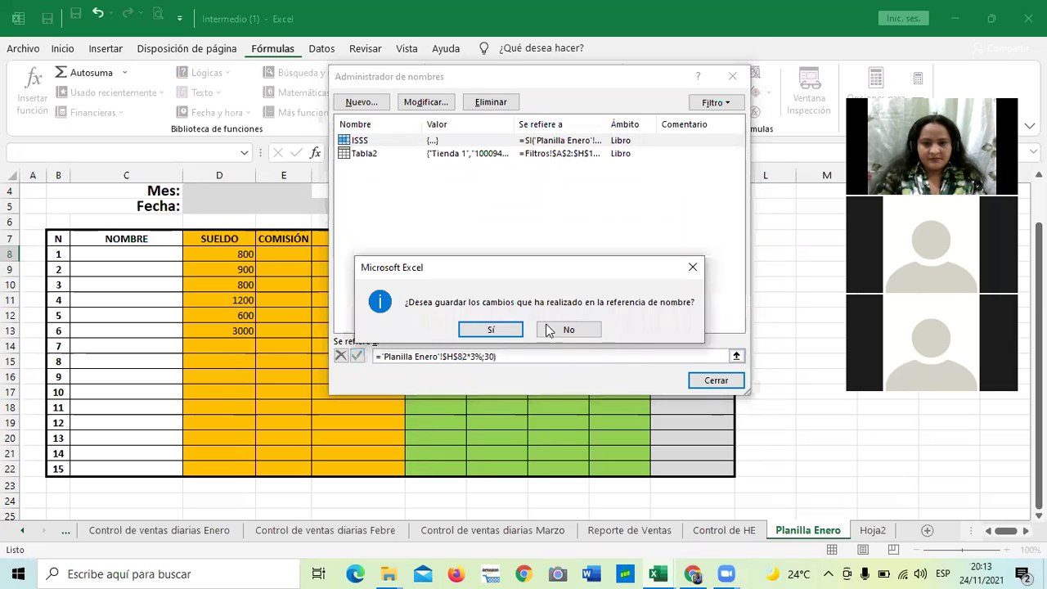
{"action": "left_click", "coordinate": [550, 330]}
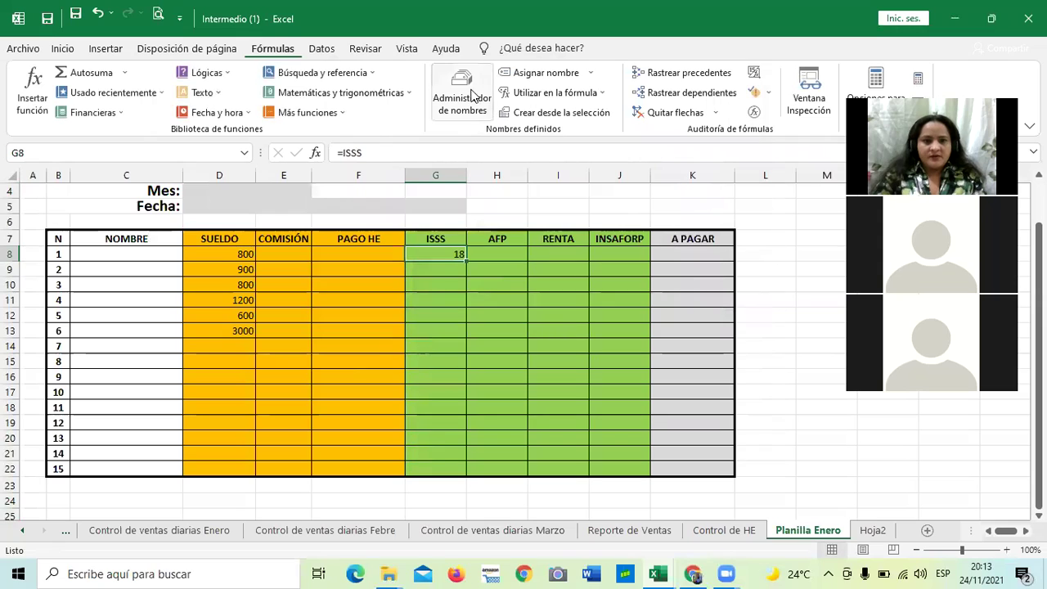
Change the reference multiplied by 3% in the ISSS name's formula to D8 and save the definition.
{"action": "left_click", "coordinate": [472, 96]}
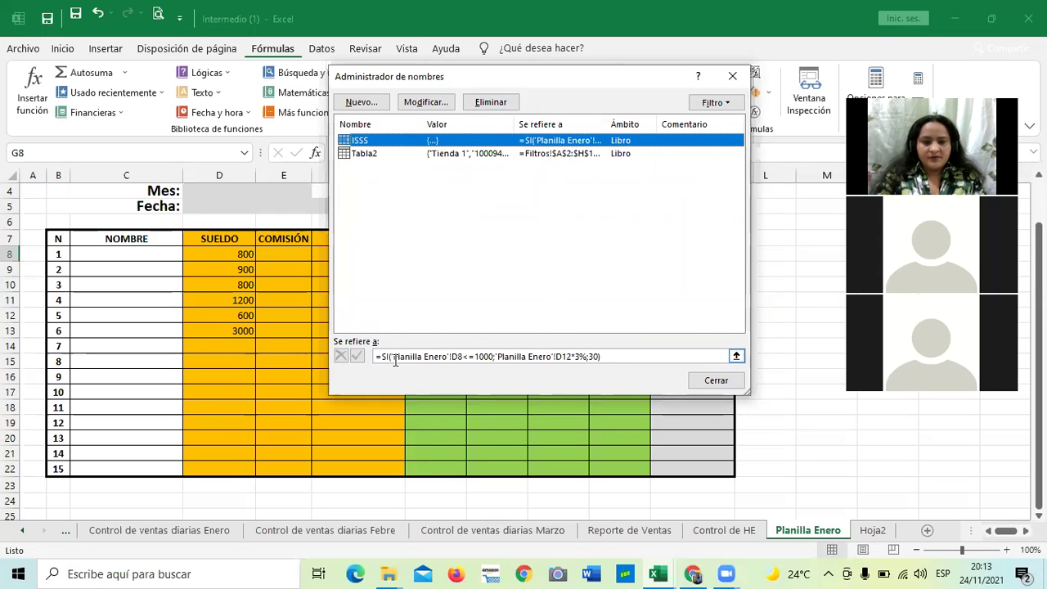
{"action": "left_click", "coordinate": [570, 357]}
{"action": "key", "text": "BackSpace"}
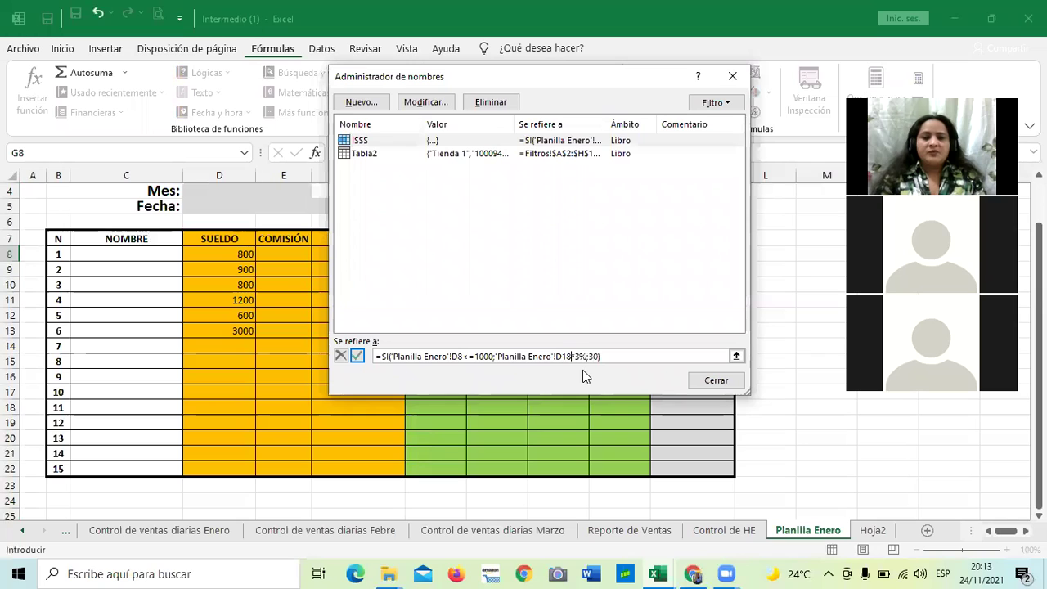
{"action": "type", "text": "8"}
{"action": "key", "text": "BackSpace"}
{"action": "key", "text": "BackSpace"}
{"action": "type", "text": "8"}
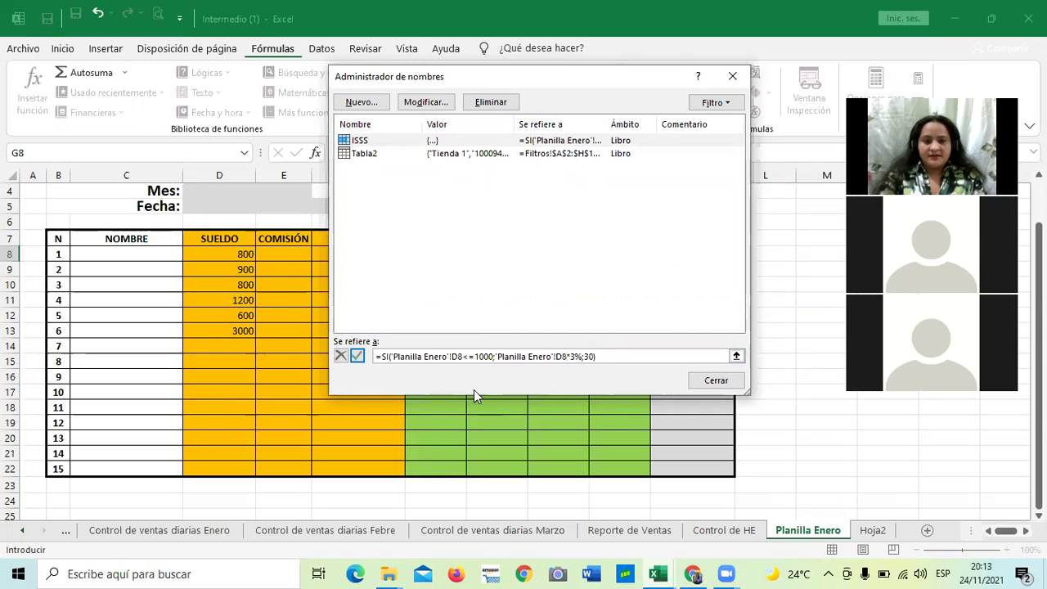
{"action": "left_click", "coordinate": [357, 357]}
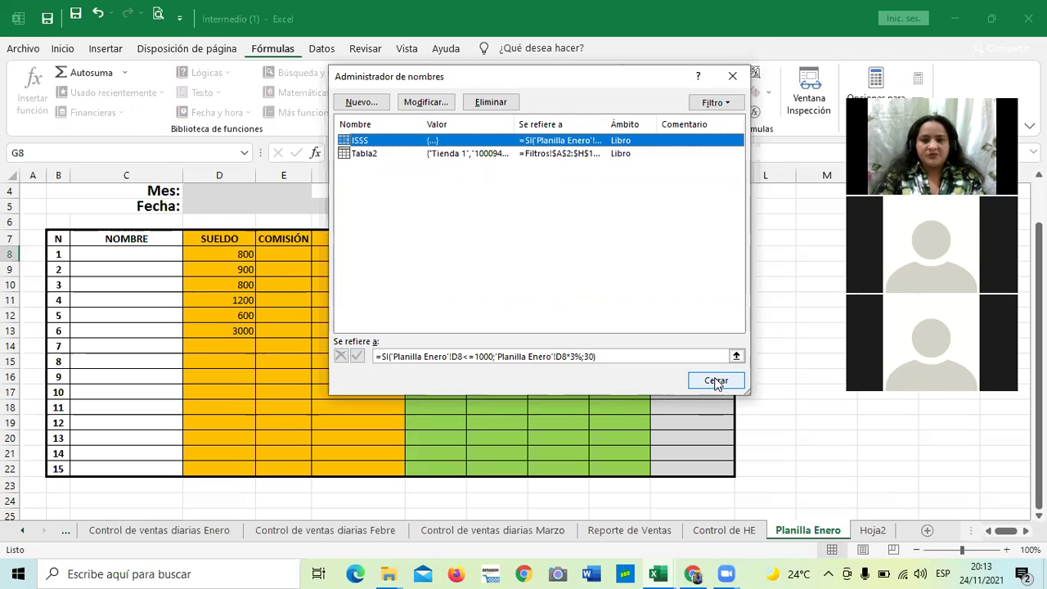
Close the name manager and fill the =ISSS formula from G8 down to G14 in the ISSS column.
{"action": "left_click", "coordinate": [716, 381]}
{"action": "left_click", "coordinate": [557, 408]}
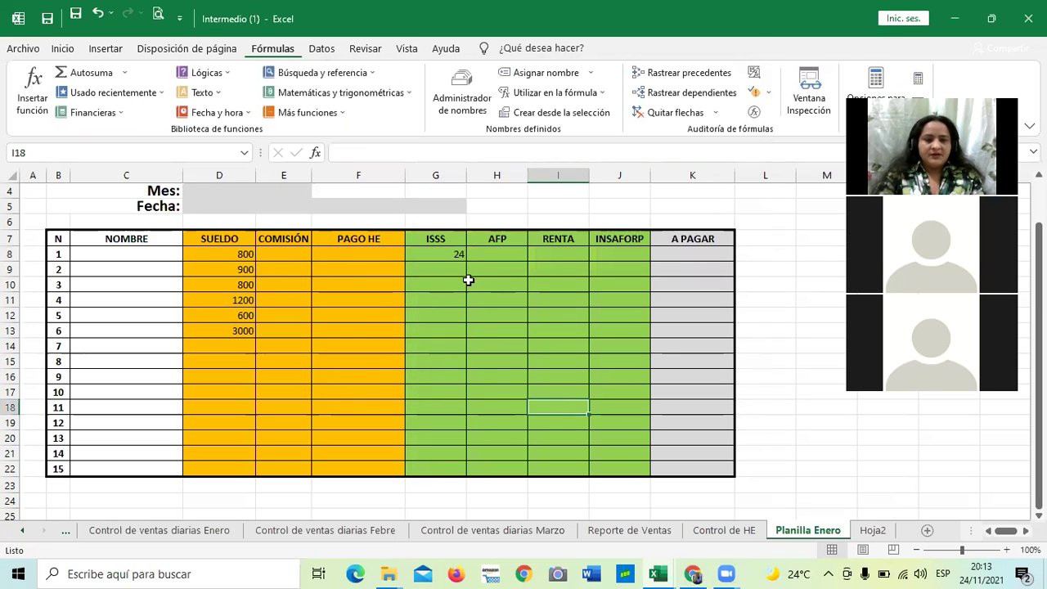
{"action": "left_click", "coordinate": [448, 254]}
{"action": "left_click_drag", "start_coordinate": [466, 261], "coordinate": [466, 347]}
{"action": "left_click", "coordinate": [575, 341]}
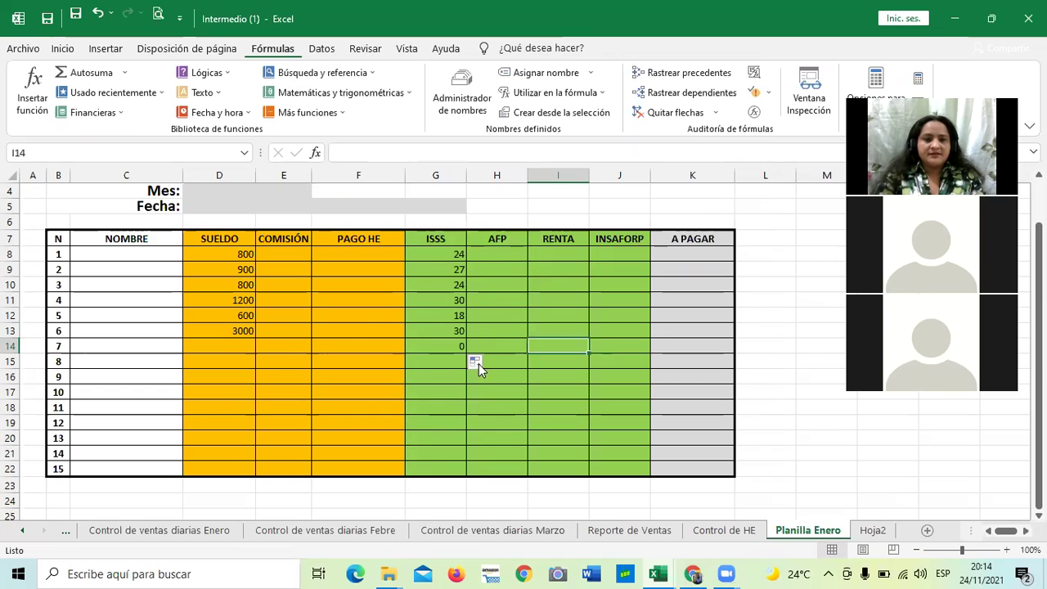
Compare the salary with the ISSS amount in rows 4 and 6 of the payroll table.
{"action": "left_click", "coordinate": [217, 304]}
{"action": "left_click", "coordinate": [432, 299]}
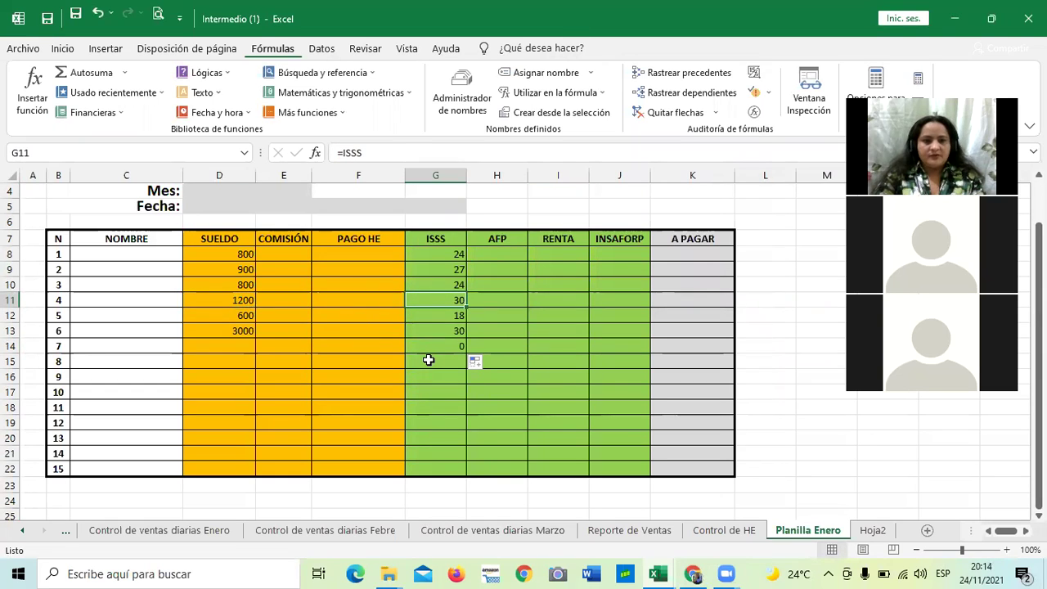
{"action": "left_click", "coordinate": [238, 331]}
{"action": "left_click", "coordinate": [433, 330]}
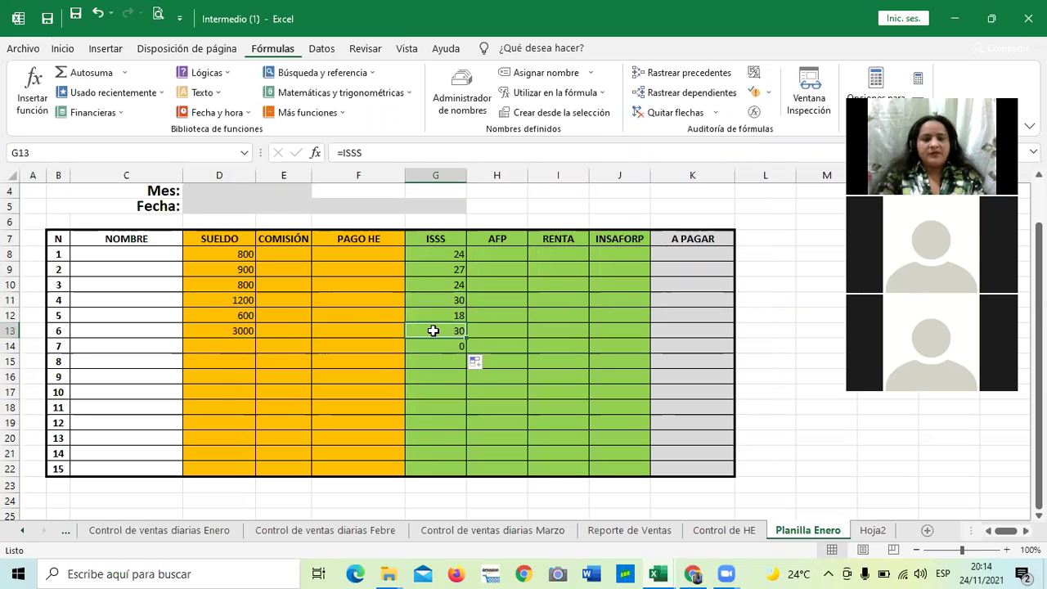
{"action": "left_click", "coordinate": [561, 359]}
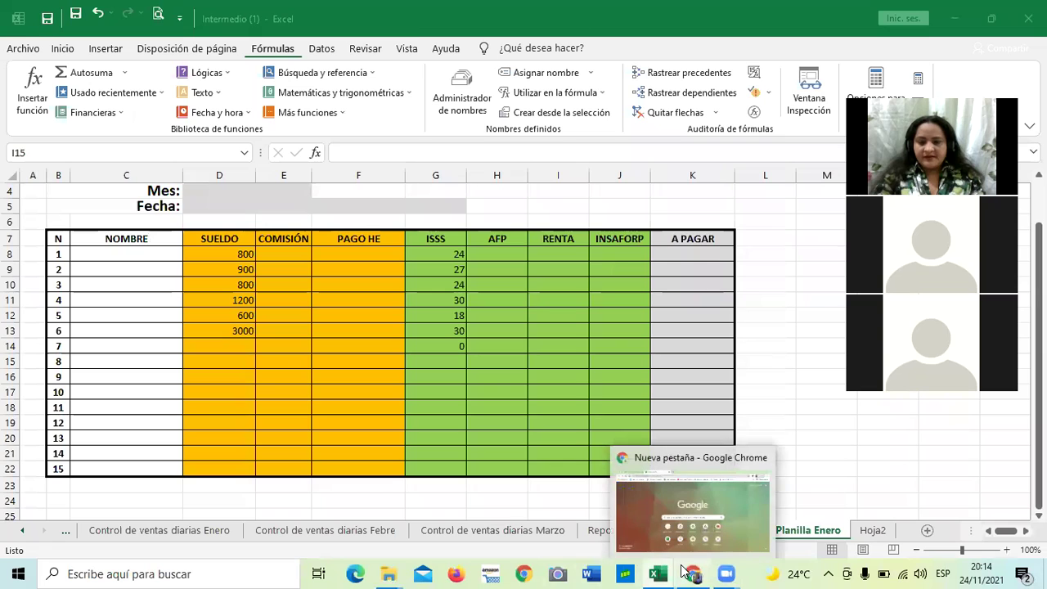
{"action": "mouse_move", "coordinate": [659, 572]}
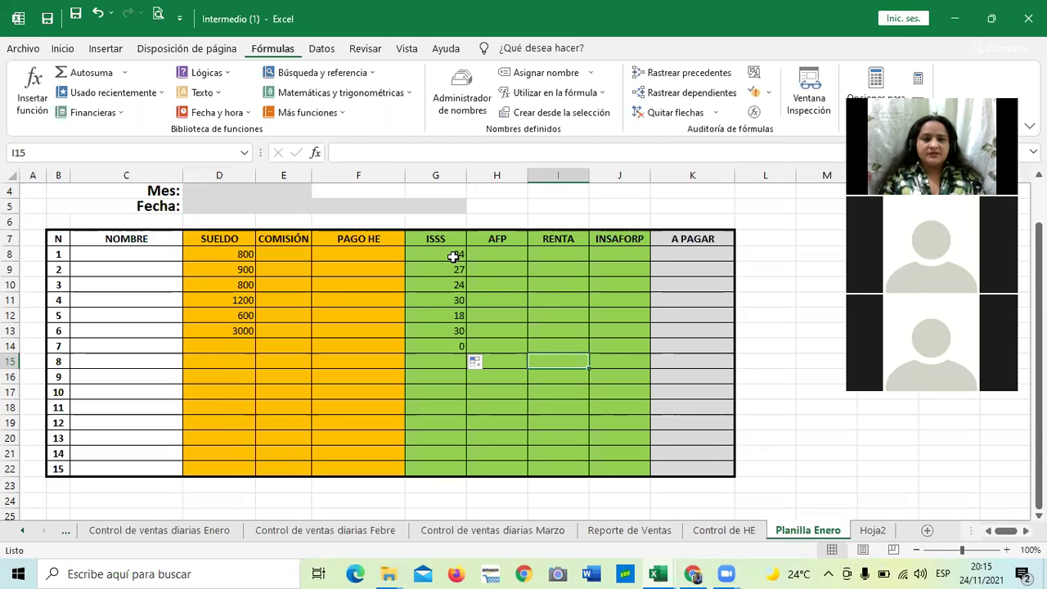
Delete the ISSS name in the name manager, confirm the deletion and close the manager.
{"action": "left_click", "coordinate": [454, 252]}
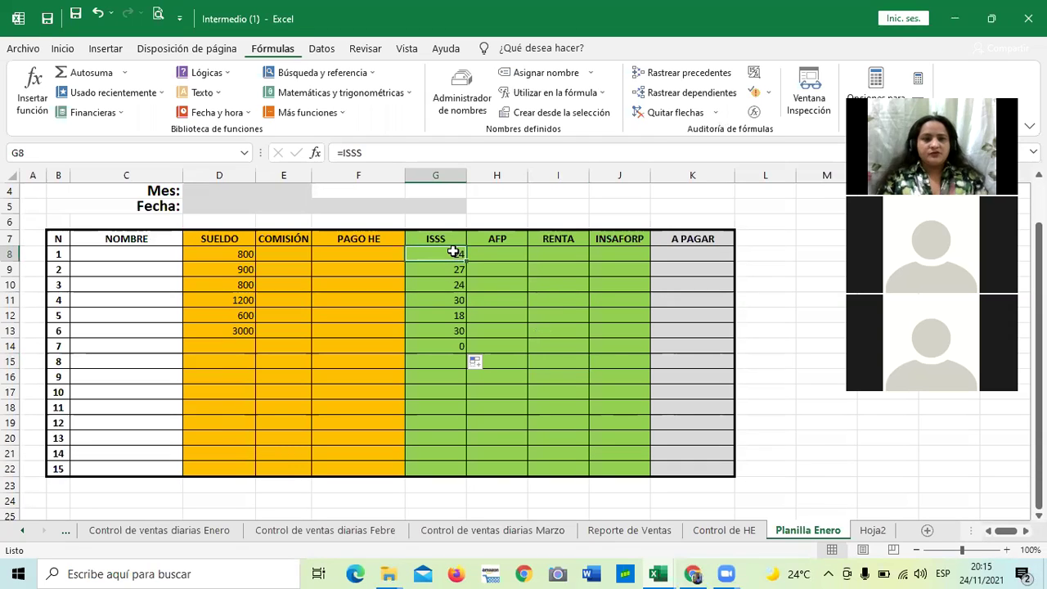
{"action": "left_click", "coordinate": [468, 101]}
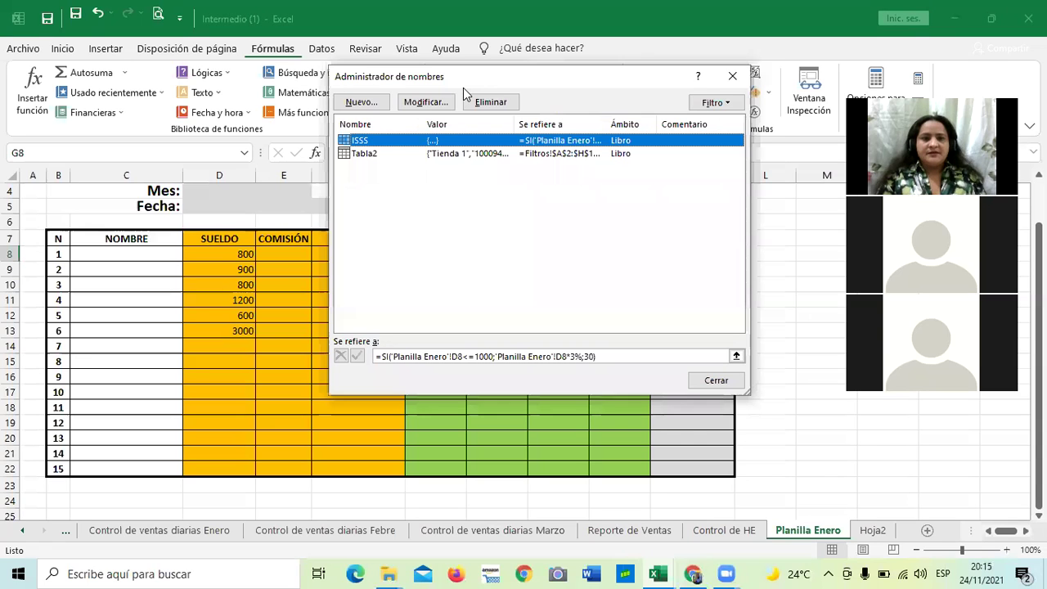
{"action": "double_click", "coordinate": [459, 148]}
{"action": "left_click", "coordinate": [619, 301]}
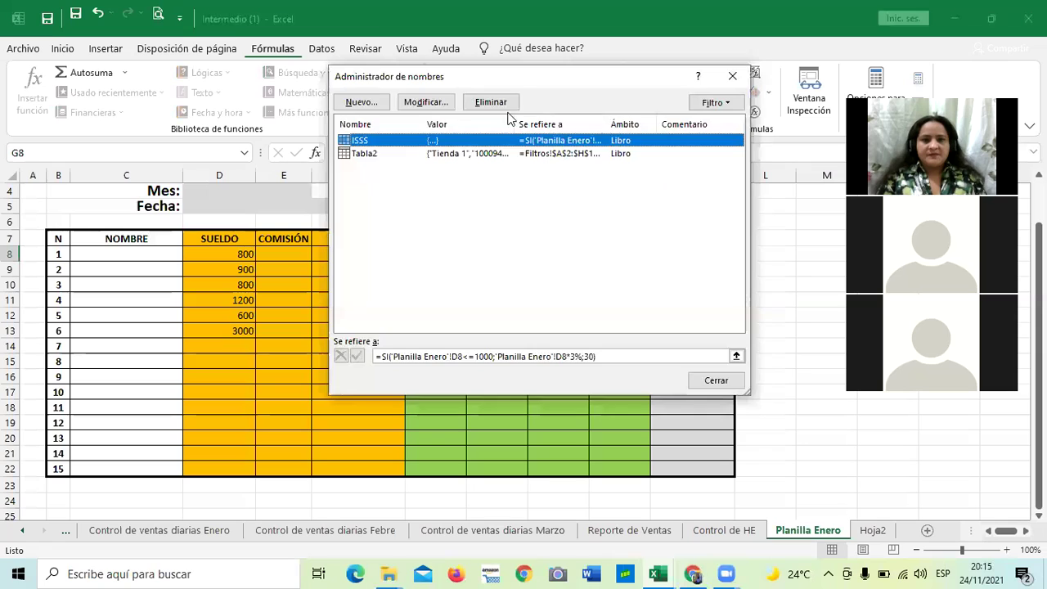
{"action": "left_click", "coordinate": [488, 104]}
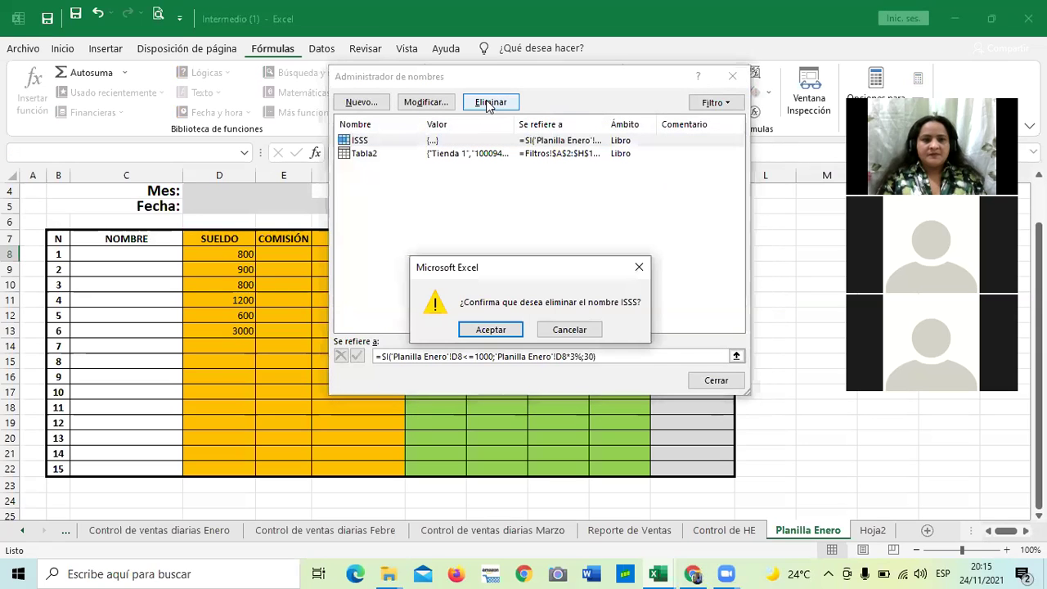
{"action": "left_click", "coordinate": [489, 330]}
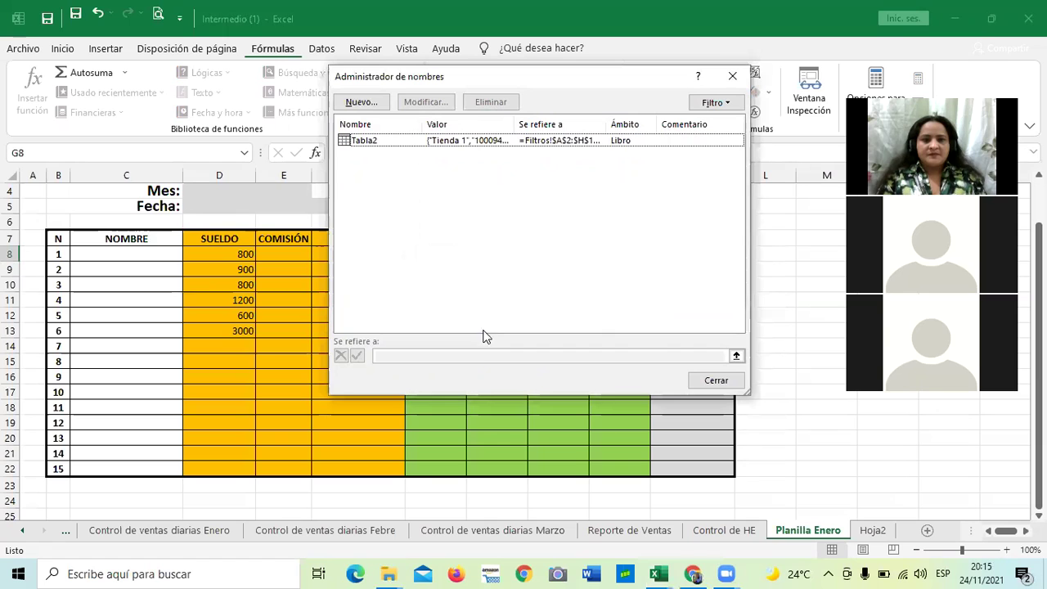
{"action": "left_click", "coordinate": [715, 382]}
{"action": "left_click", "coordinate": [755, 303]}
Clear the ISSS formulas from cells G8 to G14.
{"action": "left_click_drag", "start_coordinate": [435, 253], "coordinate": [444, 345]}
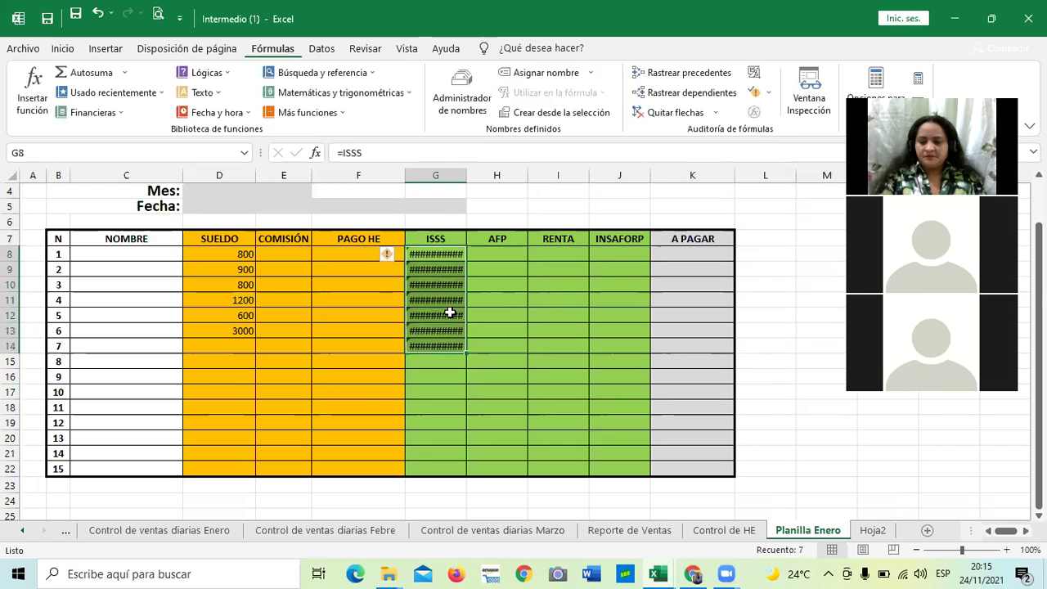
{"action": "key", "text": "Num_Lock"}
{"action": "key", "text": "Delete"}
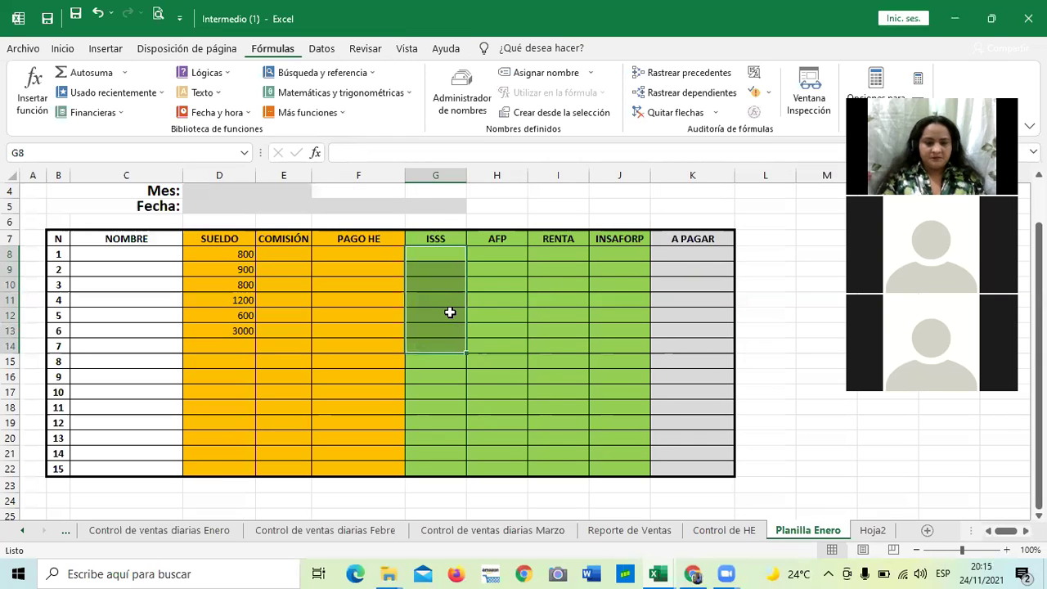
{"action": "left_click", "coordinate": [561, 362]}
With G8 selected, start a new workbook-scoped name ISSS in the name manager and empty its proposed reference.
{"action": "left_click", "coordinate": [438, 251]}
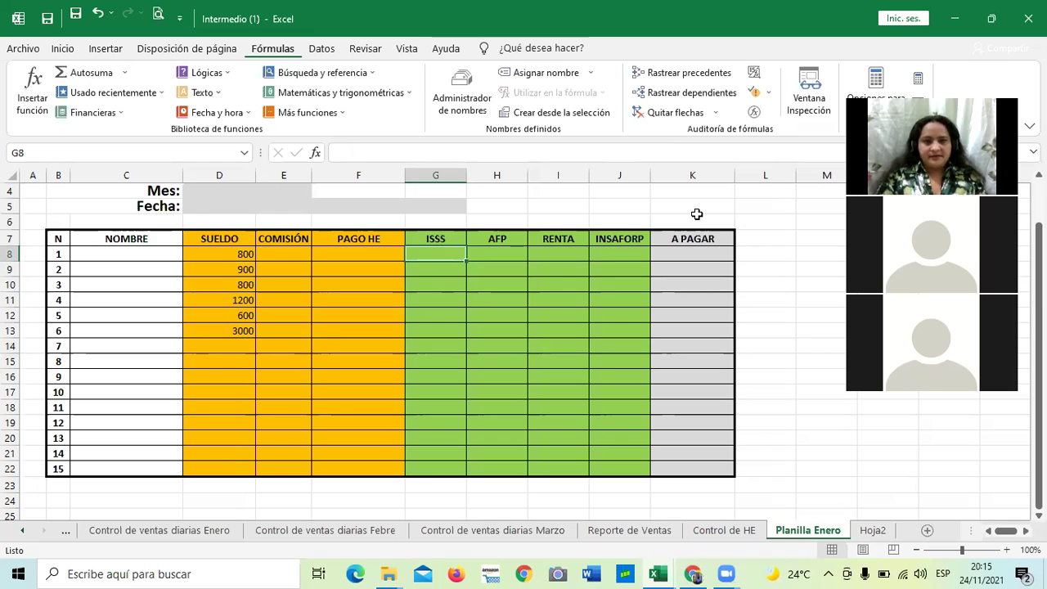
{"action": "left_click", "coordinate": [458, 103]}
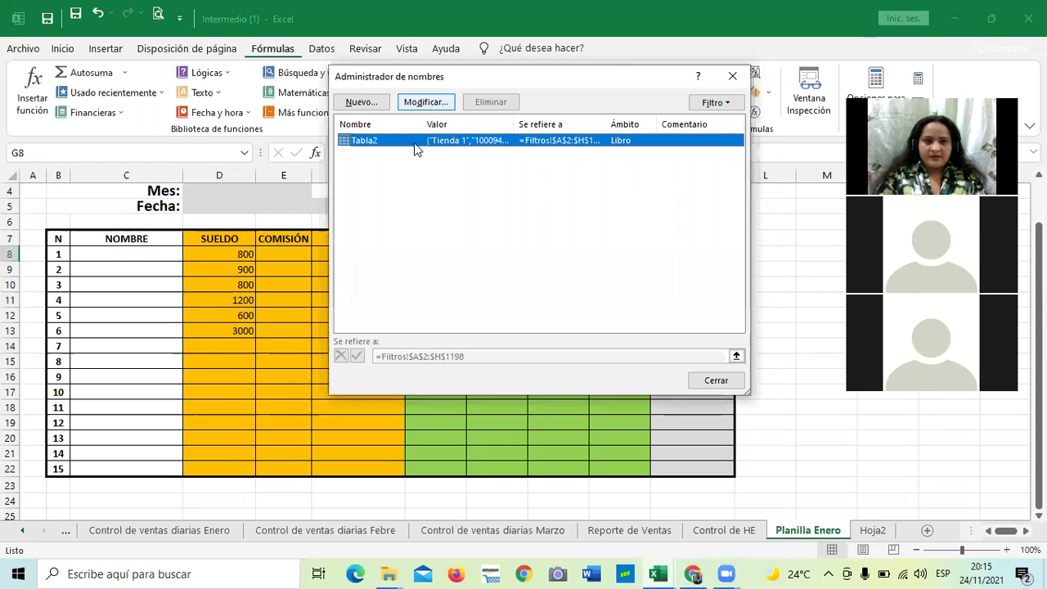
{"action": "left_click", "coordinate": [360, 102]}
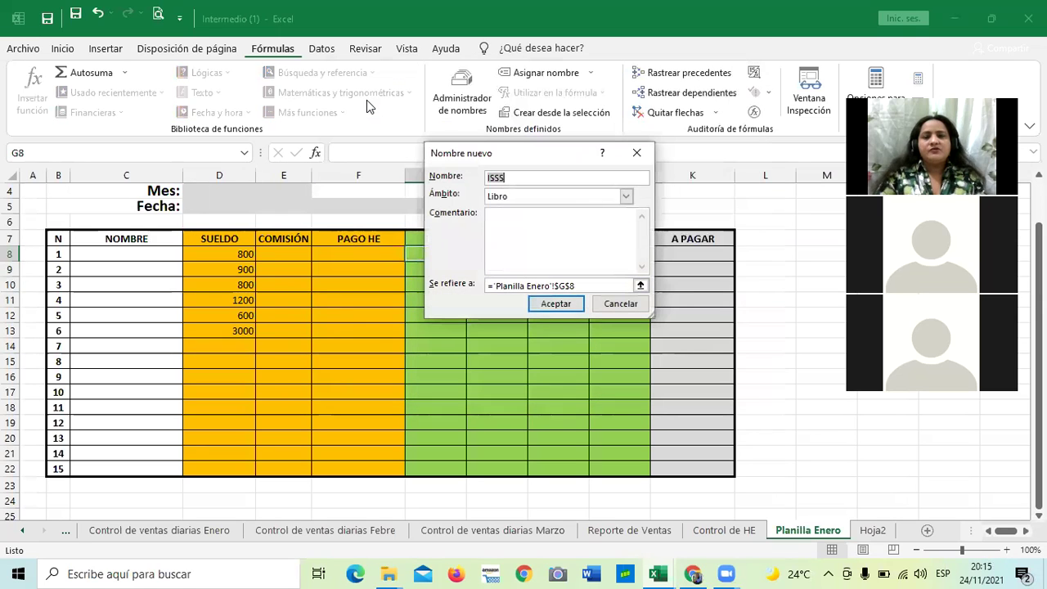
{"action": "left_click_drag", "start_coordinate": [578, 285], "coordinate": [488, 286]}
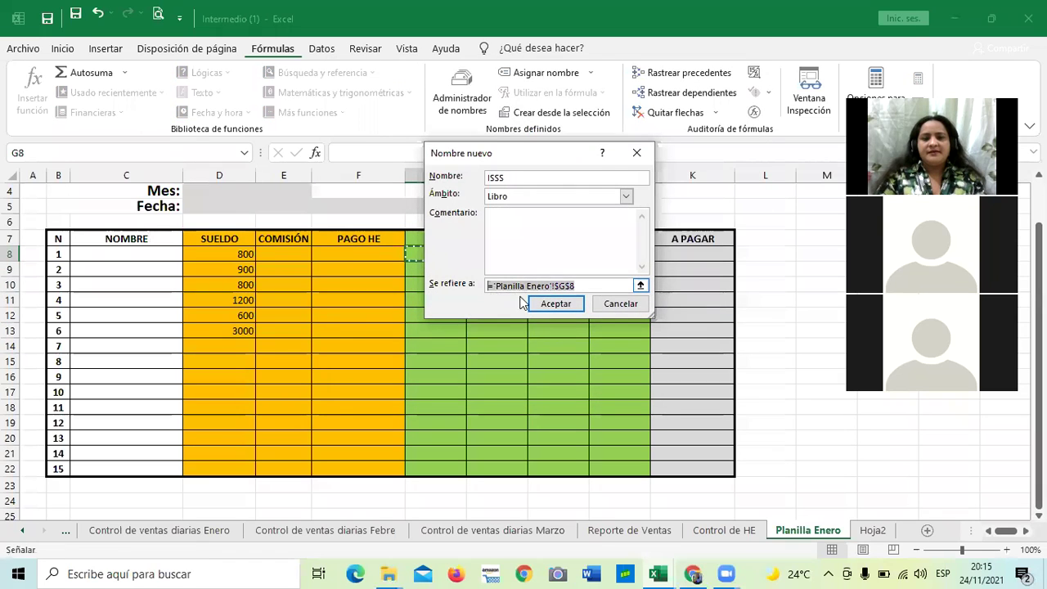
{"action": "key", "text": "BackSpace"}
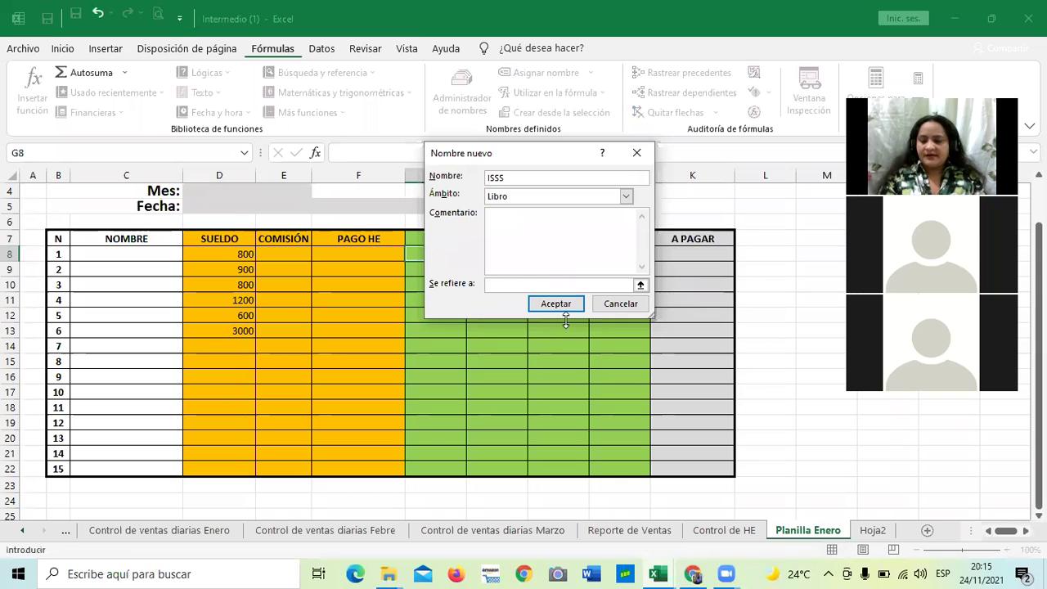
{"action": "key", "text": "Page_Down"}
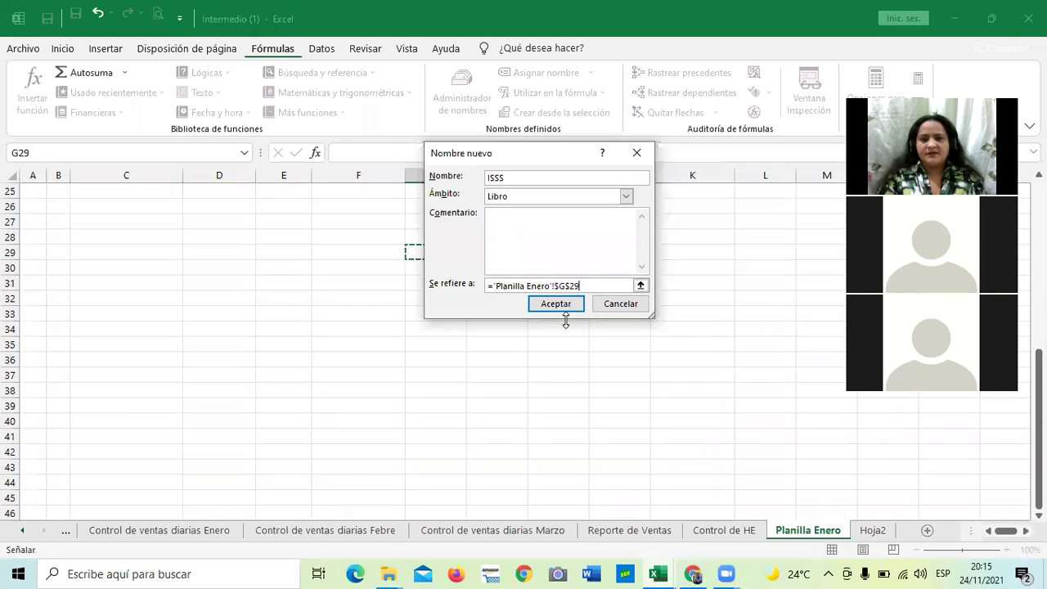
{"action": "key", "text": "ctrl+z"}
{"action": "key", "text": "BackSpace"}
{"action": "key", "text": "BackSpace"}
{"action": "key", "text": "BackSpace"}
{"action": "key", "text": "BackSpace"}
{"action": "key", "text": "BackSpace"}
{"action": "key", "text": "BackSpace"}
{"action": "key", "text": "BackSpace"}
{"action": "key", "text": "BackSpace"}
{"action": "key", "text": "BackSpace"}
{"action": "key", "text": "BackSpace"}
{"action": "key", "text": "BackSpace"}
{"action": "key", "text": "BackSpace"}
{"action": "key", "text": "BackSpace"}
{"action": "key", "text": "BackSpace"}
{"action": "key", "text": "BackSpace"}
{"action": "key", "text": "BackSpace"}
{"action": "key", "text": "BackSpace"}
{"action": "key", "text": "BackSpace"}
{"action": "key", "text": "BackSpace"}
{"action": "key", "text": "BackSpace"}
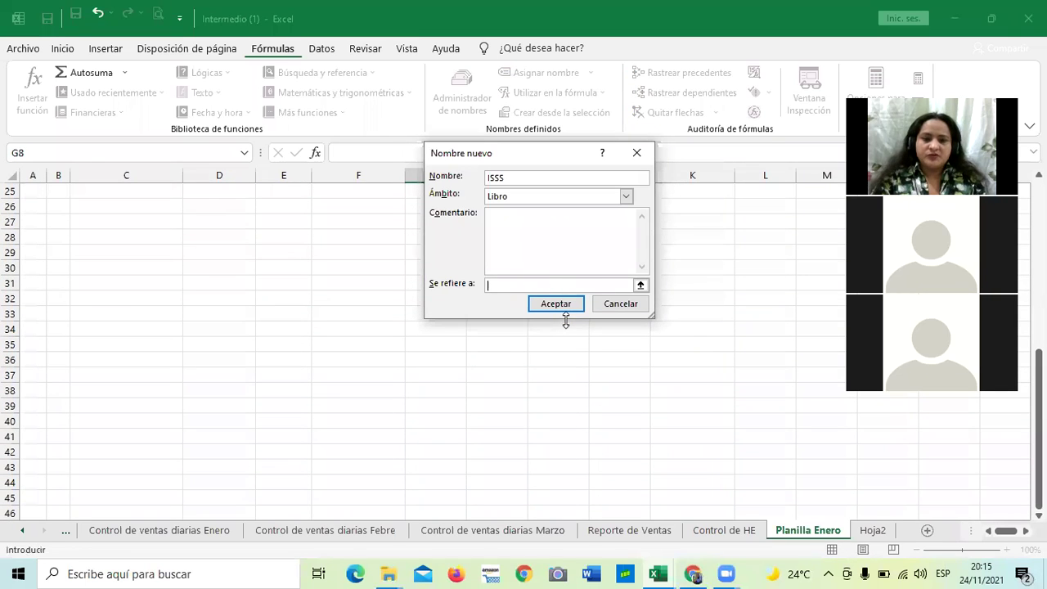
{"action": "key", "text": "Page_Down"}
{"action": "key", "text": "BackSpace"}
Make the new ISSS name refer to 3% instead of a cell, save it and close the name manager.
{"action": "key", "text": "Num_Lock"}
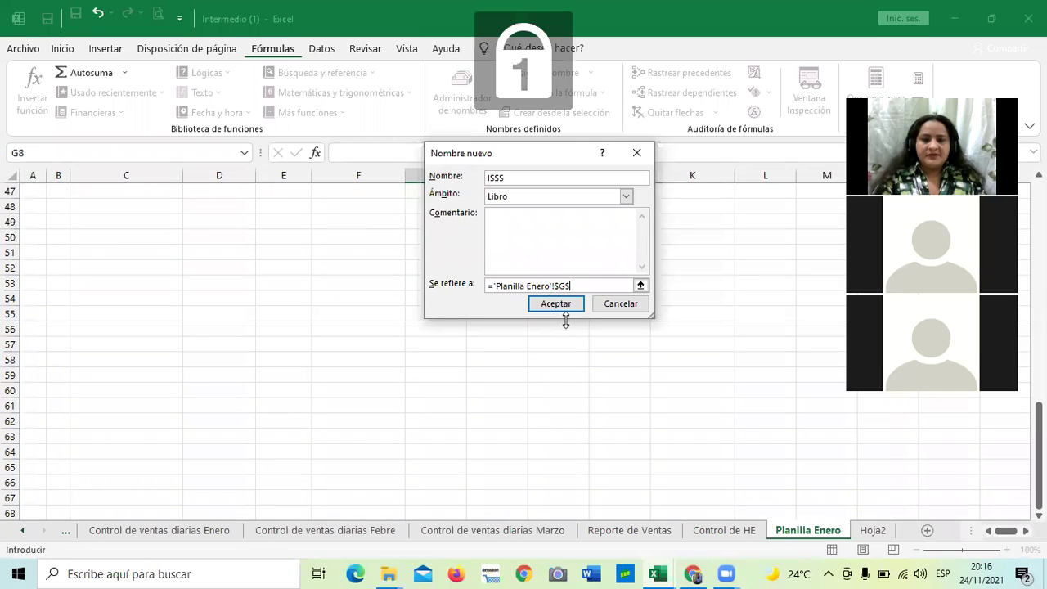
{"action": "key", "text": "BackSpace"}
{"action": "key", "text": "BackSpace"}
{"action": "key", "text": "BackSpace"}
{"action": "key", "text": "BackSpace"}
{"action": "key", "text": "BackSpace"}
{"action": "key", "text": "BackSpace"}
{"action": "key", "text": "BackSpace"}
{"action": "key", "text": "BackSpace"}
{"action": "key", "text": "BackSpace"}
{"action": "key", "text": "BackSpace"}
{"action": "key", "text": "BackSpace"}
{"action": "key", "text": "BackSpace"}
{"action": "key", "text": "BackSpace"}
{"action": "key", "text": "BackSpace"}
{"action": "key", "text": "BackSpace"}
{"action": "key", "text": "BackSpace"}
{"action": "key", "text": "BackSpace"}
{"action": "key", "text": "BackSpace"}
{"action": "key", "text": "BackSpace"}
{"action": "key", "text": "BackSpace"}
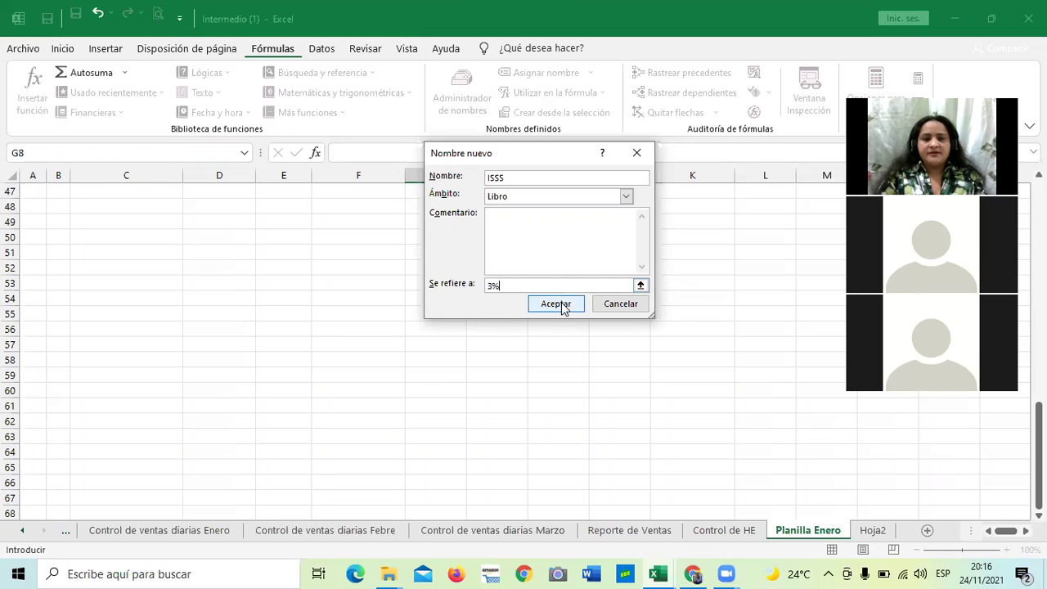
{"action": "left_click", "coordinate": [561, 305]}
{"action": "left_click", "coordinate": [725, 381]}
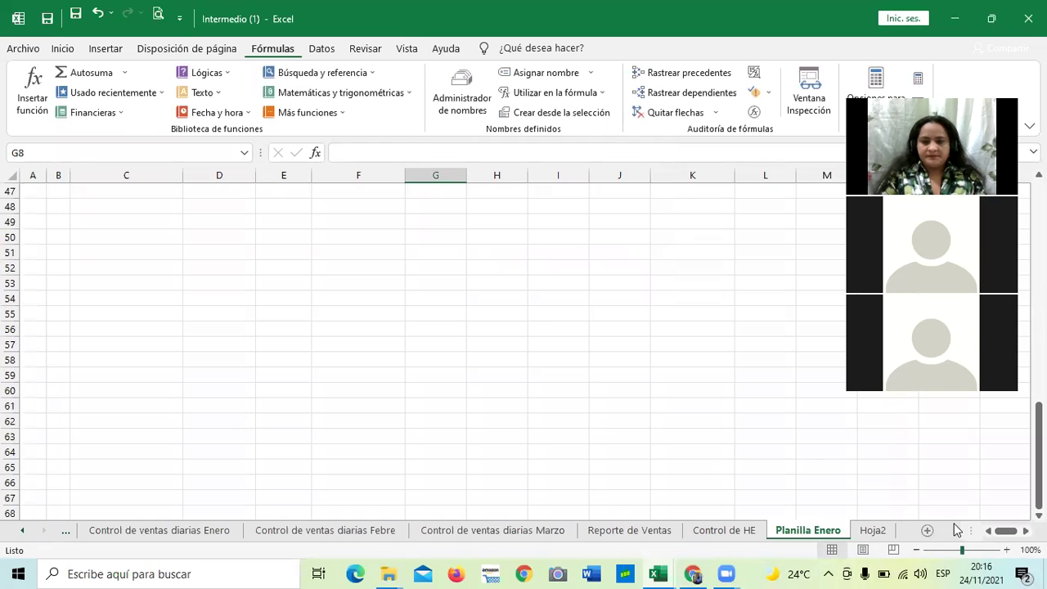
Enter the formula =D8*ISSS in cell G8, using the defined name as the multiplier of the salary.
{"action": "scroll", "coordinate": [169, 260], "scroll_direction": "up", "scroll_amount": 15}
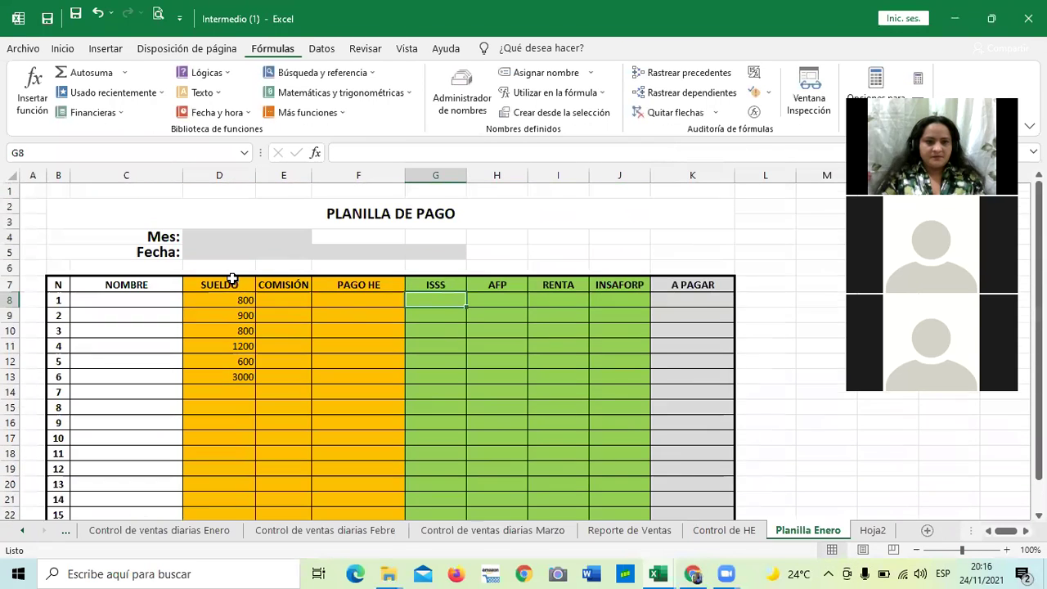
{"action": "scroll", "coordinate": [417, 268], "scroll_direction": "down", "scroll_amount": 1}
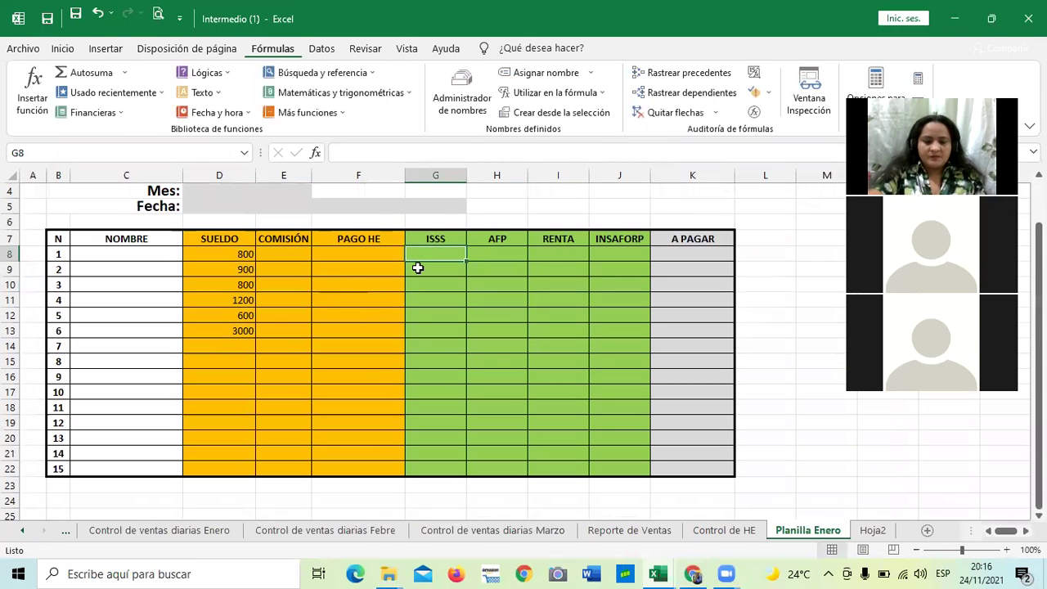
{"action": "type", "text": "="}
{"action": "left_click", "coordinate": [219, 254]}
{"action": "left_click", "coordinate": [377, 151]}
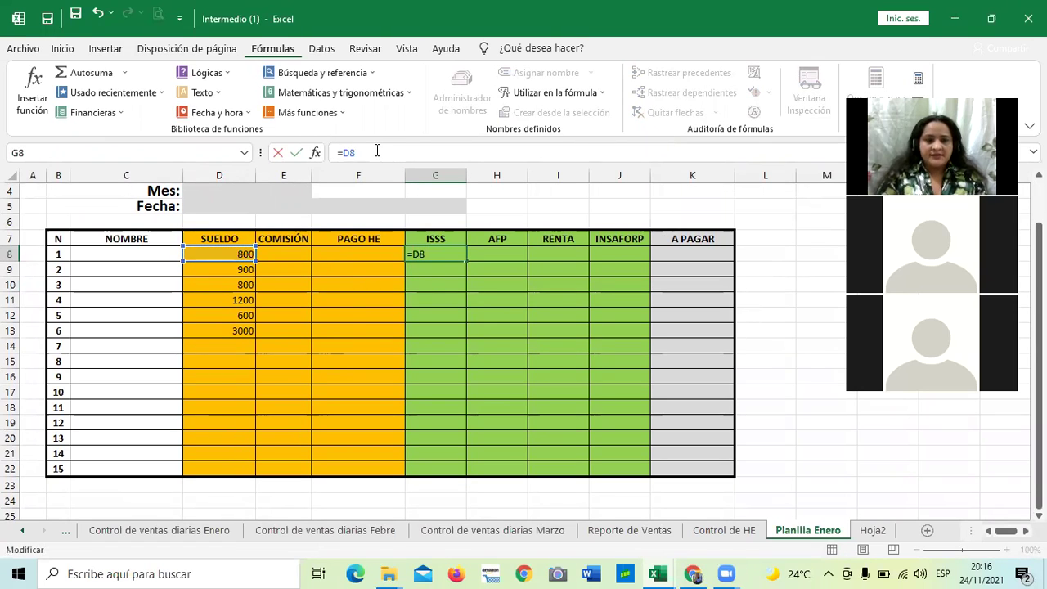
{"action": "type", "text": "*"}
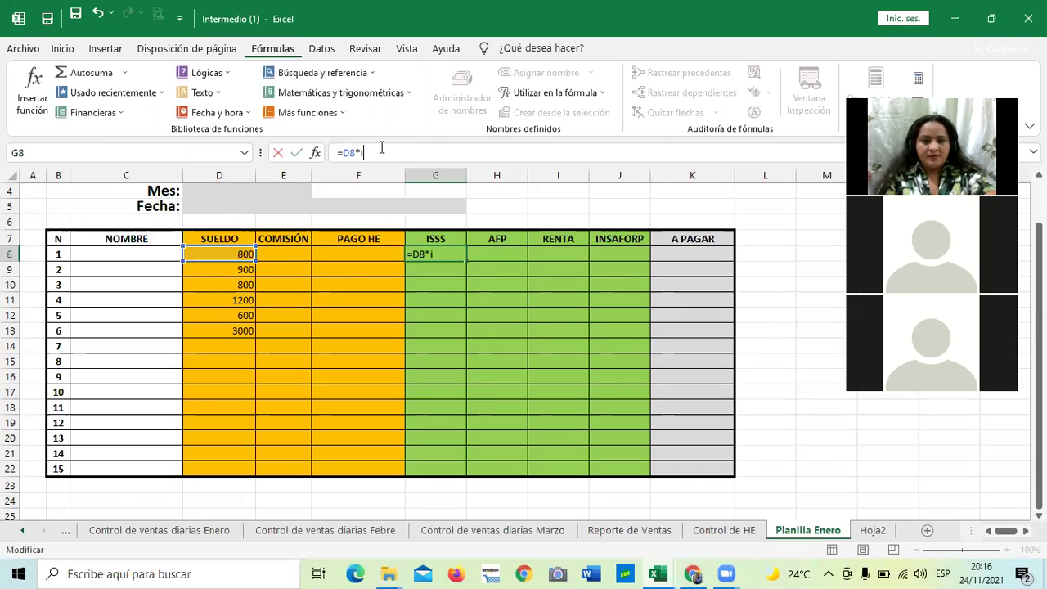
{"action": "type", "text": "i"}
{"action": "key", "text": "BackSpace"}
{"action": "type", "text": "II"}
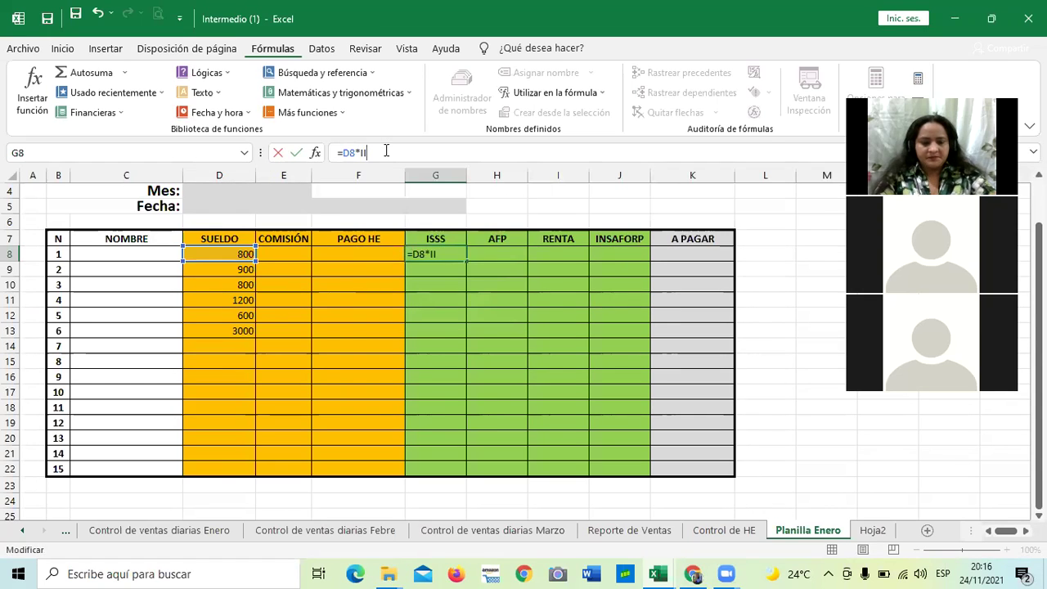
{"action": "key", "text": "BackSpace"}
{"action": "type", "text": "S"}
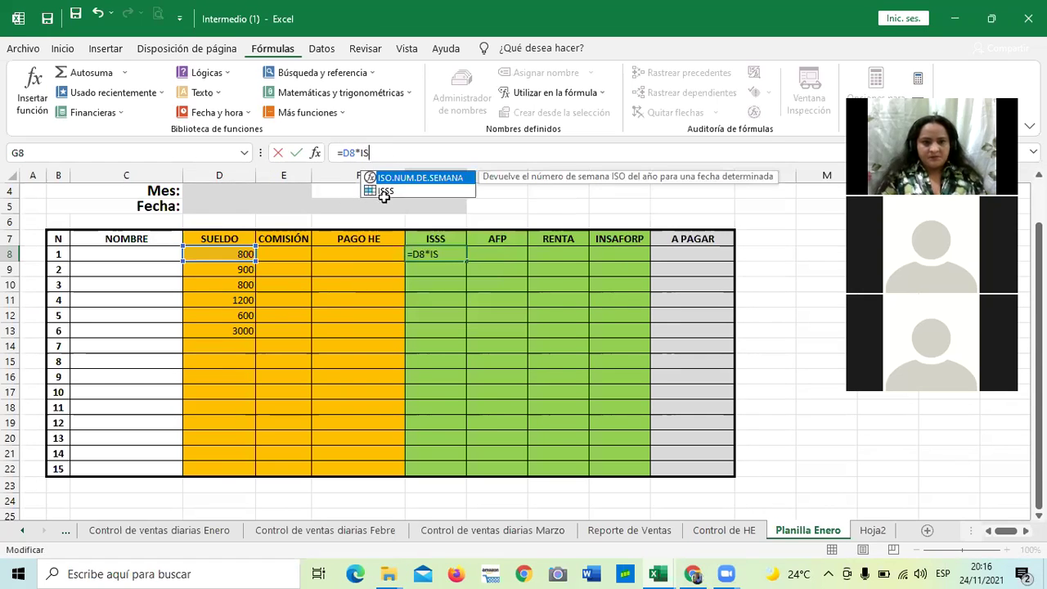
{"action": "double_click", "coordinate": [385, 191]}
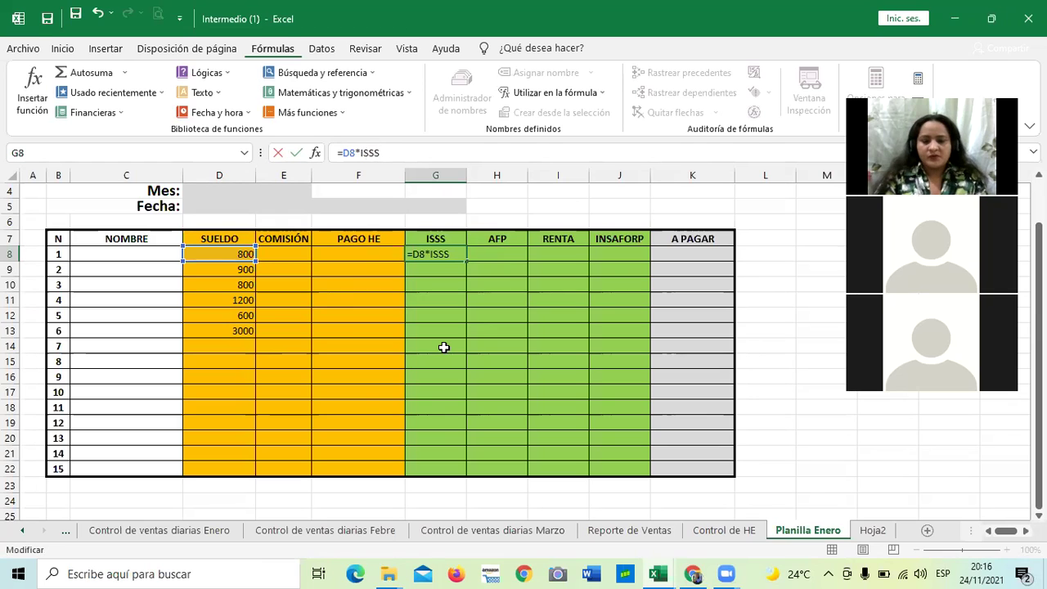
{"action": "key", "text": "Return"}
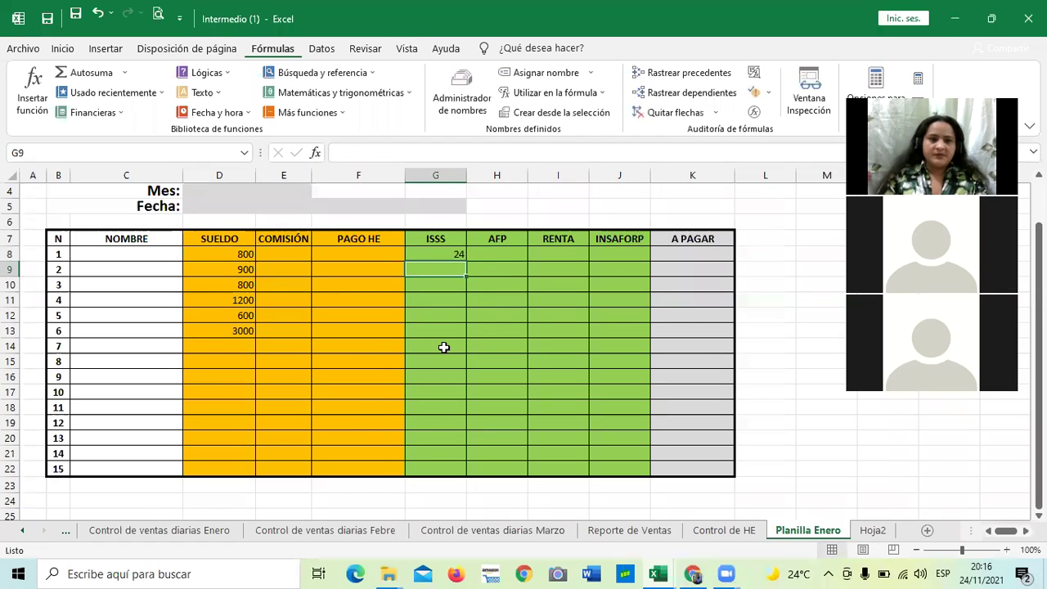
Fill the formula from G8 down to G13 and check row 6's salary against its ISSS cell.
{"action": "left_click", "coordinate": [453, 252]}
{"action": "left_click_drag", "start_coordinate": [467, 261], "coordinate": [470, 337]}
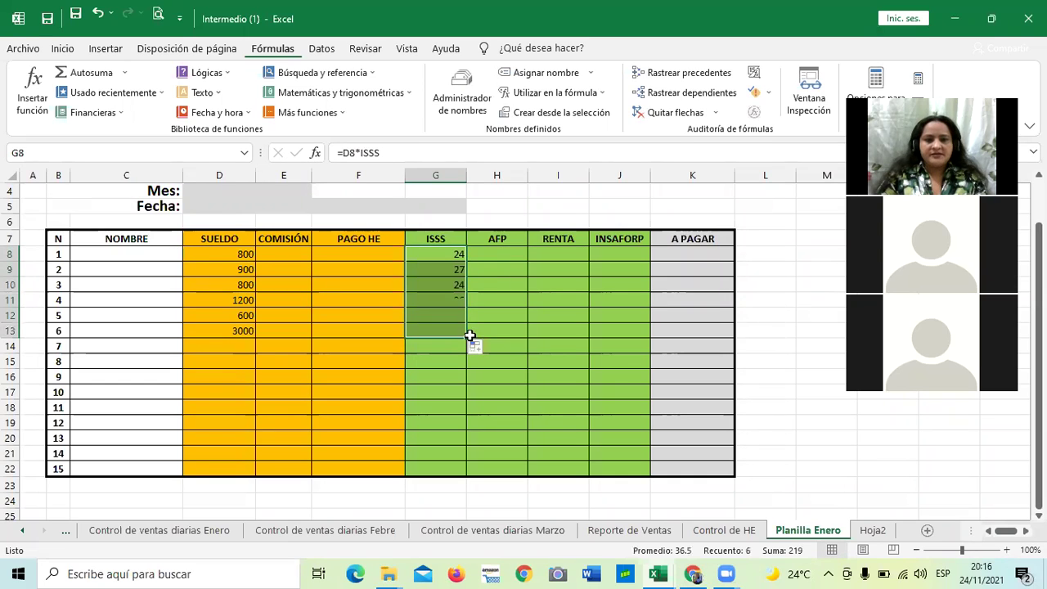
{"action": "left_click", "coordinate": [542, 335]}
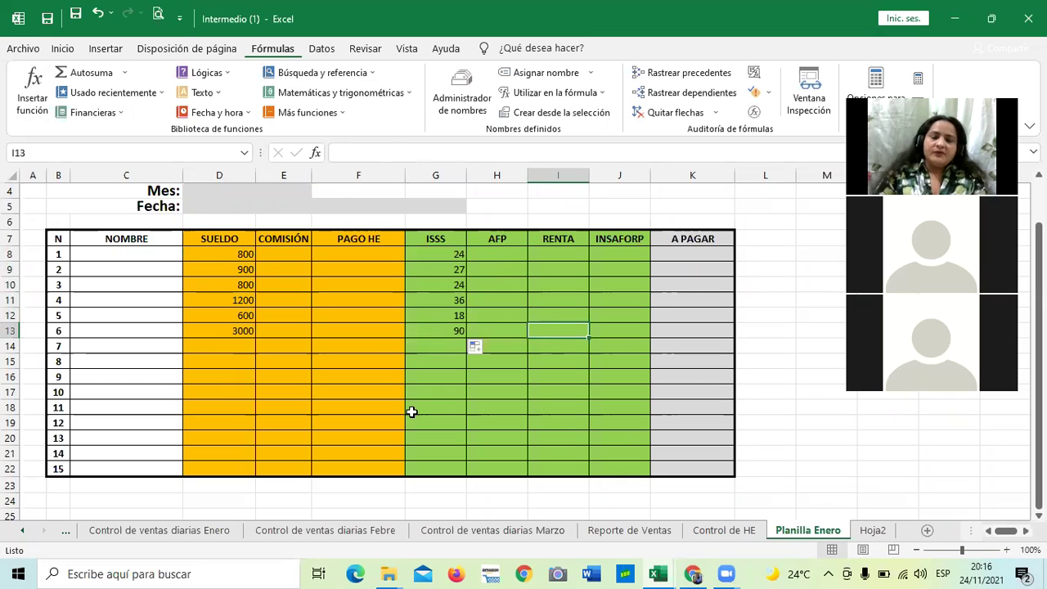
{"action": "left_click", "coordinate": [216, 329]}
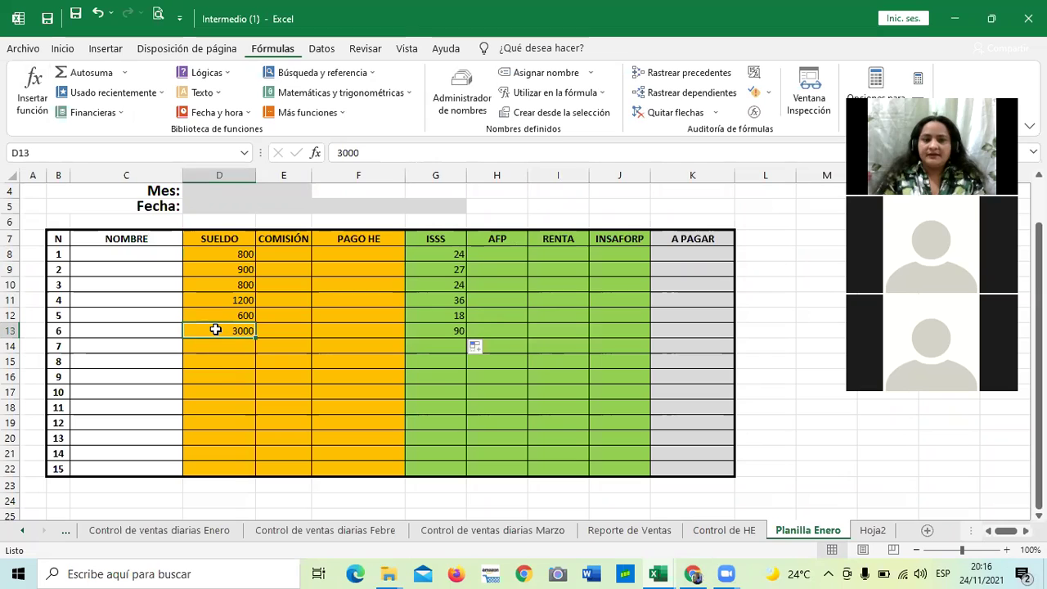
{"action": "left_click", "coordinate": [444, 329]}
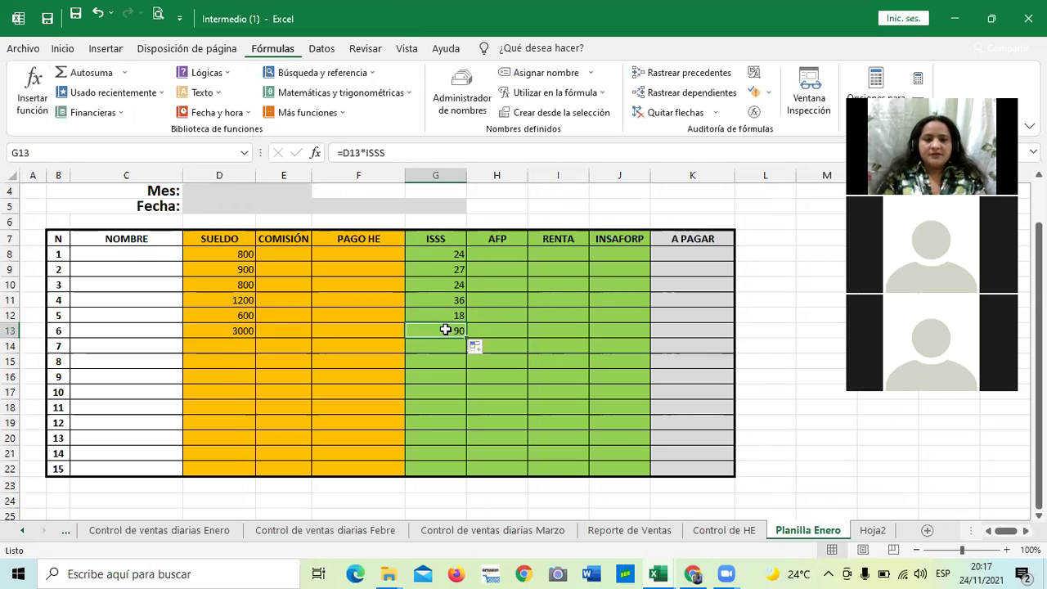
Compare the salary in D13 with the ISSS formula in G13.
{"action": "left_click", "coordinate": [226, 330]}
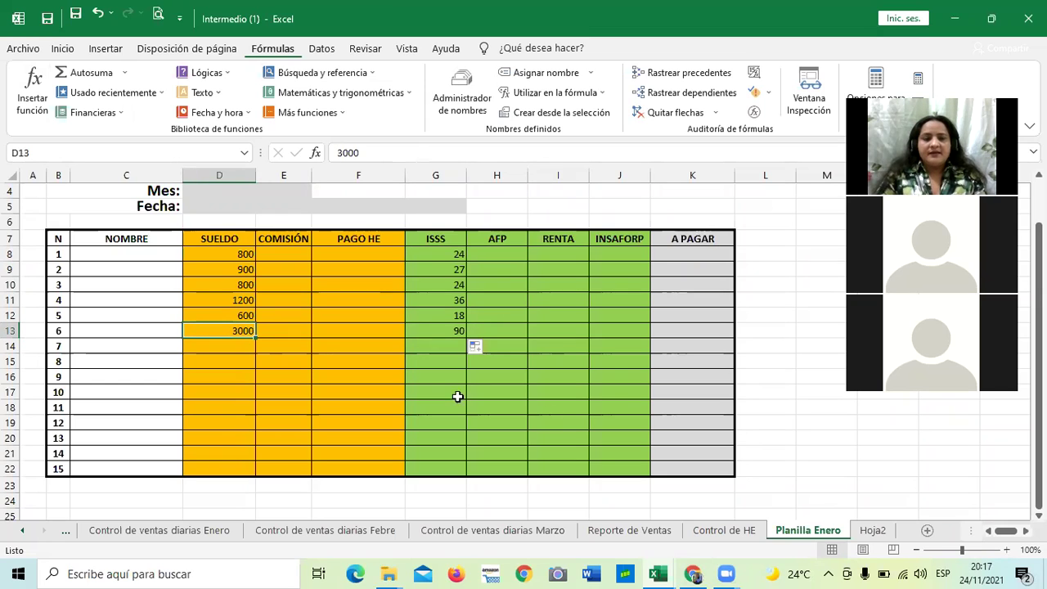
{"action": "left_click", "coordinate": [434, 373]}
{"action": "left_click", "coordinate": [423, 336]}
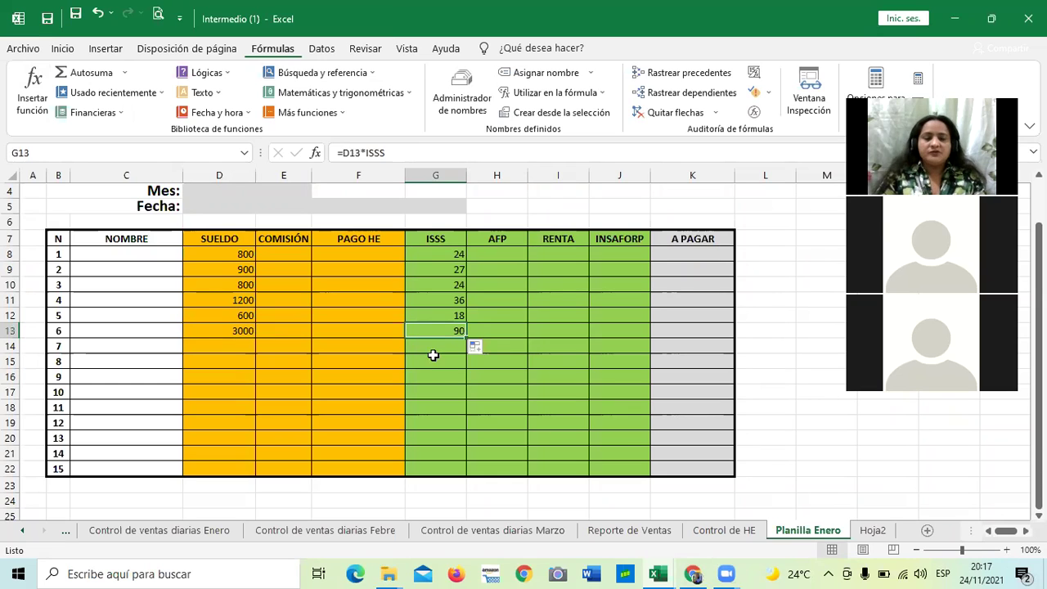
{"action": "left_click", "coordinate": [432, 376]}
{"action": "left_click", "coordinate": [447, 175]}
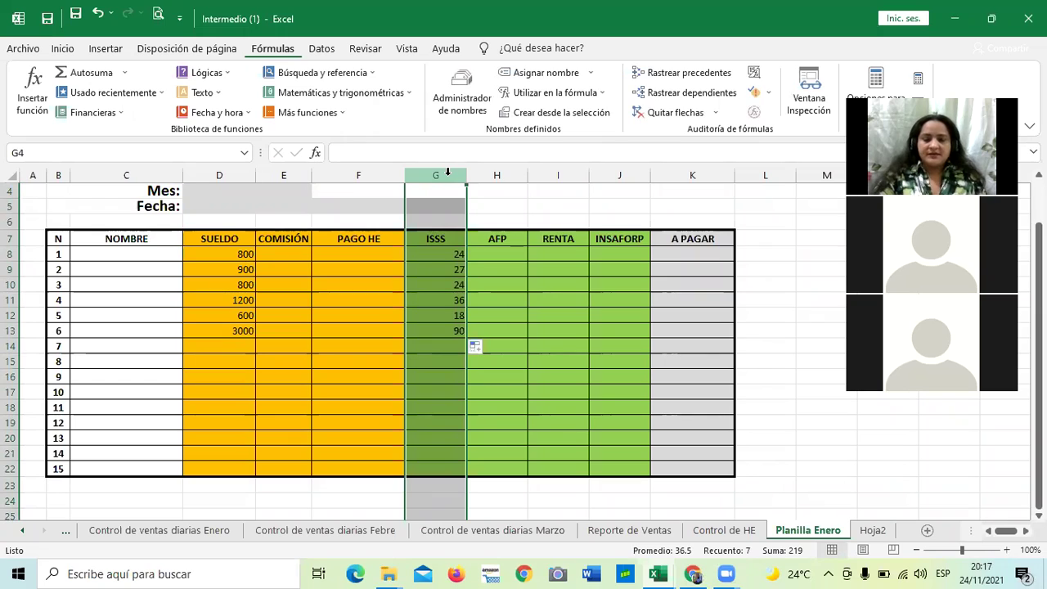
{"action": "key", "text": "Num_Lock"}
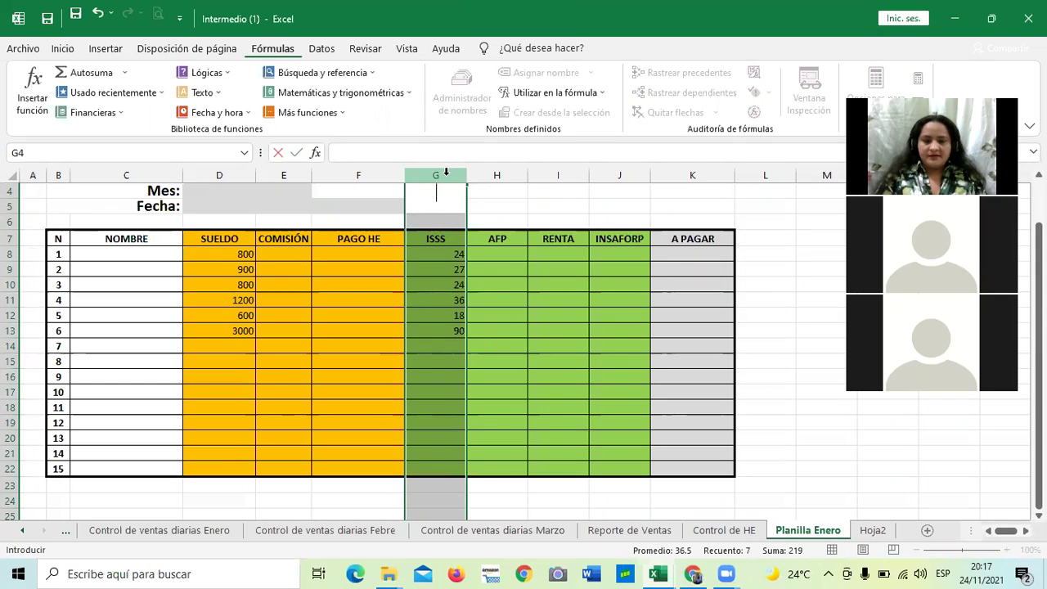
{"action": "left_click", "coordinate": [524, 348]}
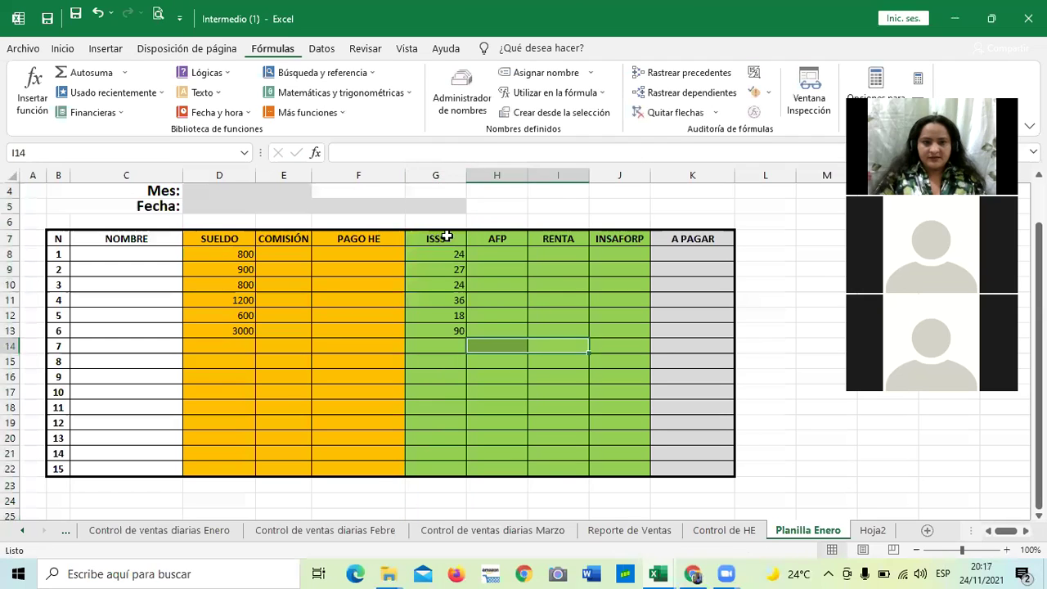
{"action": "key", "text": "Left"}
{"action": "key", "text": "Up"}
{"action": "left_click", "coordinate": [434, 173]}
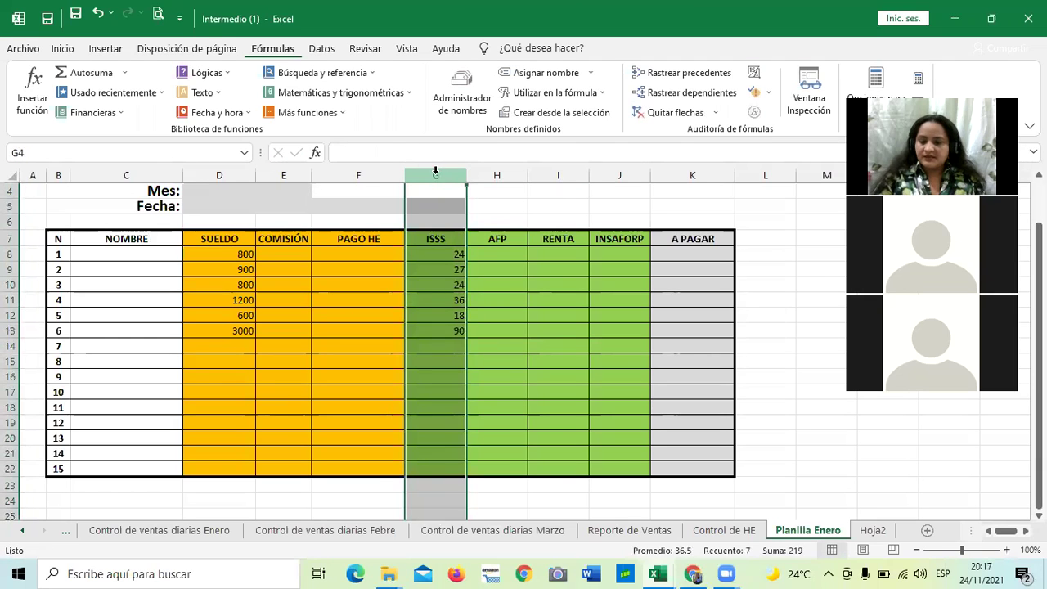
{"action": "key", "text": "Num_Lock"}
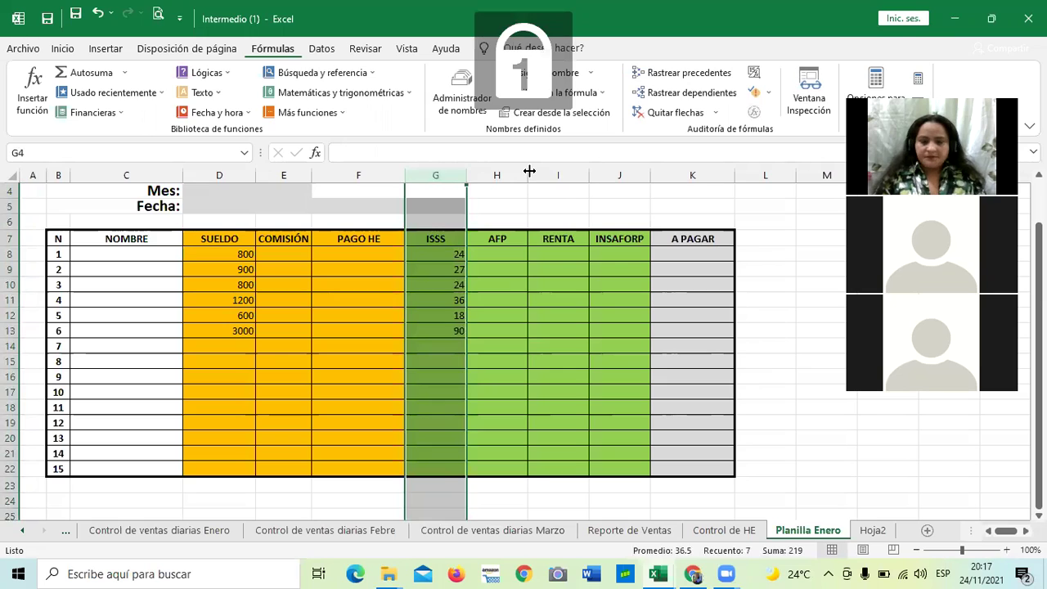
{"action": "type", "text": "."}
{"action": "key", "text": "BackSpace"}
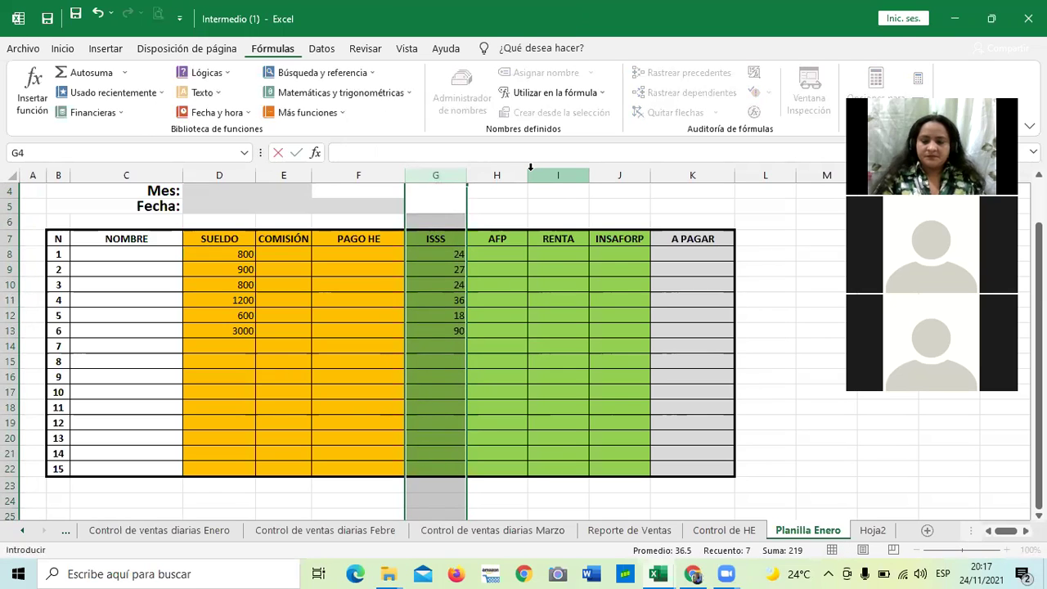
{"action": "key", "text": "Num_Lock"}
{"action": "left_click_drag", "start_coordinate": [619, 406], "coordinate": [573, 391]}
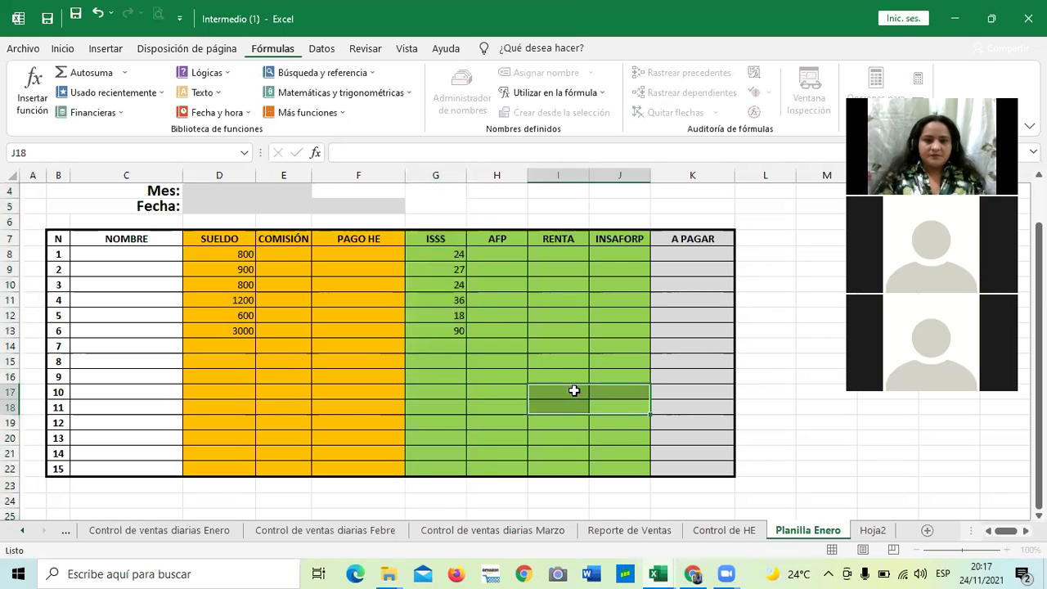
Clear the ISSS formulas from cells G8 to G13.
{"action": "left_click", "coordinate": [444, 249]}
{"action": "double_click", "coordinate": [432, 251]}
{"action": "key", "text": "Down"}
{"action": "key", "text": "Down"}
{"action": "key", "text": "Down"}
{"action": "key", "text": "Down"}
{"action": "key", "text": "Down"}
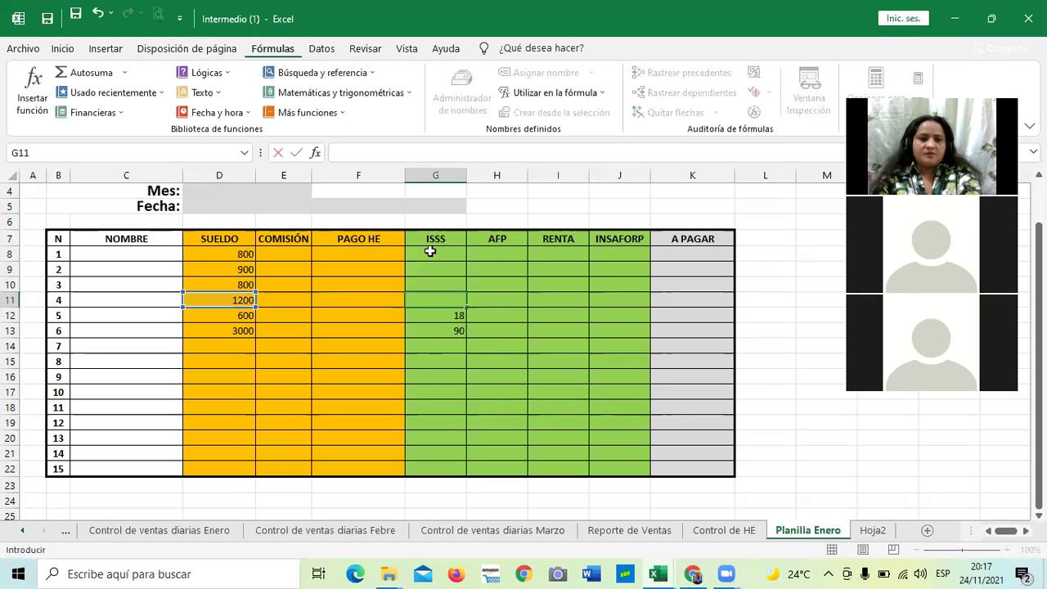
{"action": "key", "text": "Escape"}
{"action": "left_click", "coordinate": [472, 387]}
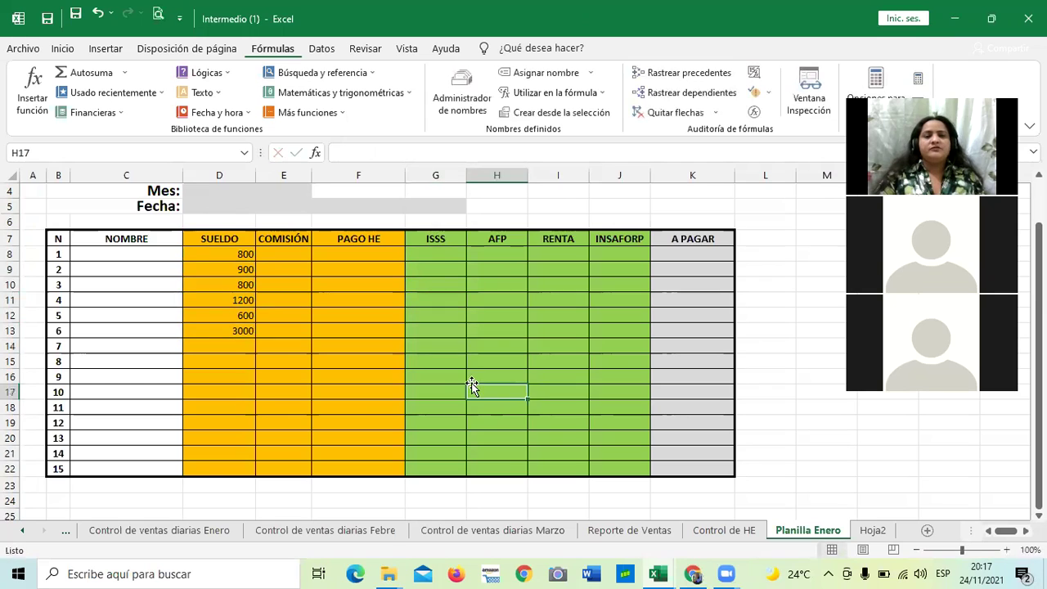
With column G selected, delete the ISSS name in the name manager and confirm its removal.
{"action": "left_click", "coordinate": [438, 176]}
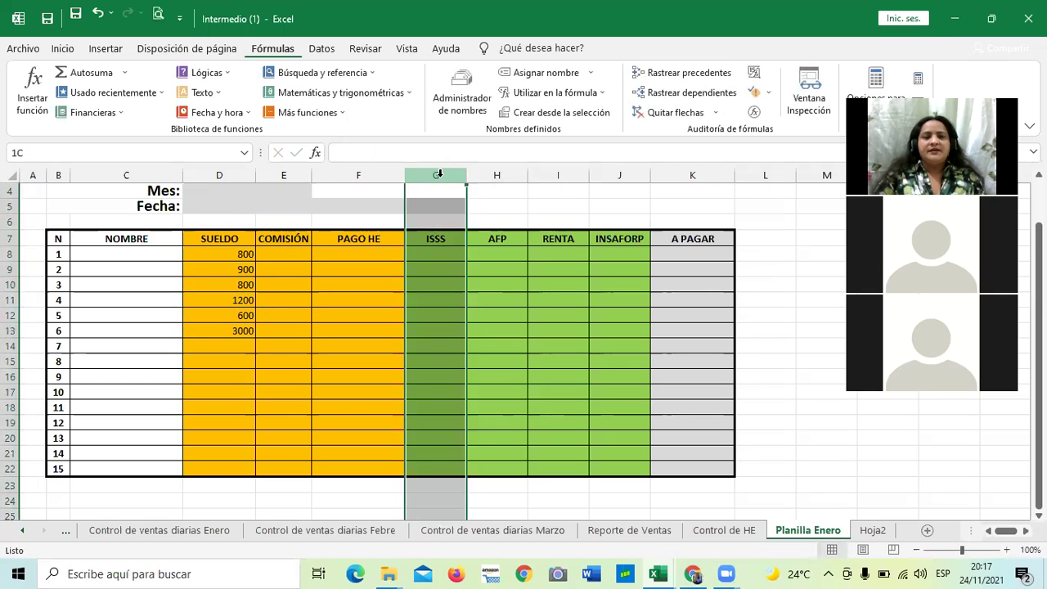
{"action": "left_click", "coordinate": [458, 90]}
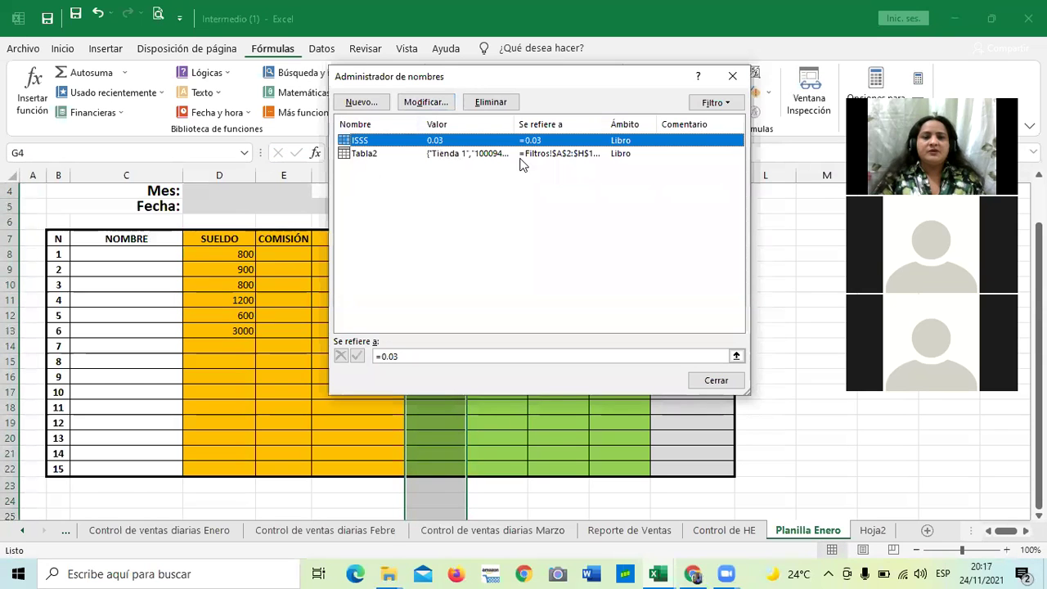
{"action": "left_click", "coordinate": [491, 101]}
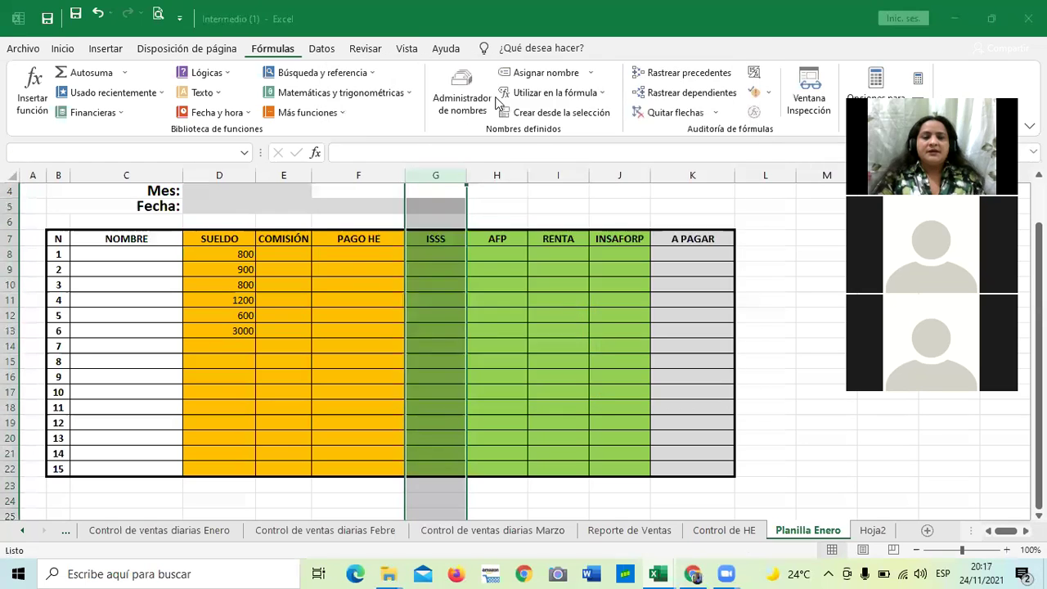
{"action": "left_click", "coordinate": [494, 332]}
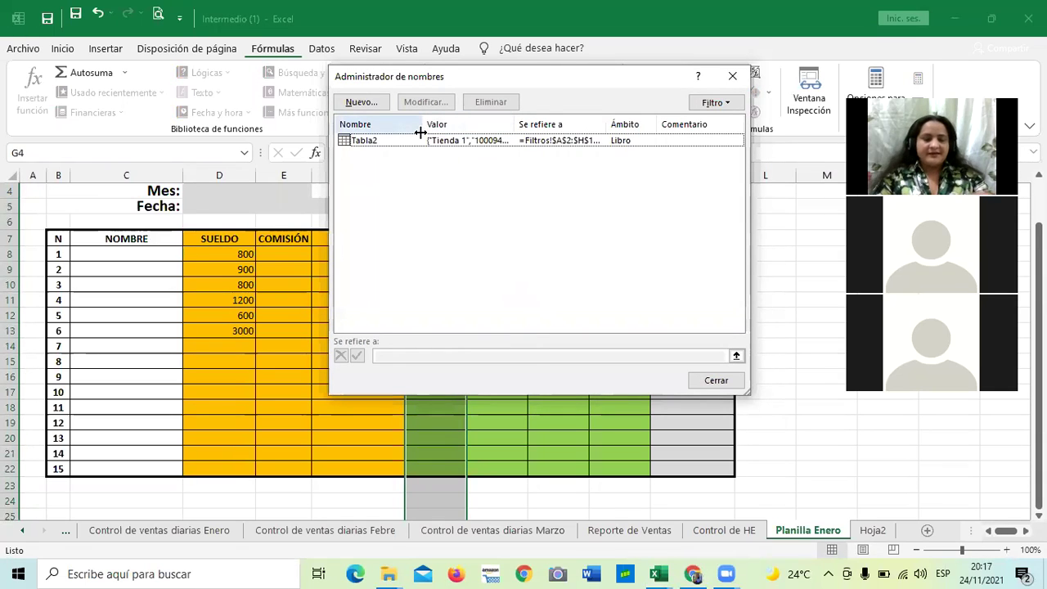
Start a new workbook-scoped name ISSS and replace its proposed reference with the formula opening =SI(.
{"action": "left_click", "coordinate": [361, 102]}
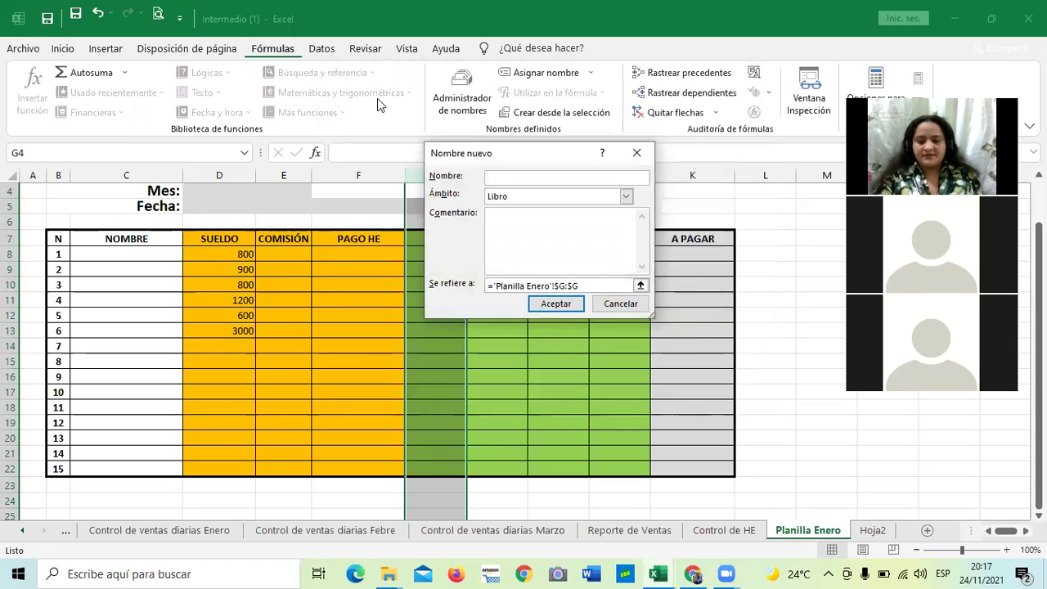
{"action": "type", "text": "ISS"}
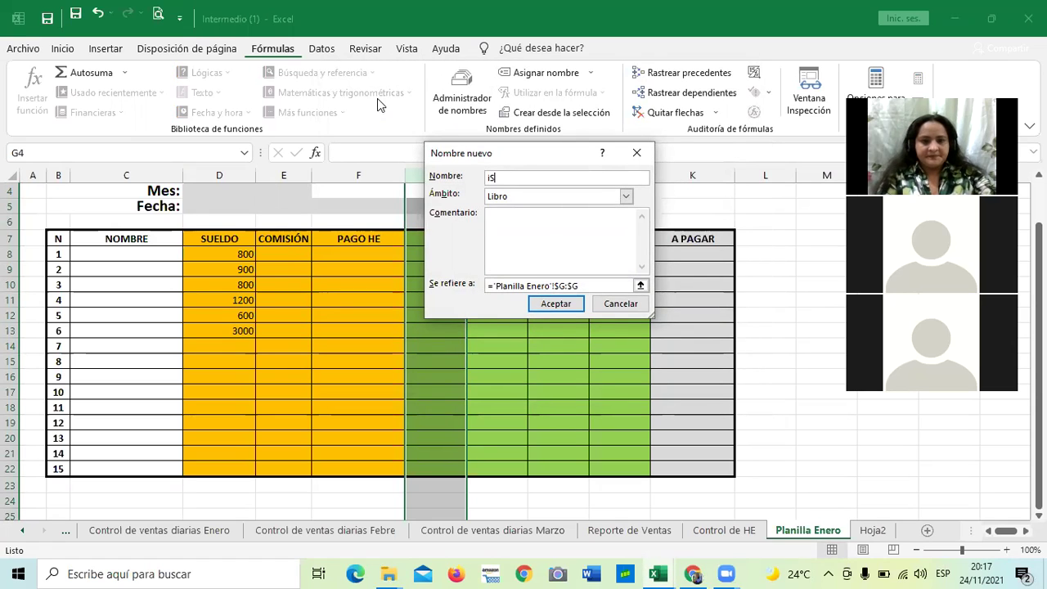
{"action": "key", "text": "BackSpace"}
{"action": "key", "text": "BackSpace"}
{"action": "key", "text": "BackSpace"}
{"action": "type", "text": "ISSS"}
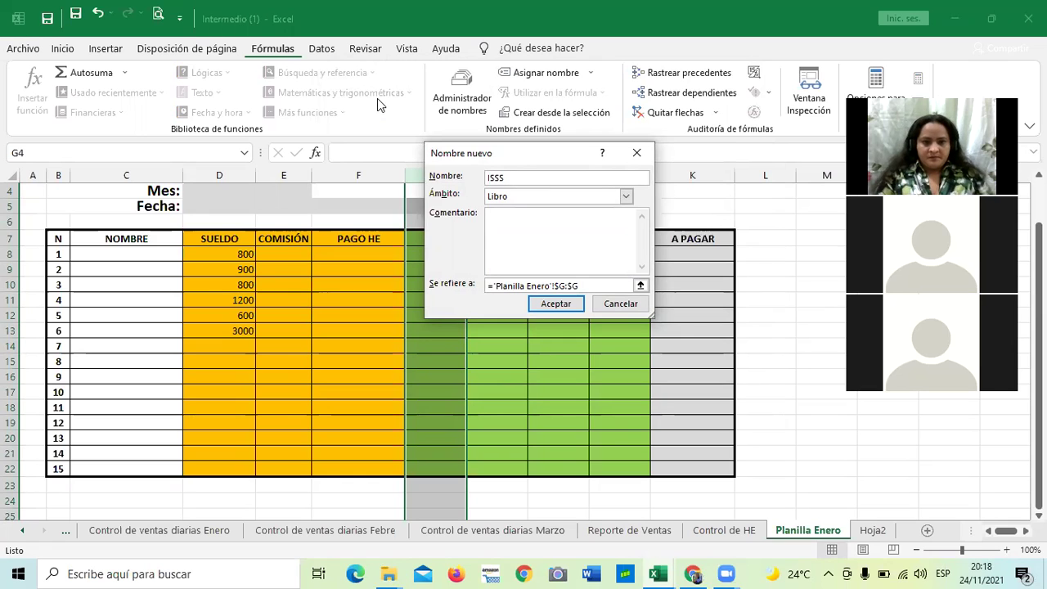
{"action": "left_click", "coordinate": [590, 284]}
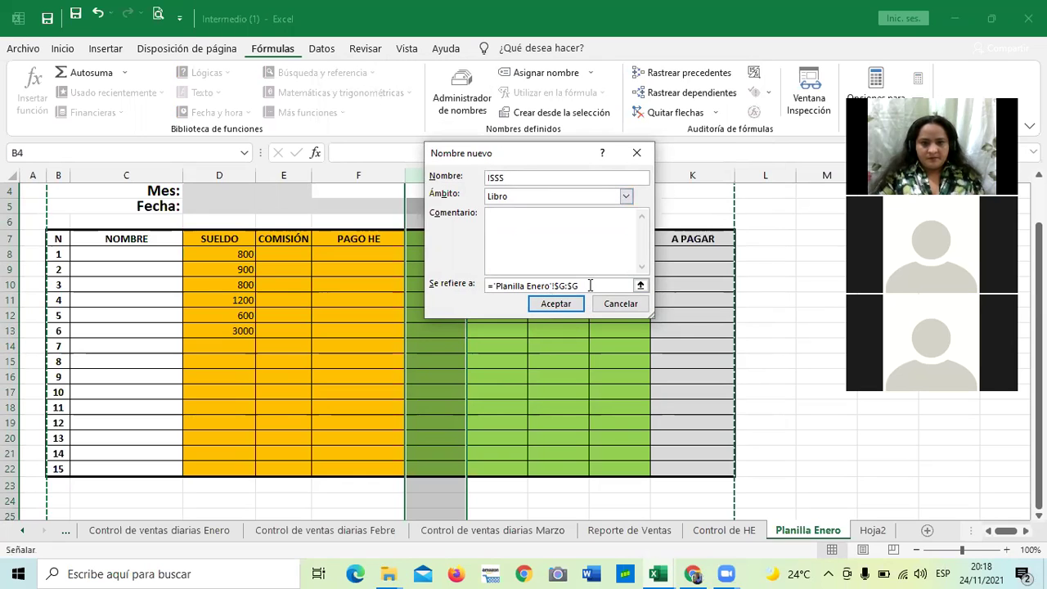
{"action": "key", "text": "BackSpace"}
{"action": "key", "text": "BackSpace"}
{"action": "key", "text": "BackSpace"}
{"action": "key", "text": "BackSpace"}
{"action": "key", "text": "BackSpace"}
{"action": "key", "text": "BackSpace"}
{"action": "key", "text": "BackSpace"}
{"action": "key", "text": "BackSpace"}
{"action": "key", "text": "BackSpace"}
{"action": "key", "text": "BackSpace"}
{"action": "key", "text": "BackSpace"}
{"action": "key", "text": "BackSpace"}
{"action": "key", "text": "BackSpace"}
{"action": "key", "text": "BackSpace"}
{"action": "key", "text": "BackSpace"}
{"action": "key", "text": "BackSpace"}
{"action": "key", "text": "BackSpace"}
{"action": "key", "text": "BackSpace"}
{"action": "key", "text": "BackSpace"}
{"action": "key", "text": "BackSpace"}
{"action": "key", "text": "BackSpace"}
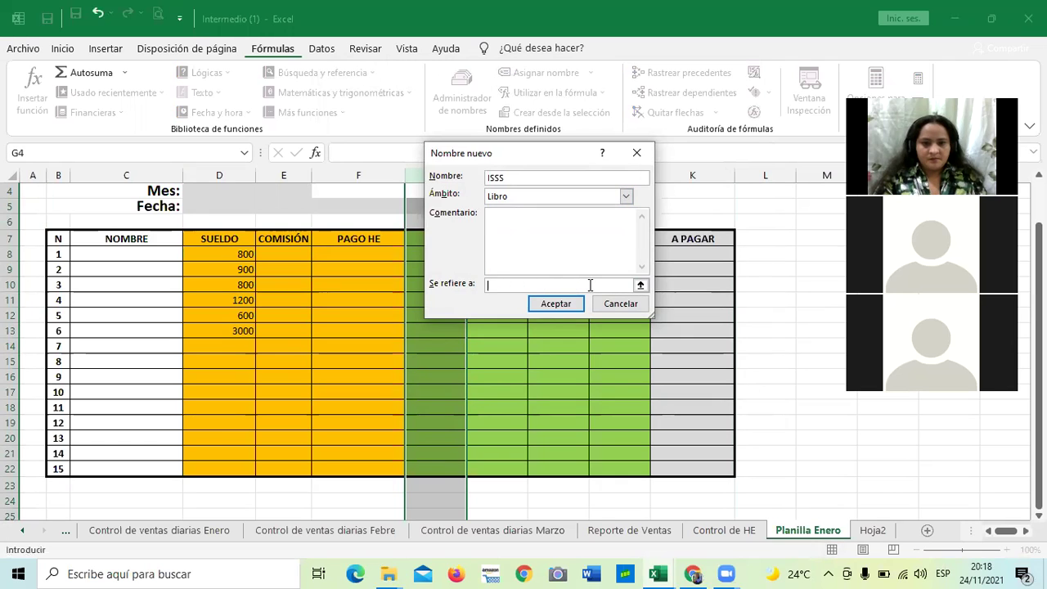
{"action": "type", "text": "=SI"}
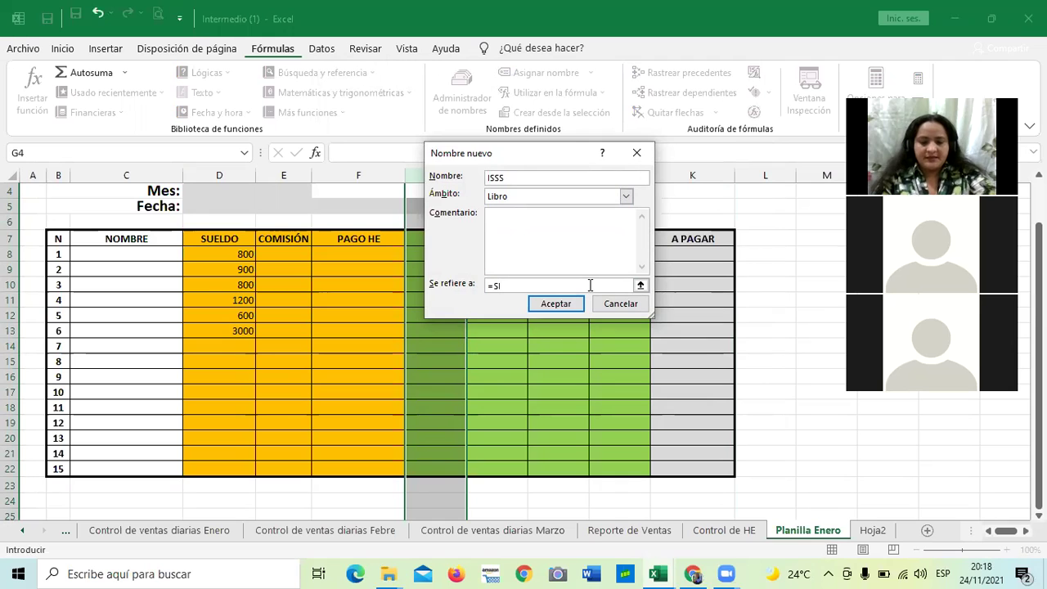
{"action": "type", "text": "("}
{"action": "left_click", "coordinate": [218, 250]}
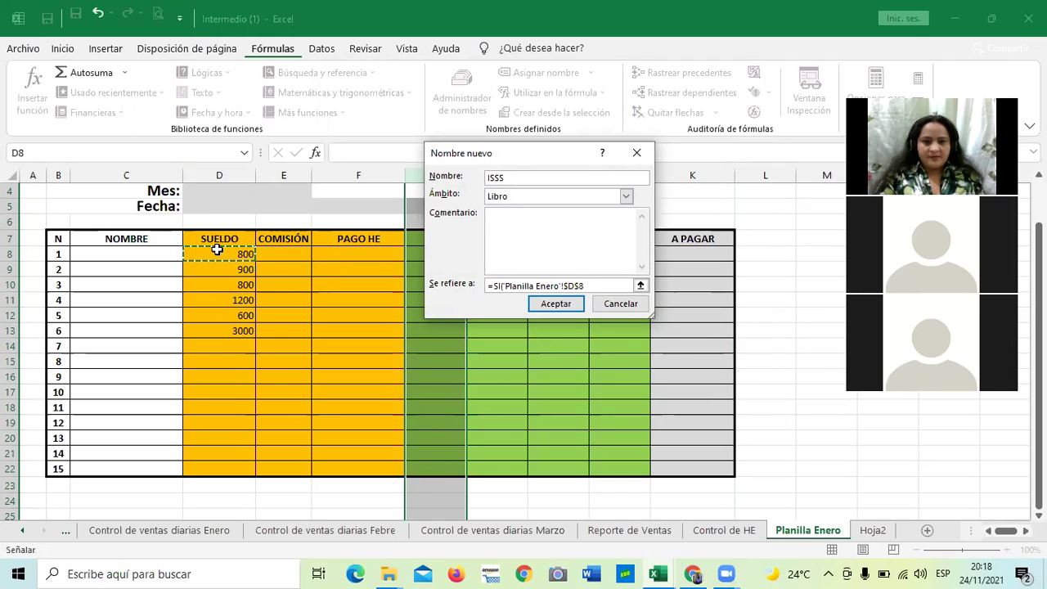
{"action": "key", "text": "BackSpace"}
{"action": "key", "text": "BackSpace"}
{"action": "key", "text": "BackSpace"}
{"action": "key", "text": "BackSpace"}
{"action": "key", "text": "BackSpace"}
{"action": "key", "text": "BackSpace"}
{"action": "key", "text": "BackSpace"}
{"action": "key", "text": "BackSpace"}
{"action": "key", "text": "BackSpace"}
{"action": "key", "text": "BackSpace"}
{"action": "key", "text": "BackSpace"}
{"action": "key", "text": "BackSpace"}
{"action": "key", "text": "BackSpace"}
{"action": "key", "text": "BackSpace"}
{"action": "key", "text": "BackSpace"}
{"action": "key", "text": "BackSpace"}
{"action": "key", "text": "BackSpace"}
{"action": "key", "text": "BackSpace"}
{"action": "key", "text": "BackSpace"}
{"action": "key", "text": "BackSpace"}
Replace the absolute salary reference in the ISSS name's SI formula with the start of a relative reference to column D.
{"action": "type", "text": "D"}
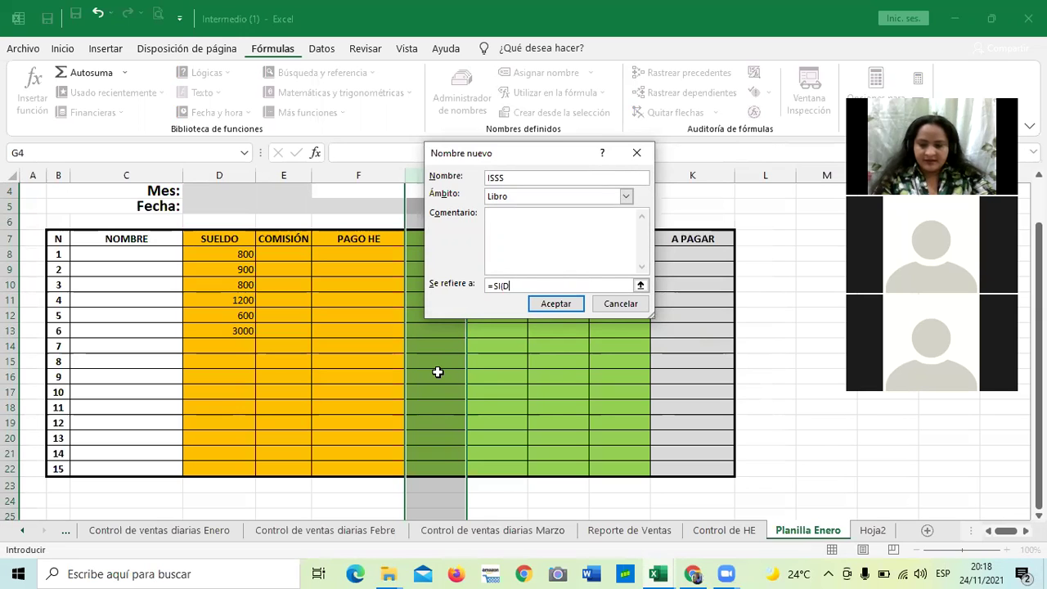
{"action": "type", "text": "+"}
{"action": "key", "text": "Up"}
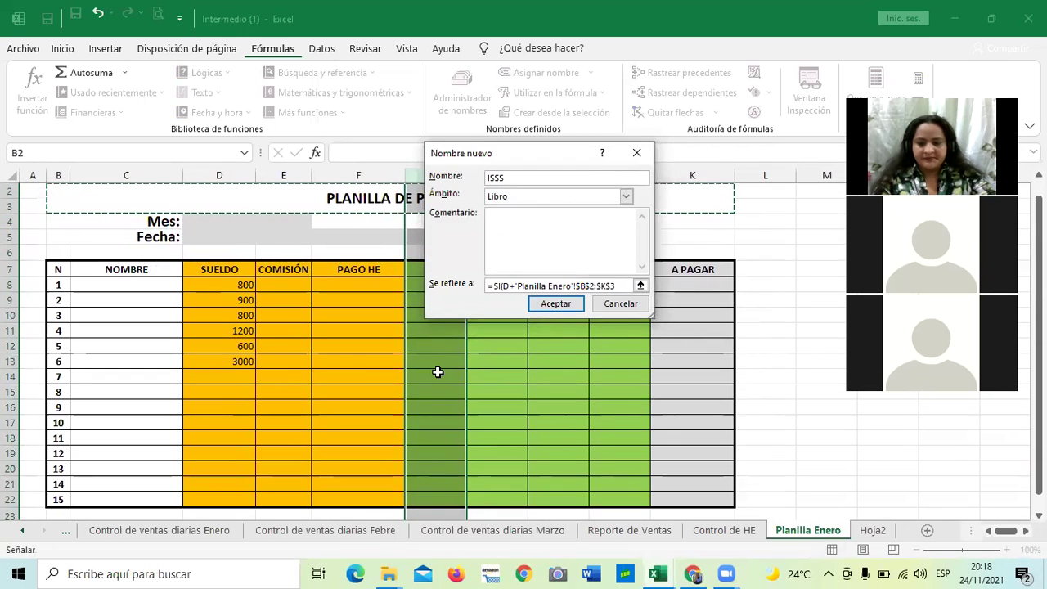
{"action": "key", "text": "Num_Lock"}
{"action": "key", "text": "BackSpace"}
{"action": "key", "text": "BackSpace"}
{"action": "key", "text": "BackSpace"}
{"action": "key", "text": "BackSpace"}
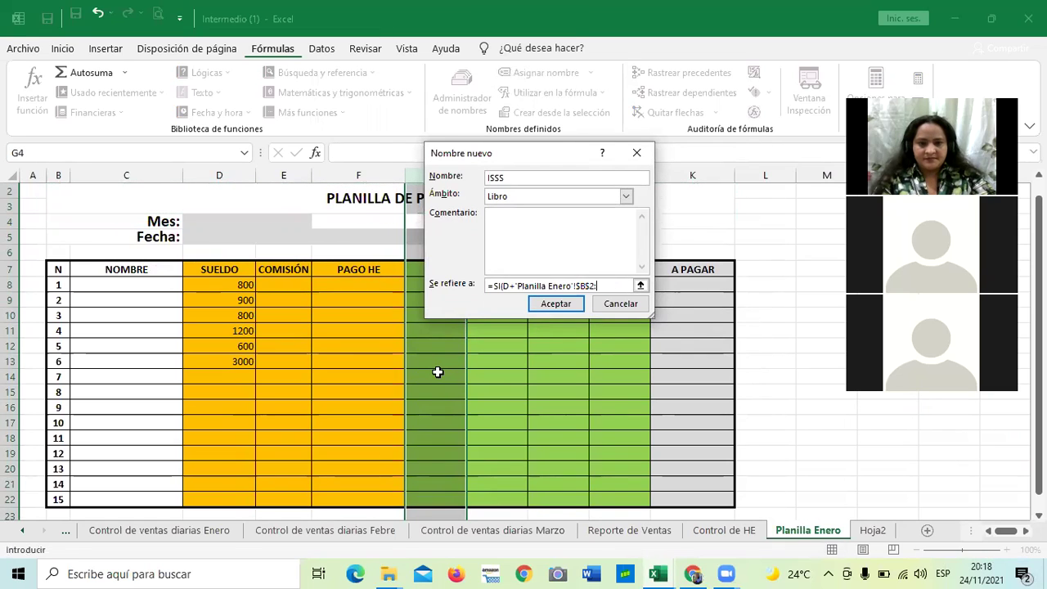
{"action": "key", "text": "BackSpace"}
{"action": "key", "text": "BackSpace"}
{"action": "key", "text": "BackSpace"}
{"action": "key", "text": "BackSpace"}
{"action": "key", "text": "BackSpace"}
{"action": "key", "text": "BackSpace"}
{"action": "key", "text": "BackSpace"}
{"action": "key", "text": "BackSpace"}
{"action": "key", "text": "BackSpace"}
{"action": "key", "text": "BackSpace"}
{"action": "key", "text": "BackSpace"}
{"action": "key", "text": "BackSpace"}
{"action": "key", "text": "BackSpace"}
{"action": "key", "text": "BackSpace"}
{"action": "key", "text": "BackSpace"}
{"action": "key", "text": "BackSpace"}
{"action": "key", "text": "BackSpace"}
{"action": "key", "text": "BackSpace"}
{"action": "key", "text": "BackSpace"}
{"action": "key", "text": "BackSpace"}
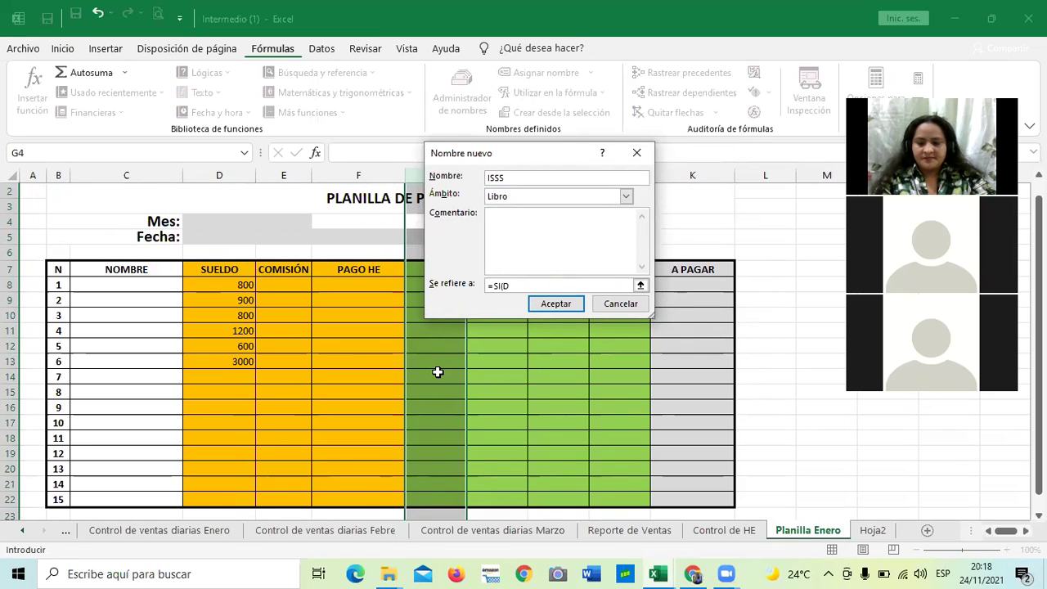
Complete the SI formula's condition as D8<=1000 in the new ISSS name.
{"action": "type", "text": "8"}
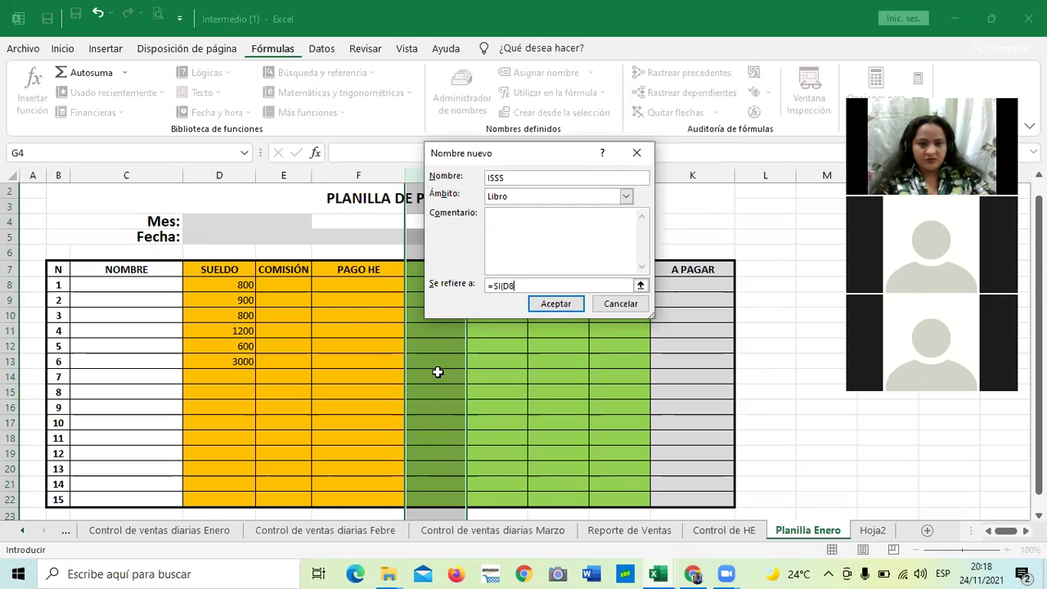
{"action": "type", "text": "<"}
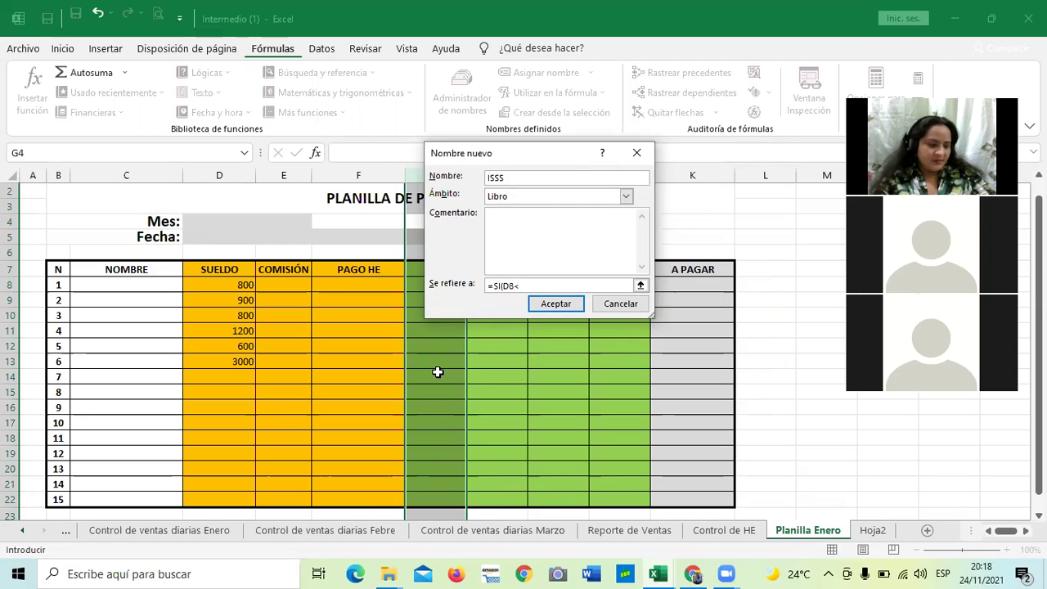
{"action": "type", "text": "="}
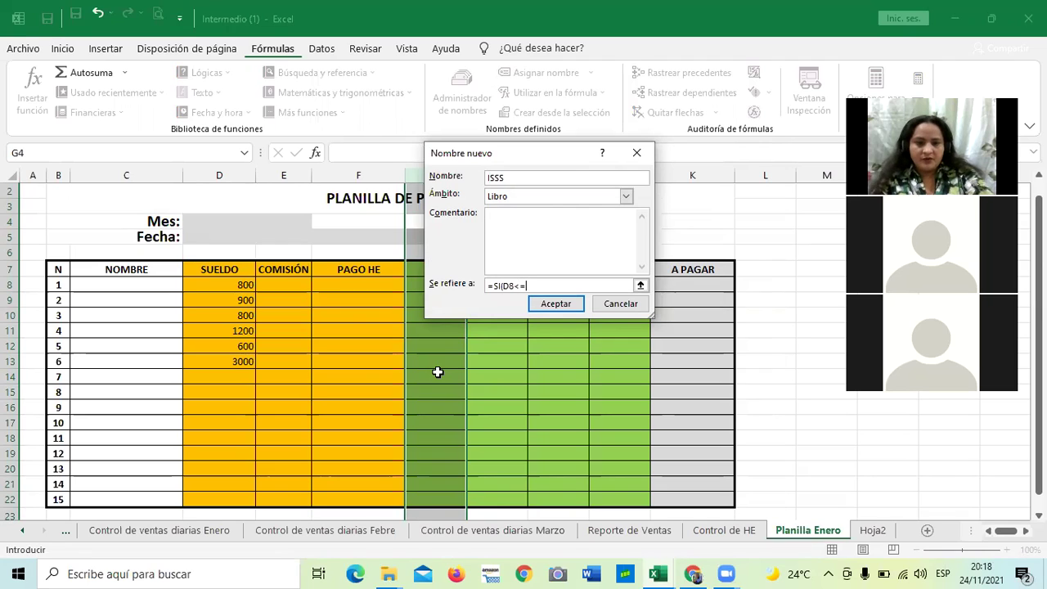
{"action": "type", "text": "100"}
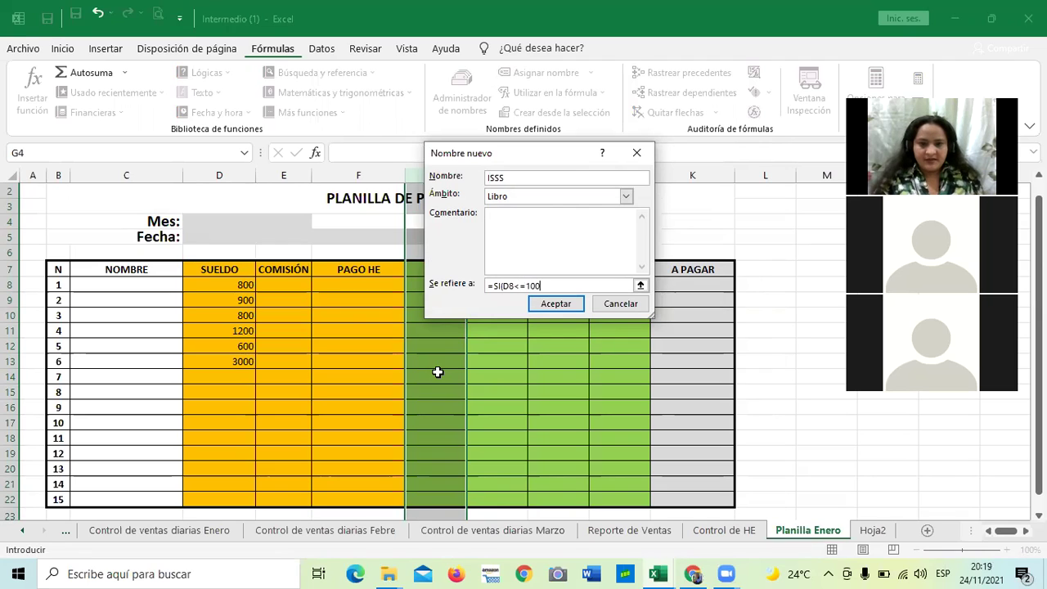
{"action": "type", "text": "0;"}
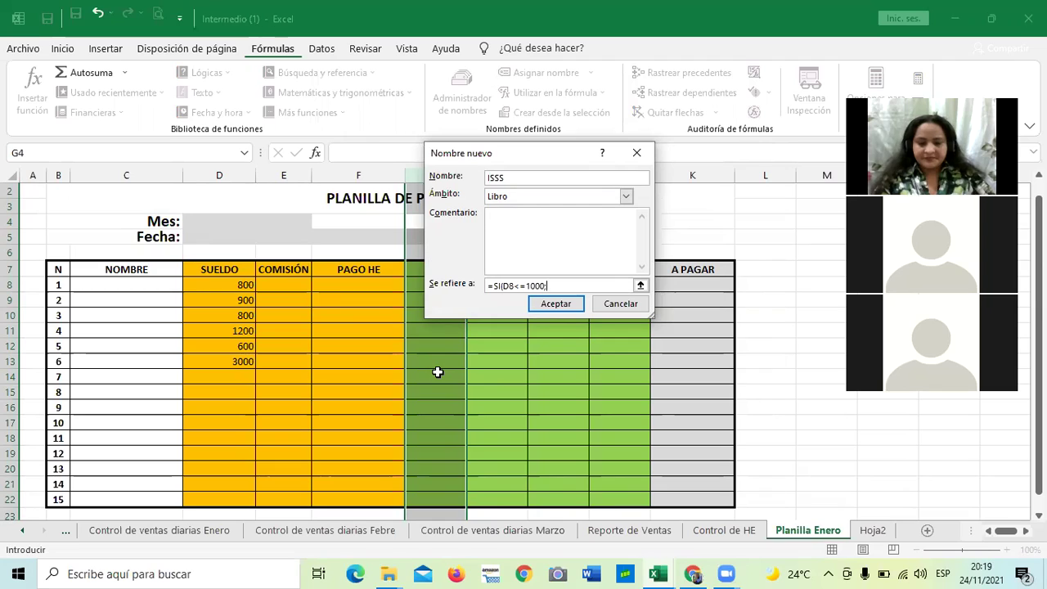
Finish the ISSS formula with D8*3% when true and 30 when false, then save the name and close the name manager.
{"action": "type", "text": "D8"}
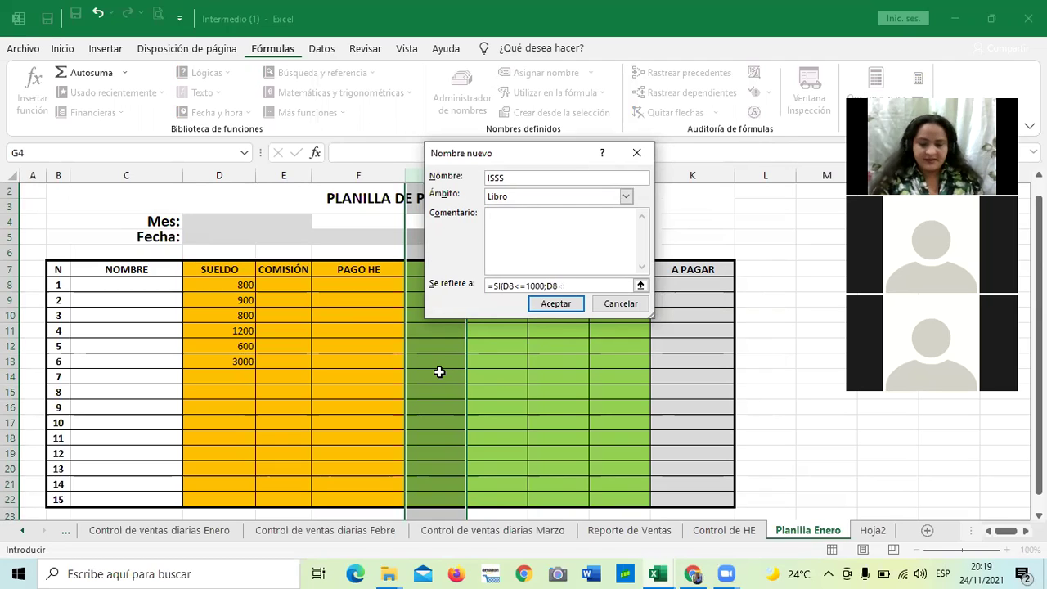
{"action": "type", "text": "*"}
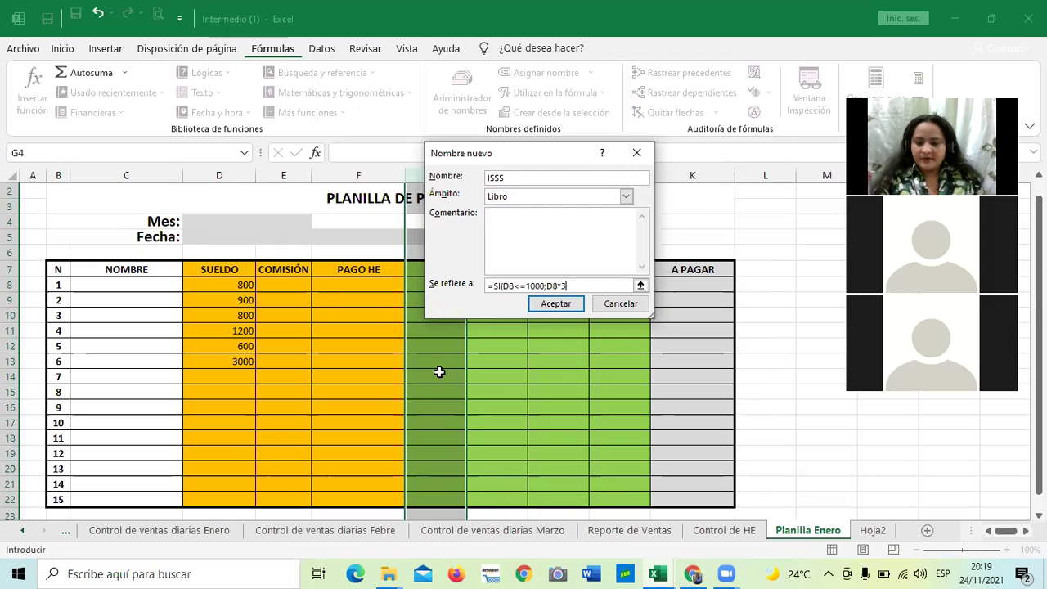
{"action": "type", "text": "3%"}
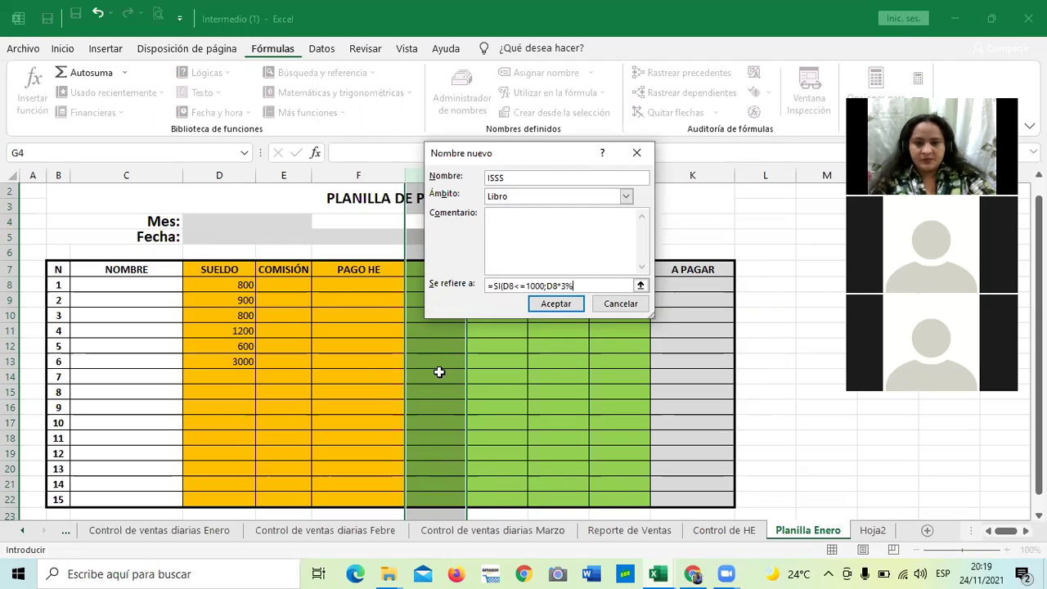
{"action": "type", "text": ";"}
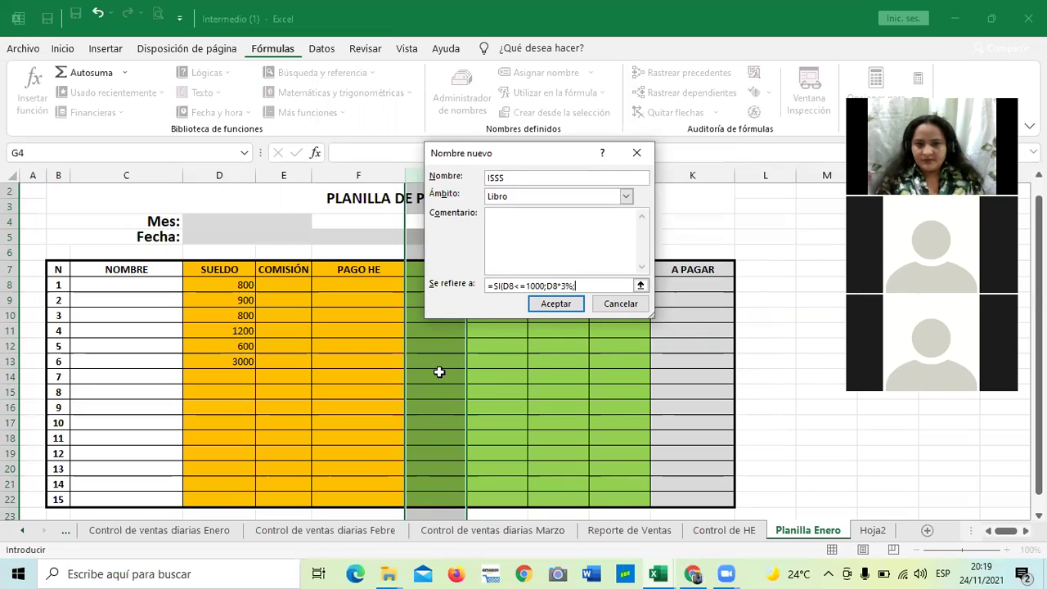
{"action": "type", "text": "3"}
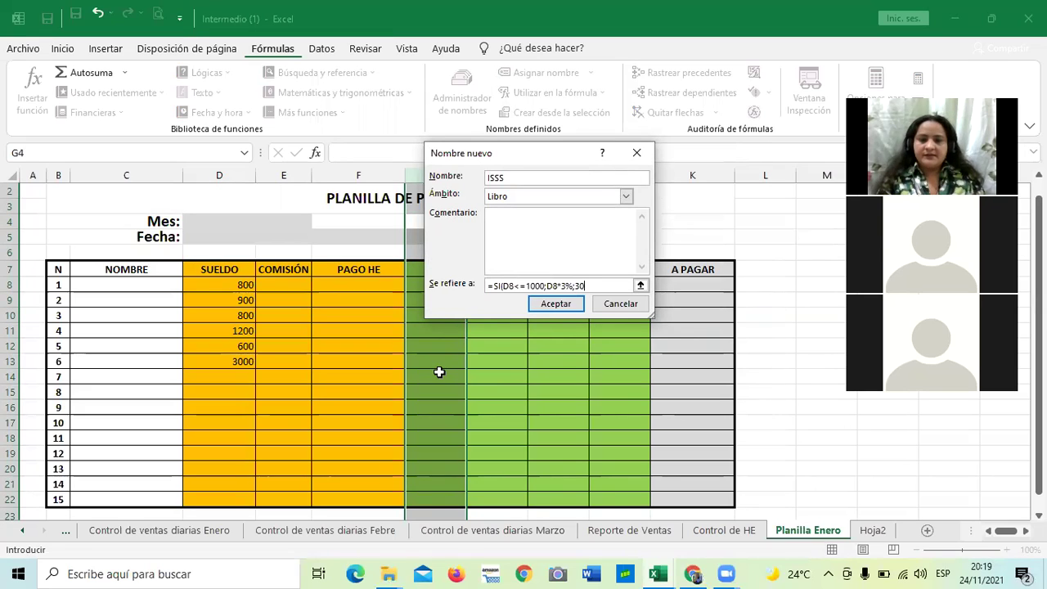
{"action": "type", "text": "0)"}
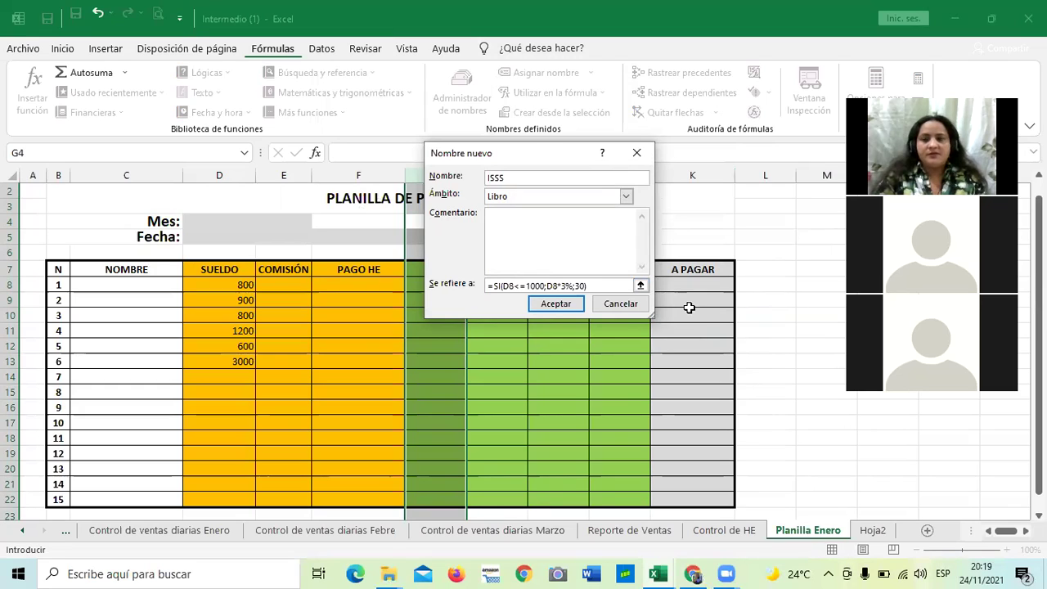
{"action": "left_click", "coordinate": [553, 304]}
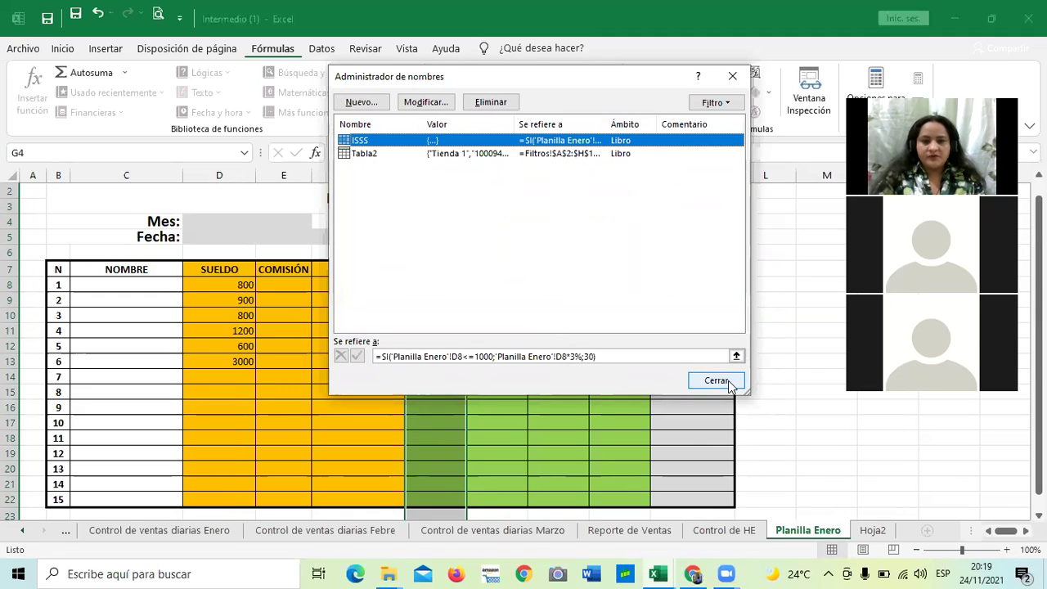
{"action": "left_click", "coordinate": [729, 383]}
Enter the formula =ISSS in cell G8.
{"action": "left_click", "coordinate": [440, 284]}
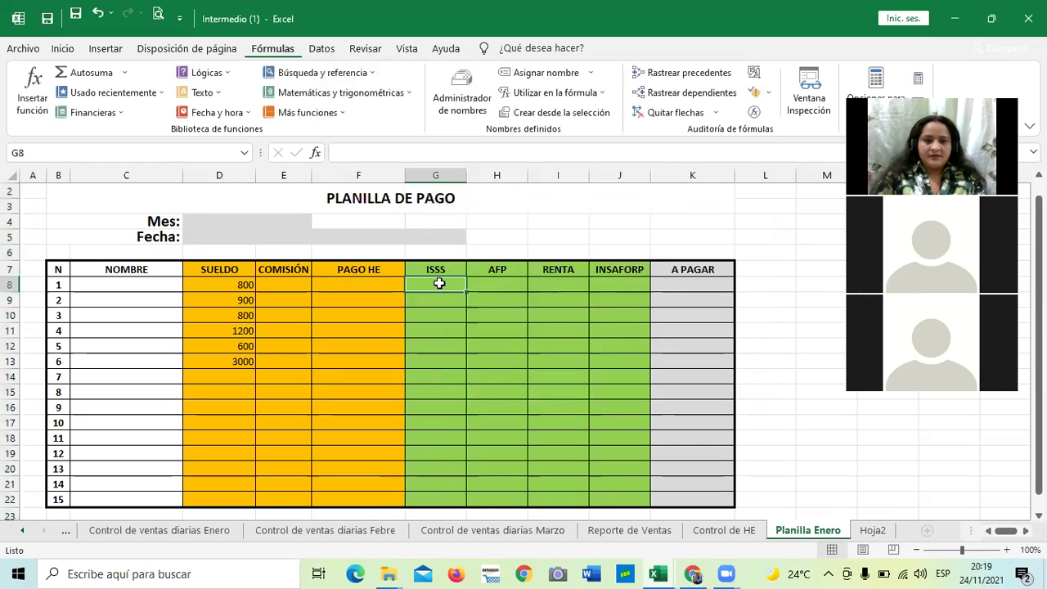
{"action": "type", "text": "="}
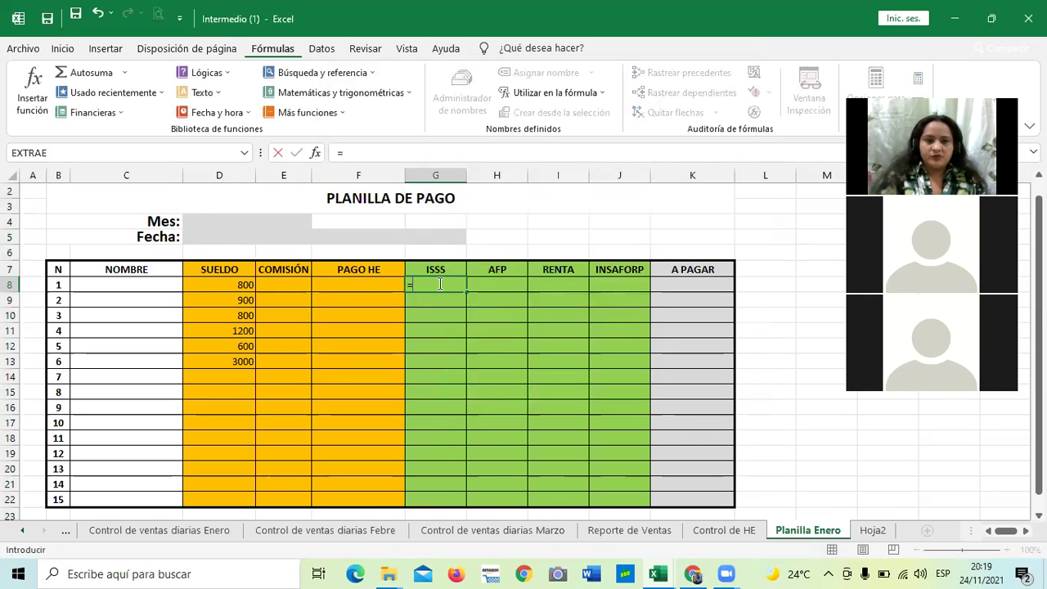
{"action": "type", "text": "ISS"}
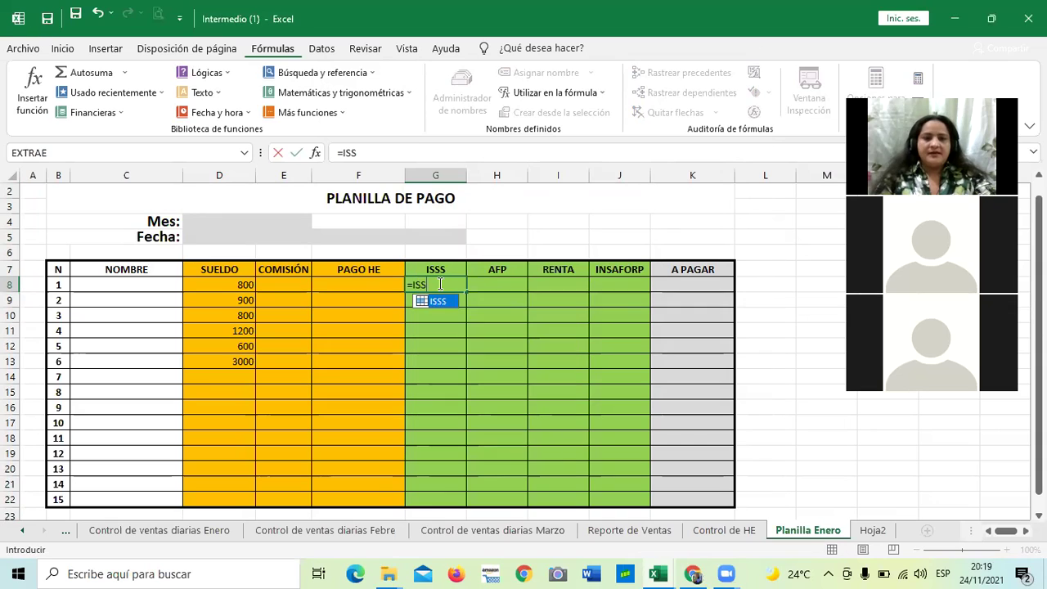
{"action": "double_click", "coordinate": [439, 301]}
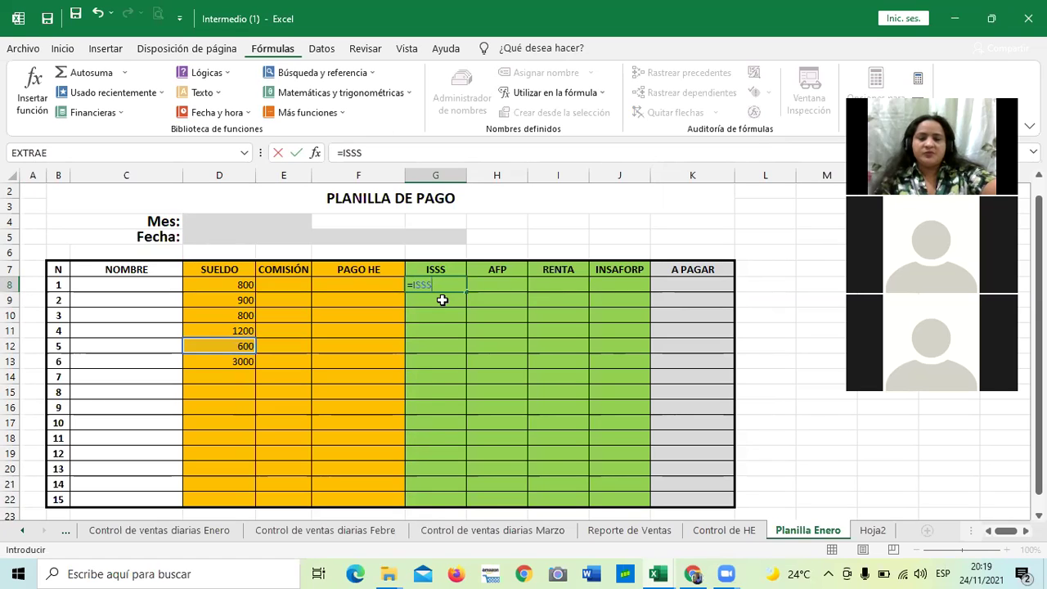
{"action": "key", "text": "ctrl+Return"}
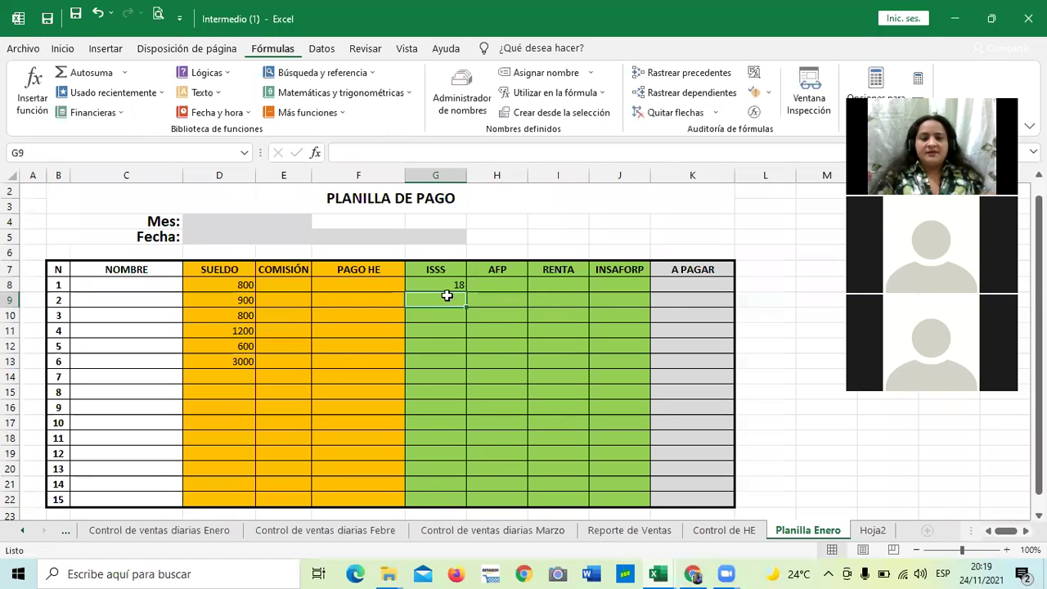
With G8 active, correct both cell references in the ISSS name's formula to D8 in the name manager and save the change.
{"action": "left_click", "coordinate": [462, 94]}
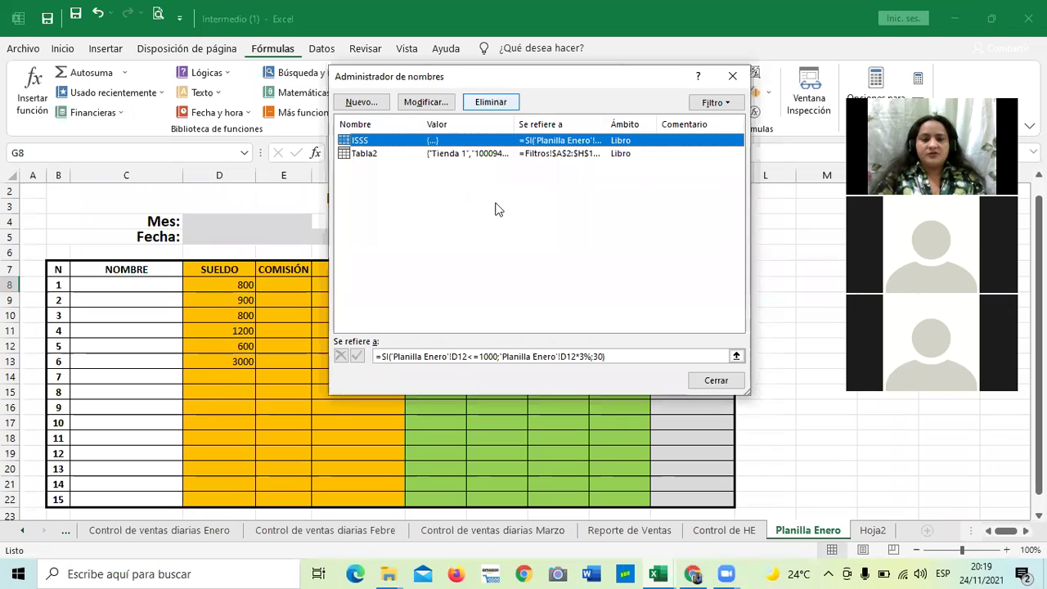
{"action": "left_click", "coordinate": [467, 357]}
{"action": "key", "text": "BackSpace"}
{"action": "key", "text": "BackSpace"}
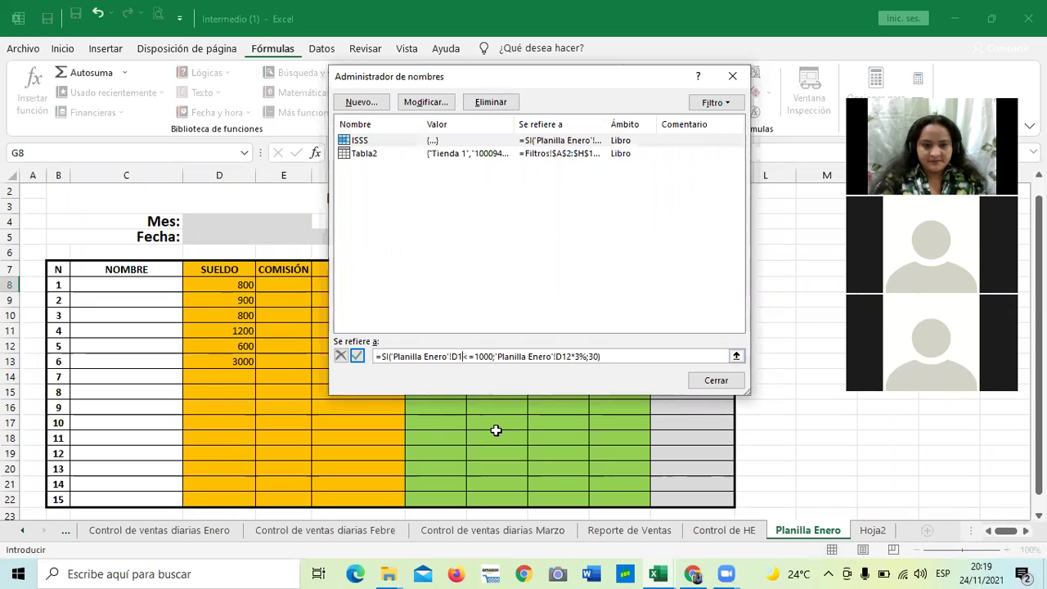
{"action": "type", "text": "8"}
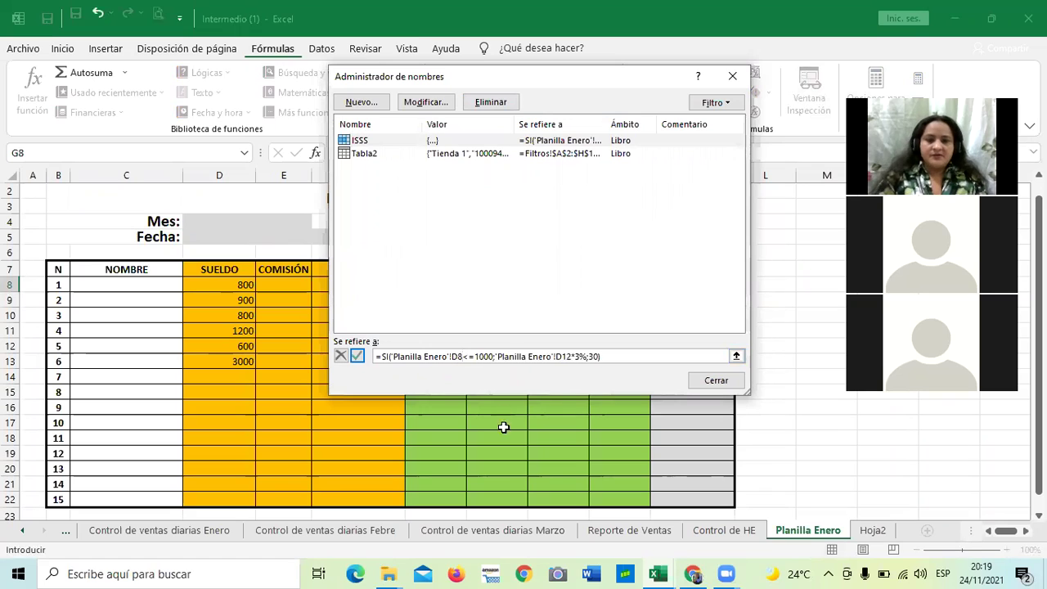
{"action": "left_click", "coordinate": [571, 357]}
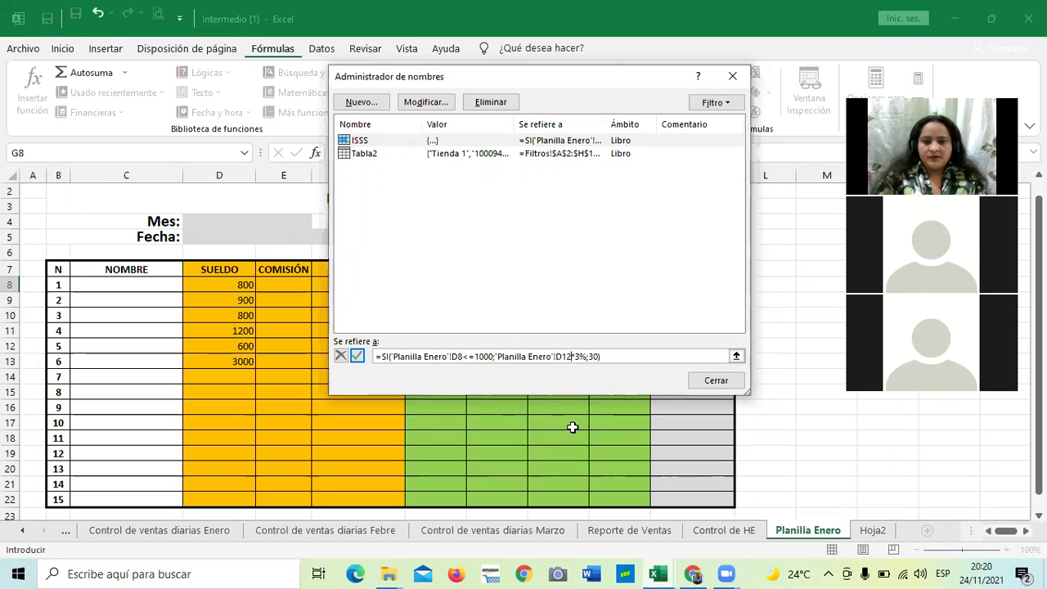
{"action": "key", "text": "BackSpace"}
{"action": "type", "text": "8"}
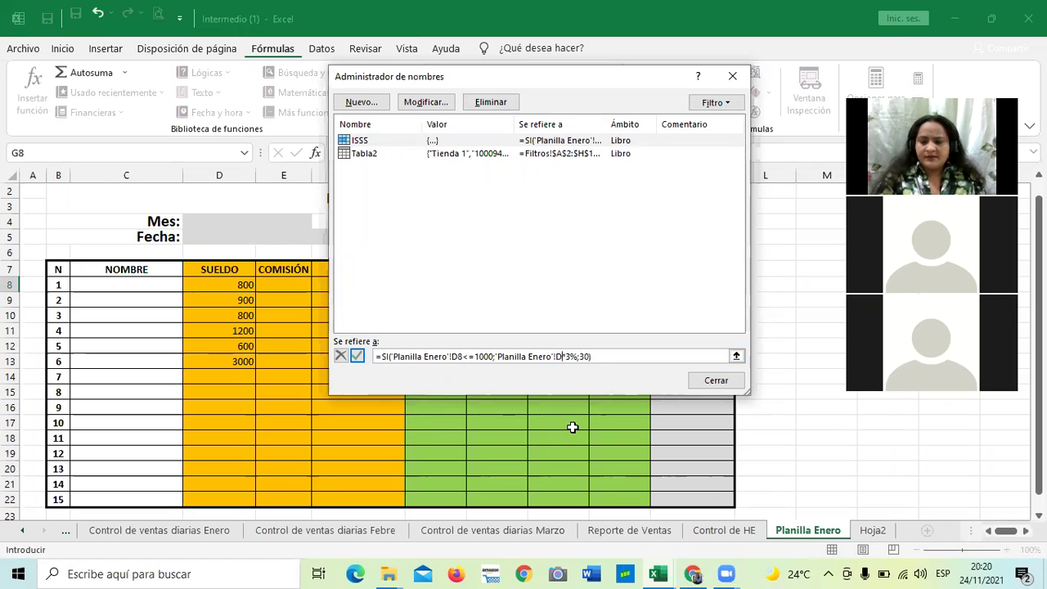
{"action": "left_click", "coordinate": [357, 355]}
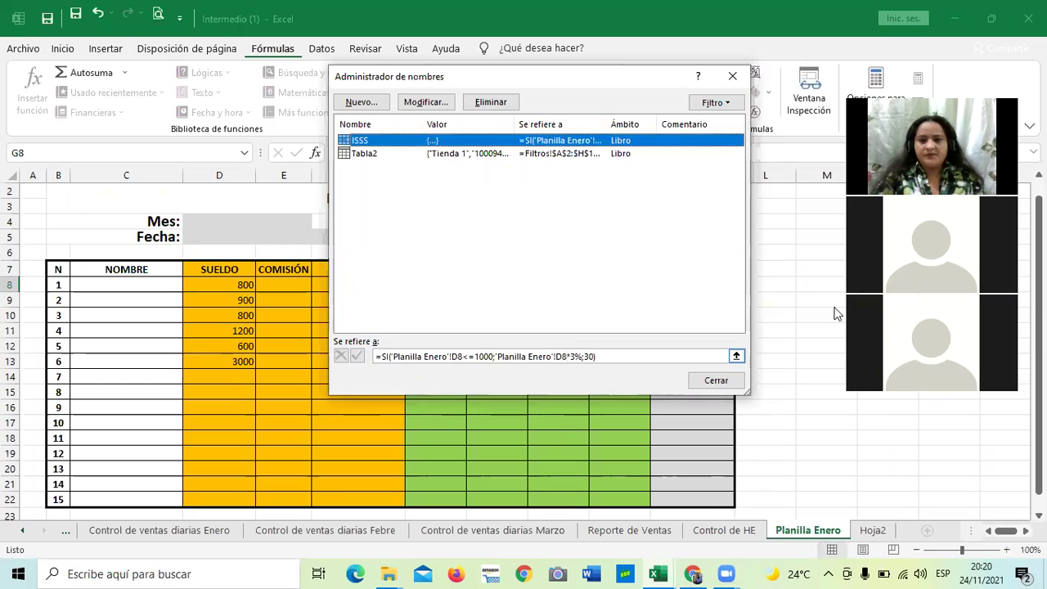
{"action": "left_click", "coordinate": [716, 381]}
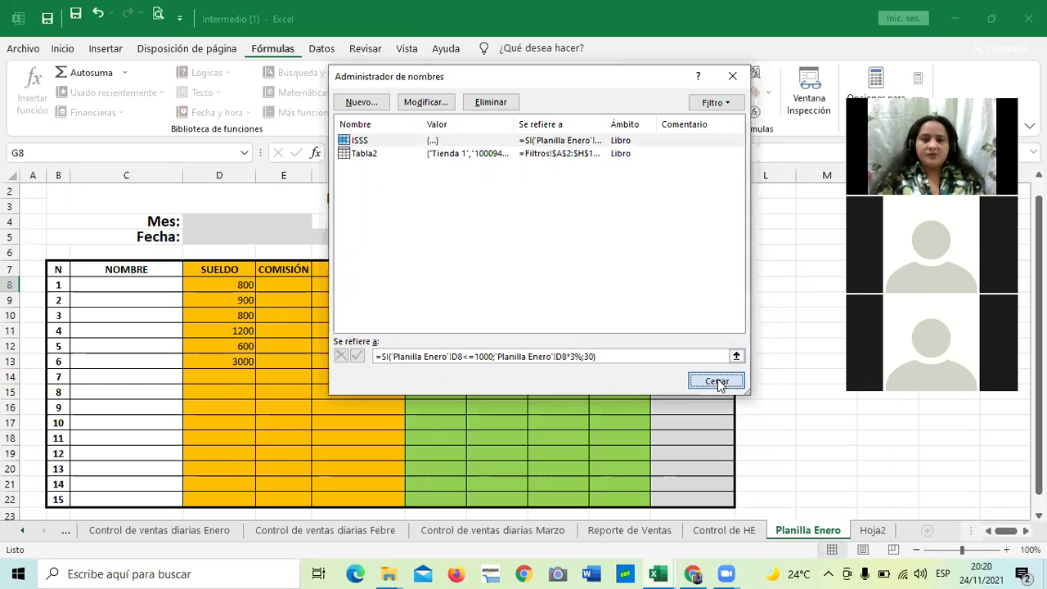
Fill the ISSS formula from G8 down to G13.
{"action": "left_click_drag", "start_coordinate": [465, 292], "coordinate": [468, 373]}
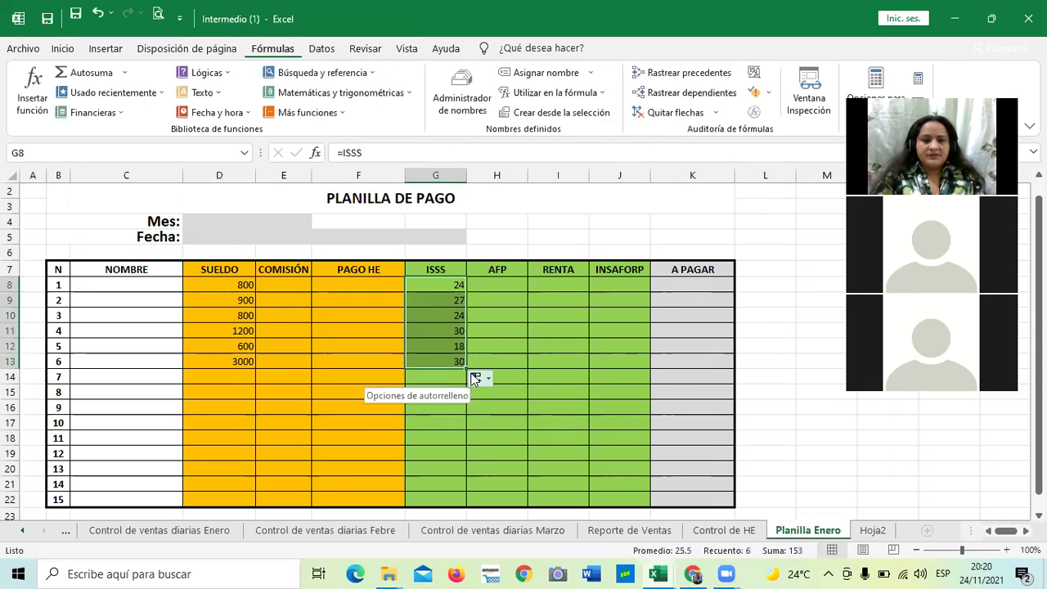
{"action": "left_click", "coordinate": [547, 439]}
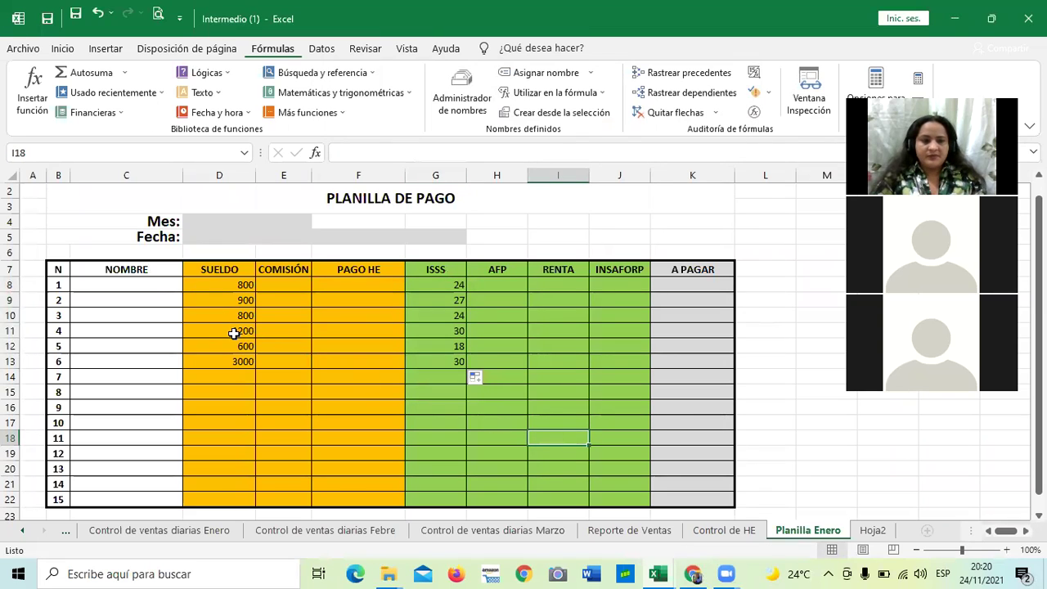
Set the sixth employee's salary in D13 to 1500 to test the ISSS limit.
{"action": "left_click", "coordinate": [225, 360]}
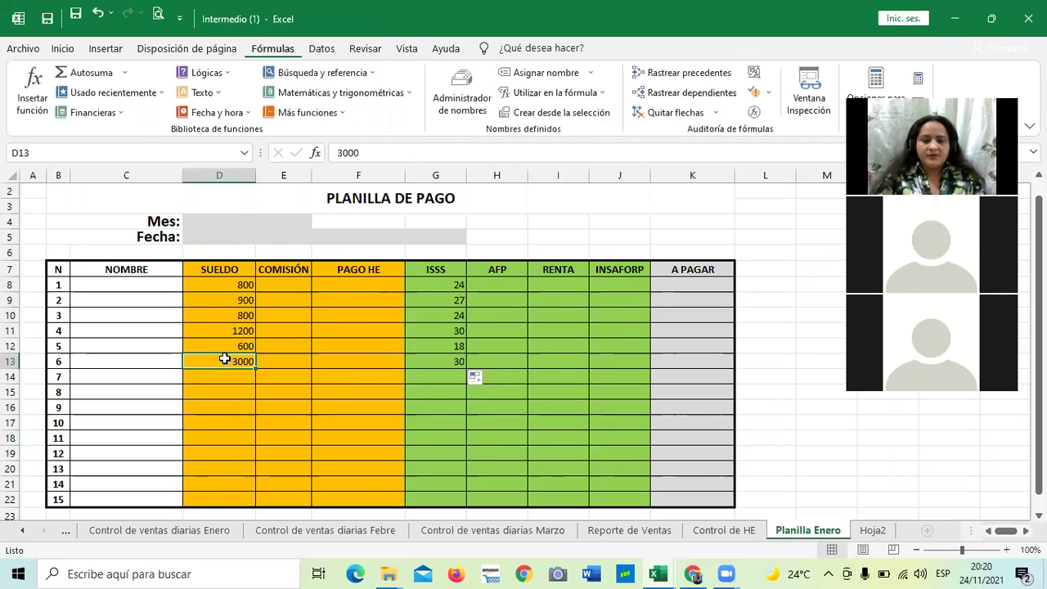
{"action": "key", "text": "BackSpace"}
{"action": "type", "text": "15"}
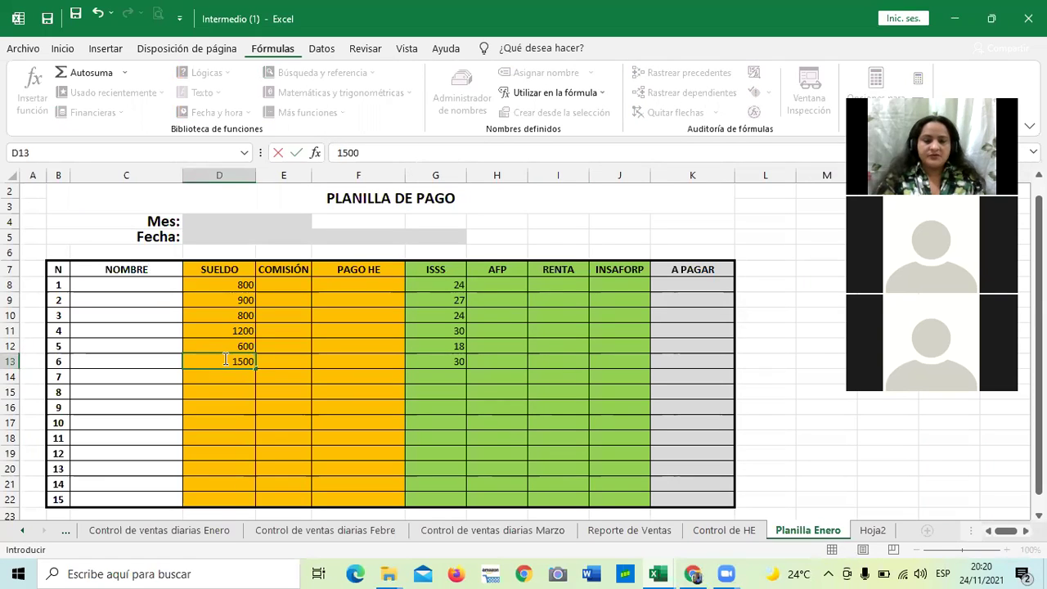
{"action": "key", "text": "Return"}
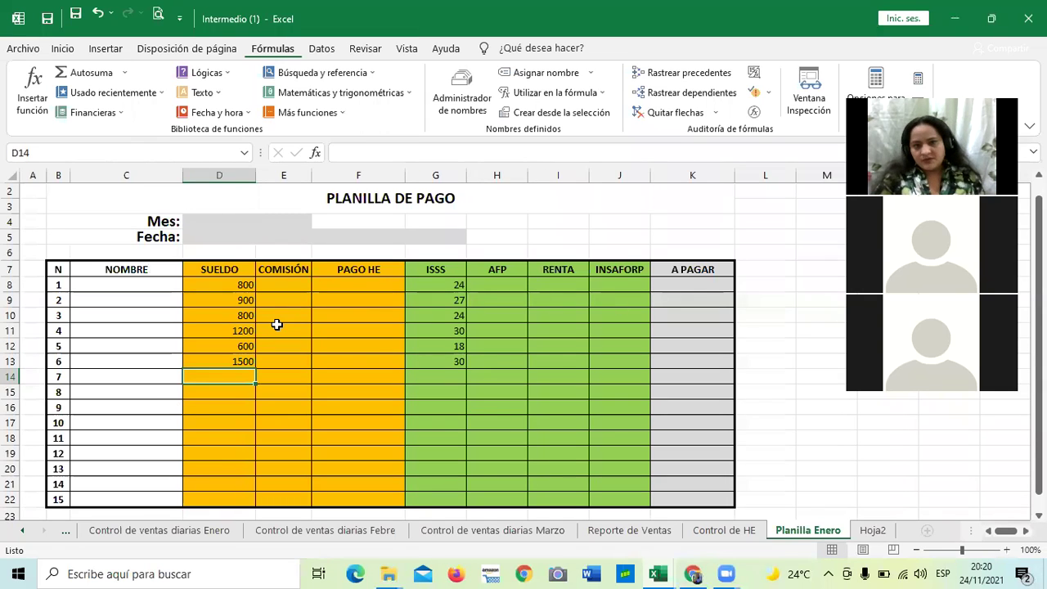
{"action": "left_click", "coordinate": [436, 403]}
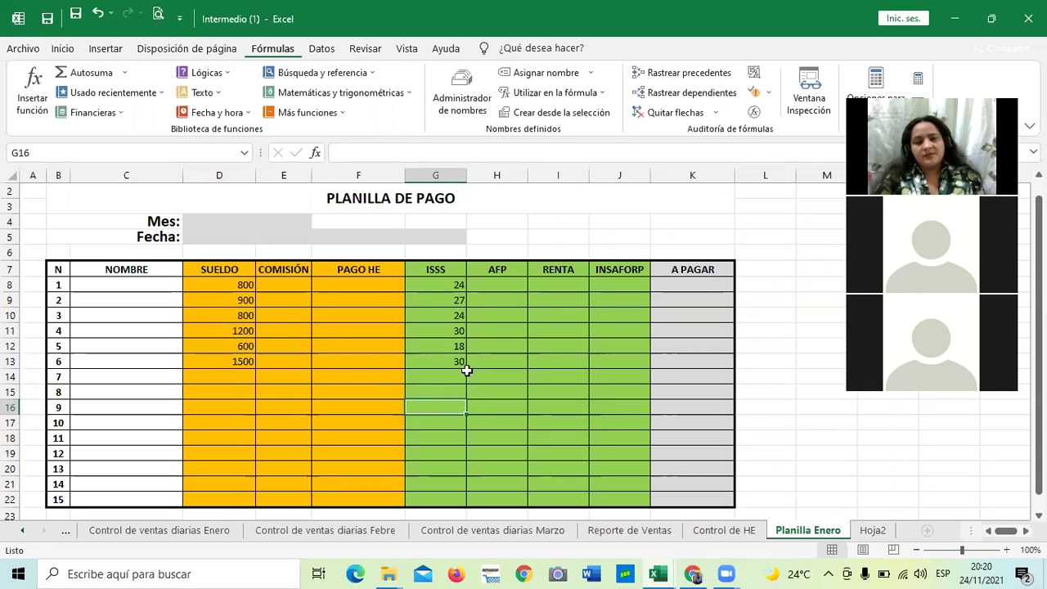
{"action": "left_click", "coordinate": [557, 324]}
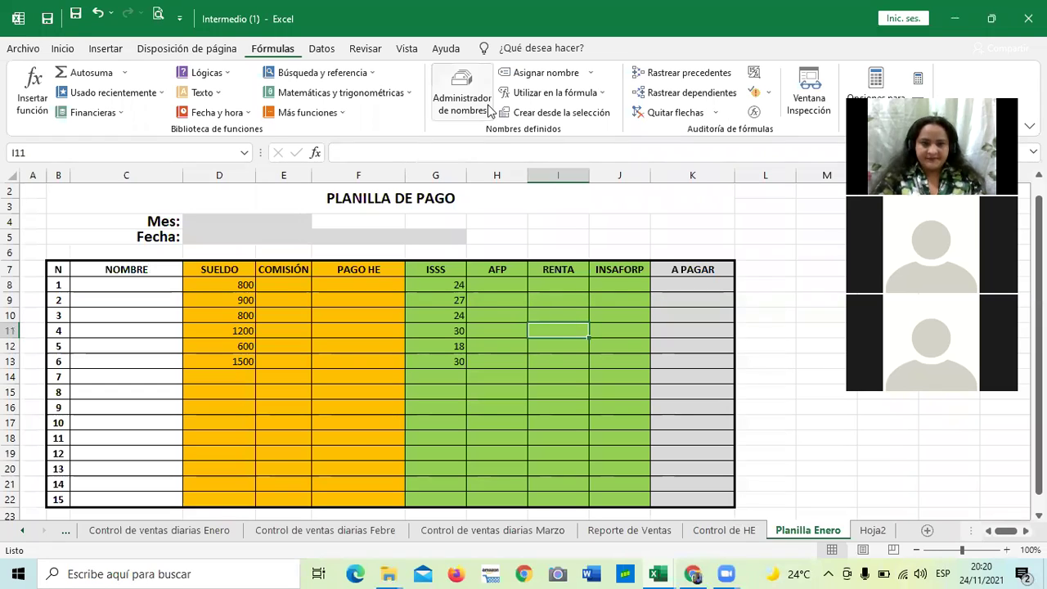
{"action": "left_click", "coordinate": [645, 381]}
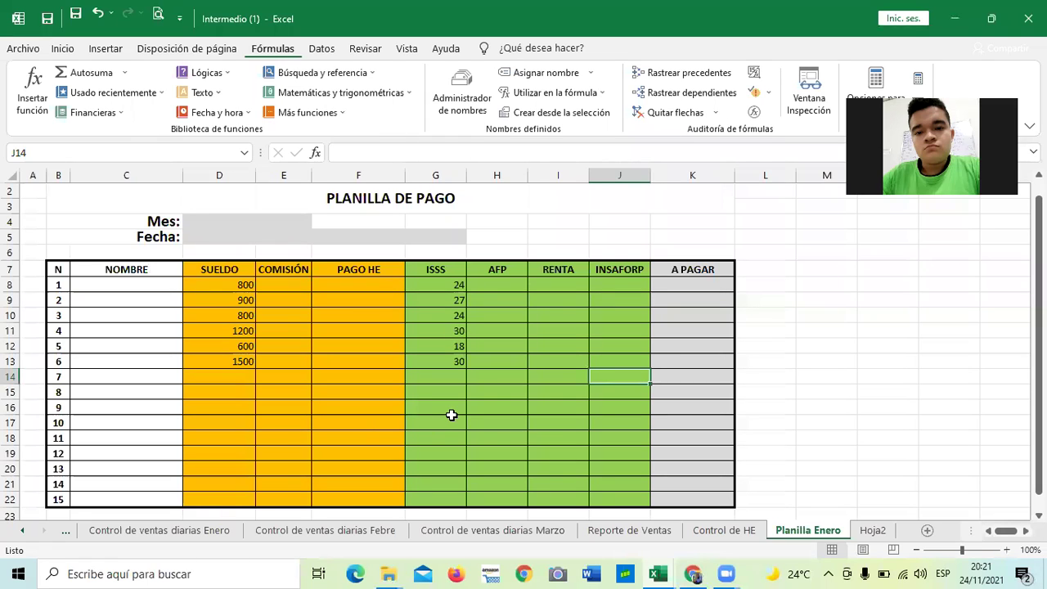
{"action": "left_click", "coordinate": [559, 378]}
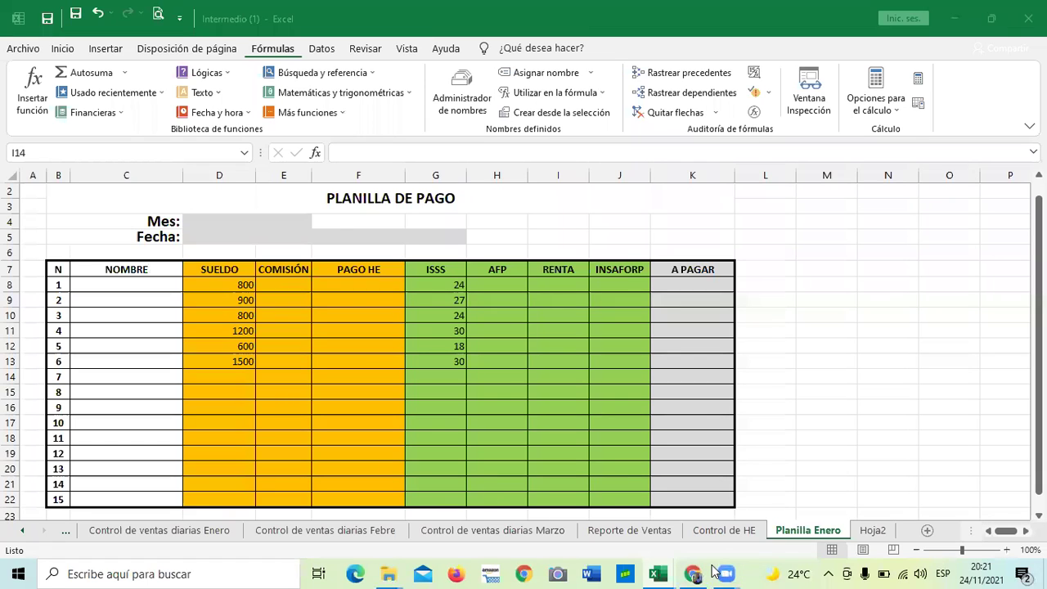
Switch to Chrome and bring up the course page 2.7 - Administrador de nombres.
{"action": "mouse_move", "coordinate": [661, 573]}
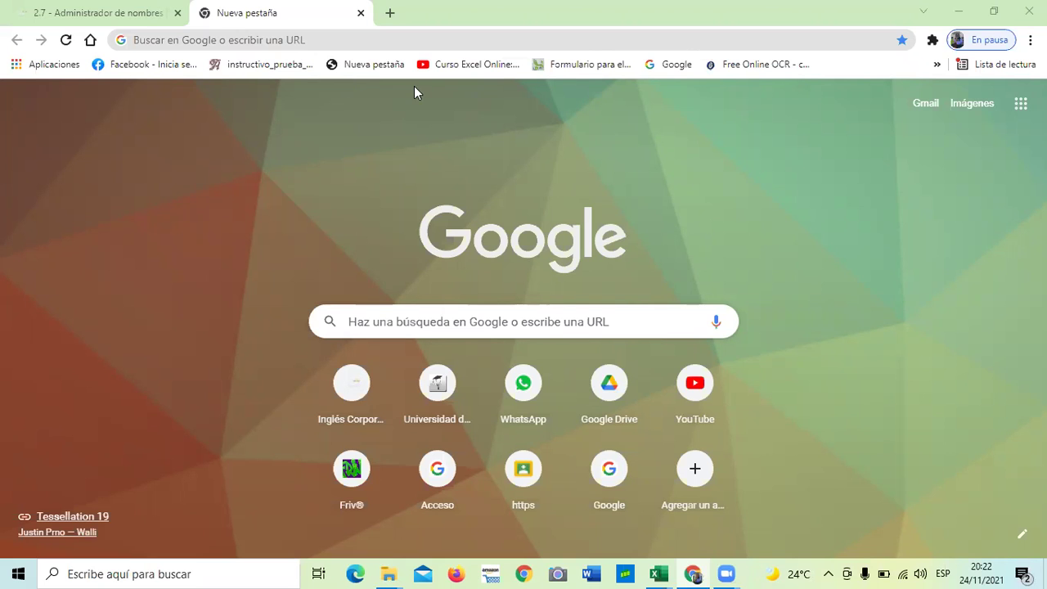
{"action": "key", "text": "ctrl+shift+Tab"}
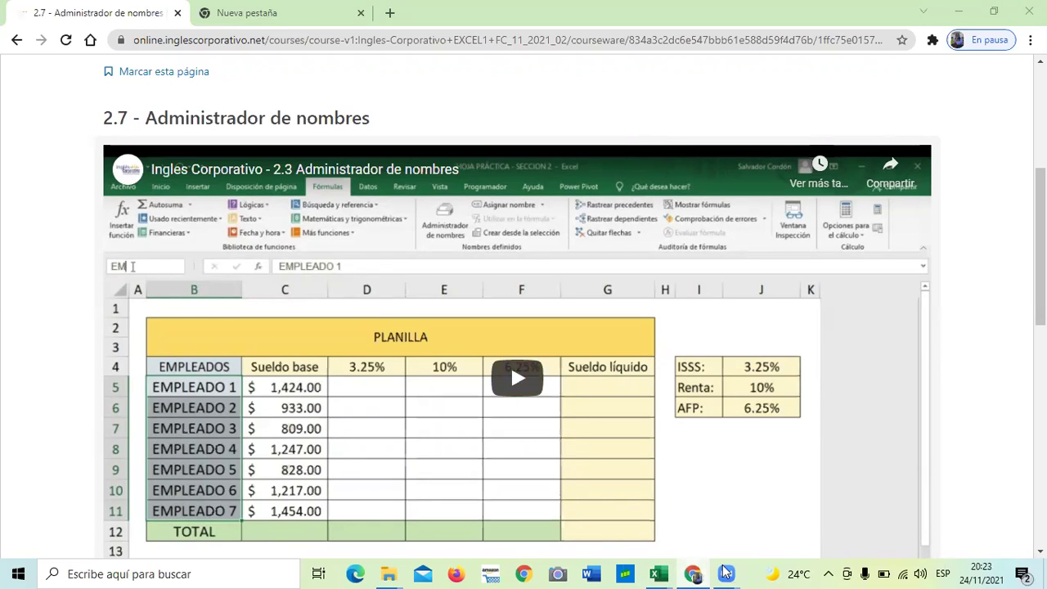
Switch to the sabado 8 de mayo workbook in Excel and inspect the nested SI formula for the Bono in N9 of the Eficacia sheet.
{"action": "mouse_move", "coordinate": [663, 573]}
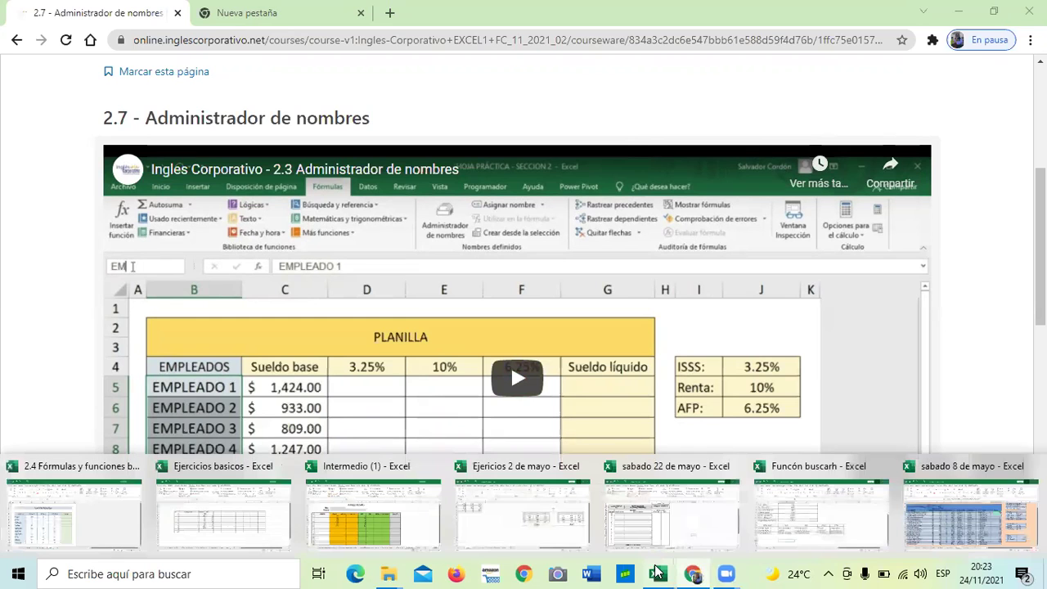
{"action": "left_click", "coordinate": [954, 522]}
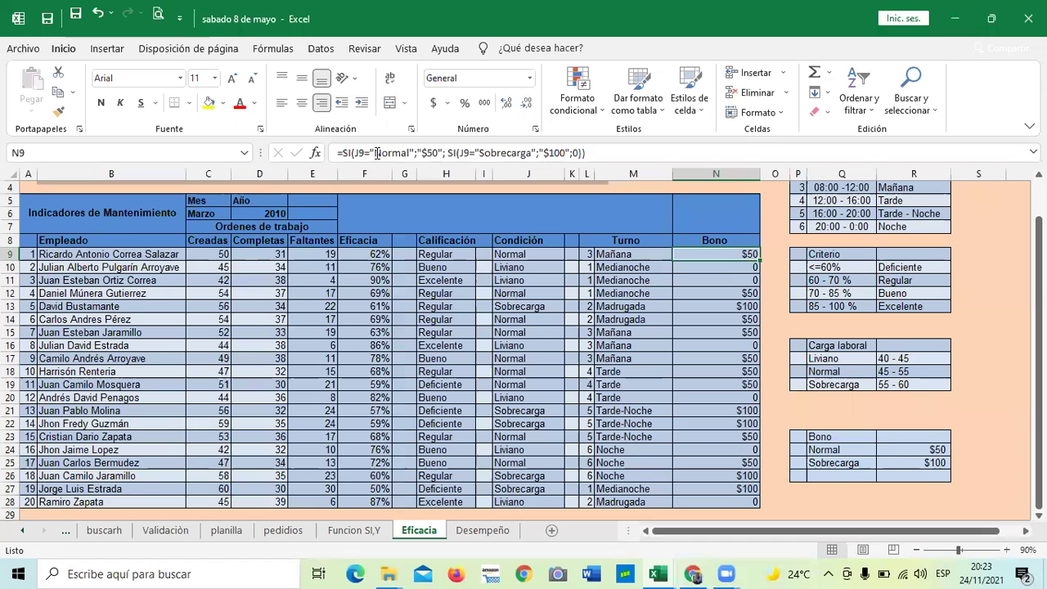
{"action": "left_click", "coordinate": [641, 151]}
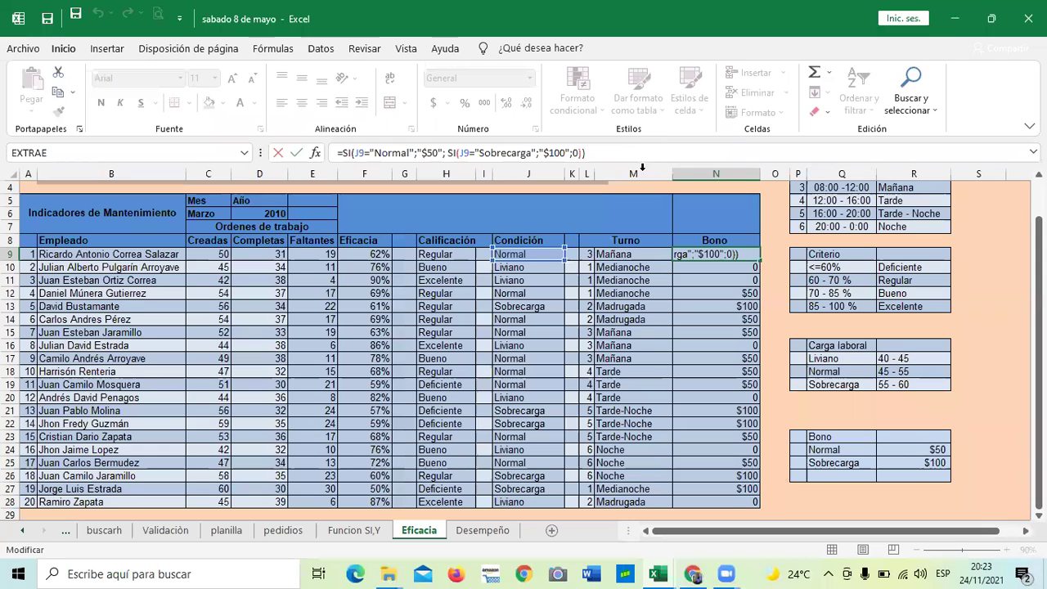
{"action": "key", "text": "Return"}
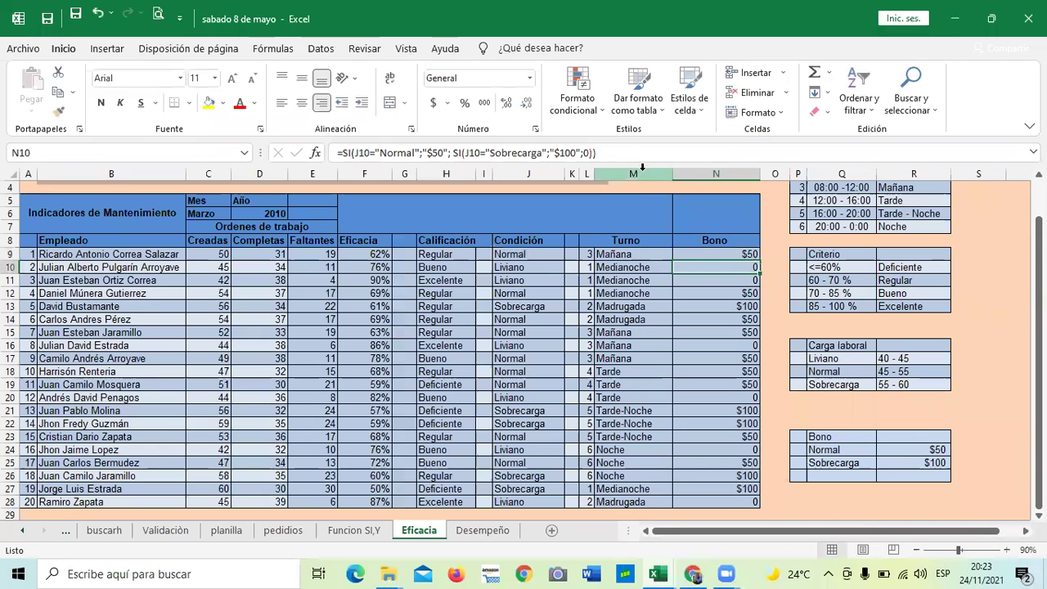
Examine the nested SI formula for the Turno in M9 against the Turnos de trabajo table and the other criteria tables.
{"action": "left_click", "coordinate": [634, 258]}
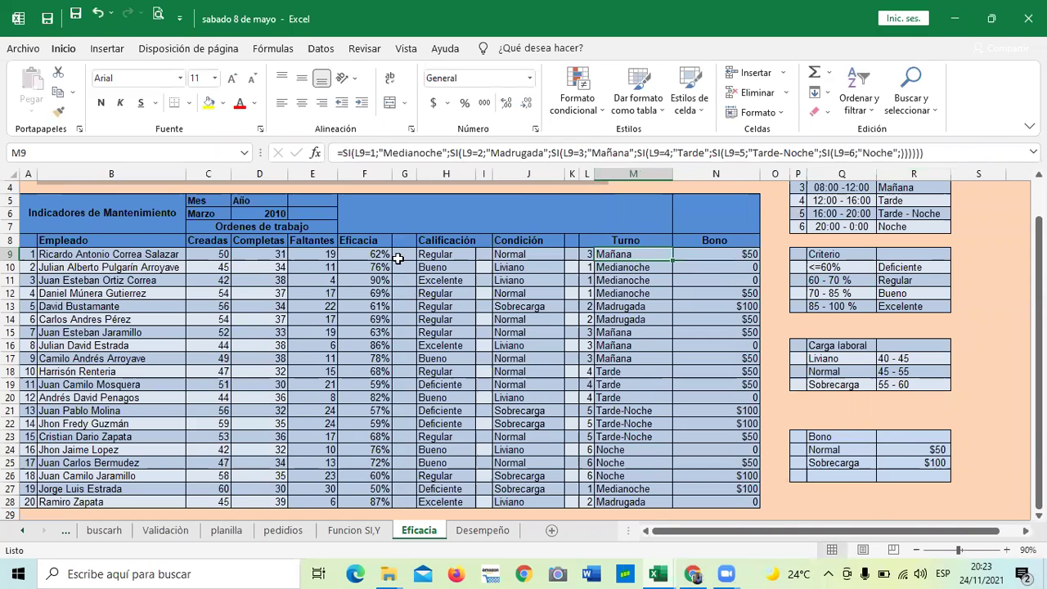
{"action": "scroll", "coordinate": [399, 262], "scroll_direction": "up", "scroll_amount": 1}
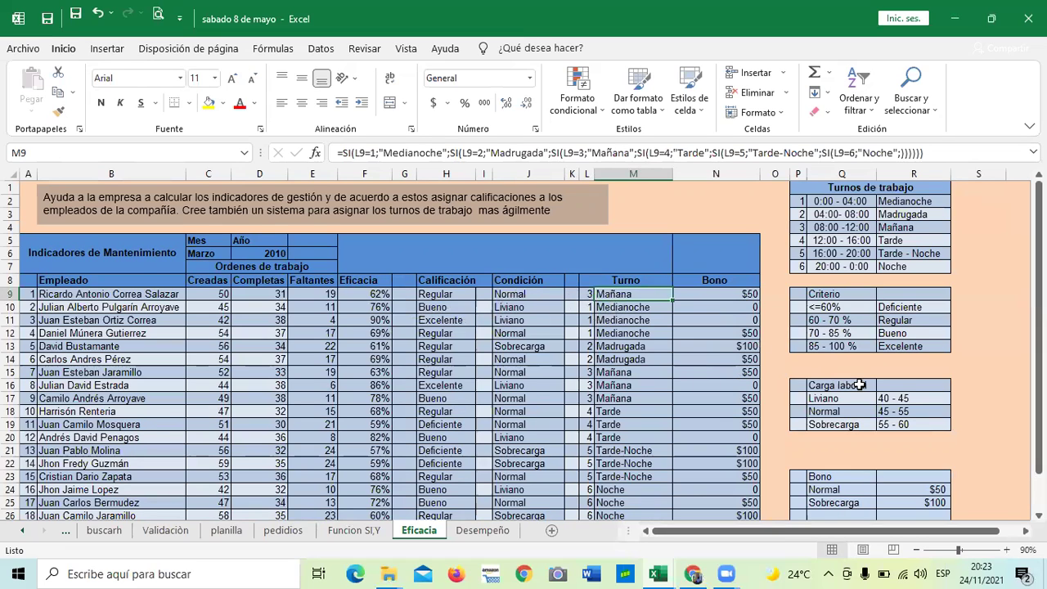
{"action": "scroll", "coordinate": [859, 385], "scroll_direction": "down", "scroll_amount": 1}
{"action": "scroll", "coordinate": [860, 385], "scroll_direction": "down", "scroll_amount": 1}
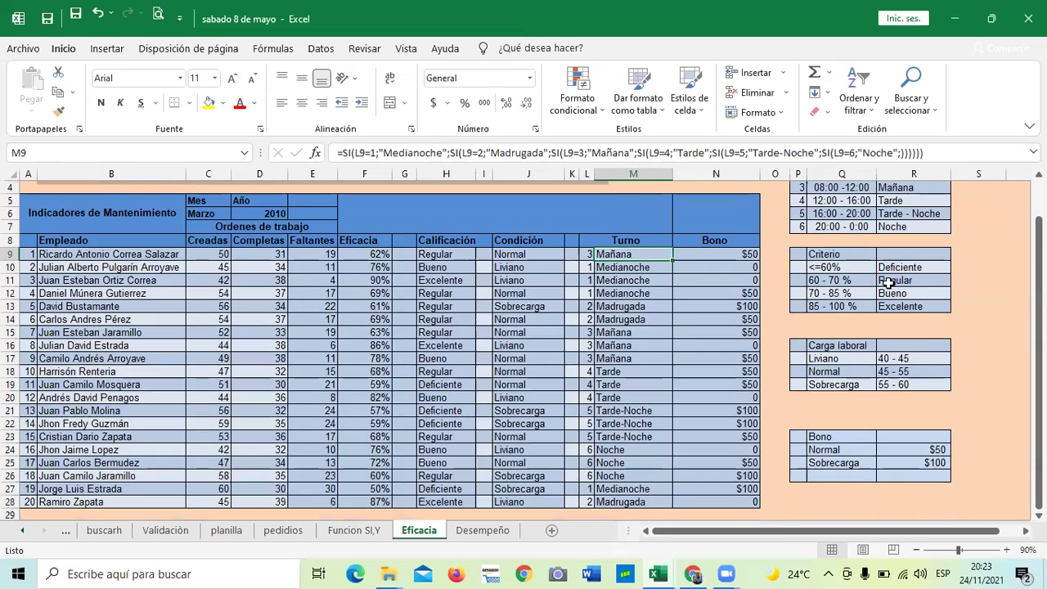
{"action": "scroll", "coordinate": [835, 317], "scroll_direction": "down", "scroll_amount": 2}
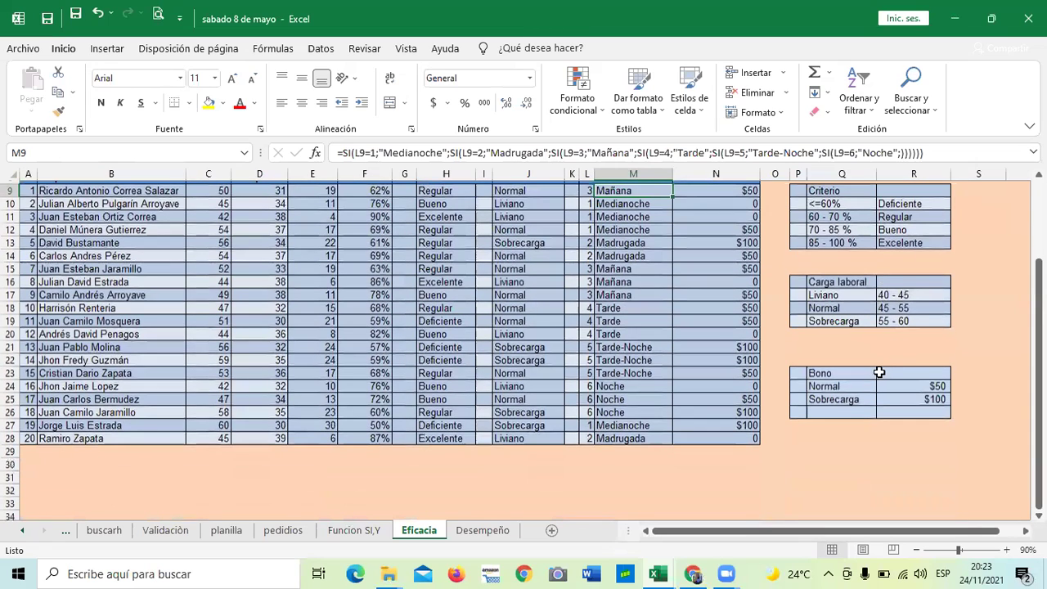
{"action": "scroll", "coordinate": [848, 203], "scroll_direction": "up", "scroll_amount": 3}
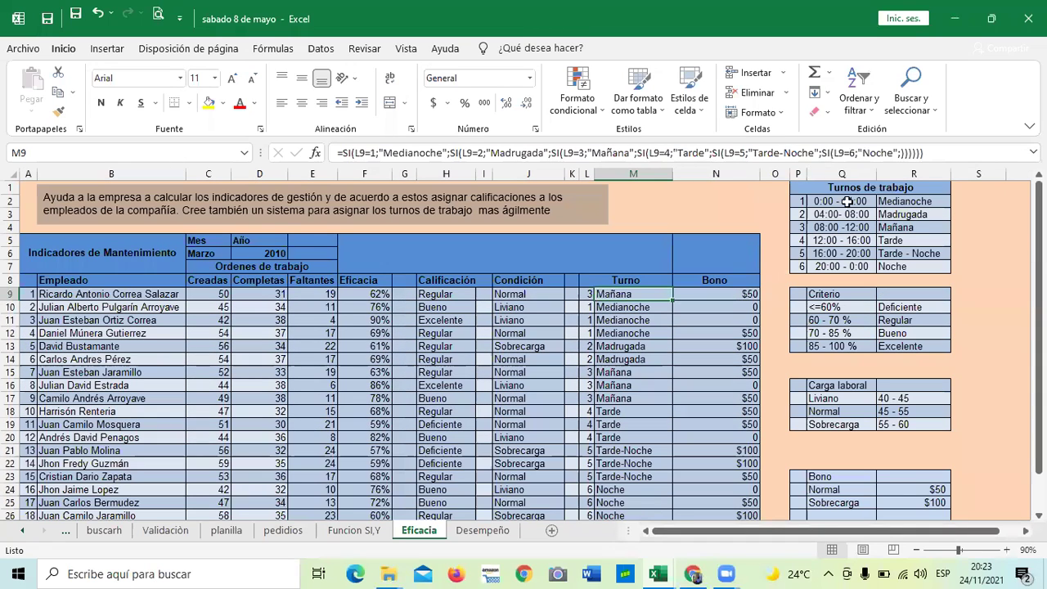
{"action": "left_click", "coordinate": [955, 155]}
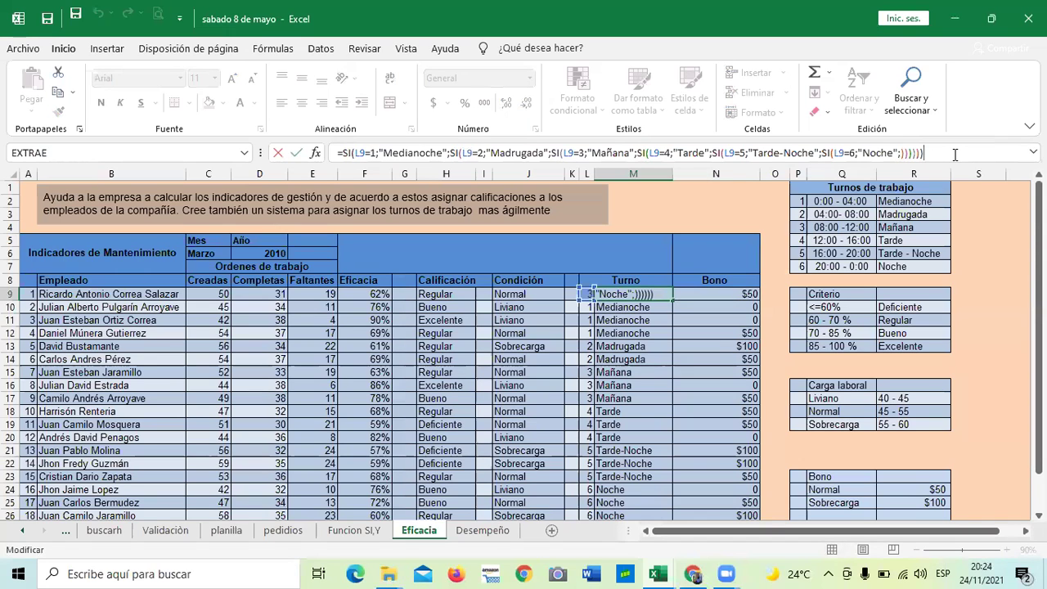
{"action": "key", "text": "Return"}
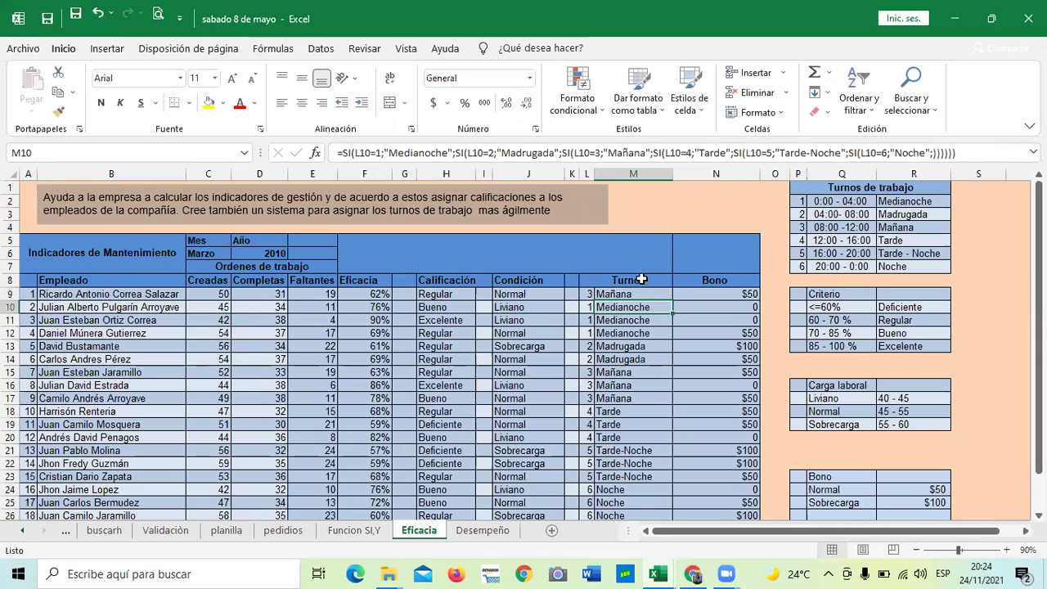
{"action": "scroll", "coordinate": [636, 334], "scroll_direction": "down", "scroll_amount": 1}
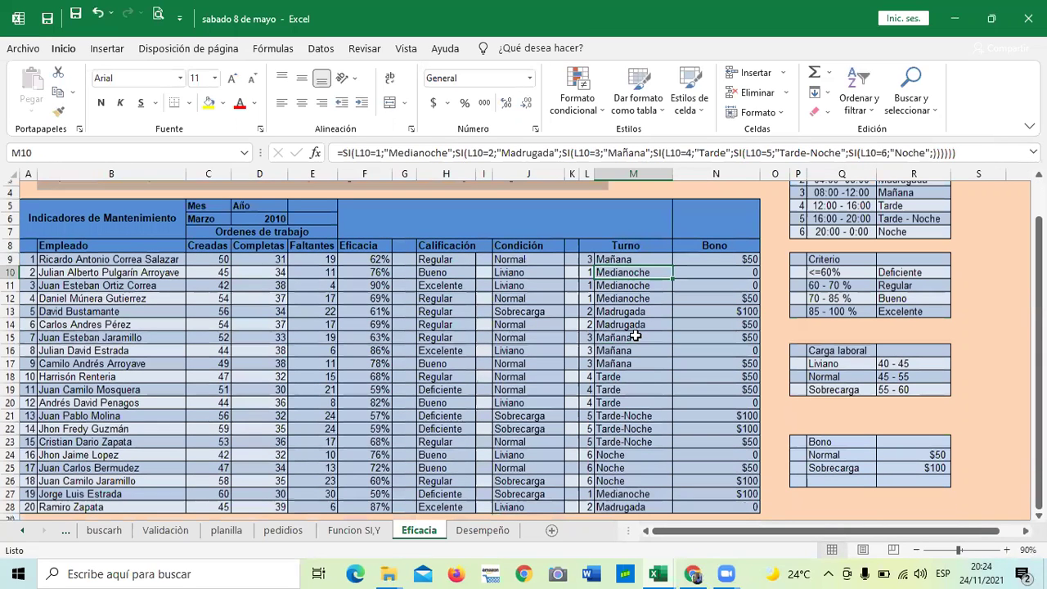
{"action": "scroll", "coordinate": [636, 336], "scroll_direction": "up", "scroll_amount": 1}
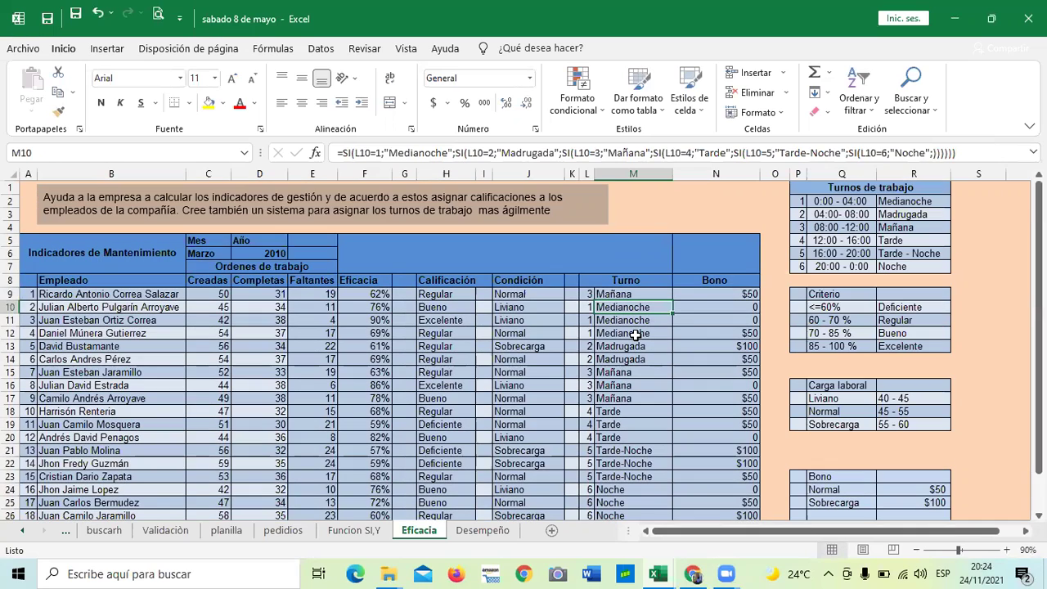
Compare the Bono formula in N9 with its cell references and the Bono table, and check the copied formula in N12.
{"action": "left_click", "coordinate": [714, 293]}
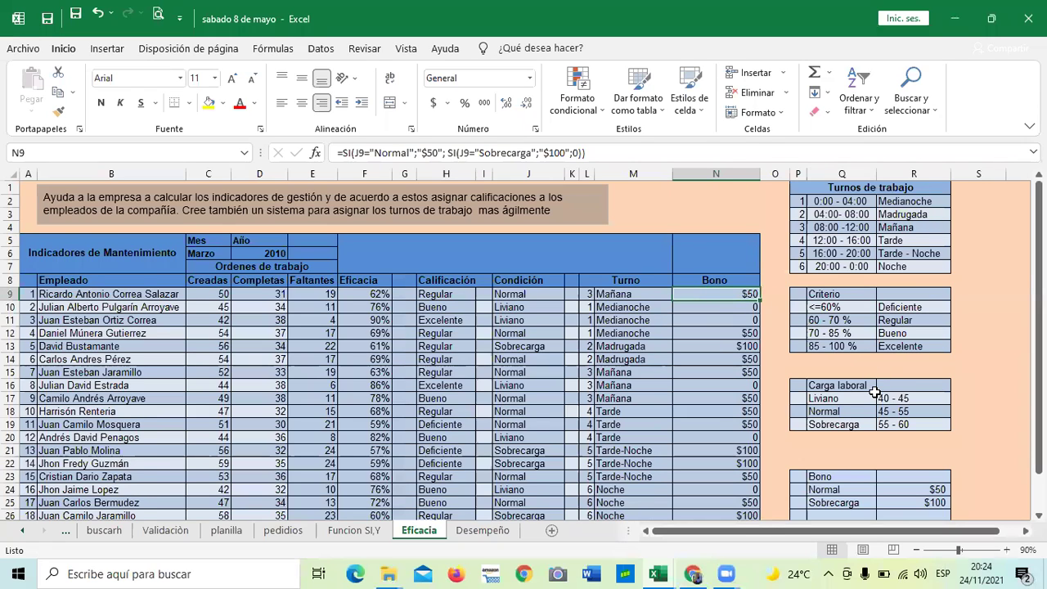
{"action": "scroll", "coordinate": [874, 392], "scroll_direction": "down", "scroll_amount": 1}
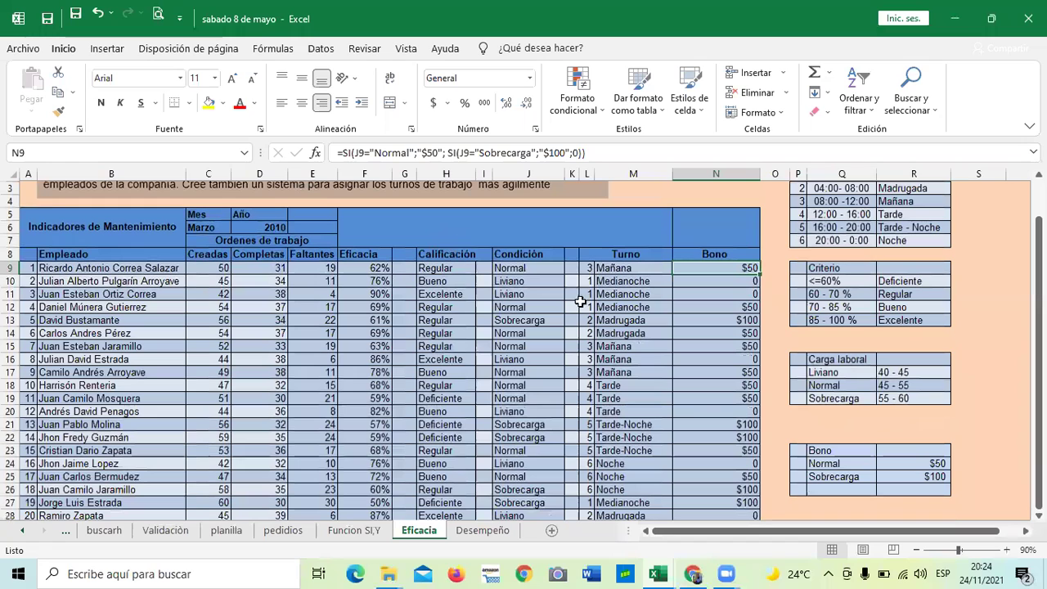
{"action": "scroll", "coordinate": [882, 244], "scroll_direction": "up", "scroll_amount": 1}
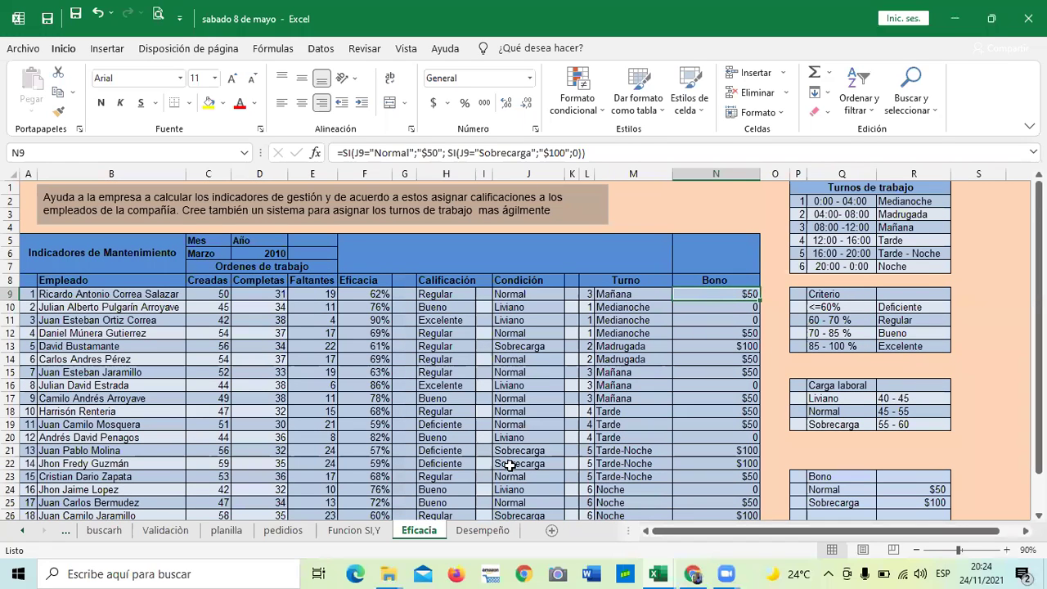
{"action": "key", "text": "F2"}
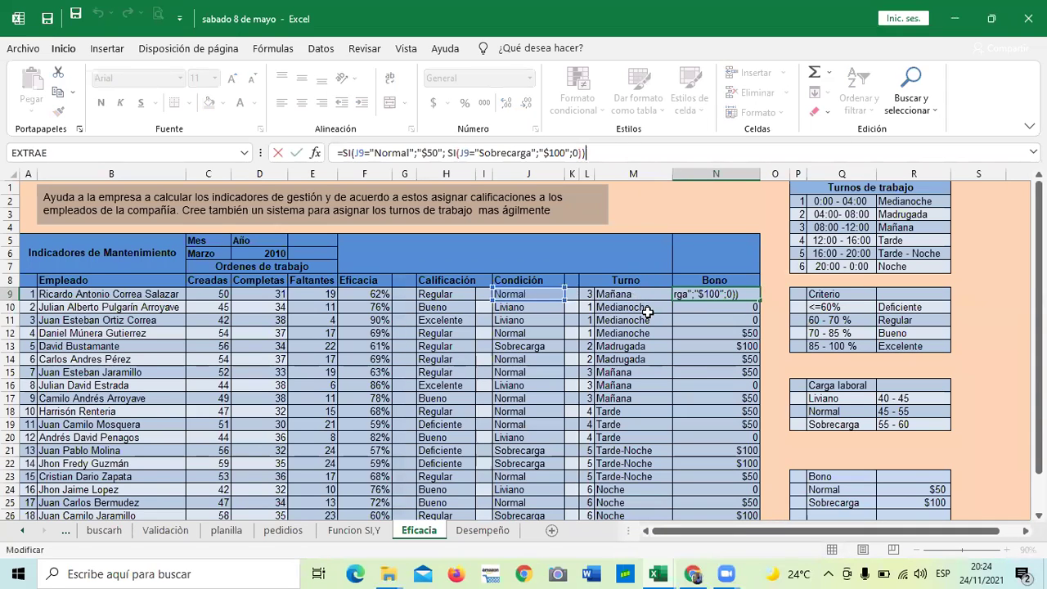
{"action": "key", "text": "ctrl+Return"}
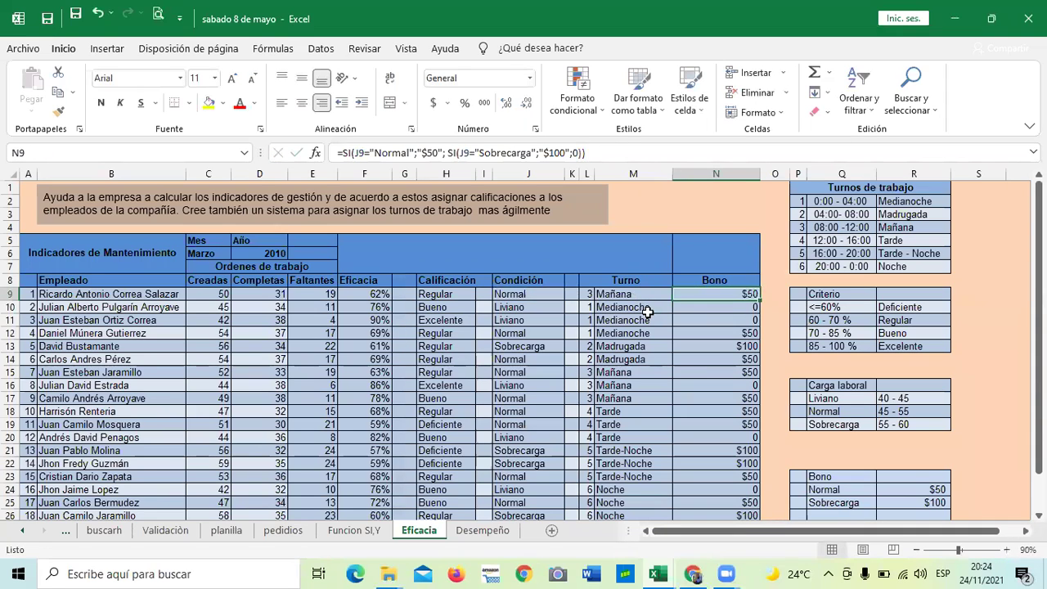
{"action": "left_click", "coordinate": [721, 333]}
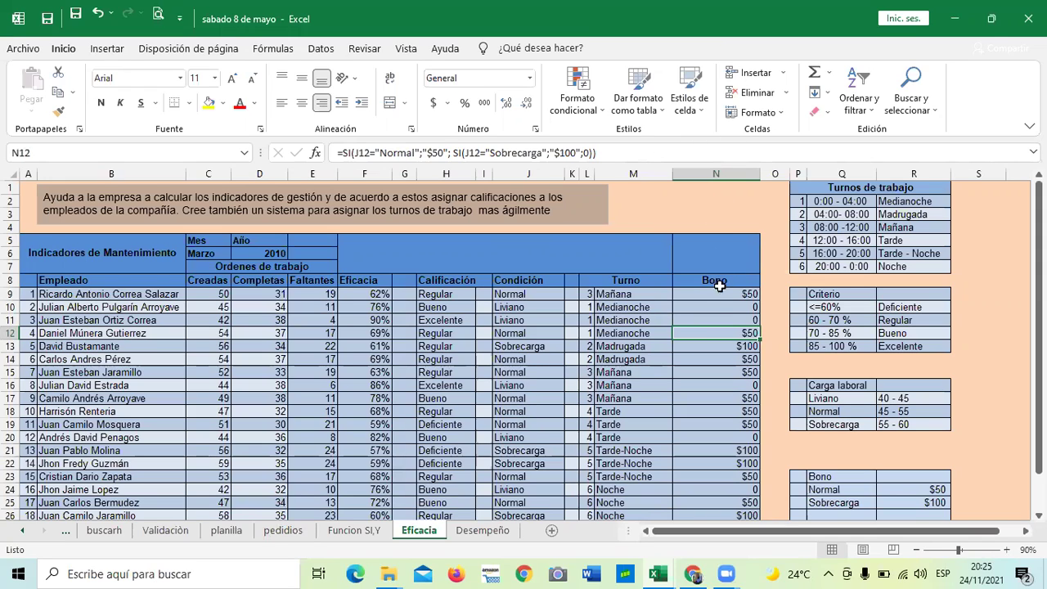
Review the six nested SI conditions of the Turno formula in M9 once more, leaving the formula as it is.
{"action": "left_click", "coordinate": [638, 295]}
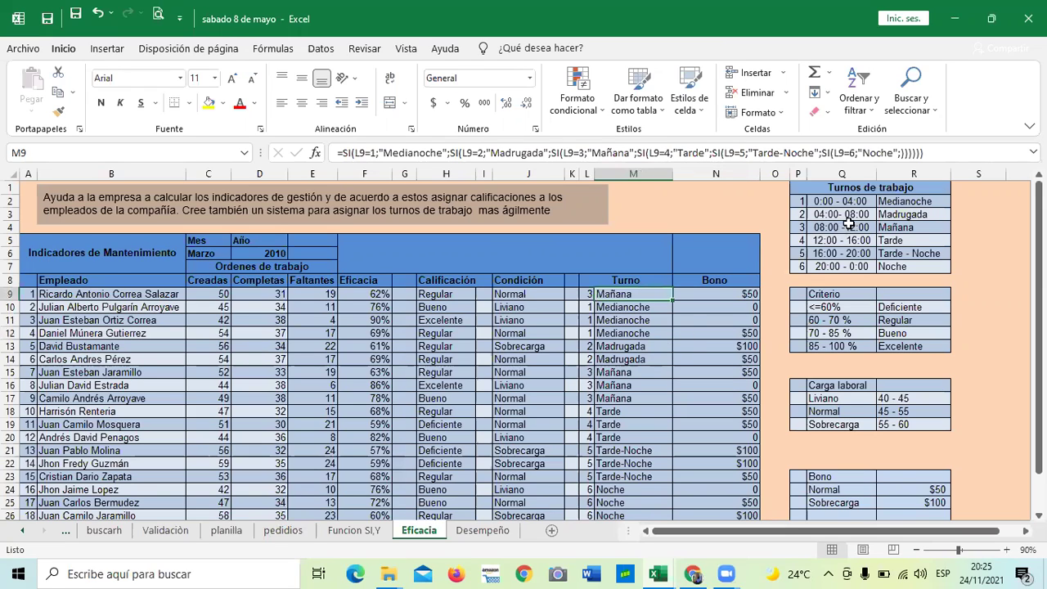
{"action": "left_click", "coordinate": [952, 153]}
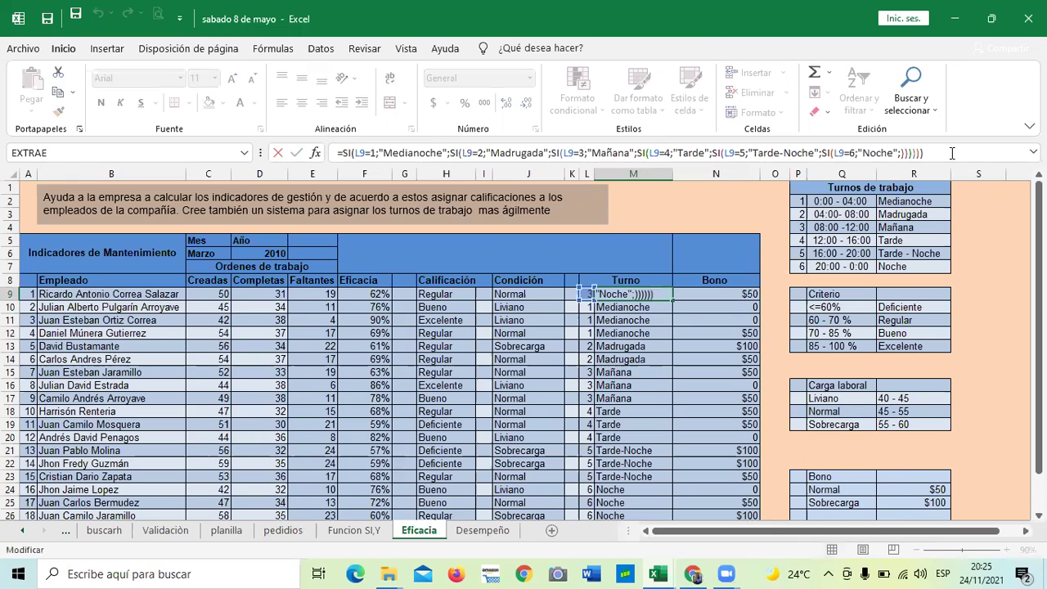
{"action": "key", "text": "Return"}
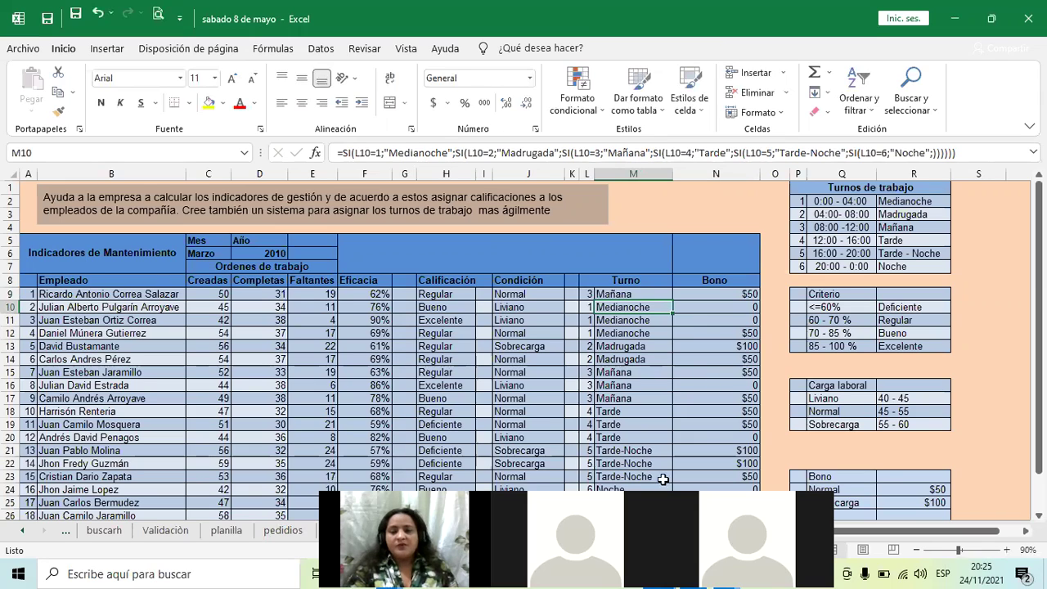
{"action": "left_click_drag", "start_coordinate": [1038, 291], "coordinate": [1039, 300]}
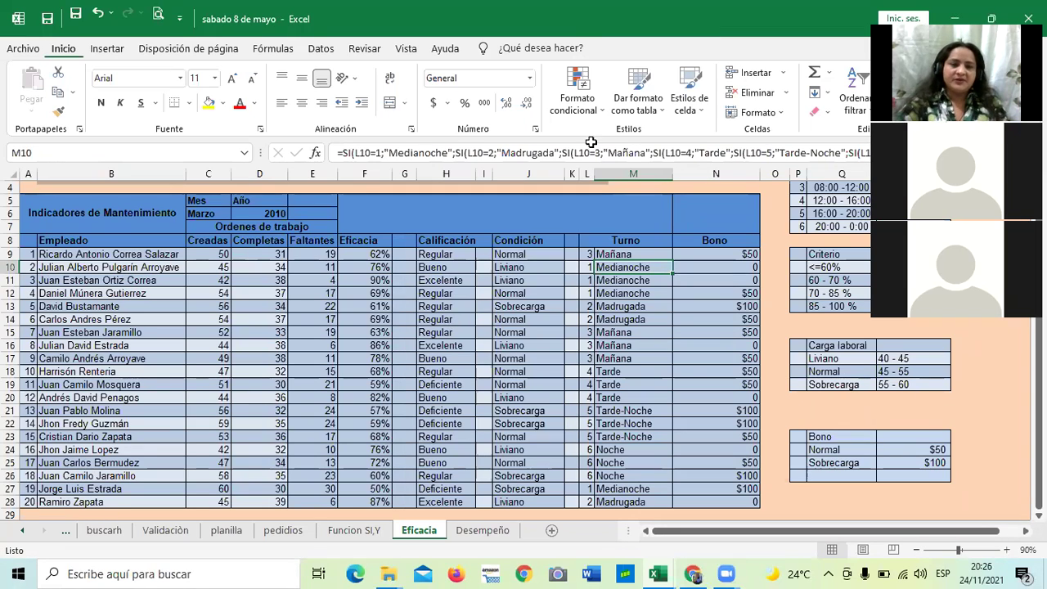
Return to the course page in Chrome and open lesson 2.9 - Objetivo de la lección.
{"action": "left_click", "coordinate": [692, 573]}
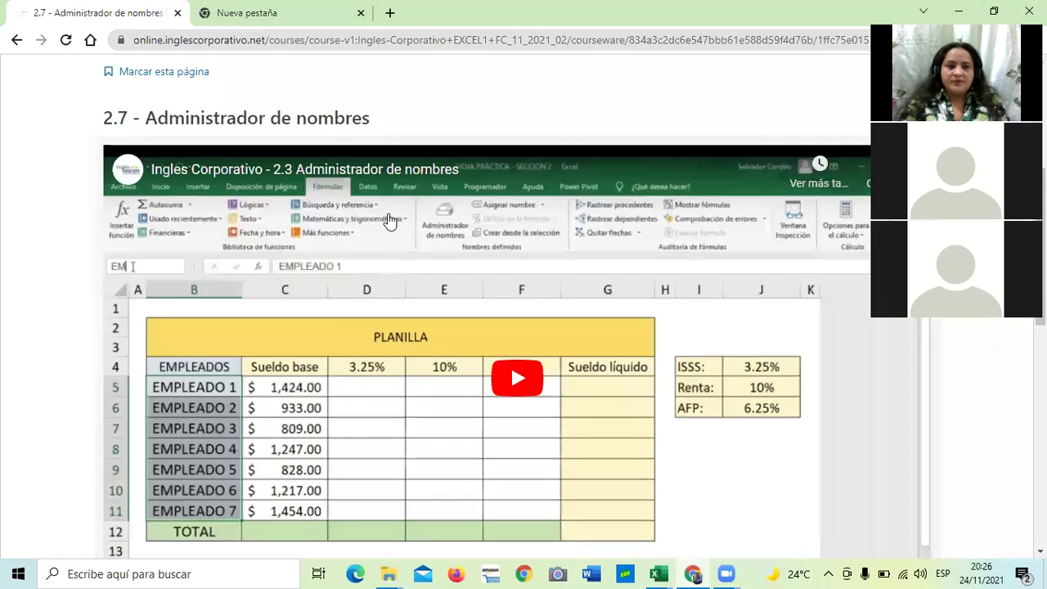
{"action": "scroll", "coordinate": [389, 219], "scroll_direction": "down", "scroll_amount": 3}
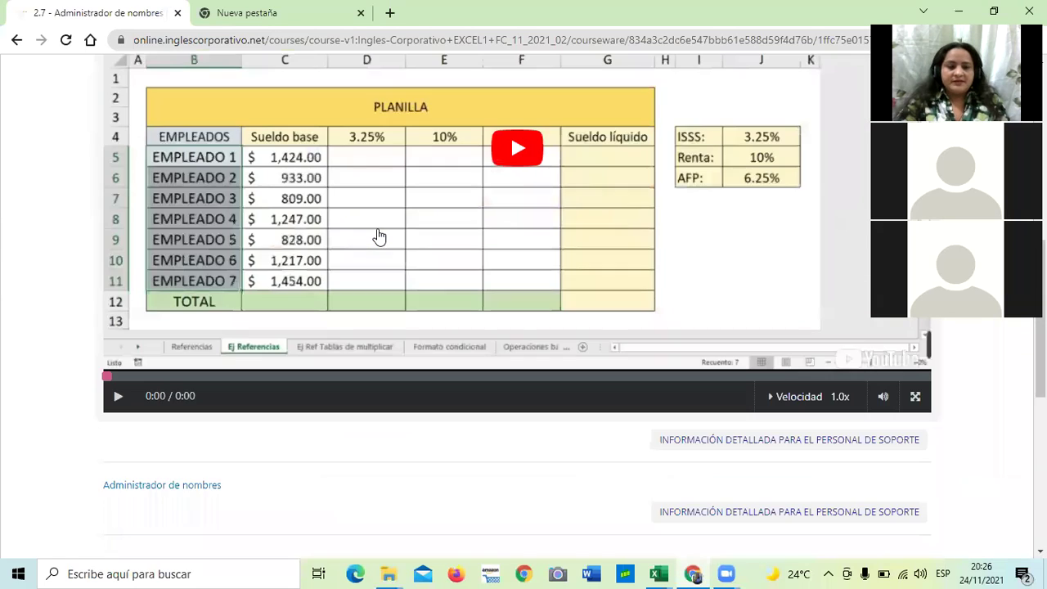
{"action": "scroll", "coordinate": [369, 328], "scroll_direction": "up", "scroll_amount": 4}
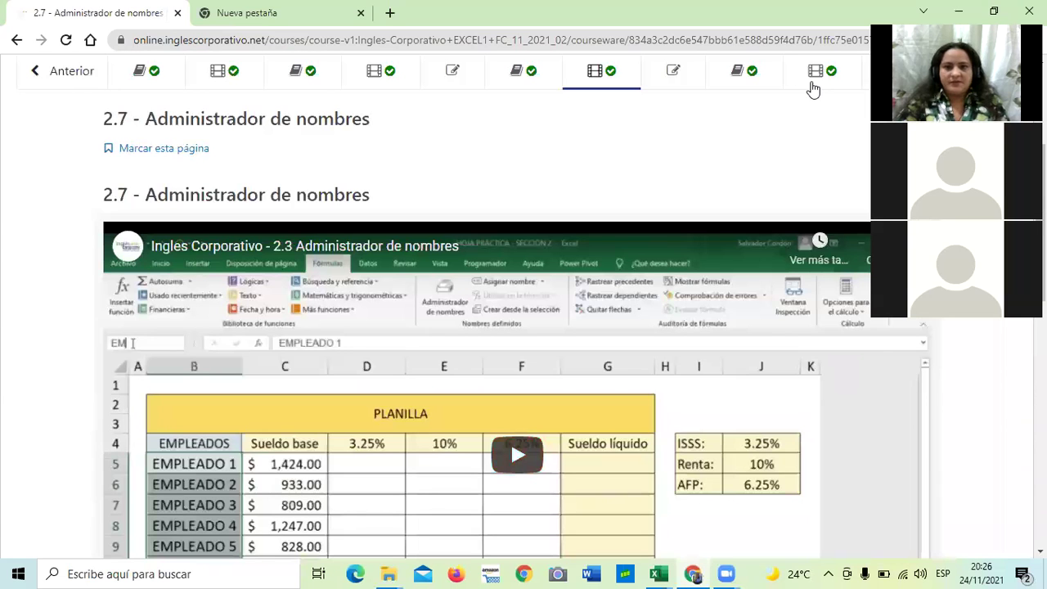
{"action": "scroll", "coordinate": [671, 148], "scroll_direction": "up", "scroll_amount": 1}
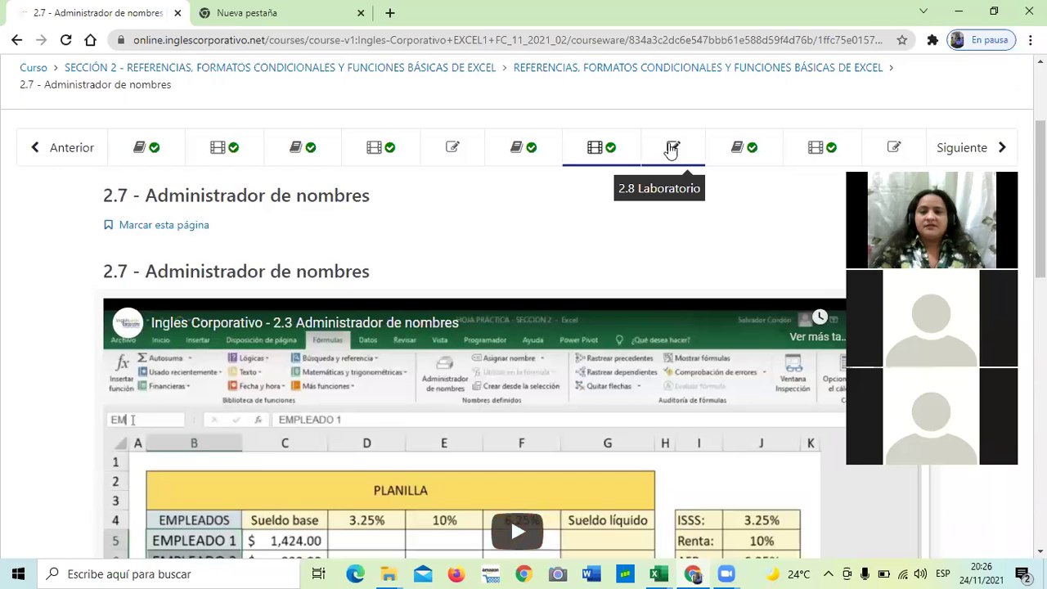
{"action": "left_click", "coordinate": [744, 148]}
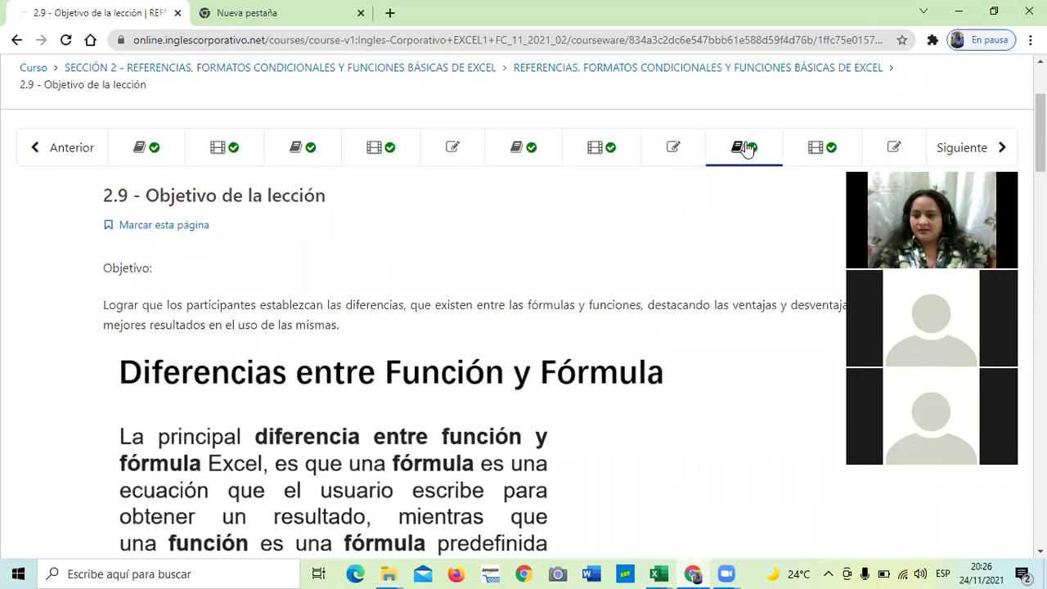
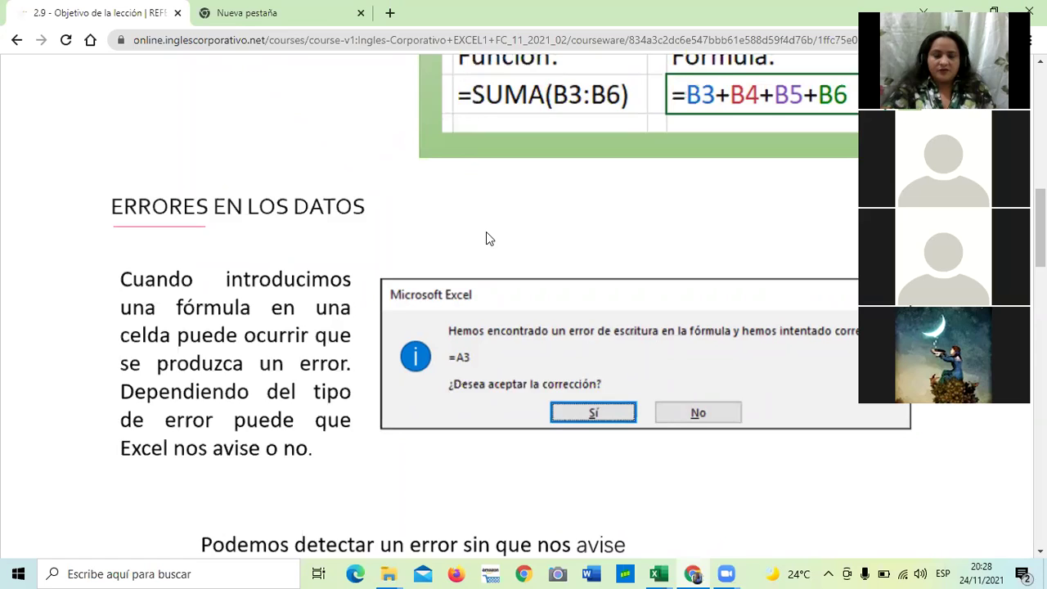
Read the lesson's ERRORES EN LOS DATOS section on formula correction messages and the error symbol shown in cells.
{"action": "scroll", "coordinate": [488, 239], "scroll_direction": "down", "scroll_amount": 2}
{"action": "scroll", "coordinate": [490, 249], "scroll_direction": "down", "scroll_amount": 1}
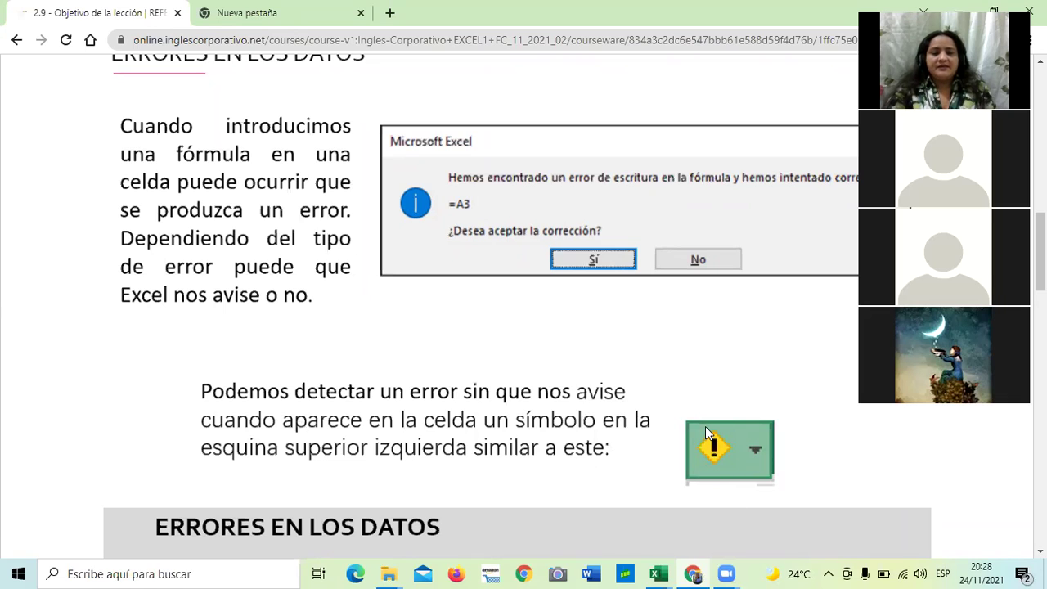
{"action": "scroll", "coordinate": [708, 431], "scroll_direction": "down", "scroll_amount": 1}
{"action": "scroll", "coordinate": [728, 368], "scroll_direction": "down", "scroll_amount": 1}
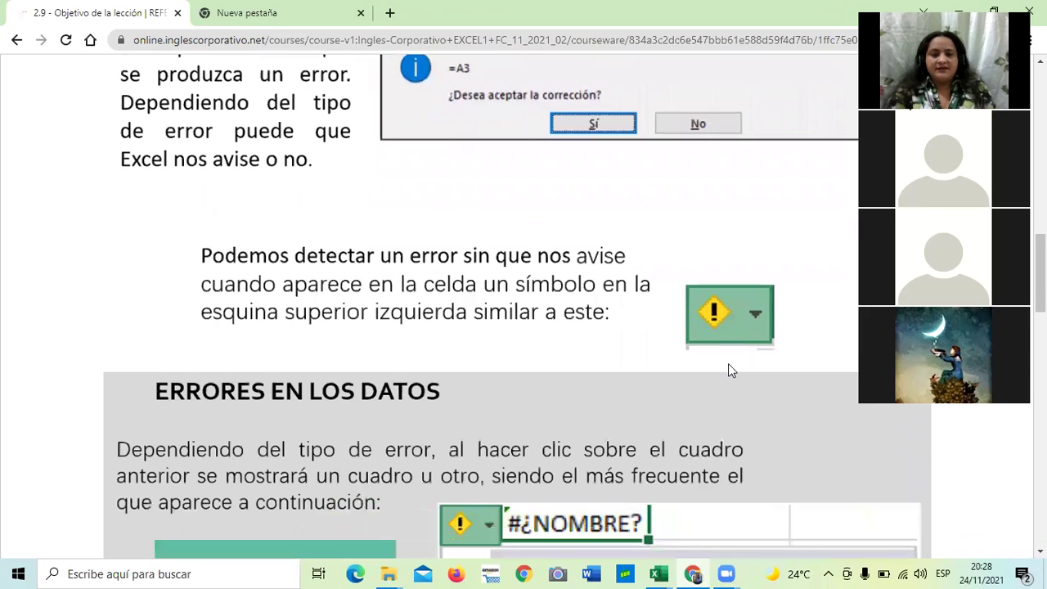
Read the lesson's ERRORES EN LOS DATOS part on the #¿NOMBRE? error menu options and the causes of the #####, #¡VALOR! and #¡DIV/0! errors.
{"action": "scroll", "coordinate": [730, 370], "scroll_direction": "down", "scroll_amount": 2}
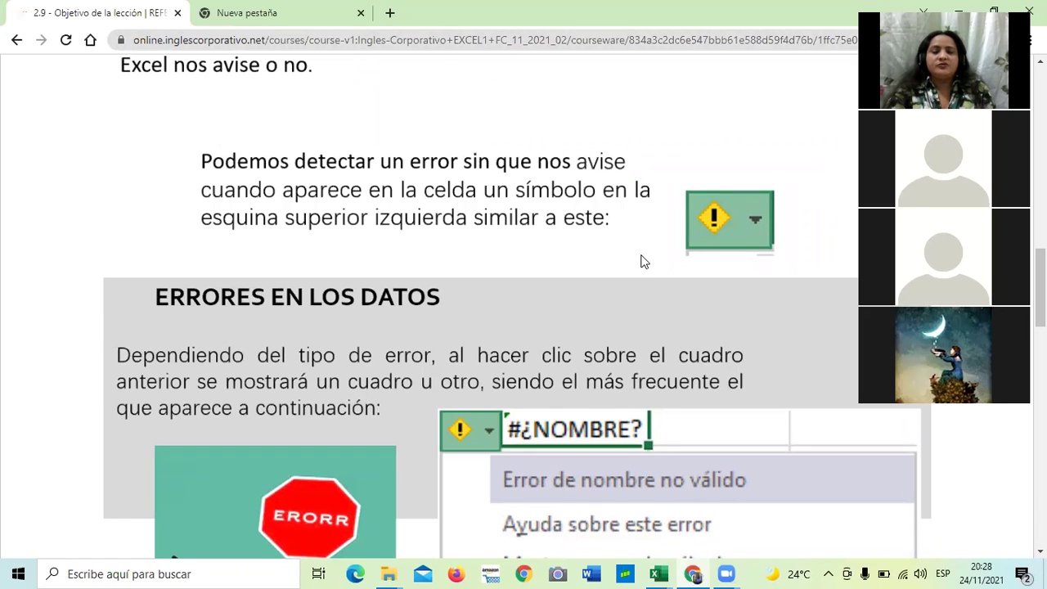
{"action": "scroll", "coordinate": [642, 262], "scroll_direction": "down", "scroll_amount": 2}
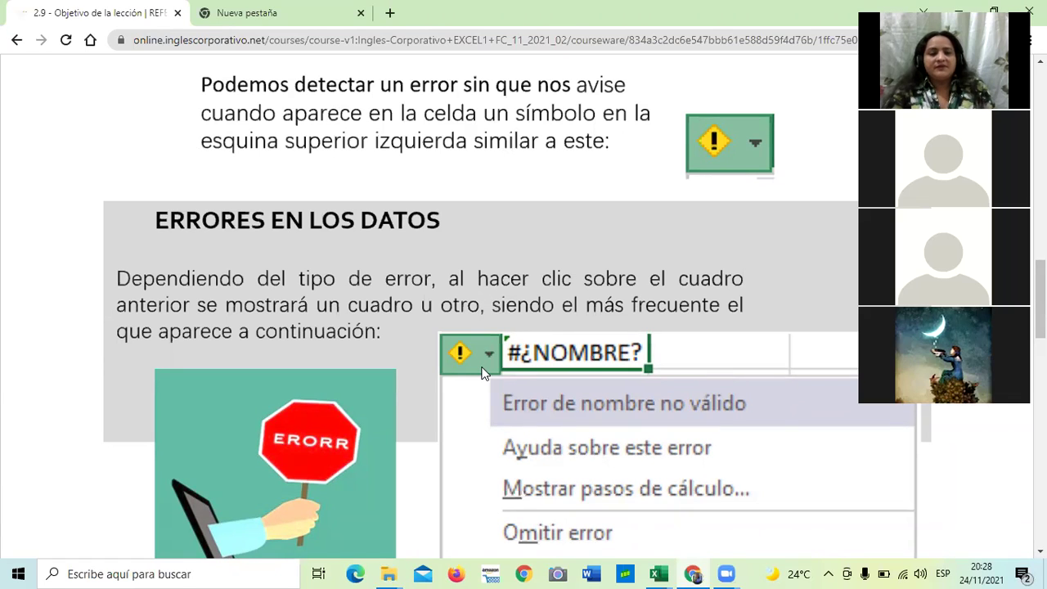
{"action": "scroll", "coordinate": [547, 326], "scroll_direction": "down", "scroll_amount": 2}
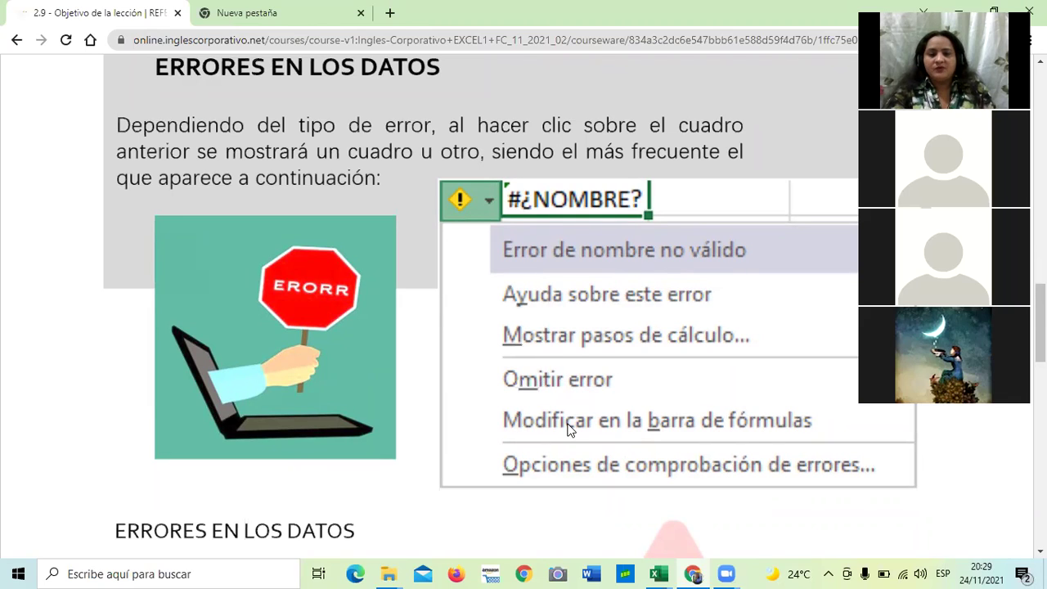
{"action": "scroll", "coordinate": [570, 431], "scroll_direction": "up", "scroll_amount": 1}
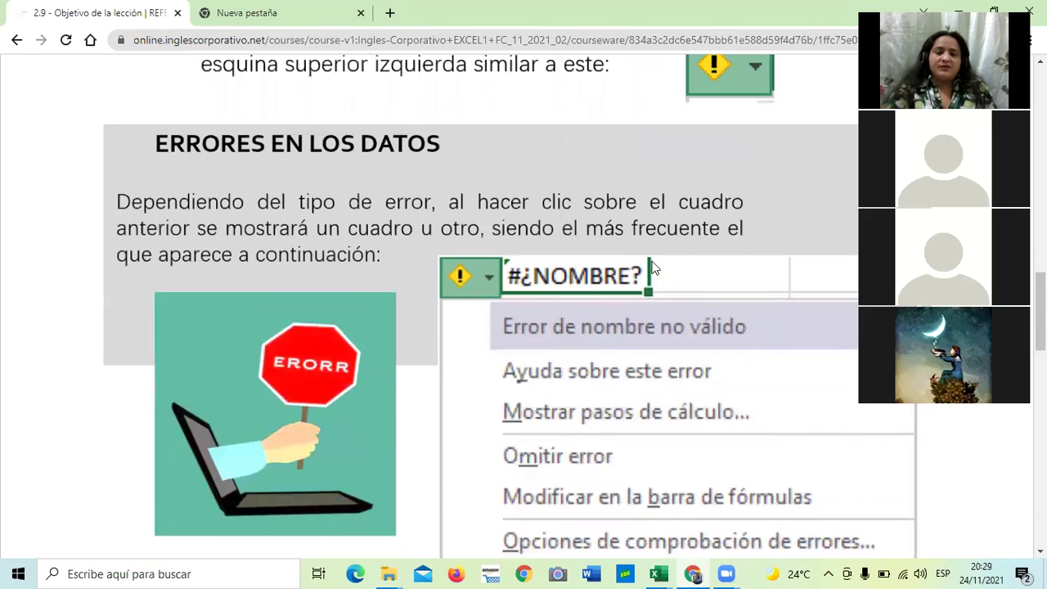
{"action": "scroll", "coordinate": [554, 310], "scroll_direction": "down", "scroll_amount": 1}
{"action": "scroll", "coordinate": [554, 311], "scroll_direction": "down", "scroll_amount": 1}
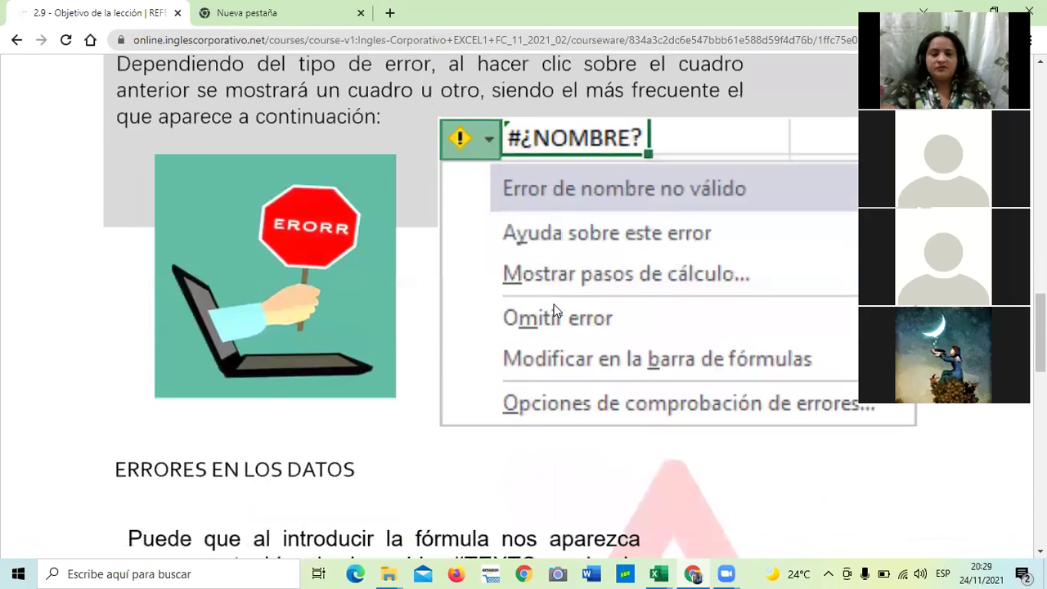
{"action": "scroll", "coordinate": [554, 311], "scroll_direction": "down", "scroll_amount": 3}
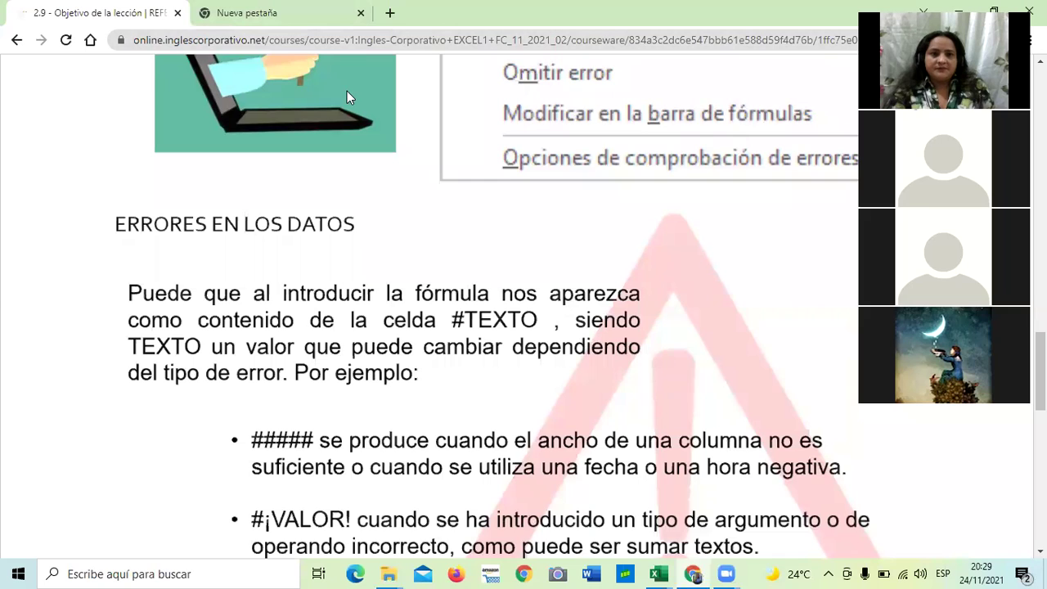
{"action": "scroll", "coordinate": [505, 289], "scroll_direction": "down", "scroll_amount": 1}
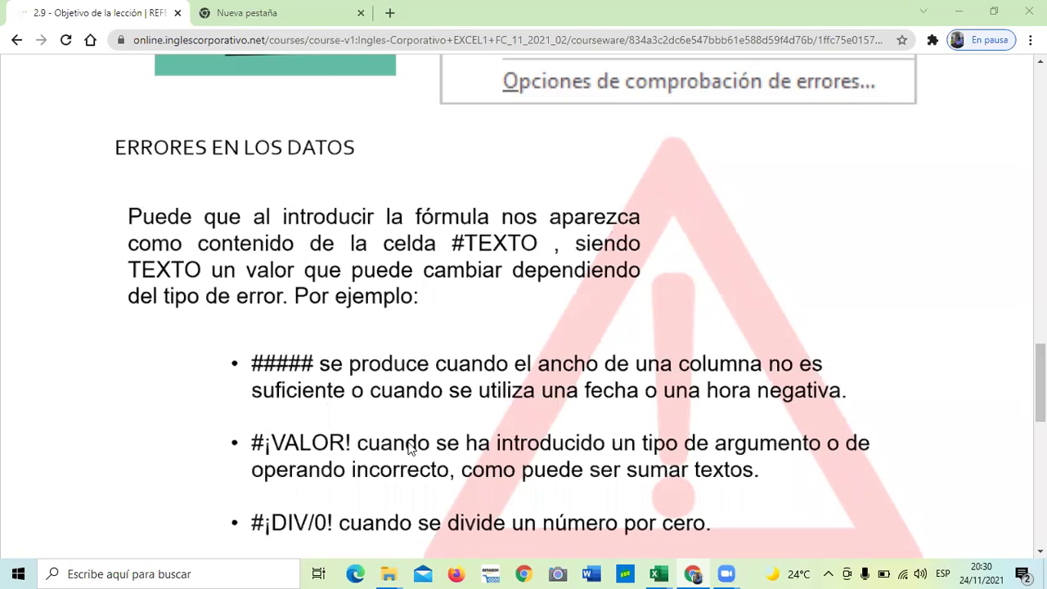
Read the course page's explanations of Excel data errors, from ##### through #¡NULO!
{"action": "scroll", "coordinate": [437, 436], "scroll_direction": "down", "scroll_amount": 1}
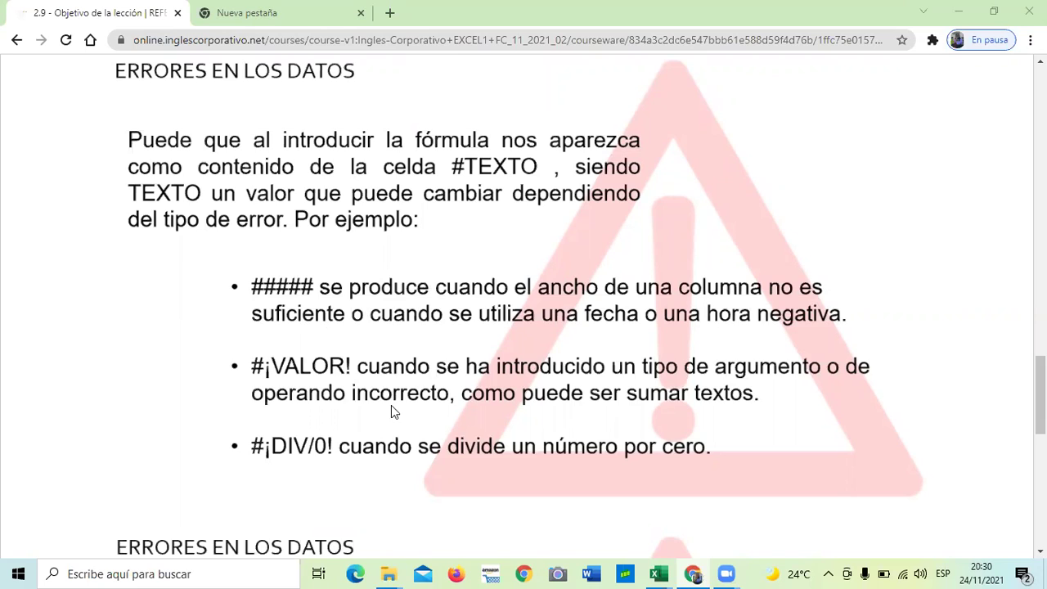
{"action": "scroll", "coordinate": [397, 411], "scroll_direction": "up", "scroll_amount": 1}
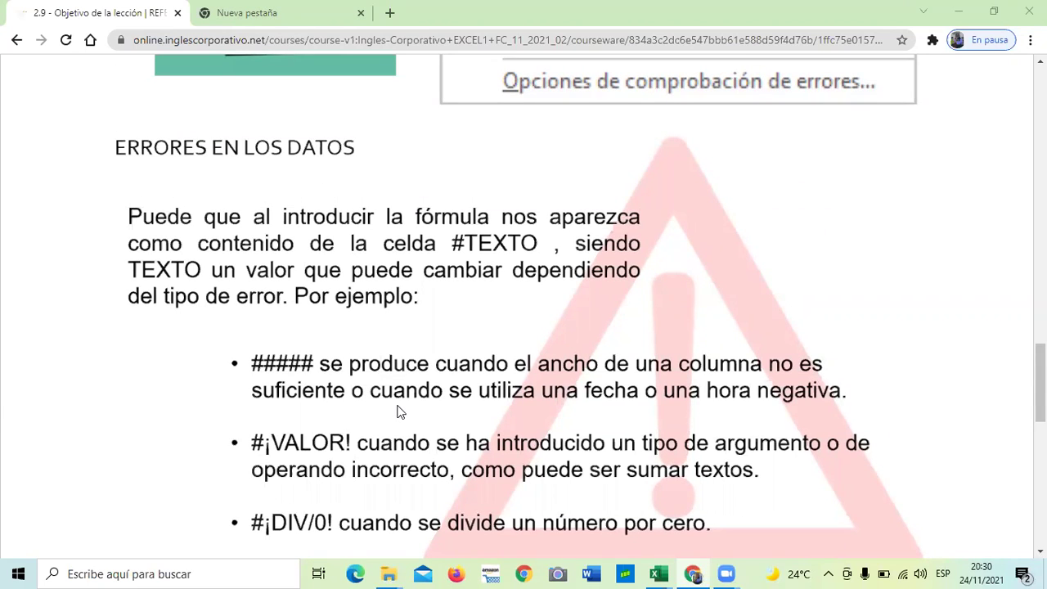
{"action": "scroll", "coordinate": [400, 411], "scroll_direction": "down", "scroll_amount": 1}
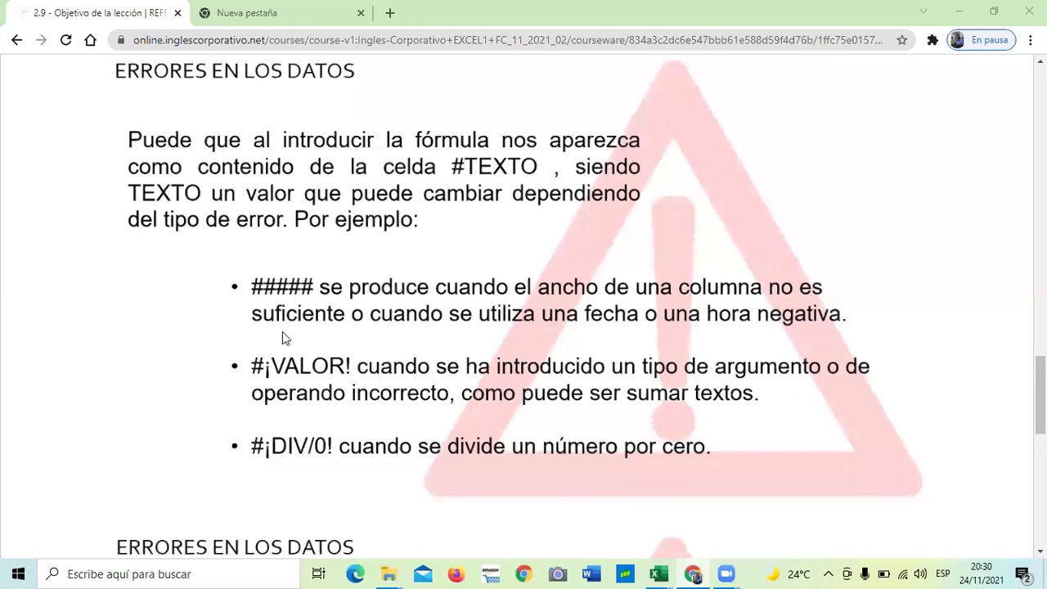
{"action": "scroll", "coordinate": [279, 386], "scroll_direction": "down", "scroll_amount": 1}
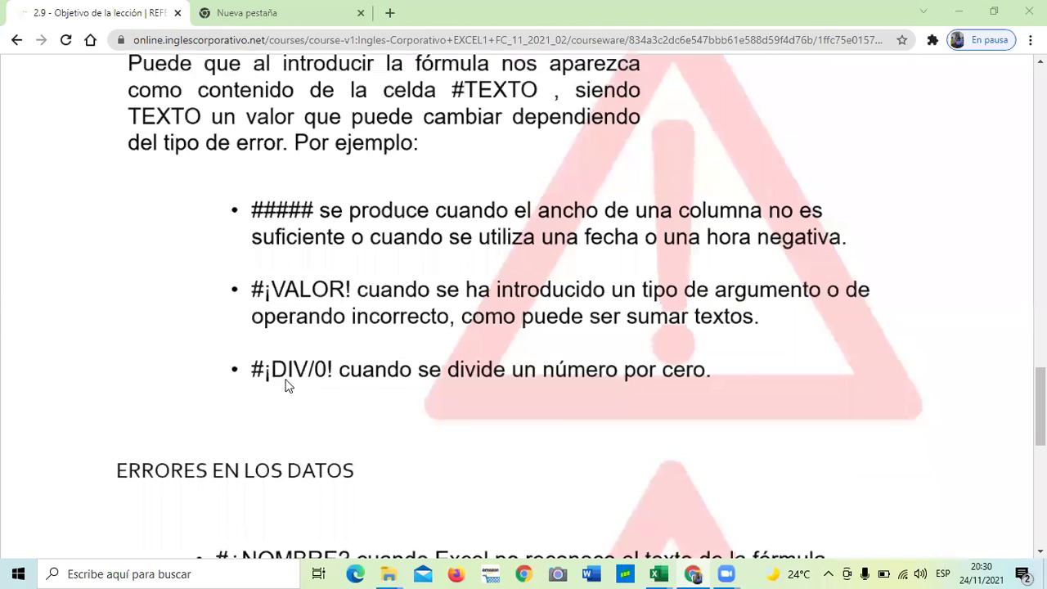
{"action": "scroll", "coordinate": [444, 410], "scroll_direction": "down", "scroll_amount": 2}
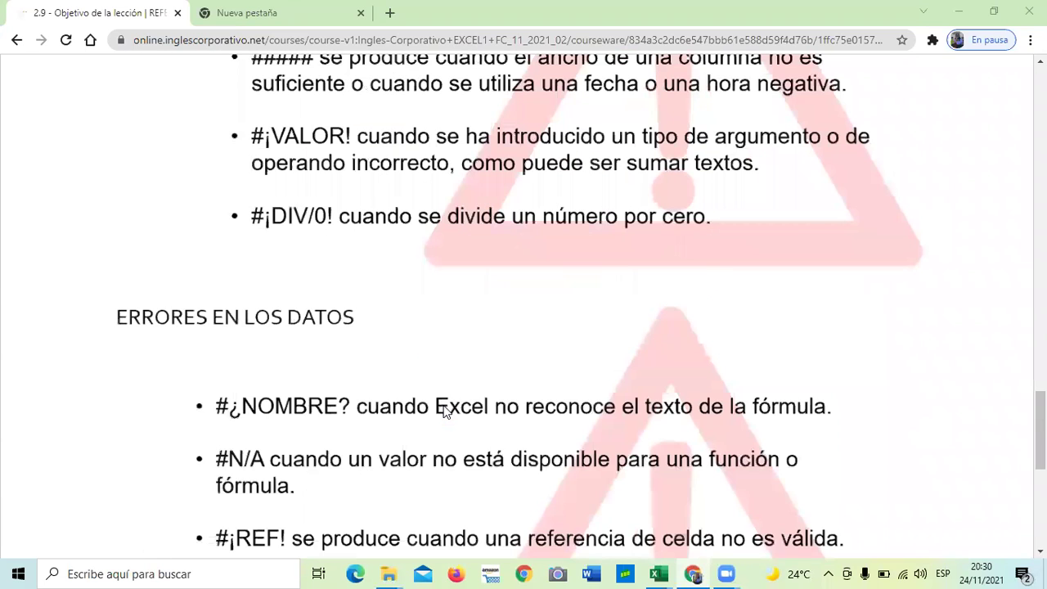
{"action": "scroll", "coordinate": [444, 411], "scroll_direction": "down", "scroll_amount": 1}
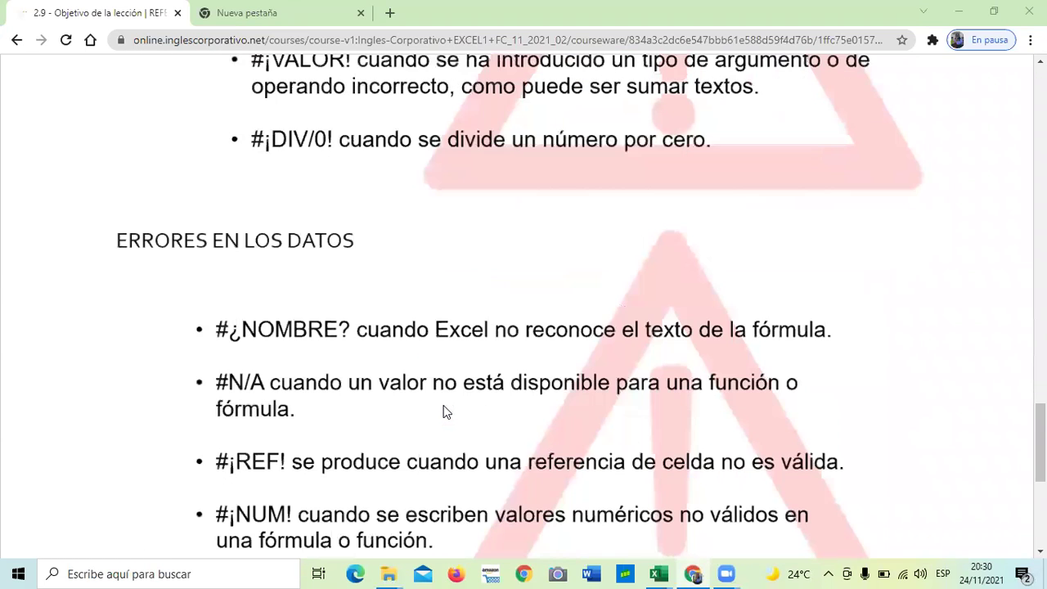
{"action": "scroll", "coordinate": [443, 410], "scroll_direction": "down", "scroll_amount": 1}
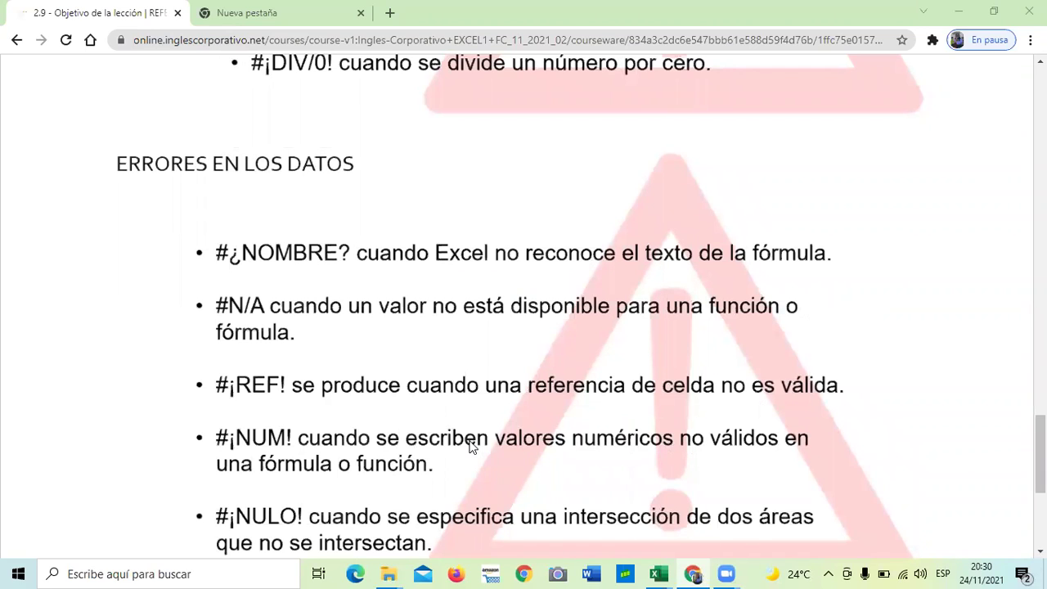
{"action": "scroll", "coordinate": [470, 445], "scroll_direction": "down", "scroll_amount": 1}
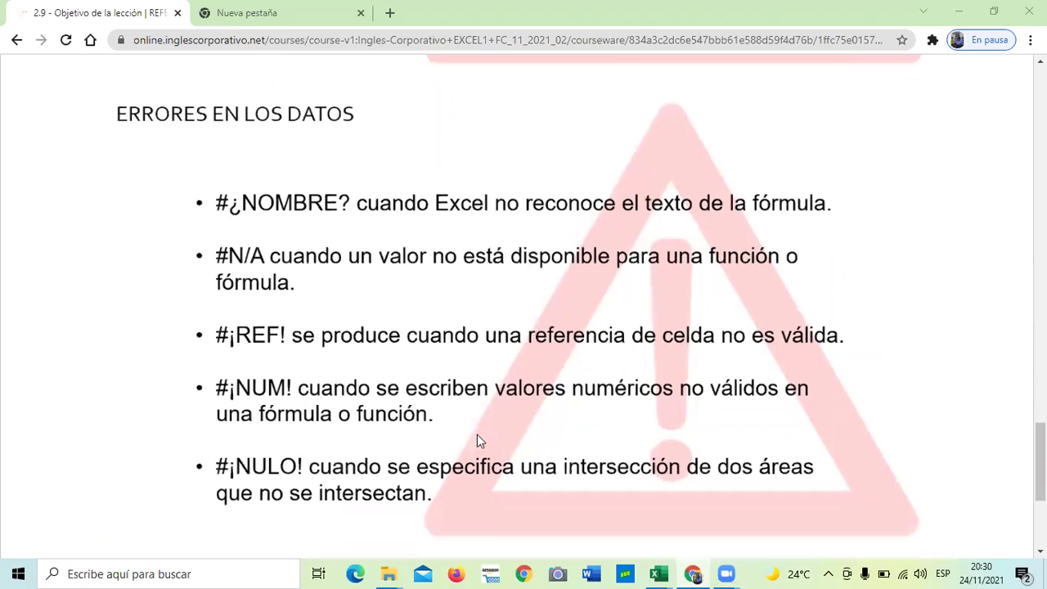
{"action": "scroll", "coordinate": [477, 442], "scroll_direction": "down", "scroll_amount": 2}
{"action": "scroll", "coordinate": [327, 159], "scroll_direction": "up", "scroll_amount": 2}
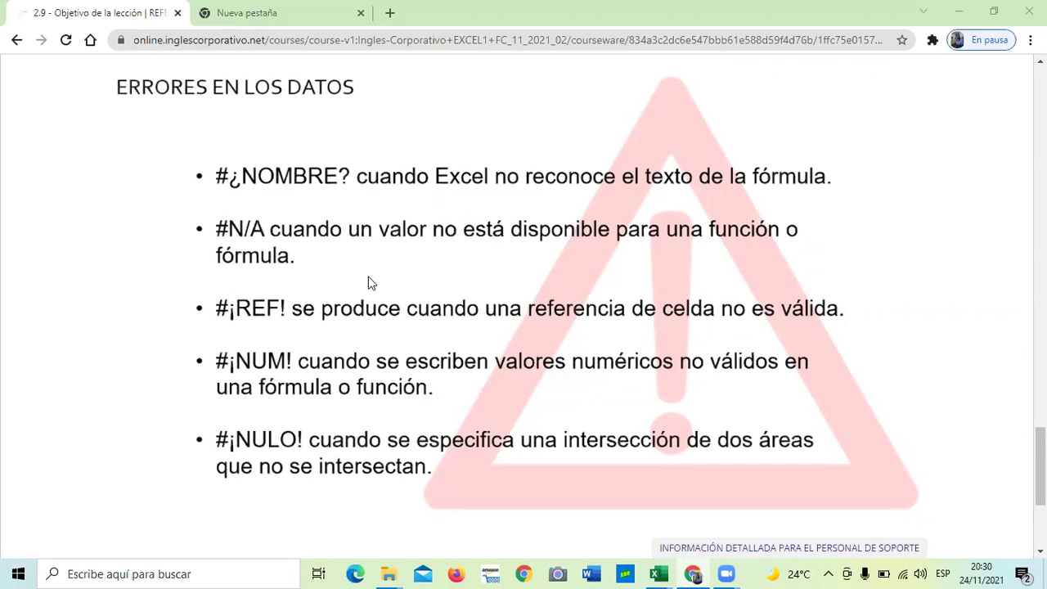
{"action": "scroll", "coordinate": [315, 470], "scroll_direction": "up", "scroll_amount": 1}
{"action": "scroll", "coordinate": [314, 470], "scroll_direction": "down", "scroll_amount": 2}
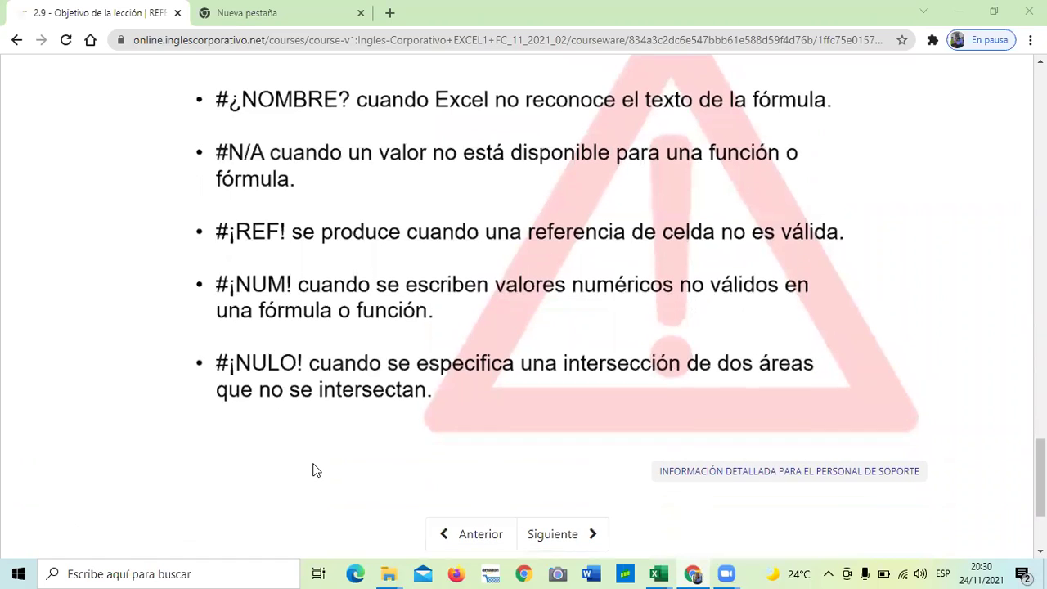
Go to the next course unit, 2.10 - Fórmulas y funciones básicas, and set the system volume to 100.
{"action": "left_click", "coordinate": [570, 535]}
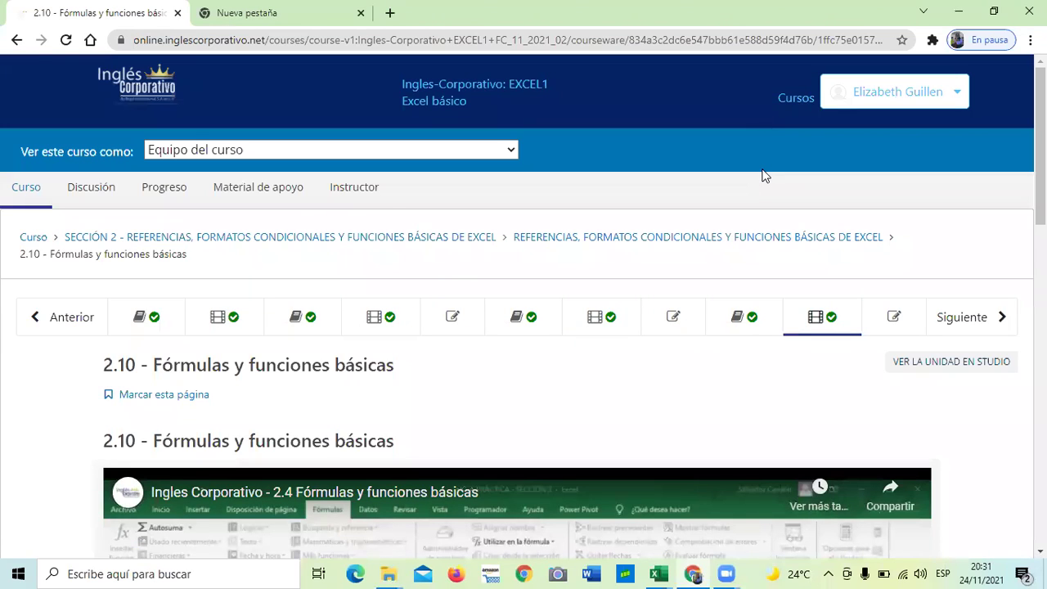
{"action": "key", "text": "XF86AudioLowerVolume"}
{"action": "key", "text": "XF86AudioLowerVolume"}
{"action": "key", "text": "XF86AudioLowerVolume"}
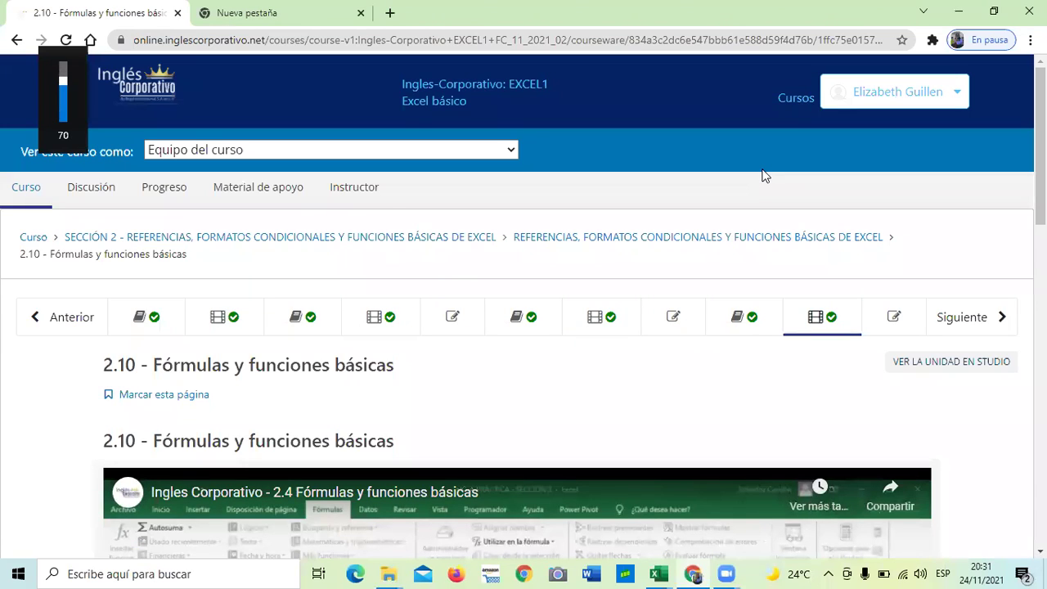
{"action": "key", "text": "XF86AudioRaiseVolume"}
{"action": "key", "text": "XF86AudioRaiseVolume"}
{"action": "key", "text": "XF86AudioRaiseVolume"}
{"action": "key", "text": "XF86AudioRaiseVolume"}
{"action": "key", "text": "XF86AudioRaiseVolume"}
{"action": "key", "text": "XF86AudioRaiseVolume"}
{"action": "key", "text": "XF86AudioRaiseVolume"}
{"action": "key", "text": "XF86AudioRaiseVolume"}
{"action": "key", "text": "XF86AudioRaiseVolume"}
{"action": "key", "text": "XF86AudioRaiseVolume"}
{"action": "key", "text": "XF86AudioRaiseVolume"}
{"action": "key", "text": "XF86AudioRaiseVolume"}
{"action": "key", "text": "XF86AudioRaiseVolume"}
{"action": "key", "text": "XF86AudioRaiseVolume"}
{"action": "key", "text": "XF86AudioRaiseVolume"}
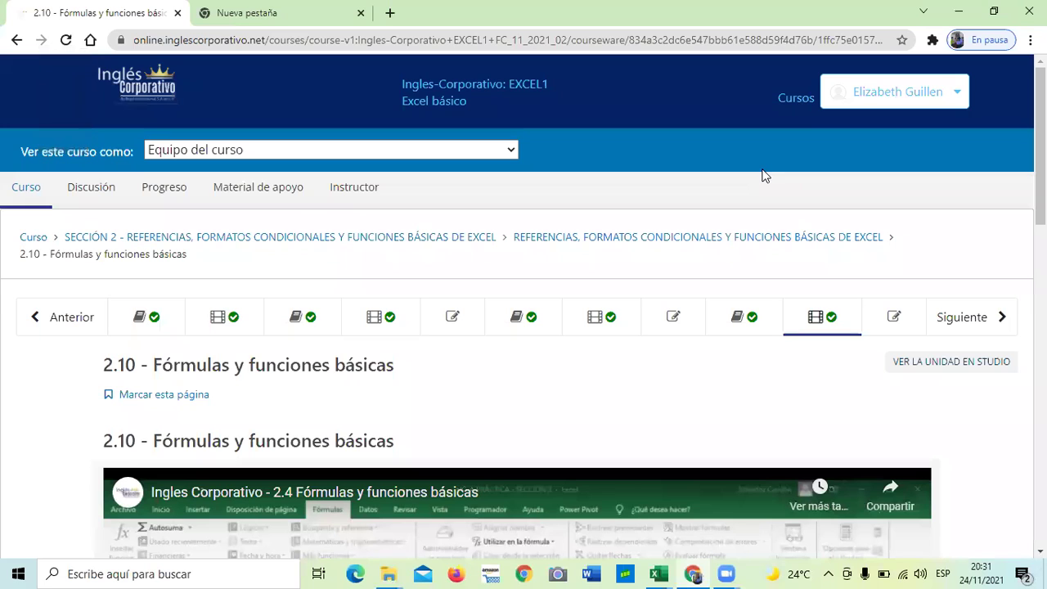
{"action": "key", "text": "XF86AudioRaiseVolume"}
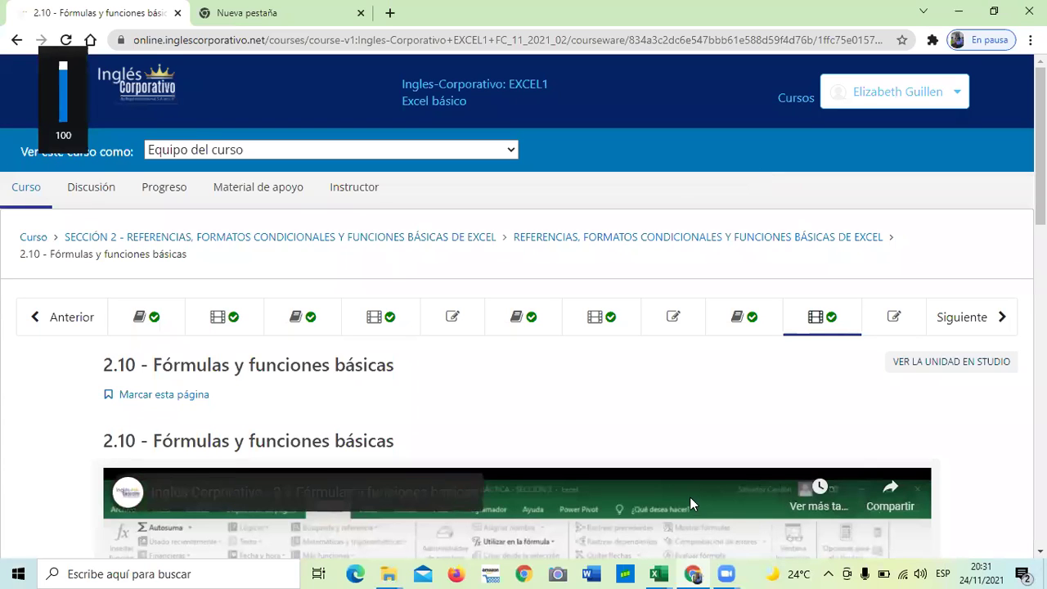
Play the embedded lesson video 2.4 Fórmulas y funciones básicas.
{"action": "scroll", "coordinate": [663, 346], "scroll_direction": "down", "scroll_amount": 2}
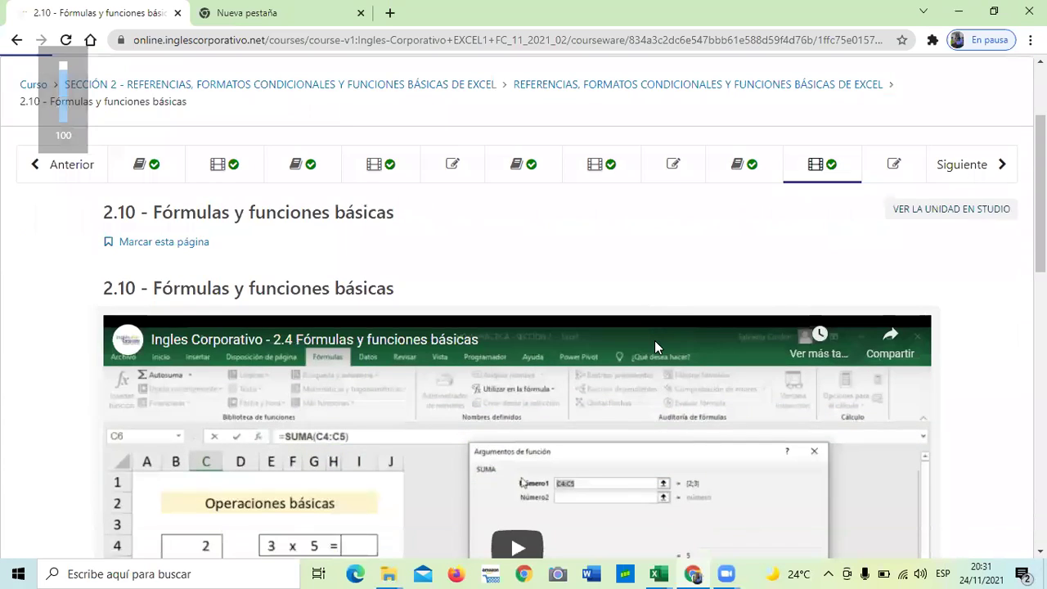
{"action": "scroll", "coordinate": [655, 344], "scroll_direction": "down", "scroll_amount": 2}
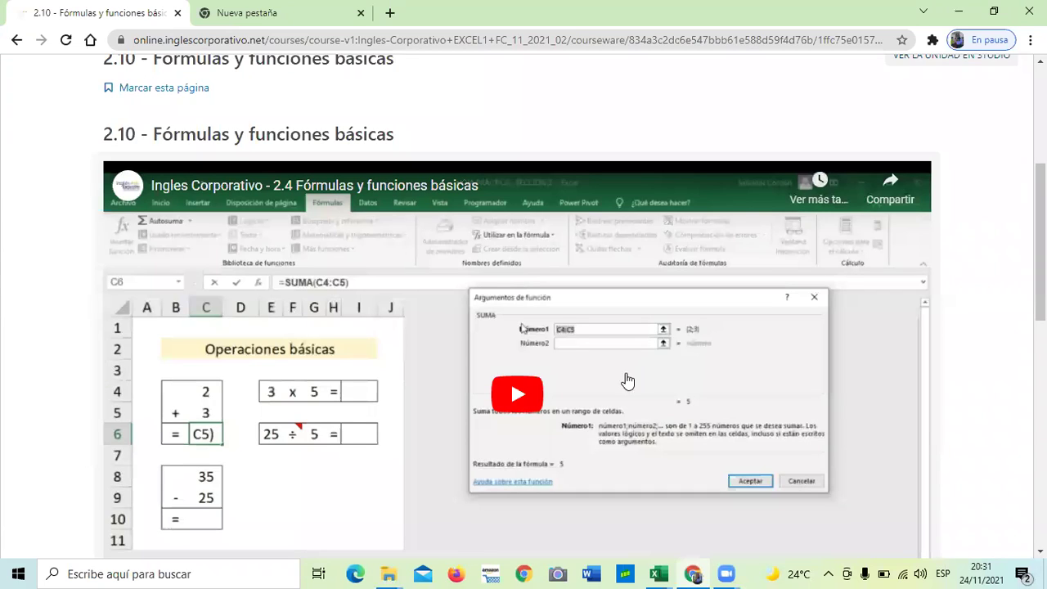
{"action": "key", "text": "XF86AudioRaiseVolume"}
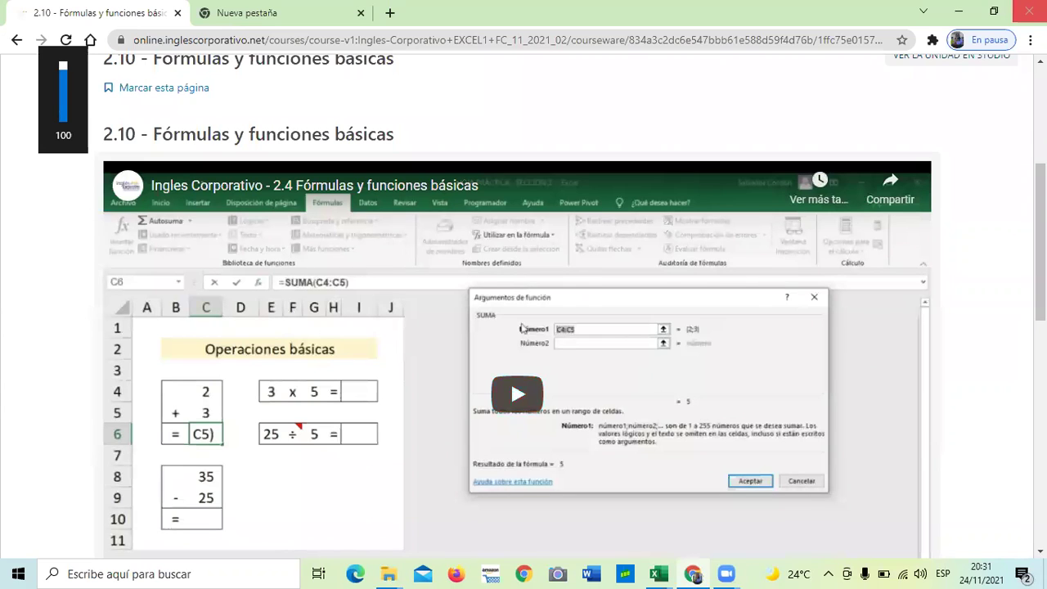
{"action": "scroll", "coordinate": [637, 352], "scroll_direction": "down", "scroll_amount": 1}
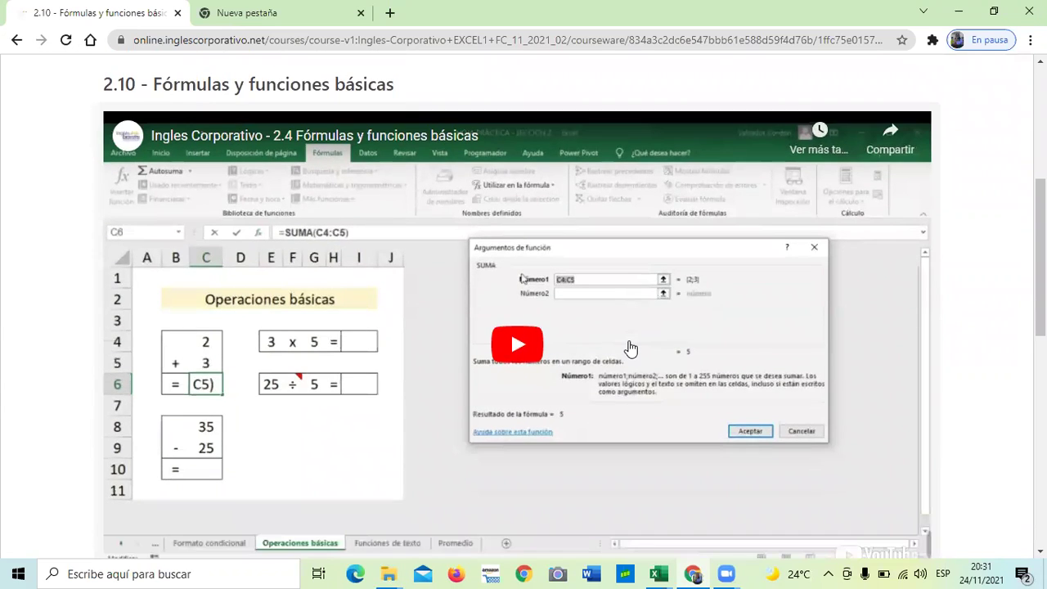
{"action": "scroll", "coordinate": [631, 350], "scroll_direction": "up", "scroll_amount": 1}
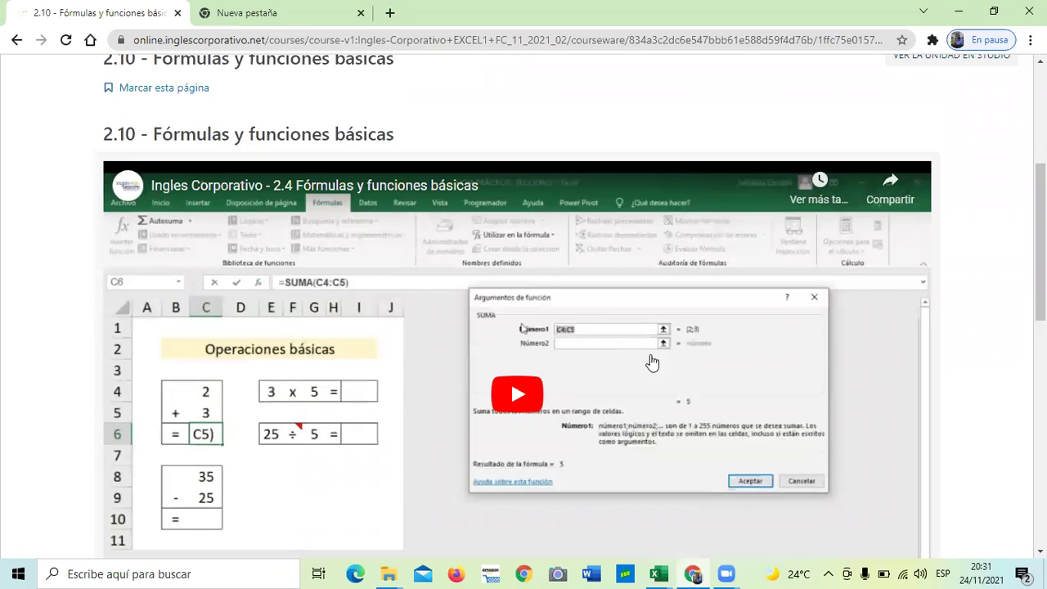
{"action": "scroll", "coordinate": [655, 363], "scroll_direction": "down", "scroll_amount": 2}
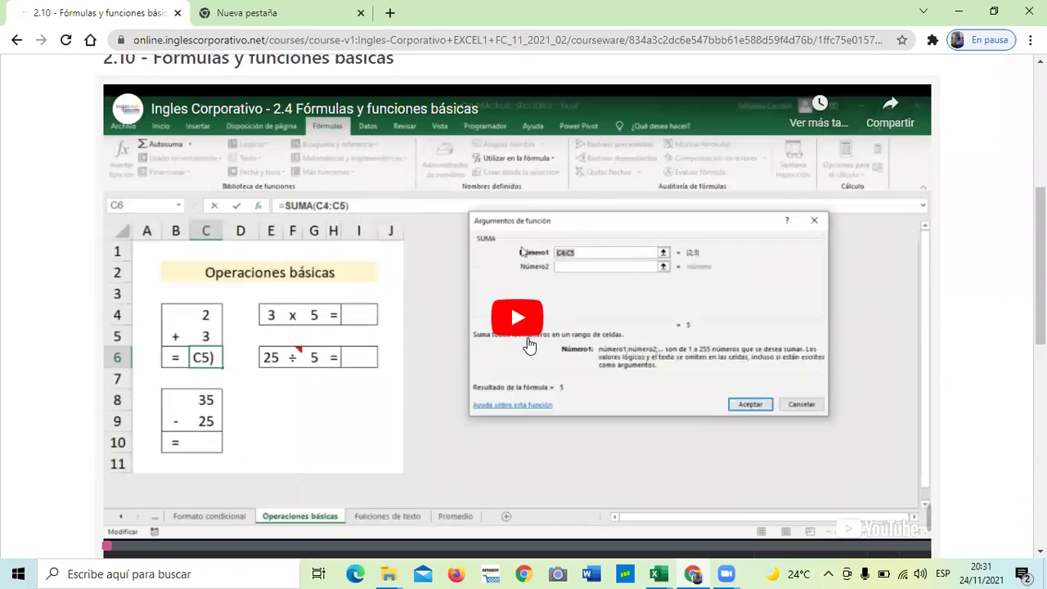
{"action": "left_click", "coordinate": [520, 318]}
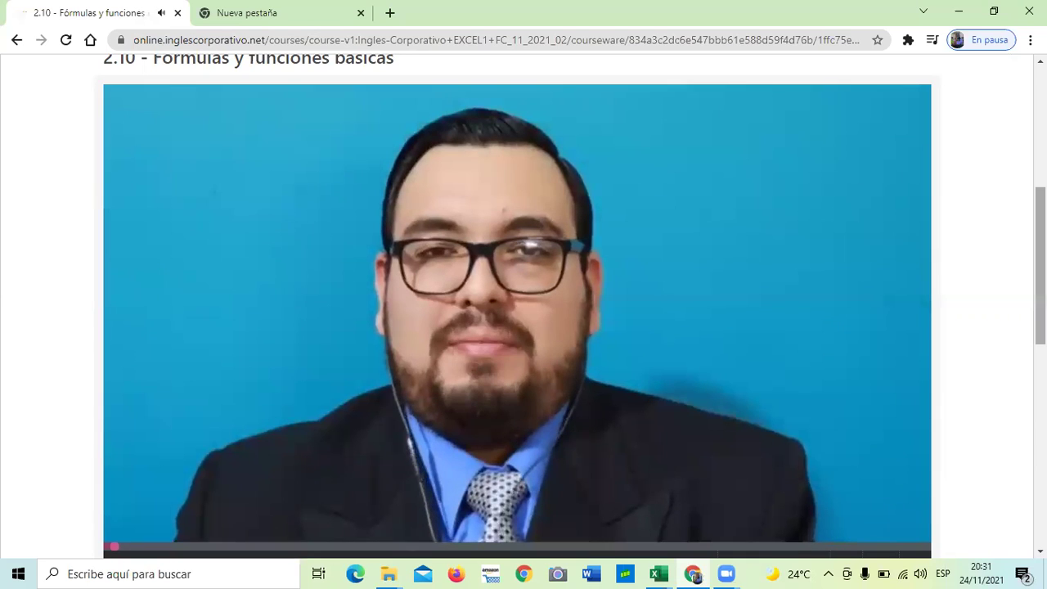
Watch the lesson video's demonstration of basic operations and the SUMA function with the system volume at maximum.
{"action": "key", "text": "XF86AudioRaiseVolume"}
{"action": "key", "text": "XF86AudioRaiseVolume"}
{"action": "key", "text": "XF86AudioRaiseVolume"}
{"action": "key", "text": "XF86AudioRaiseVolume"}
{"action": "key", "text": "XF86AudioRaiseVolume"}
{"action": "key", "text": "XF86AudioRaiseVolume"}
{"action": "key", "text": "XF86AudioRaiseVolume"}
{"action": "key", "text": "XF86AudioRaiseVolume"}
{"action": "key", "text": "XF86AudioRaiseVolume"}
{"action": "key", "text": "XF86AudioRaiseVolume"}
{"action": "key", "text": "XF86AudioRaiseVolume"}
{"action": "key", "text": "XF86AudioRaiseVolume"}
{"action": "key", "text": "XF86AudioRaiseVolume"}
{"action": "key", "text": "XF86AudioRaiseVolume"}
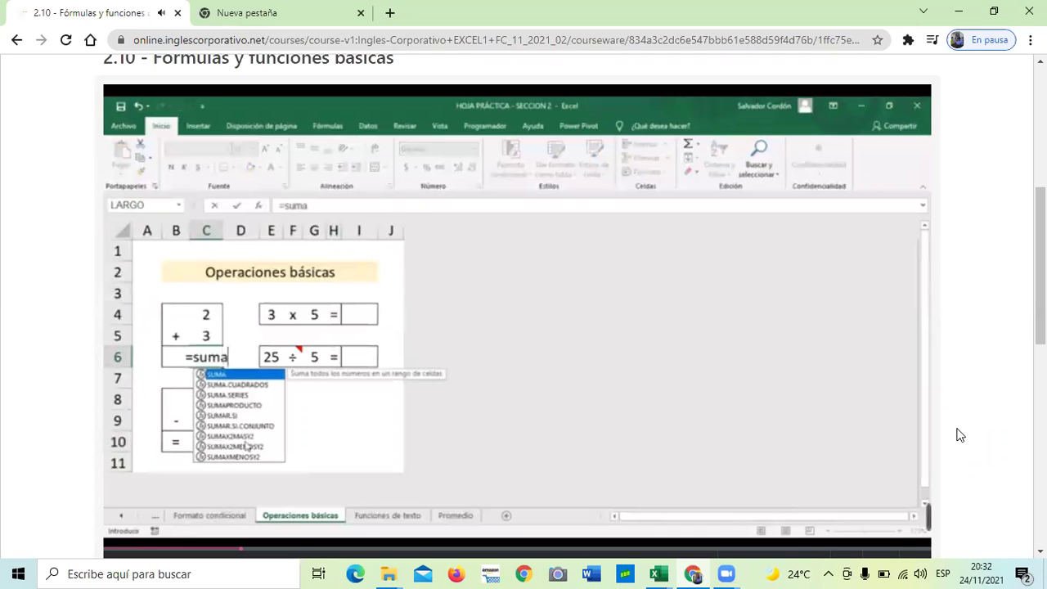
{"action": "mouse_move", "coordinate": [530, 88]}
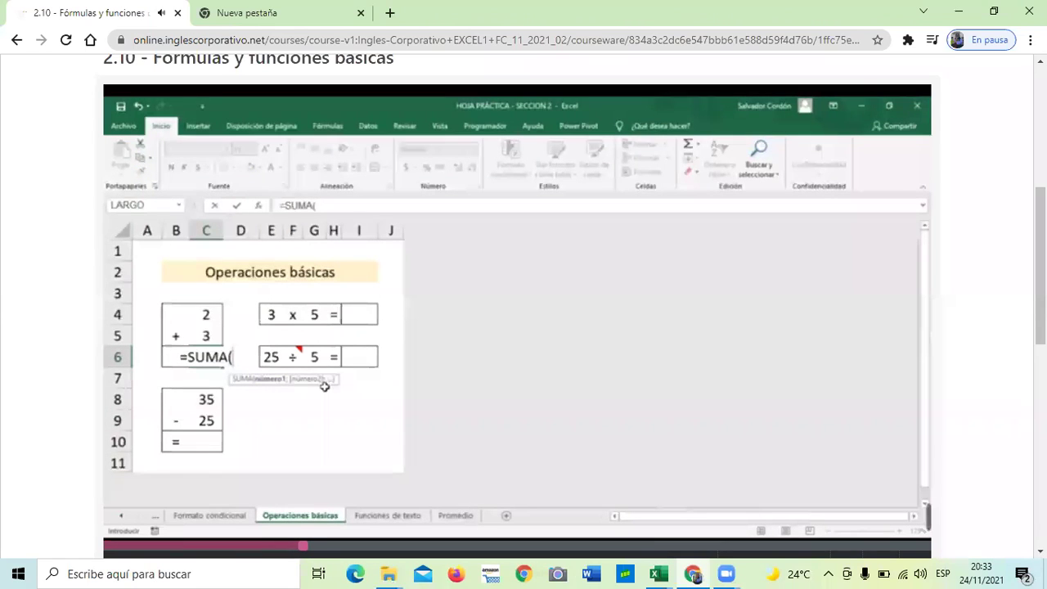
{"action": "mouse_move", "coordinate": [529, 285]}
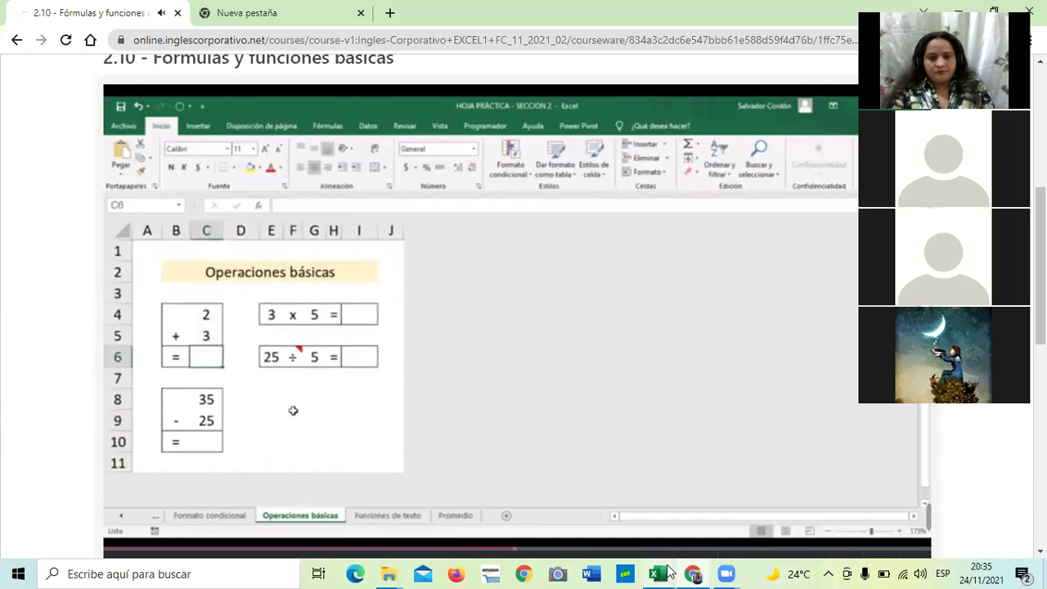
{"action": "mouse_move", "coordinate": [669, 571]}
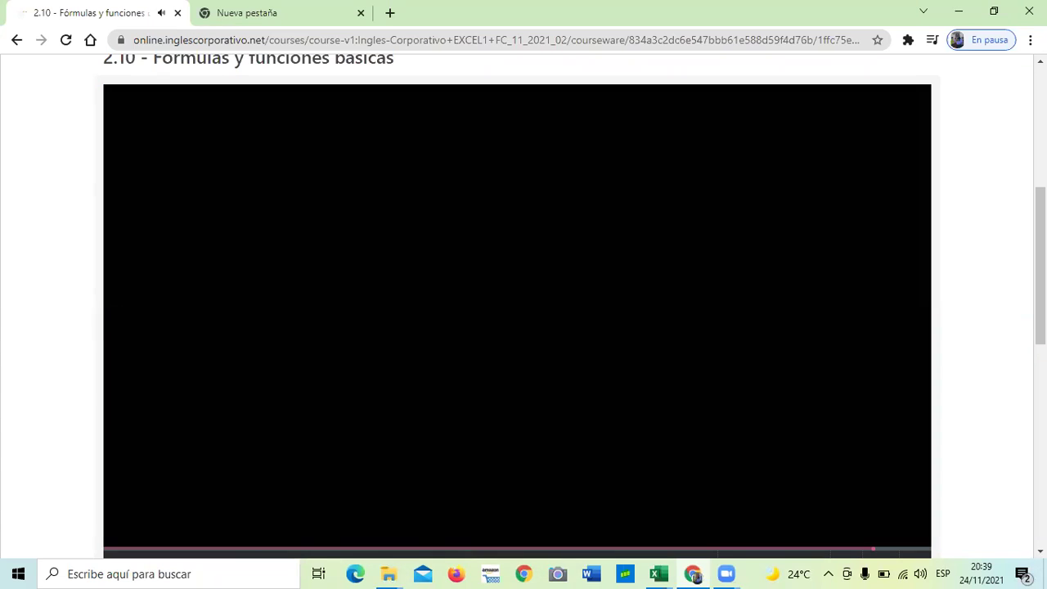
Switch to Excel and bring up the open workbook 2.4 Fórmulas y funciones básicas (4).
{"action": "scroll", "coordinate": [354, 334], "scroll_direction": "down", "scroll_amount": 2}
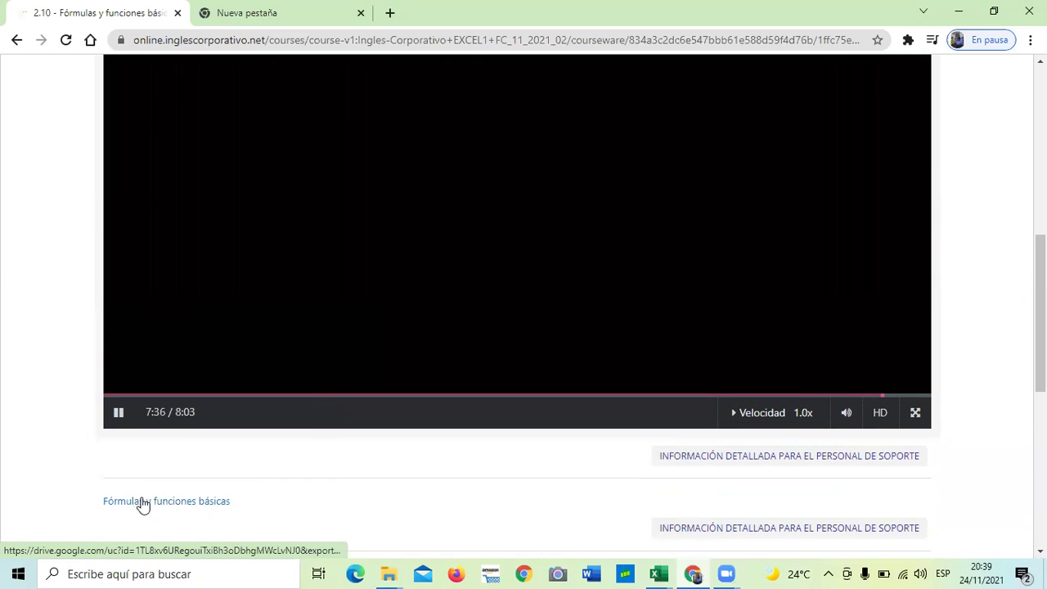
{"action": "mouse_move", "coordinate": [693, 573]}
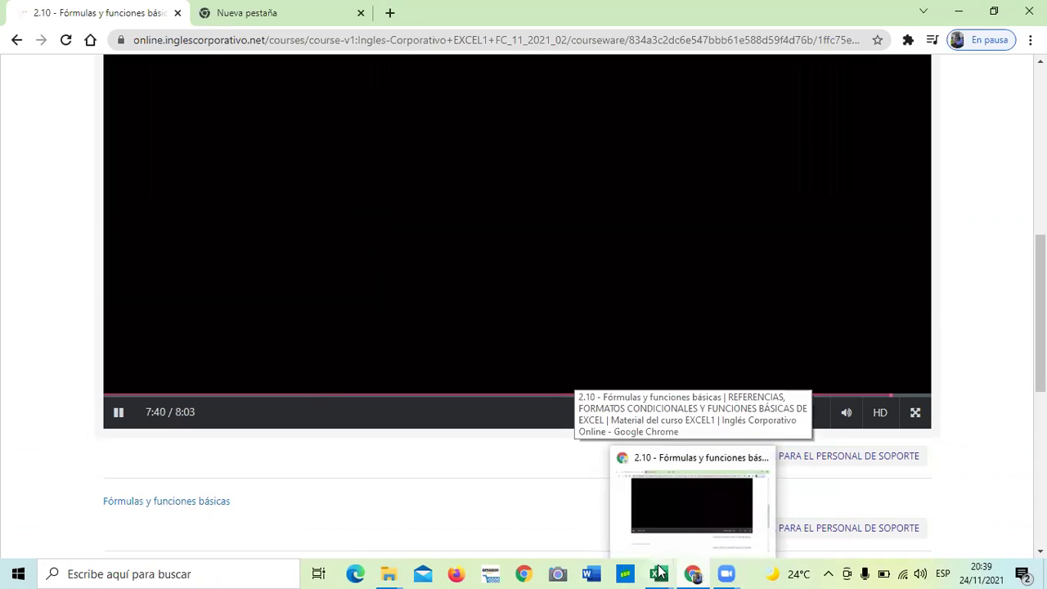
{"action": "mouse_move", "coordinate": [656, 573]}
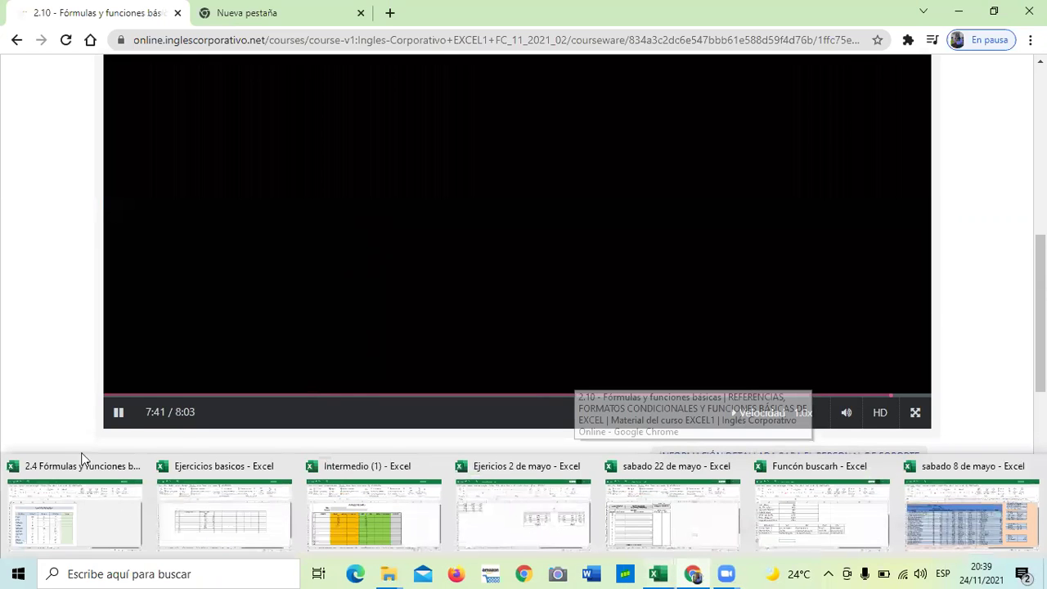
{"action": "left_click", "coordinate": [62, 527]}
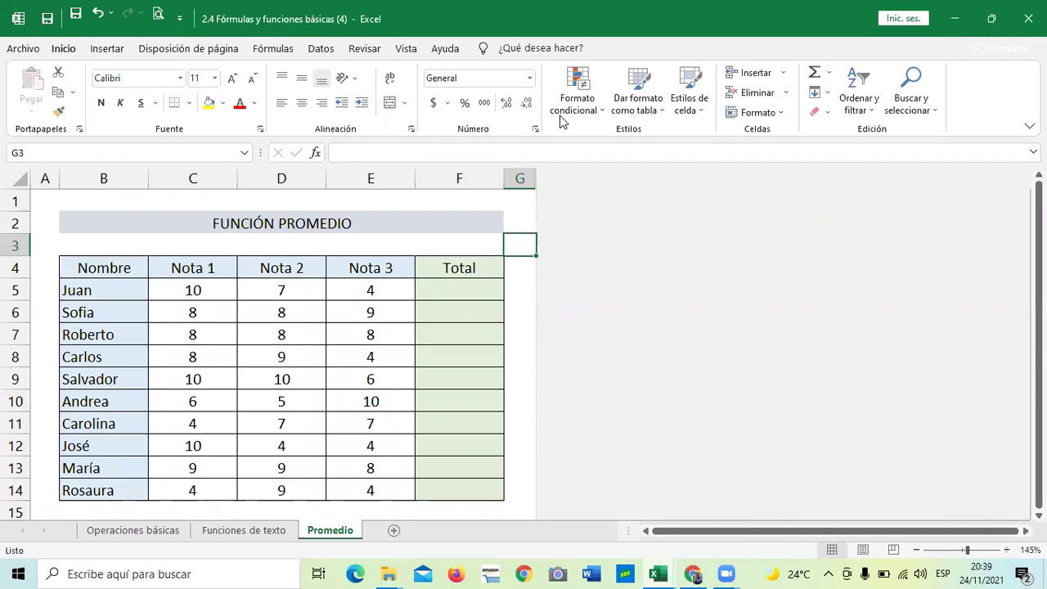
Look over the exercises on the workbook's Operaciones básicas, Funciones de texto and Promedio sheets.
{"action": "left_click", "coordinate": [142, 531]}
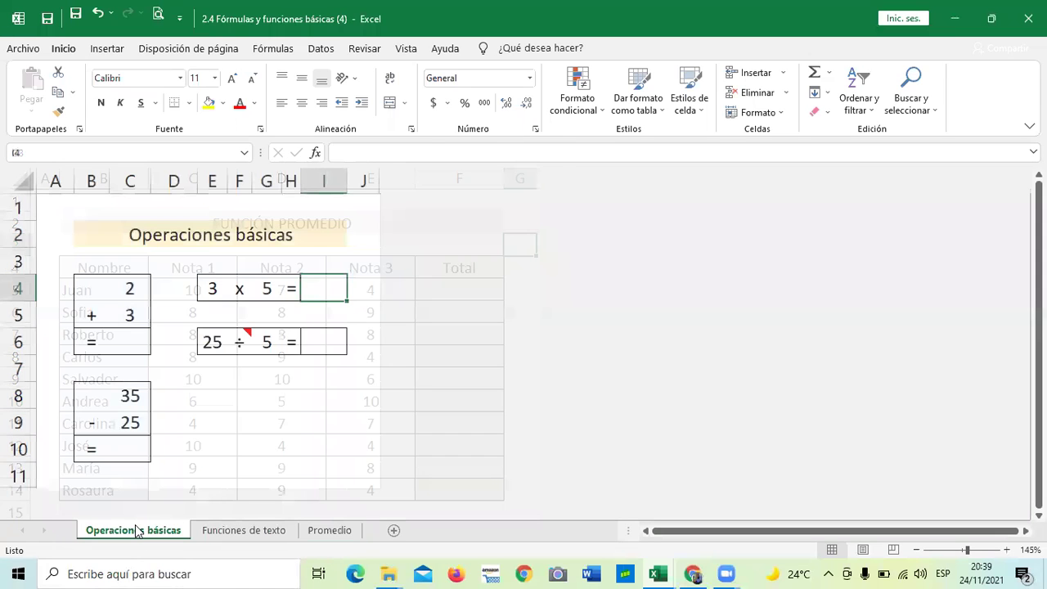
{"action": "left_click", "coordinate": [232, 530]}
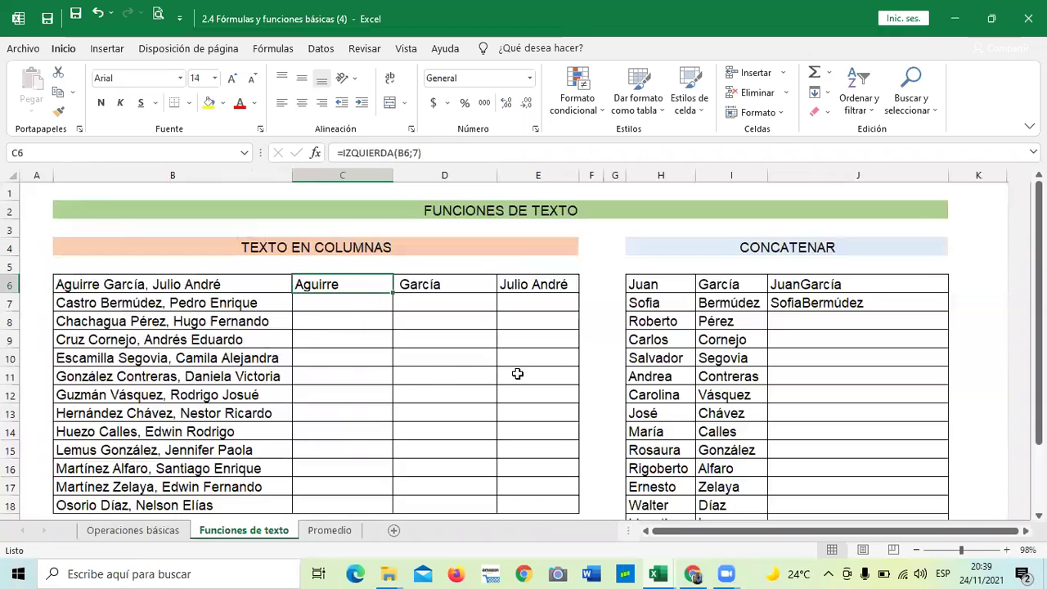
{"action": "scroll", "coordinate": [517, 374], "scroll_direction": "down", "scroll_amount": 3}
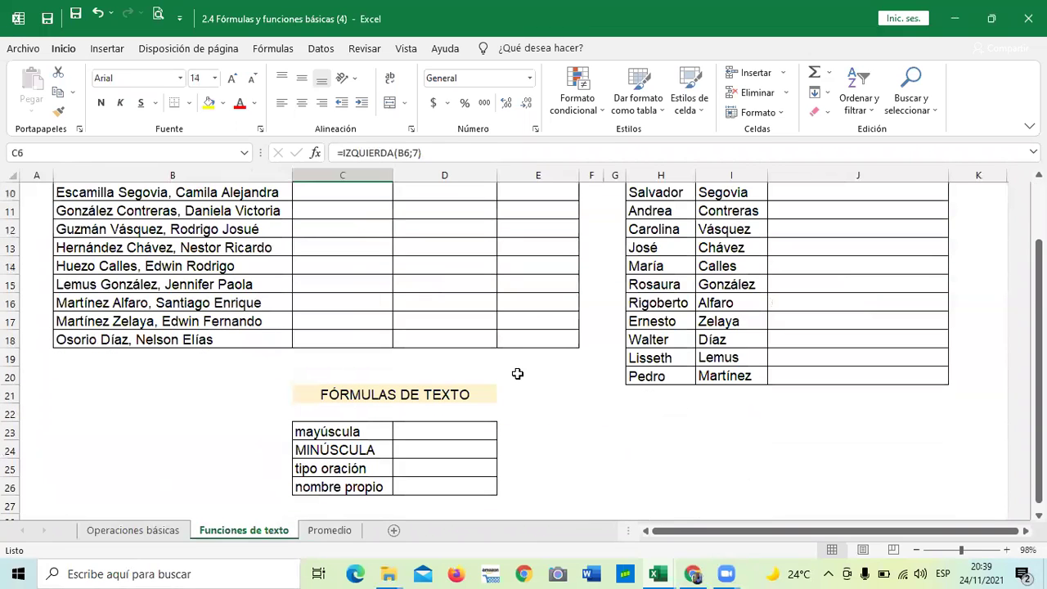
{"action": "left_click", "coordinate": [327, 532]}
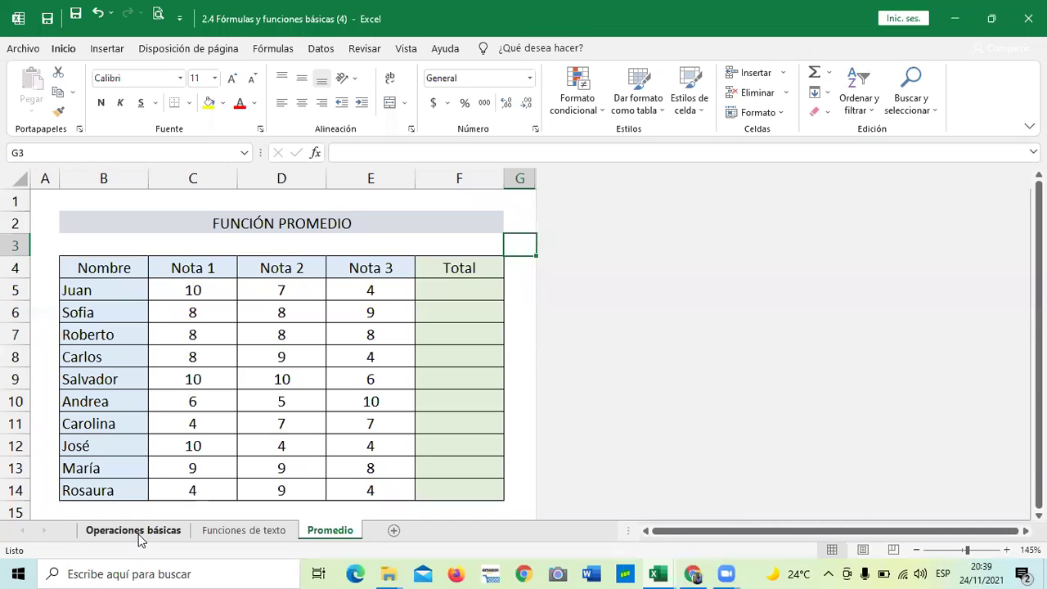
Go back to the Operaciones básicas sheet.
{"action": "left_click", "coordinate": [138, 531]}
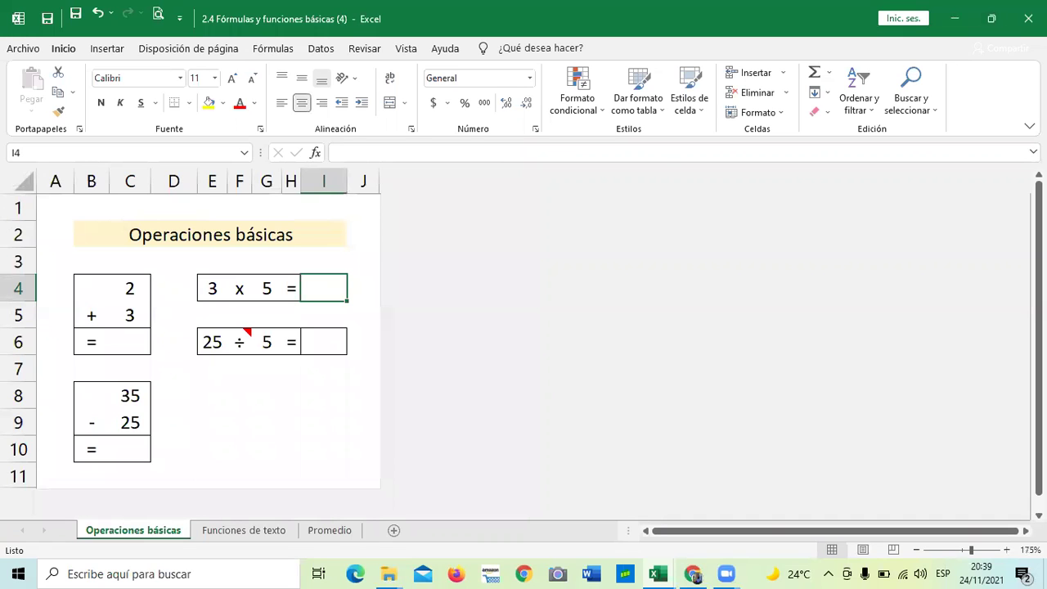
Try adding C4 and C5 into C6 with AutoSum, and undo that sum.
{"action": "left_click_drag", "start_coordinate": [122, 287], "coordinate": [124, 342]}
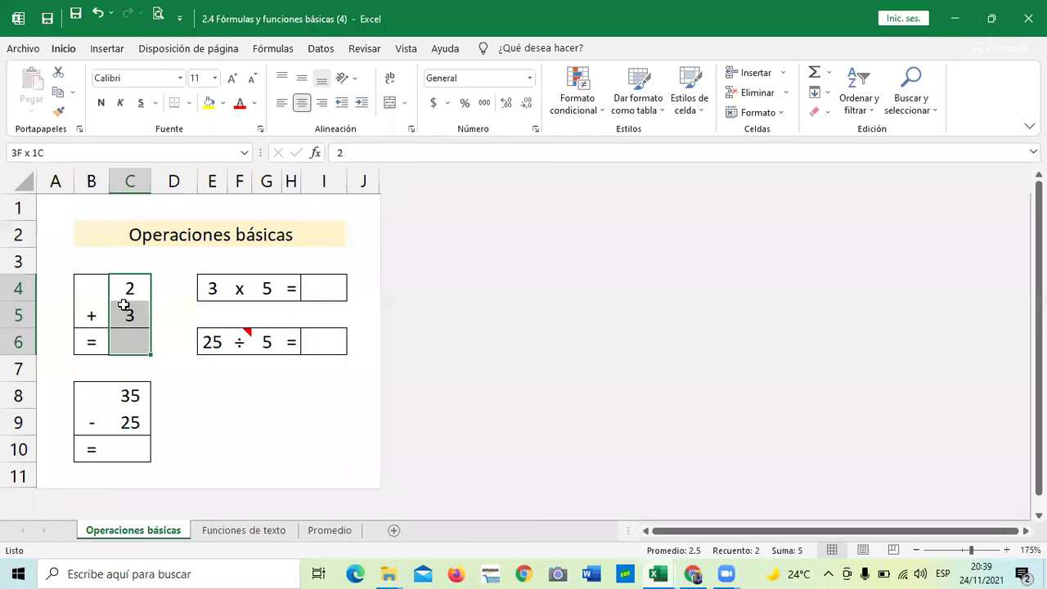
{"action": "left_click", "coordinate": [815, 72]}
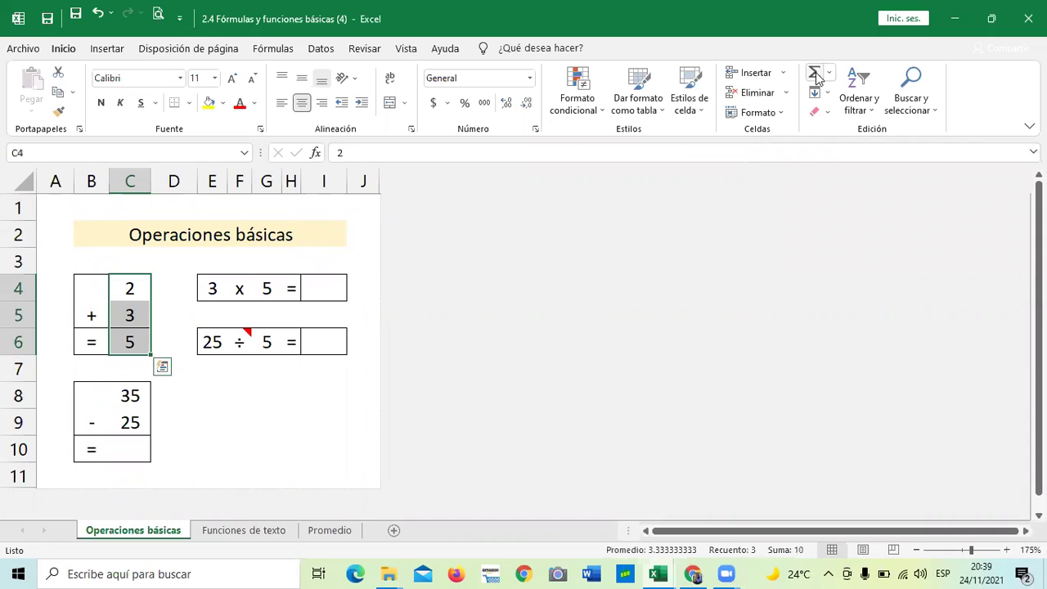
{"action": "left_click", "coordinate": [259, 413]}
{"action": "key", "text": "ctrl+z"}
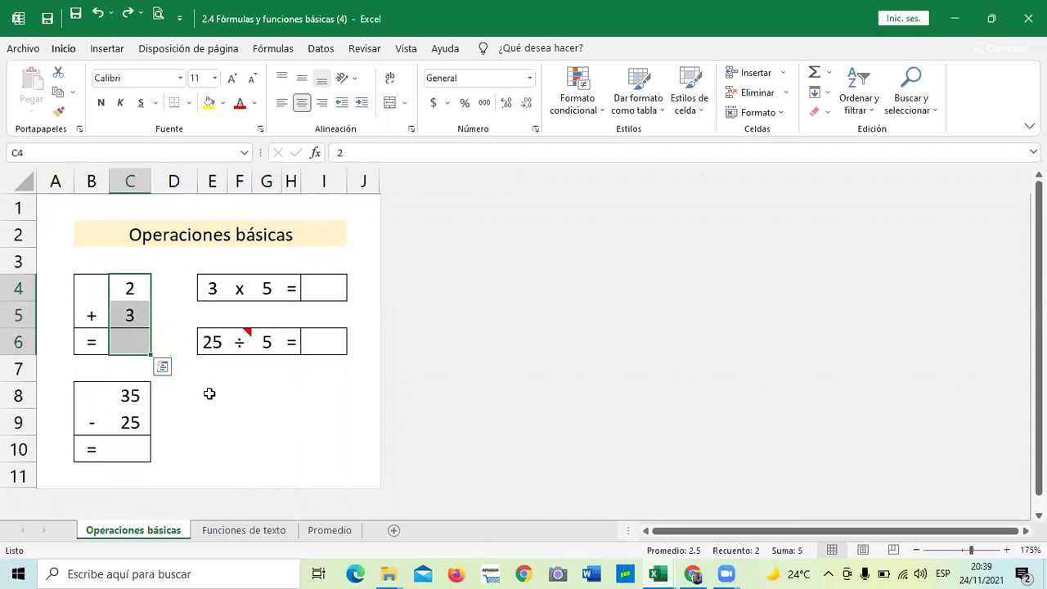
Enter the addition formula =C4+C5 in cell C6 and review it.
{"action": "left_click", "coordinate": [133, 347]}
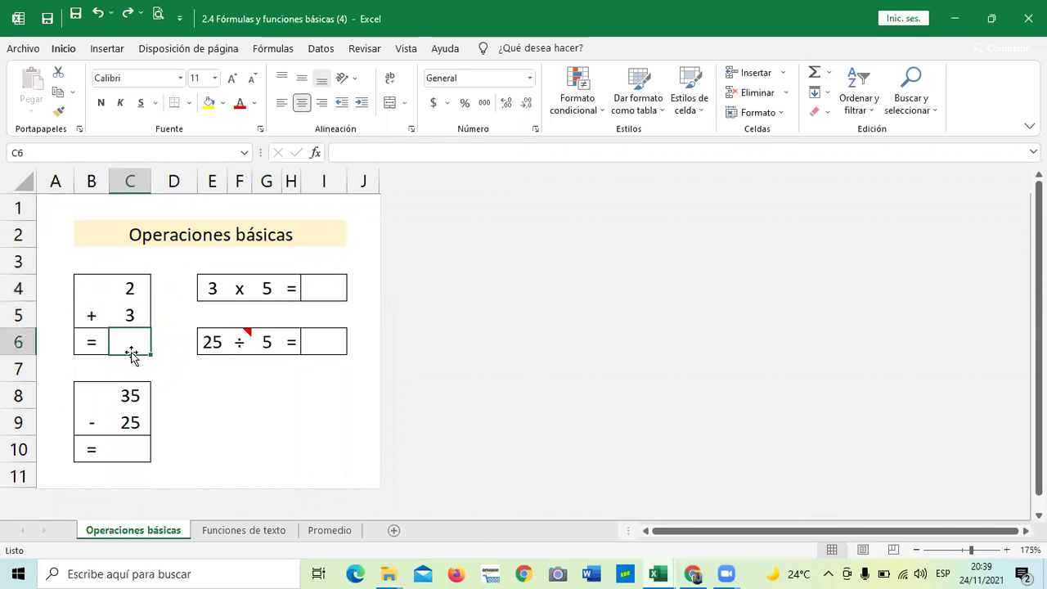
{"action": "type", "text": "="}
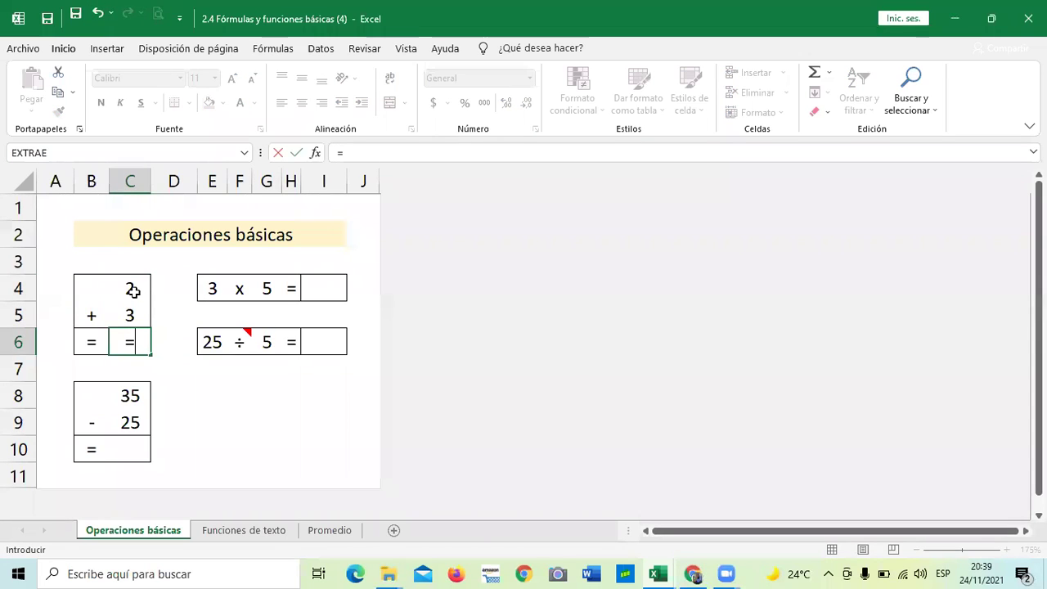
{"action": "left_click", "coordinate": [133, 289]}
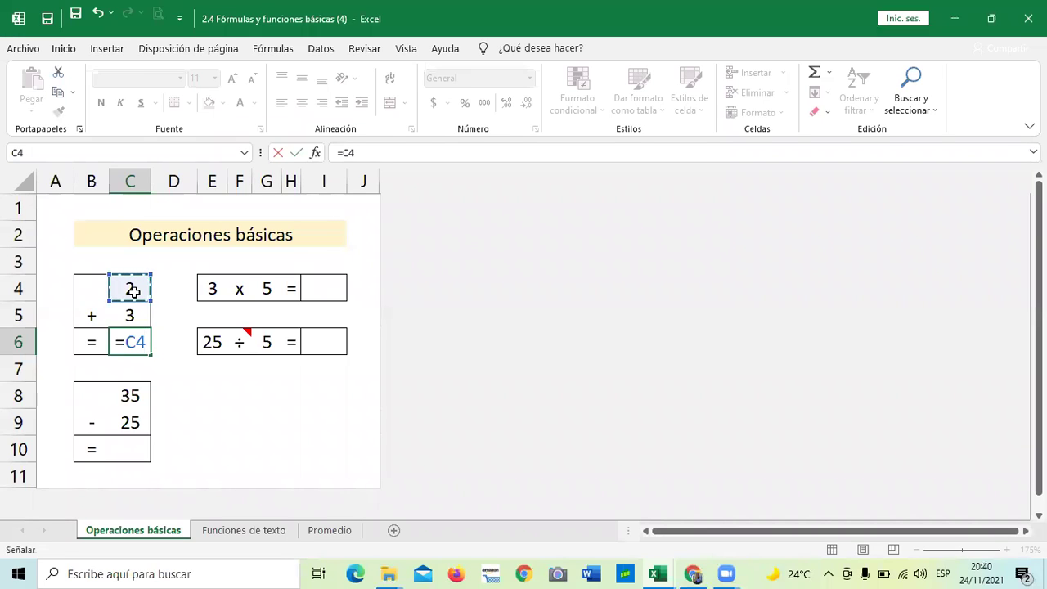
{"action": "type", "text": "+"}
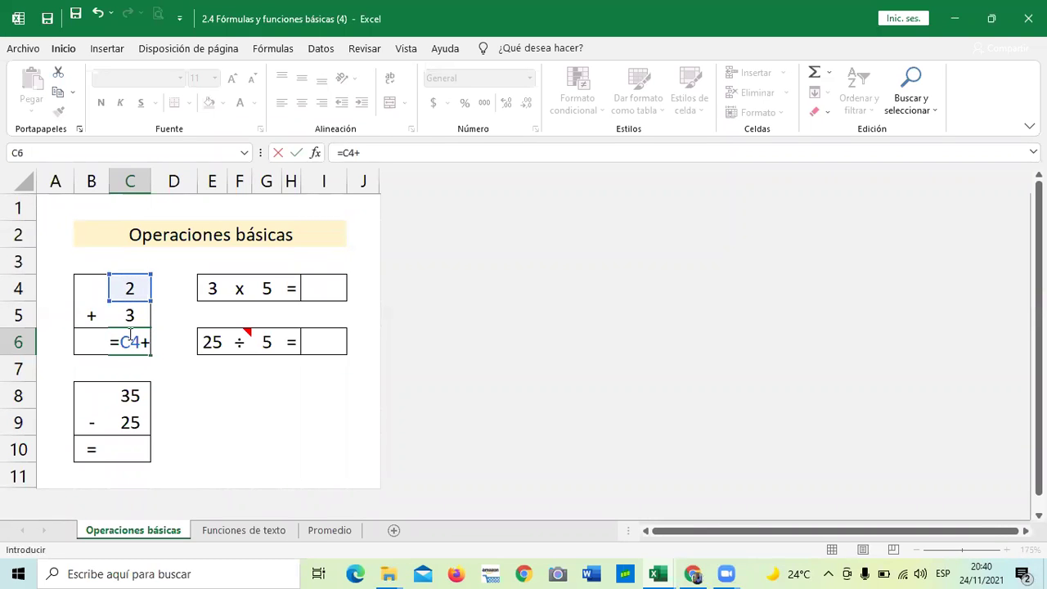
{"action": "left_click", "coordinate": [129, 316]}
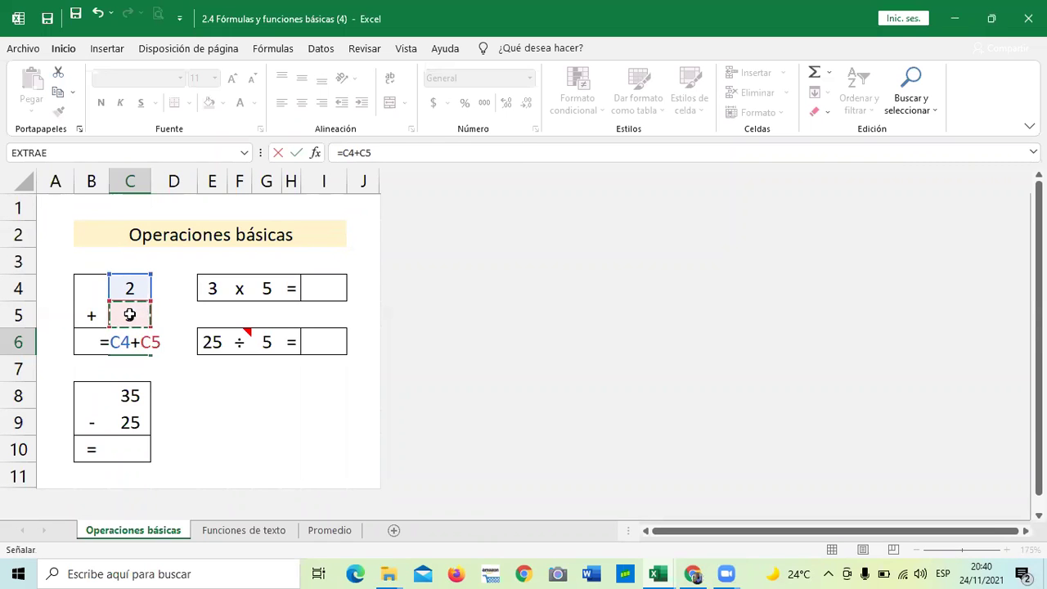
{"action": "key", "text": "Return"}
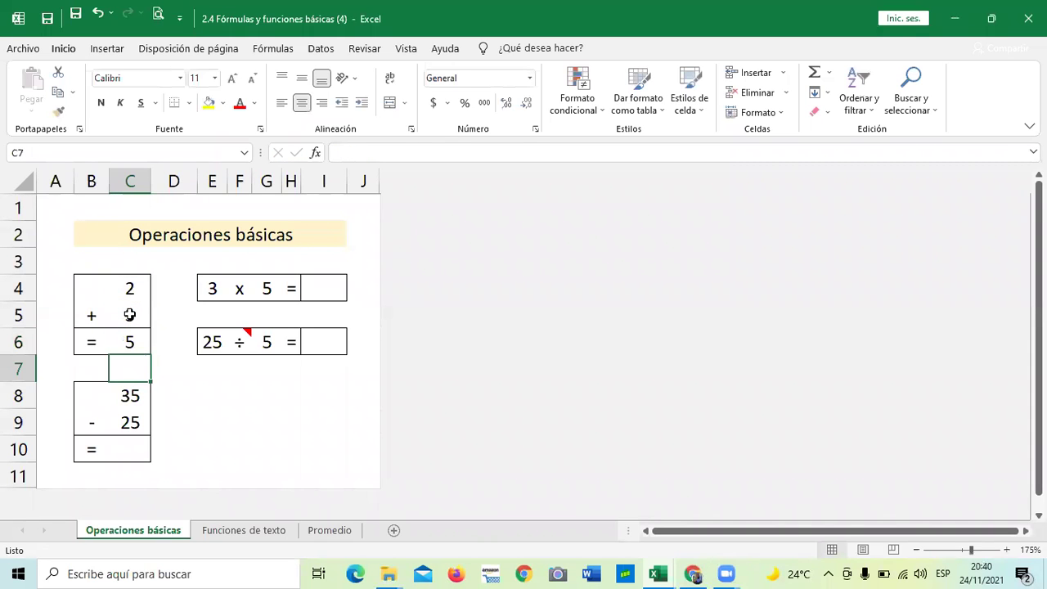
{"action": "left_click", "coordinate": [130, 342]}
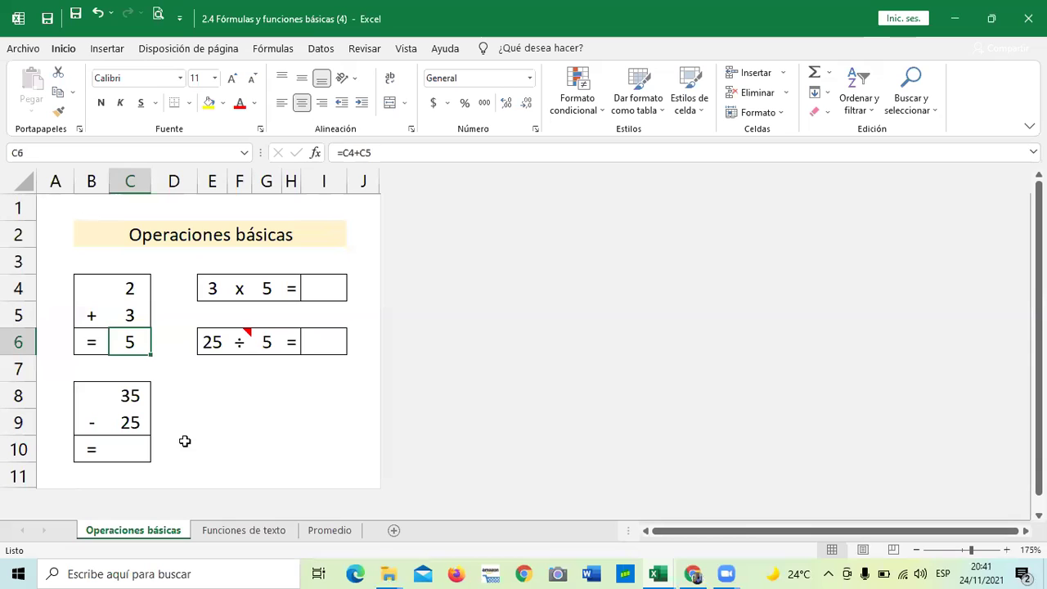
{"action": "left_click", "coordinate": [229, 405]}
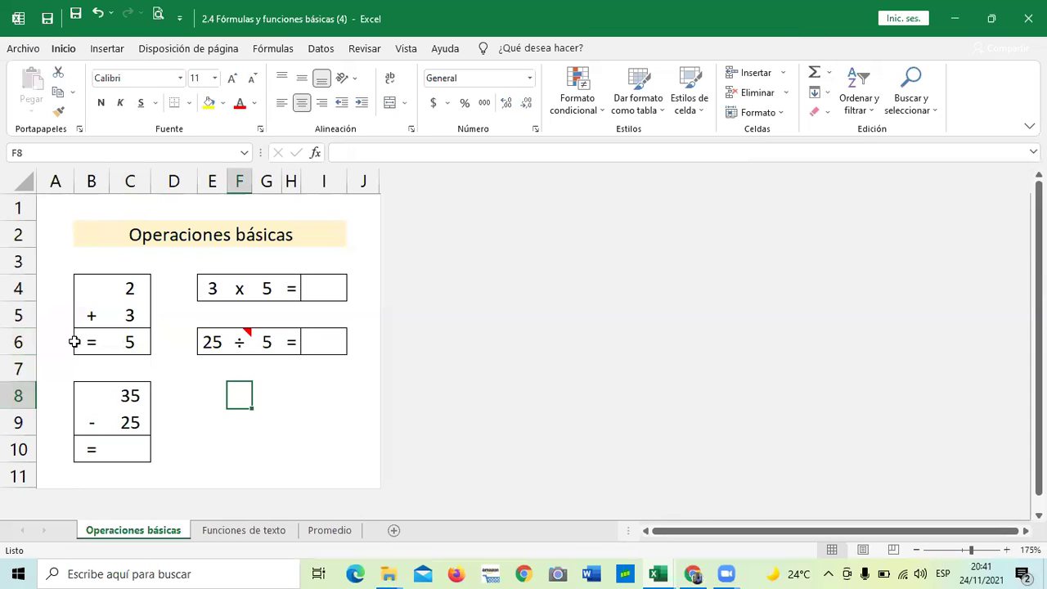
Enter the subtraction formula =C8-C9 in cell C10.
{"action": "left_click", "coordinate": [129, 446]}
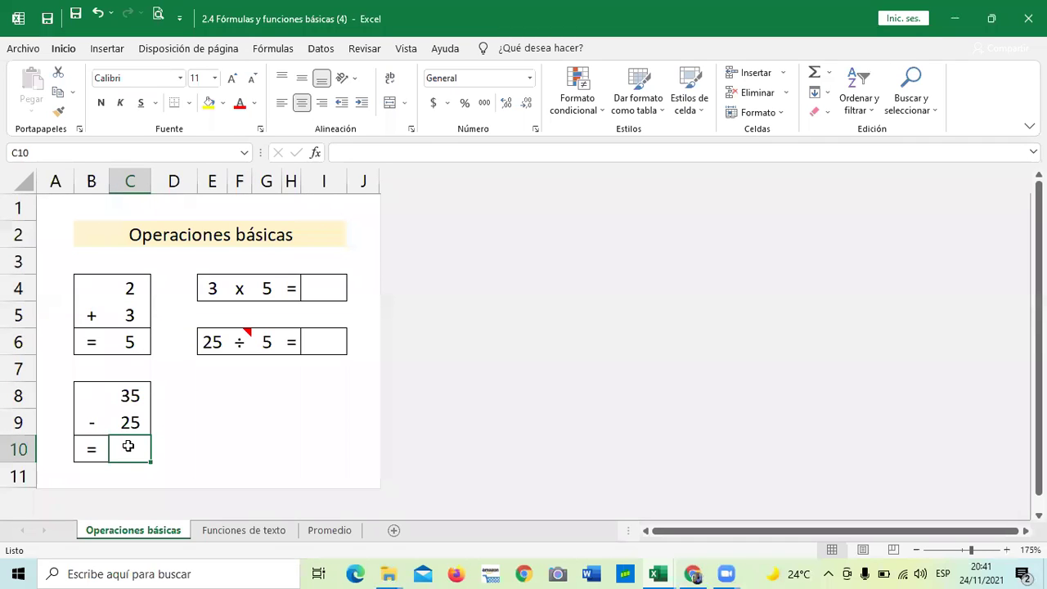
{"action": "left_click", "coordinate": [130, 395]}
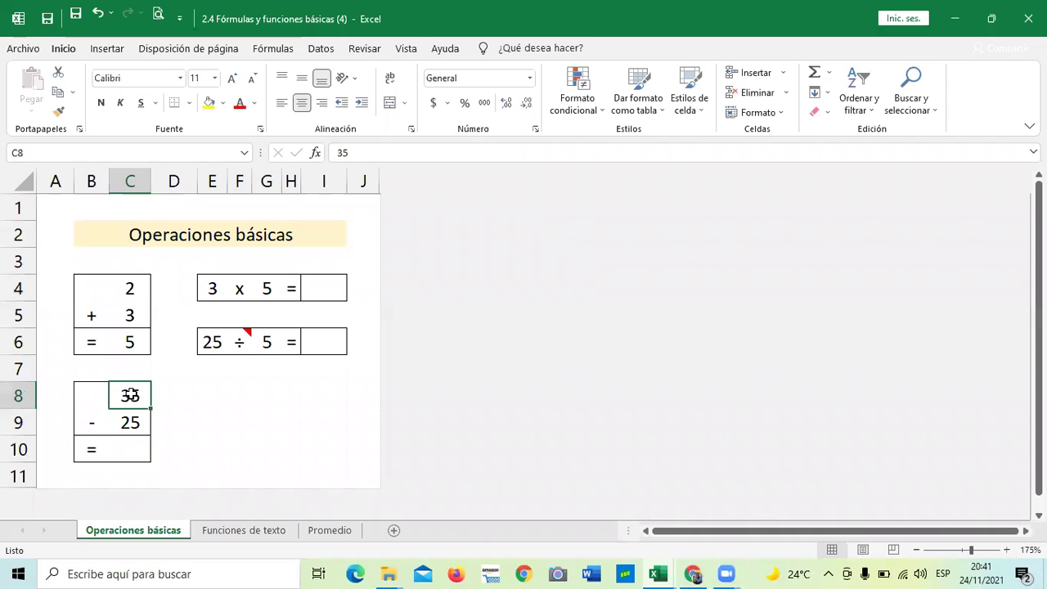
{"action": "left_click", "coordinate": [136, 448]}
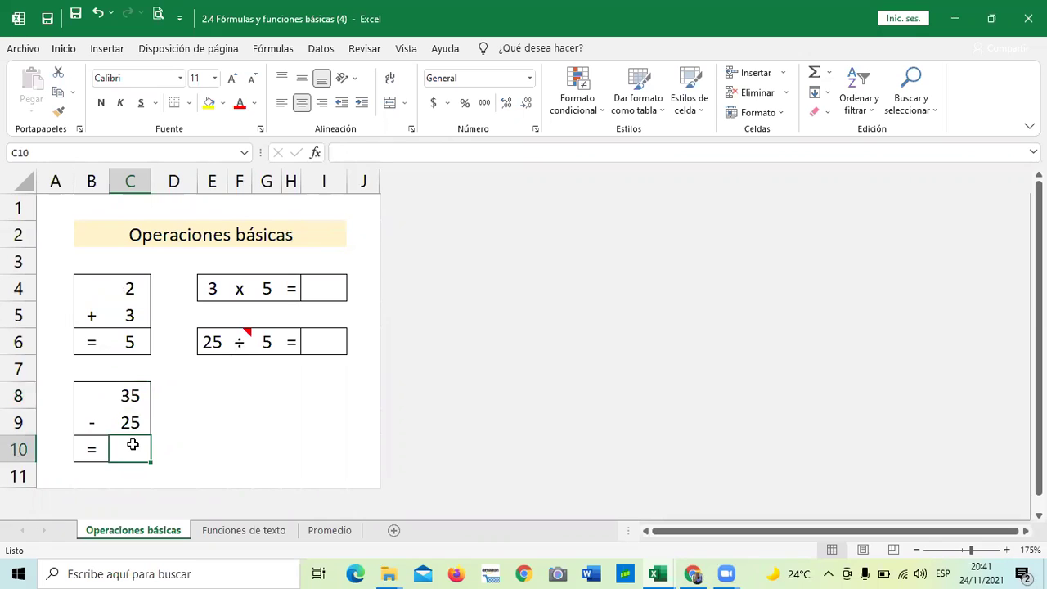
{"action": "type", "text": "="}
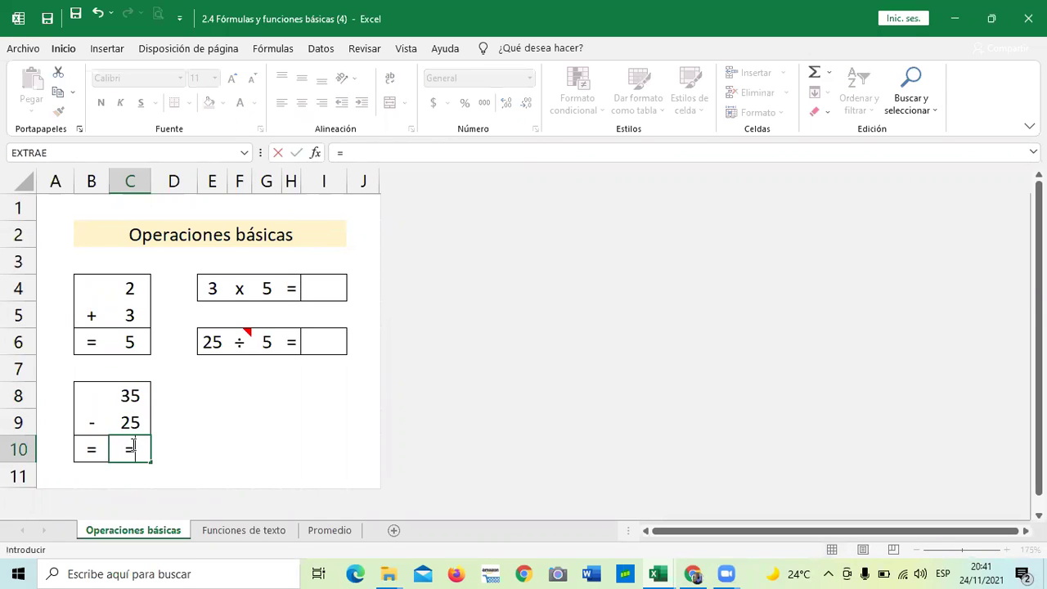
{"action": "left_click", "coordinate": [129, 395]}
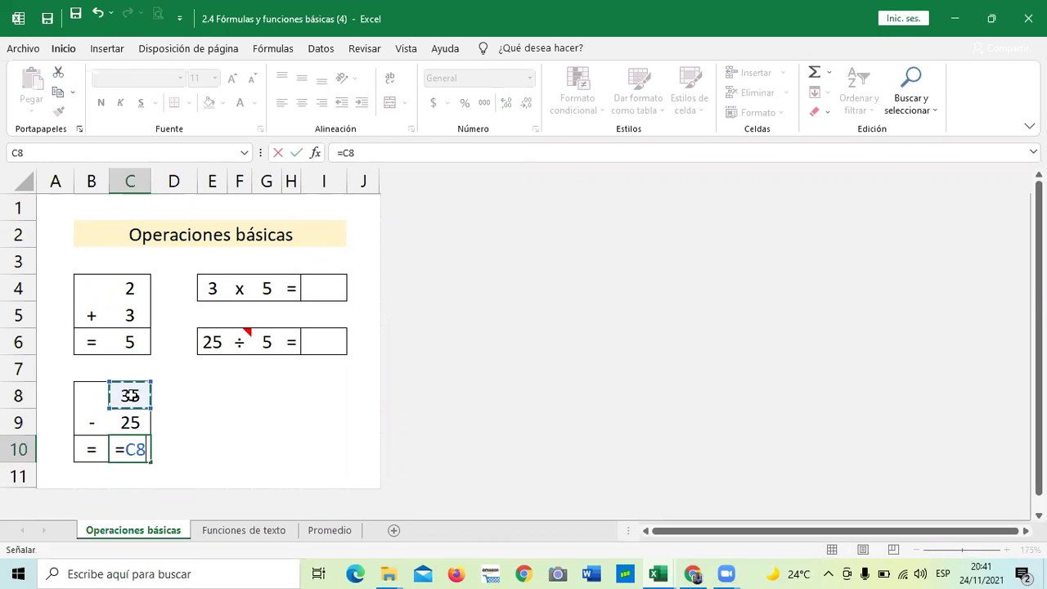
{"action": "left_click", "coordinate": [373, 155]}
{"action": "type", "text": "-"}
{"action": "left_click", "coordinate": [130, 422]}
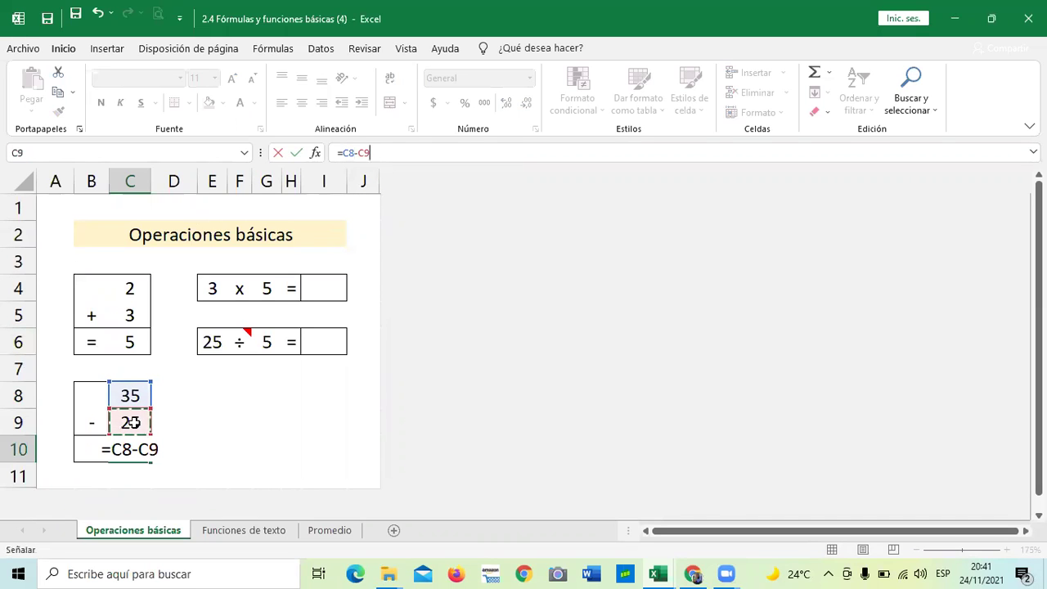
{"action": "key", "text": "Return"}
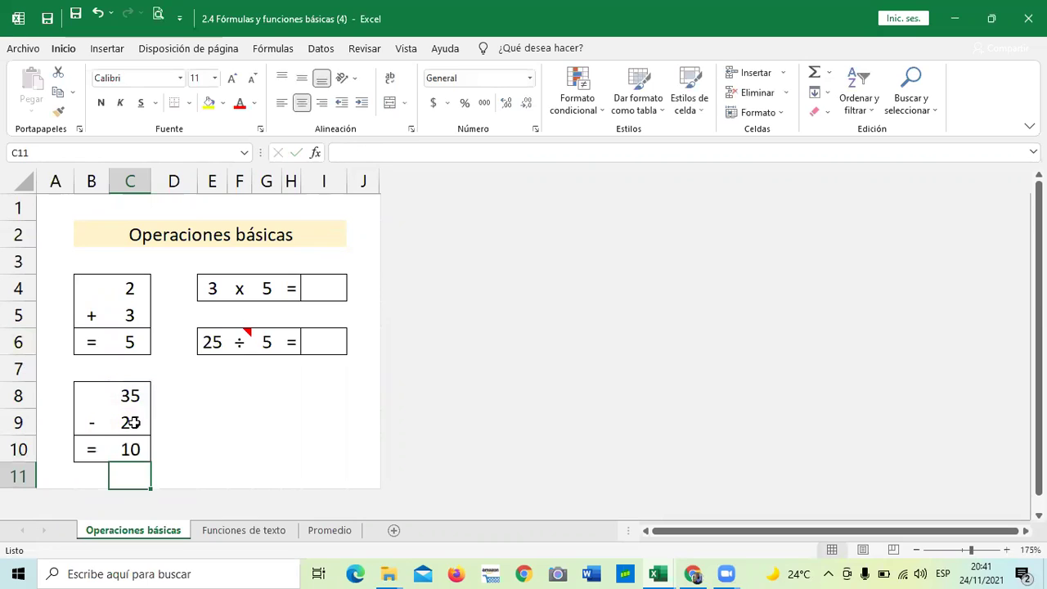
{"action": "left_click", "coordinate": [220, 425]}
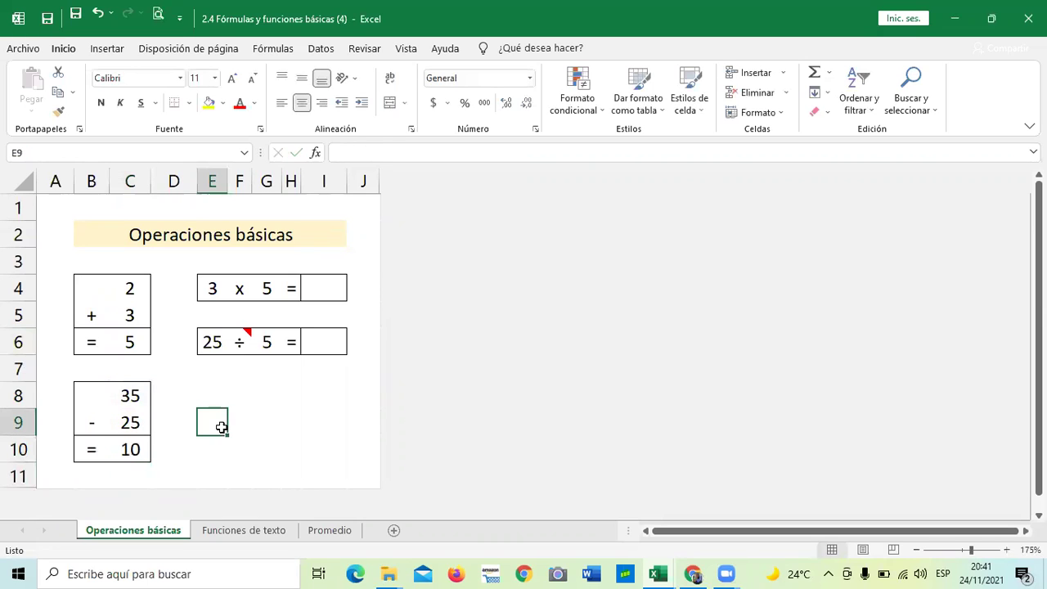
Enter the multiplication formula =E4*G4 in cell I4.
{"action": "left_click", "coordinate": [327, 286]}
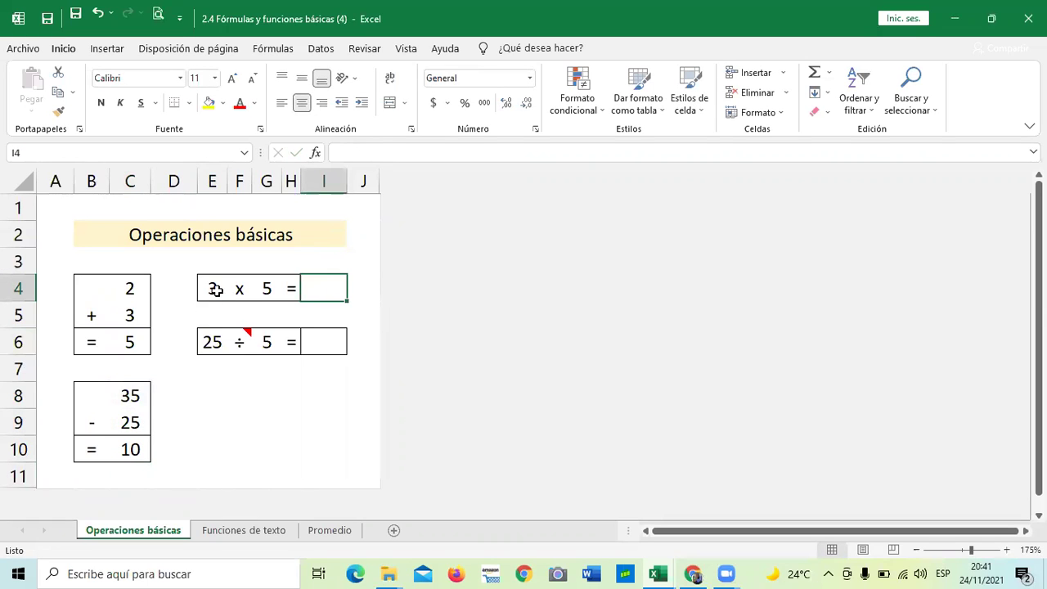
{"action": "left_click", "coordinate": [414, 151]}
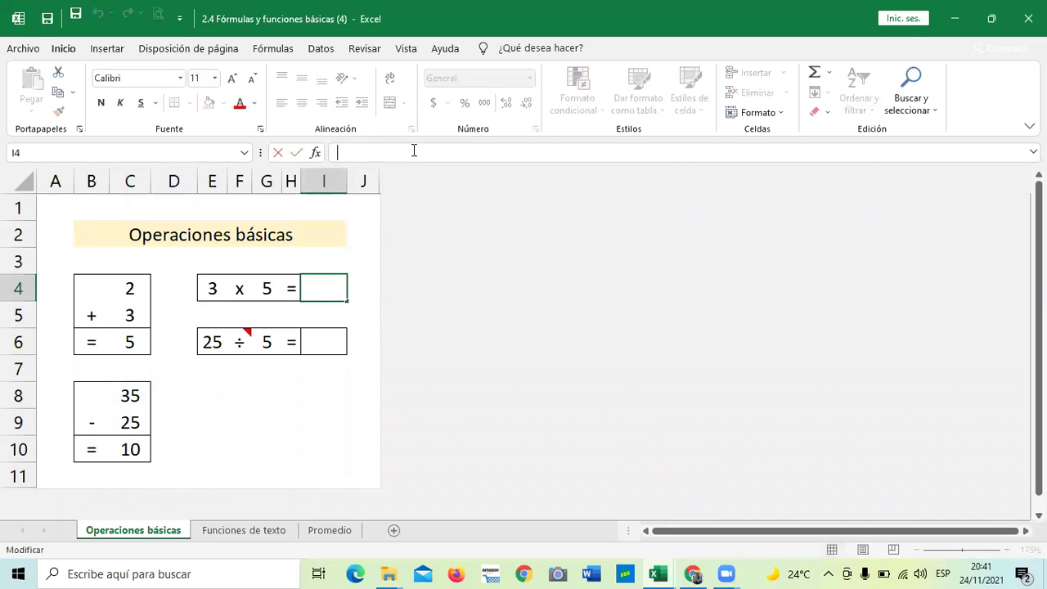
{"action": "type", "text": "="}
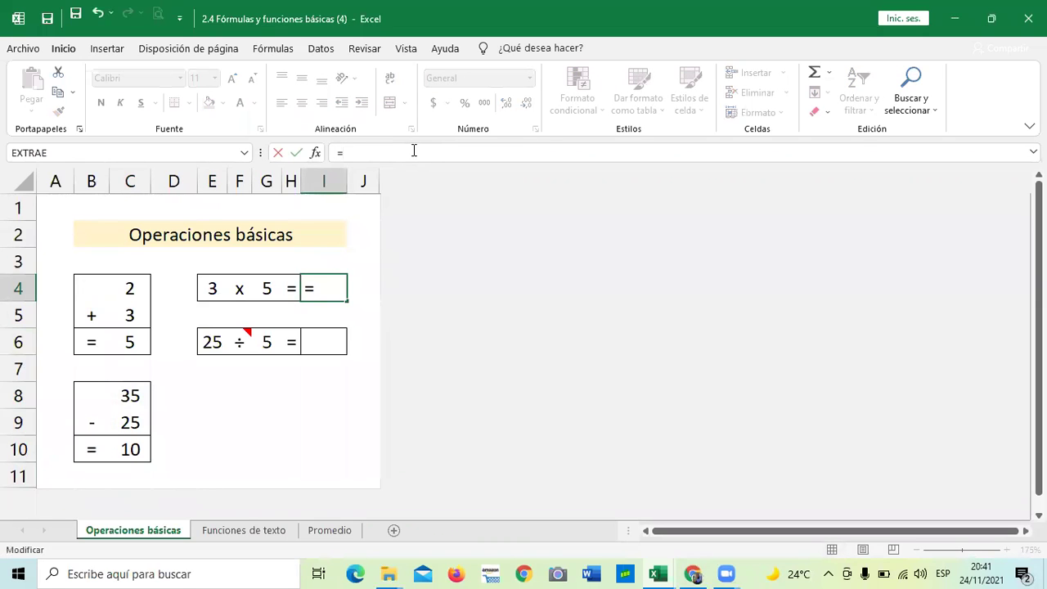
{"action": "left_click", "coordinate": [213, 288]}
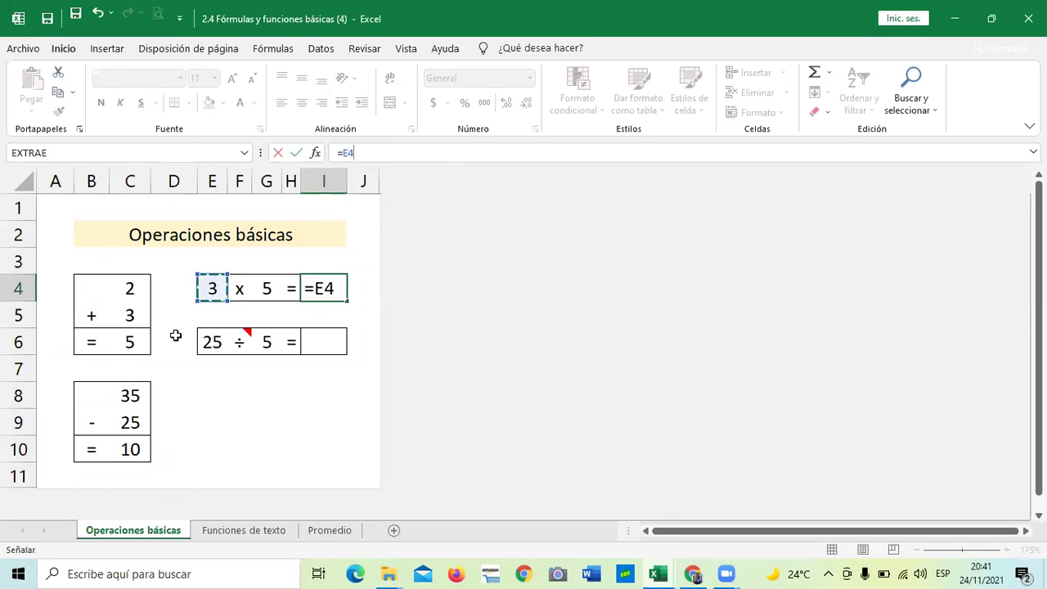
{"action": "type", "text": "*"}
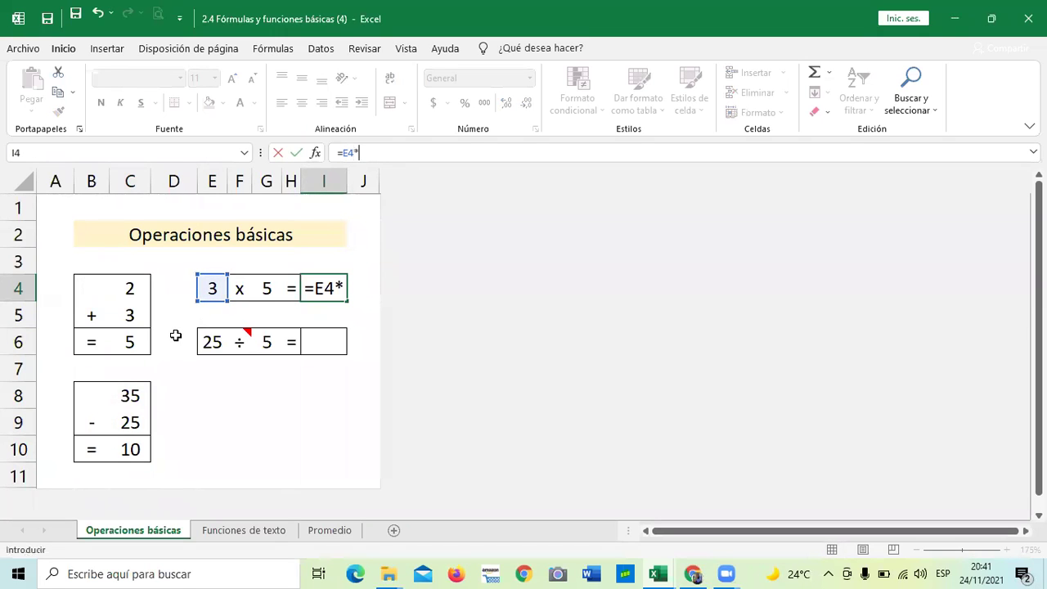
{"action": "left_click", "coordinate": [261, 286]}
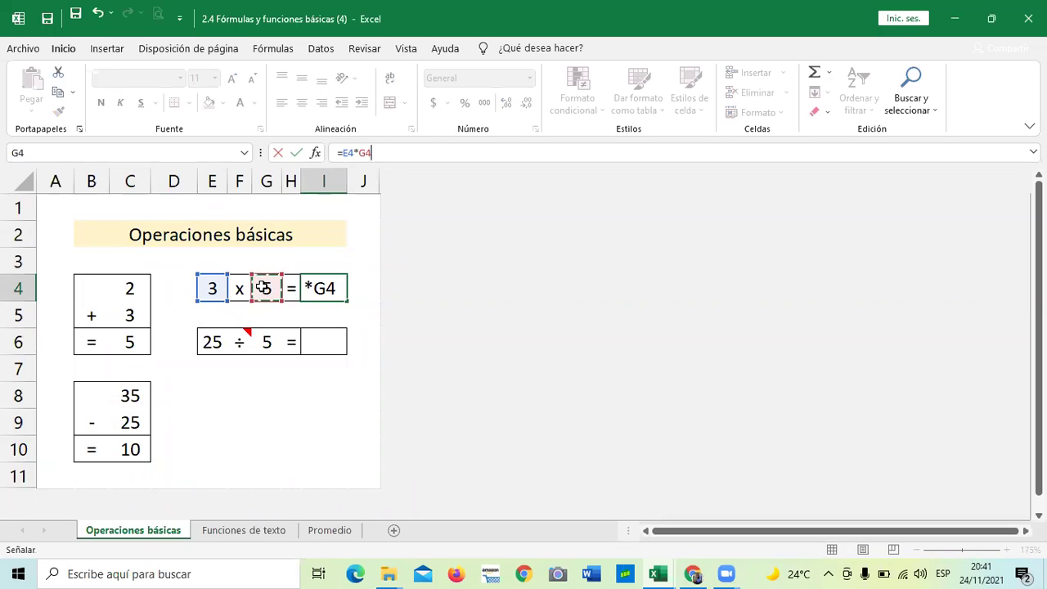
{"action": "key", "text": "Return"}
Enter the division formula =E6/G6 in cell I6.
{"action": "left_click", "coordinate": [311, 343]}
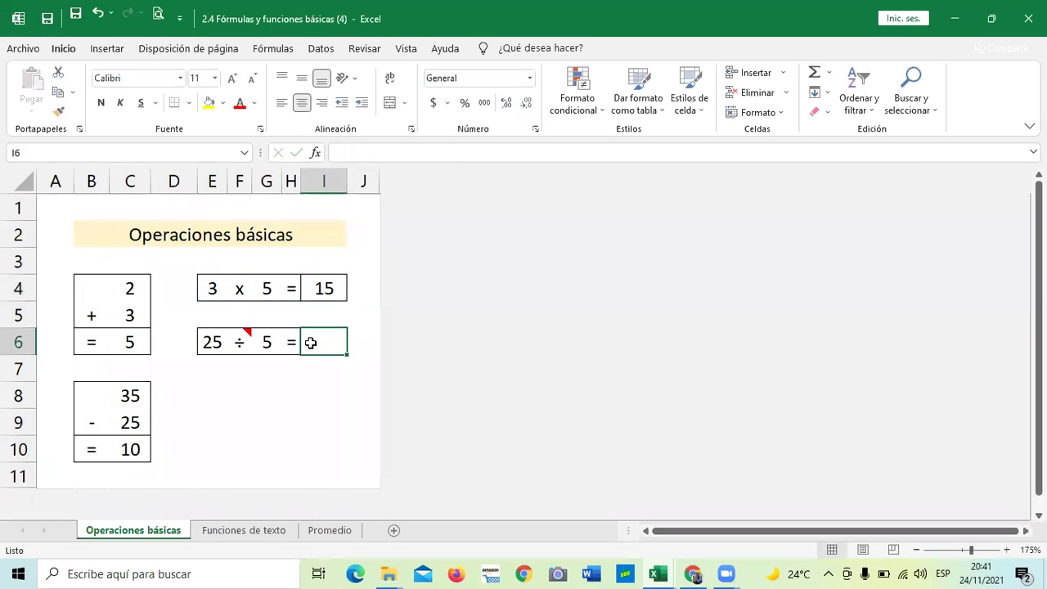
{"action": "type", "text": "="}
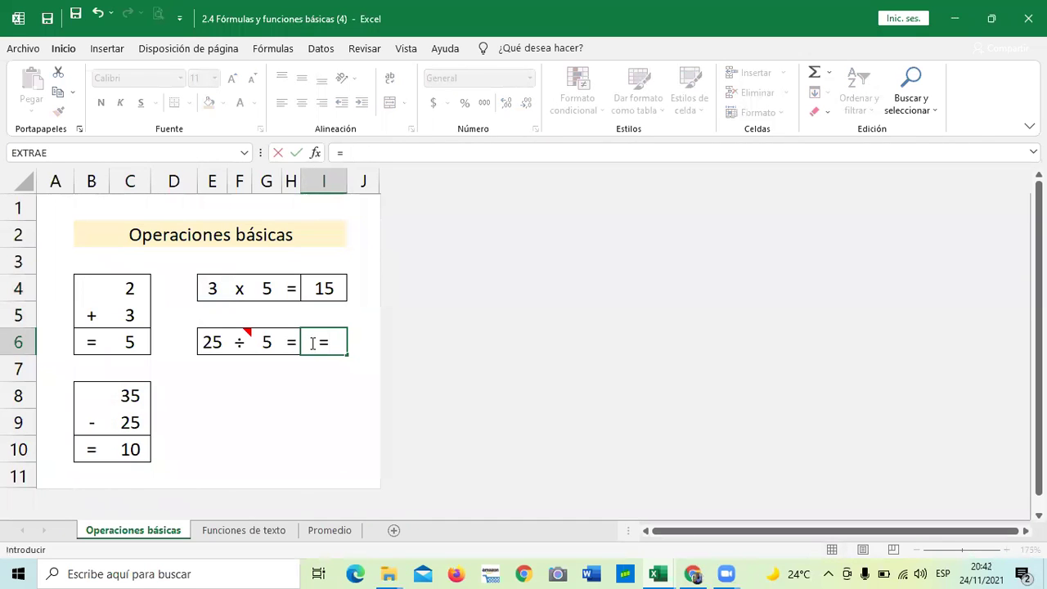
{"action": "left_click", "coordinate": [209, 342]}
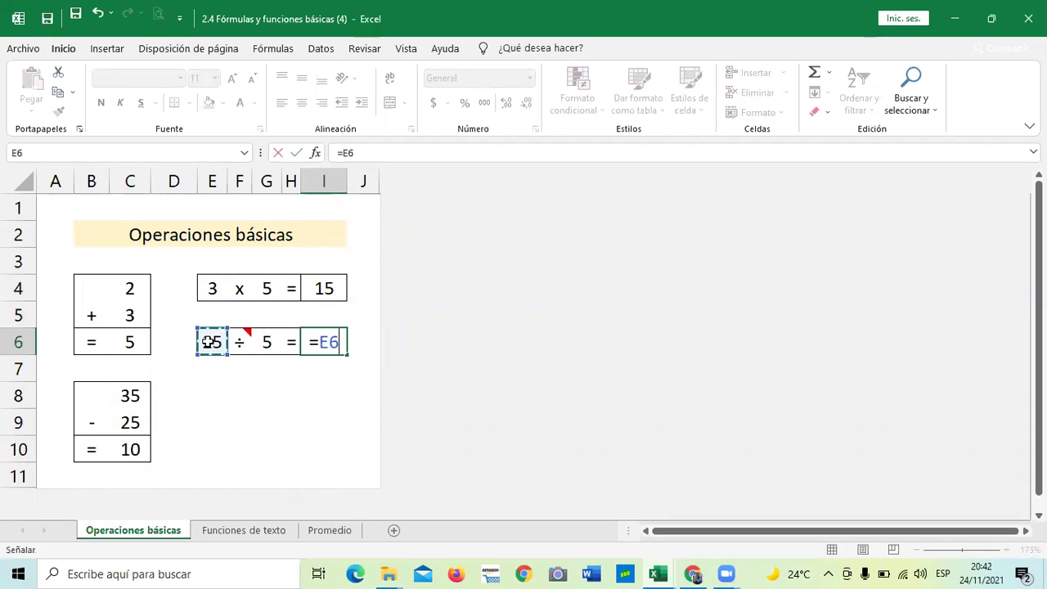
{"action": "type", "text": "/"}
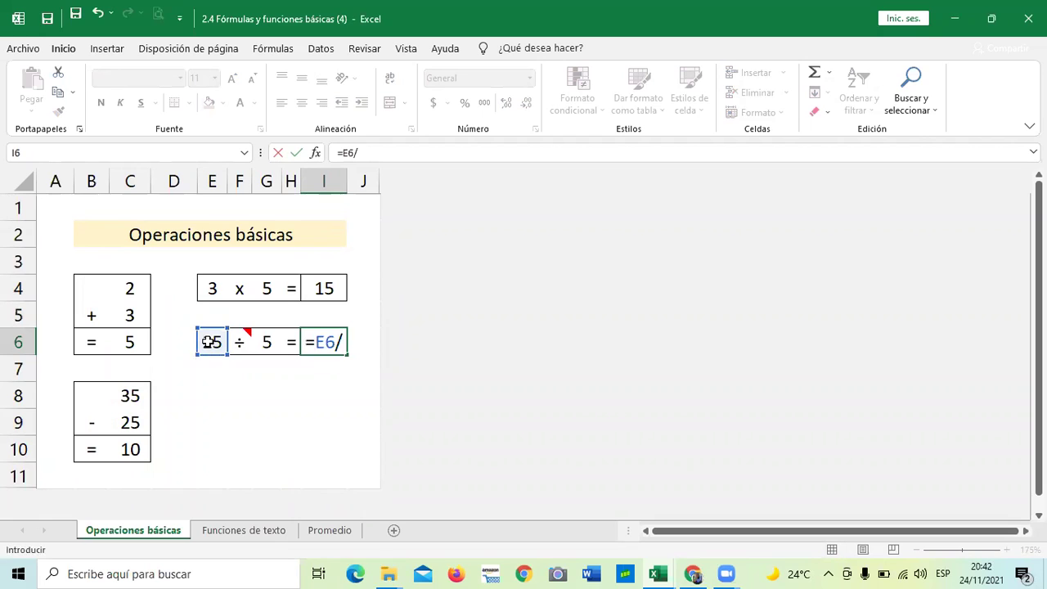
{"action": "left_click", "coordinate": [267, 342]}
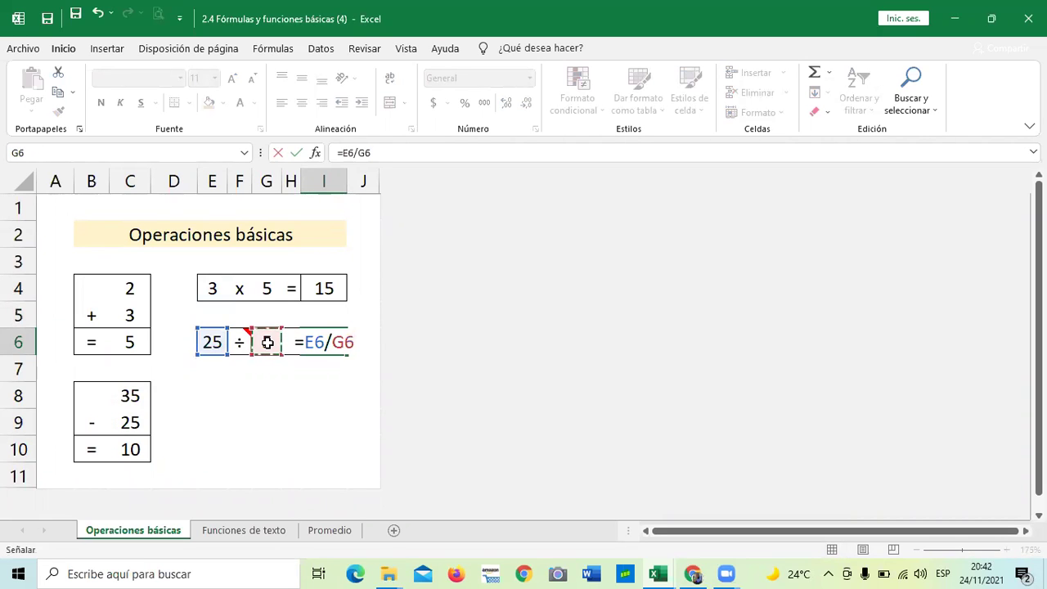
{"action": "key", "text": "Return"}
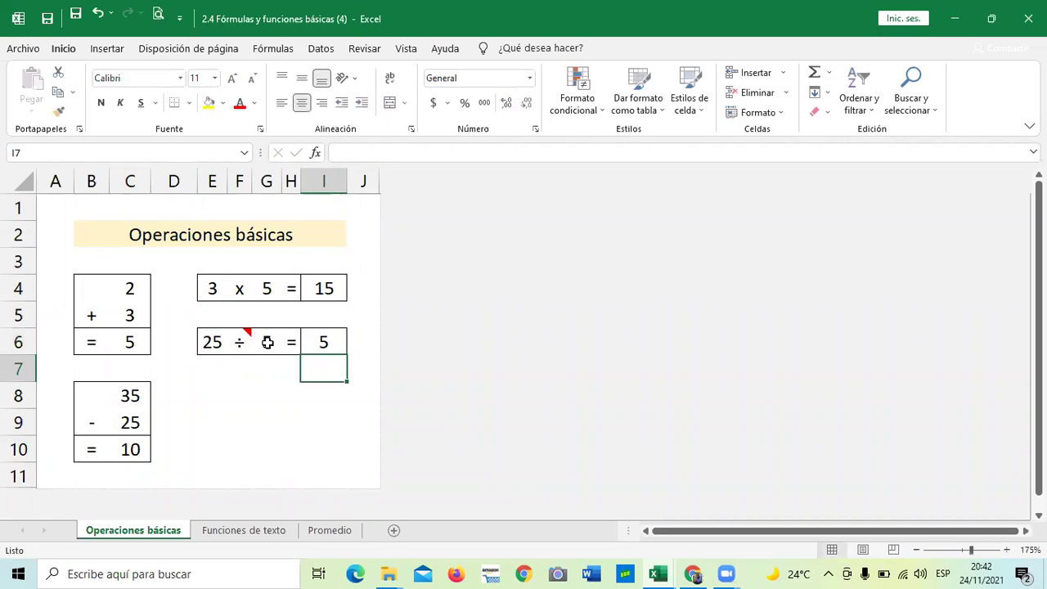
{"action": "left_click", "coordinate": [323, 339]}
{"action": "left_click", "coordinate": [305, 412]}
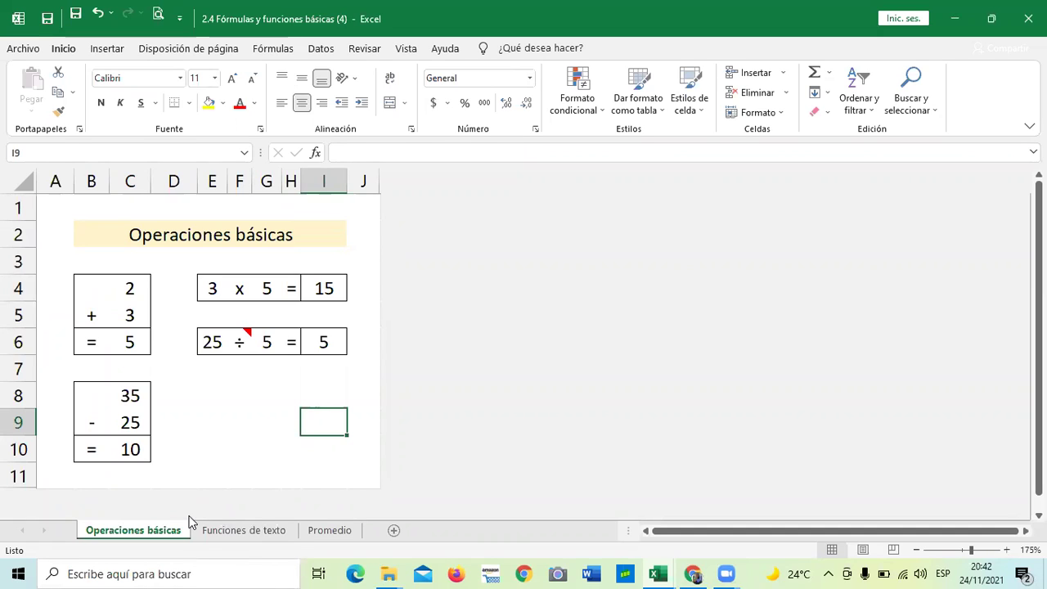
{"action": "left_click", "coordinate": [168, 451]}
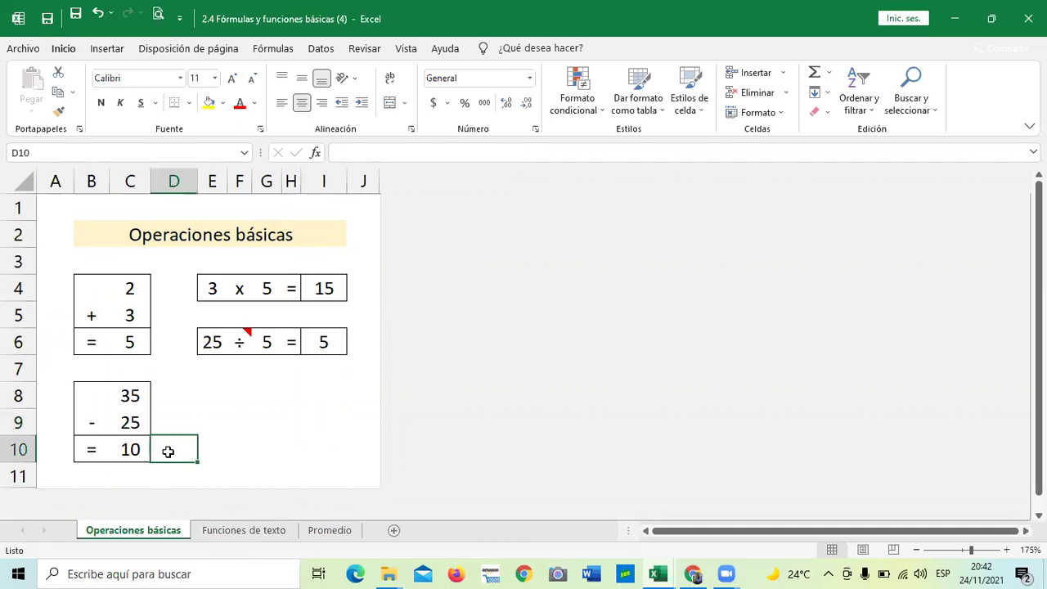
{"action": "left_click", "coordinate": [238, 394]}
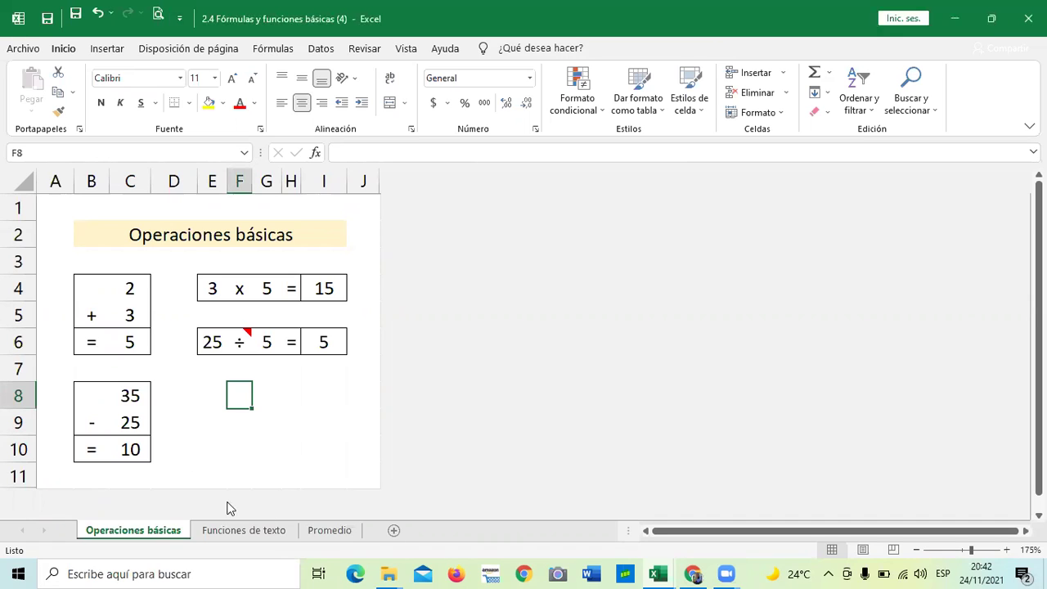
Switch to the Promedio sheet and look over the grades table.
{"action": "left_click", "coordinate": [329, 530]}
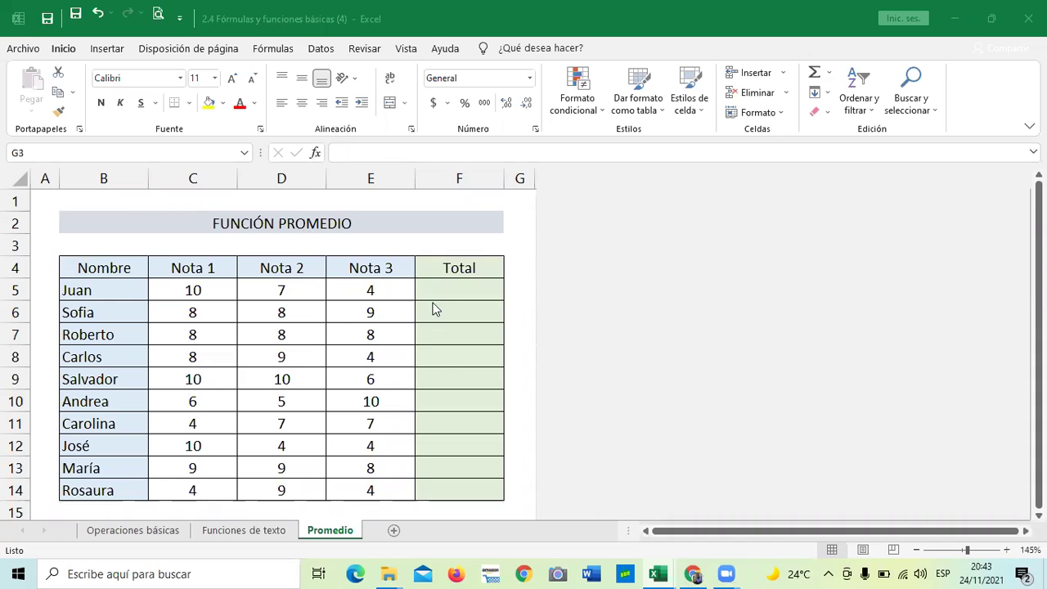
{"action": "scroll", "coordinate": [442, 360], "scroll_direction": "down", "scroll_amount": 2}
{"action": "scroll", "coordinate": [474, 328], "scroll_direction": "up", "scroll_amount": 3}
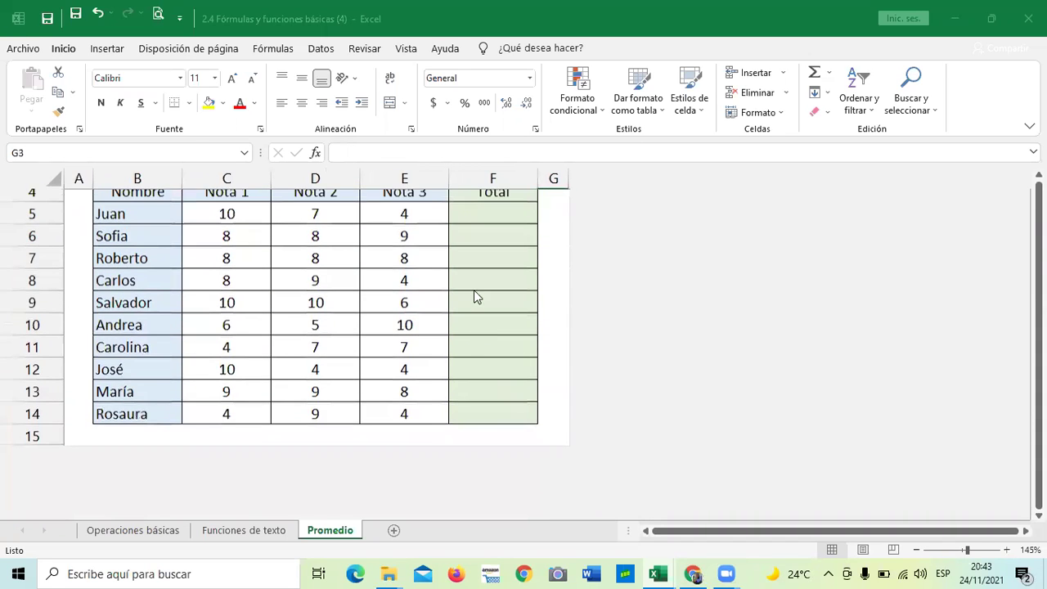
Enter the formula =PROMEDIO(C5;D5;E5) in cell F5, referencing the three grades individually.
{"action": "left_click", "coordinate": [458, 291]}
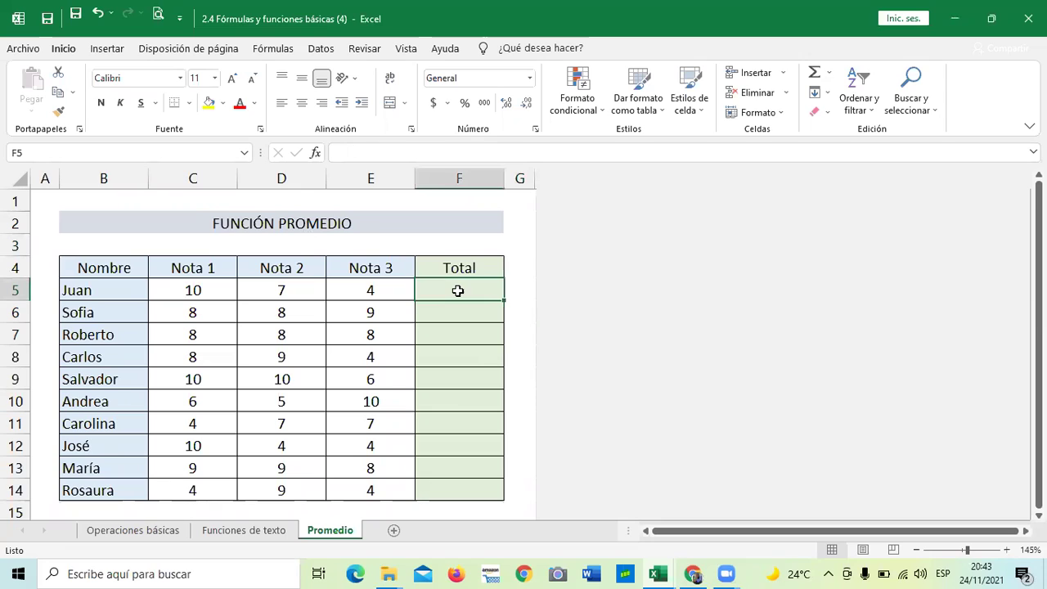
{"action": "type", "text": "="}
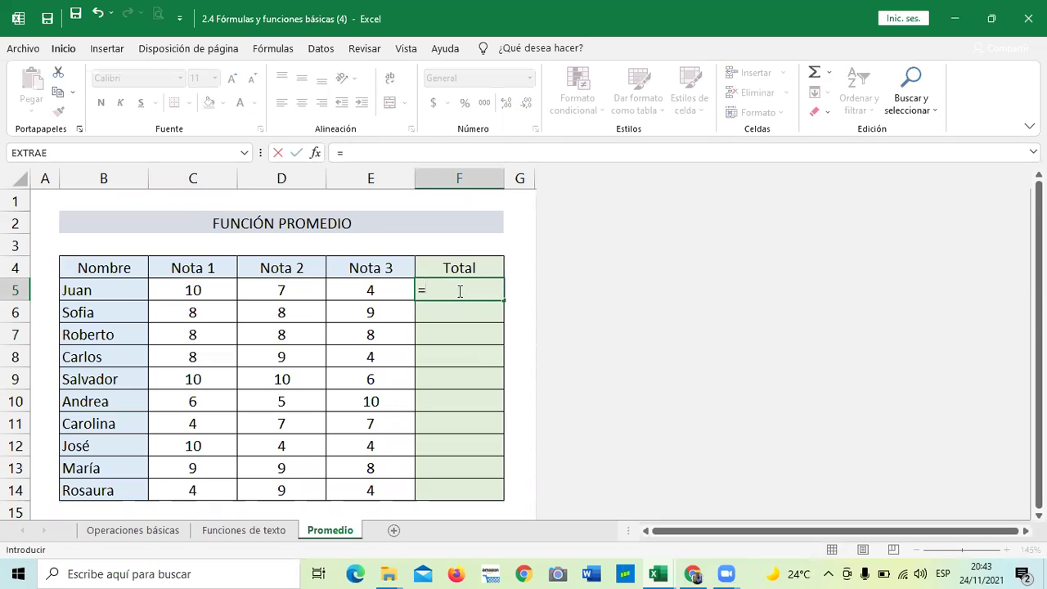
{"action": "type", "text": "PRO"}
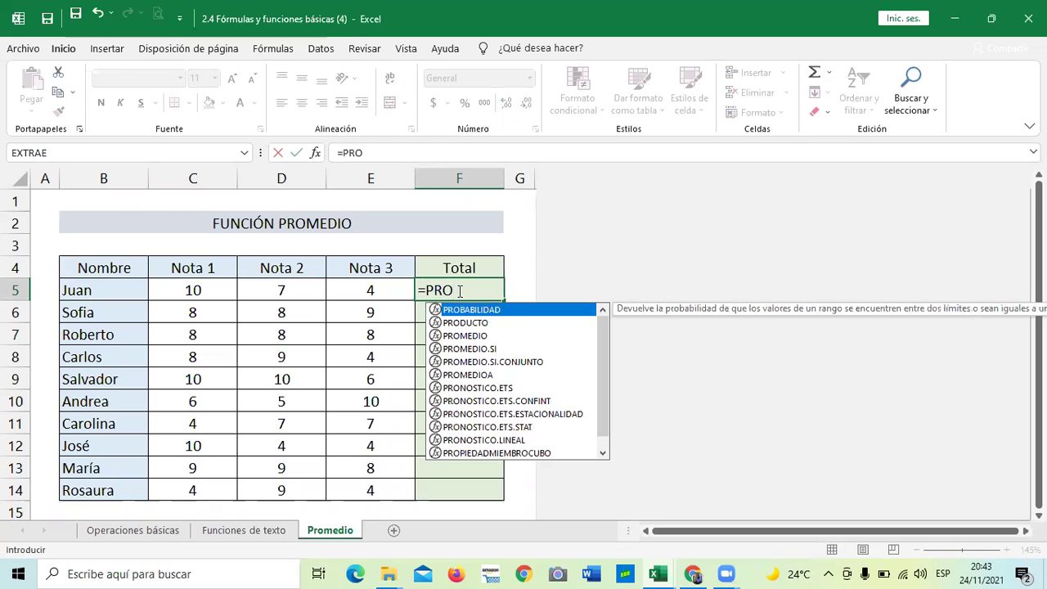
{"action": "double_click", "coordinate": [446, 336]}
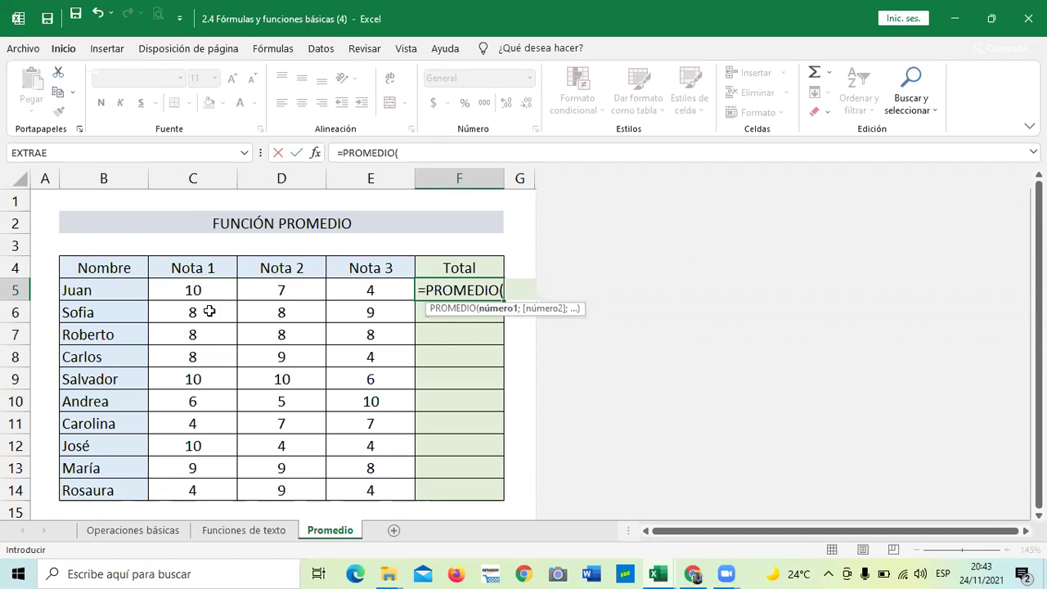
{"action": "left_click", "coordinate": [206, 285]}
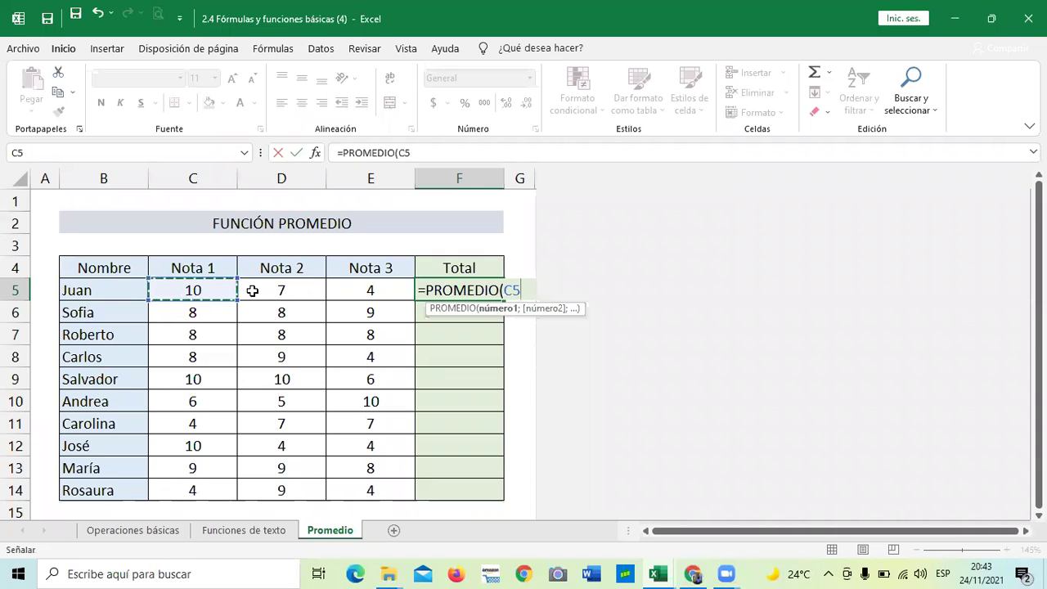
{"action": "type", "text": ";"}
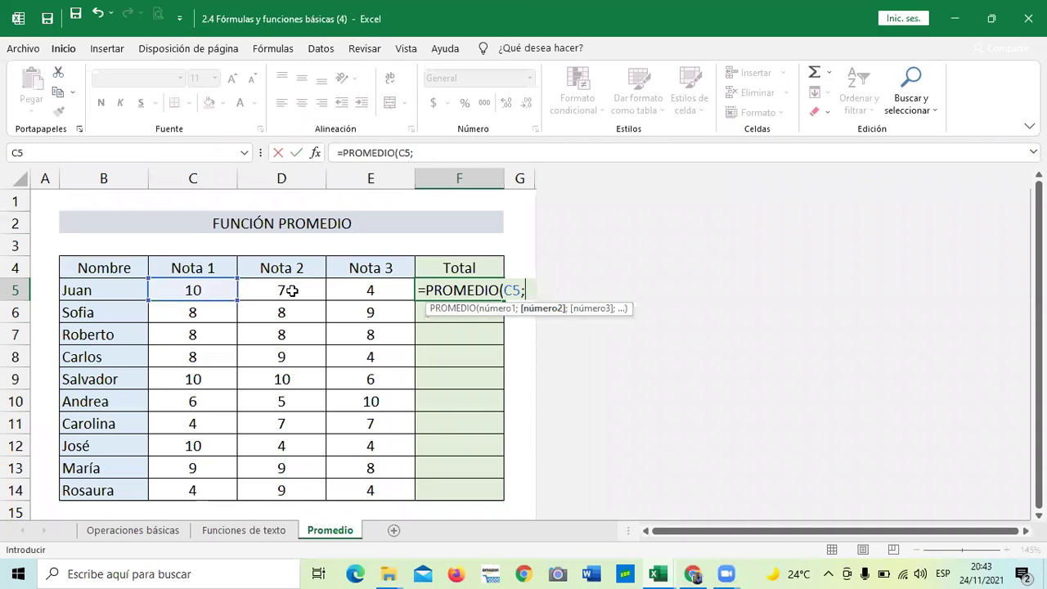
{"action": "left_click", "coordinate": [292, 291]}
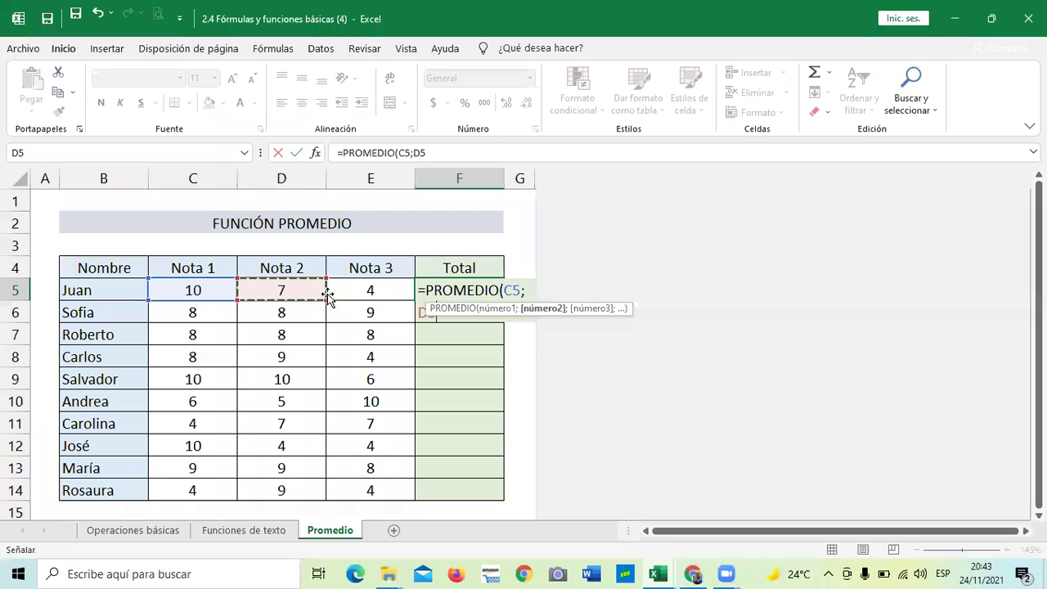
{"action": "type", "text": ";"}
{"action": "left_click", "coordinate": [357, 292]}
{"action": "left_click", "coordinate": [462, 154]}
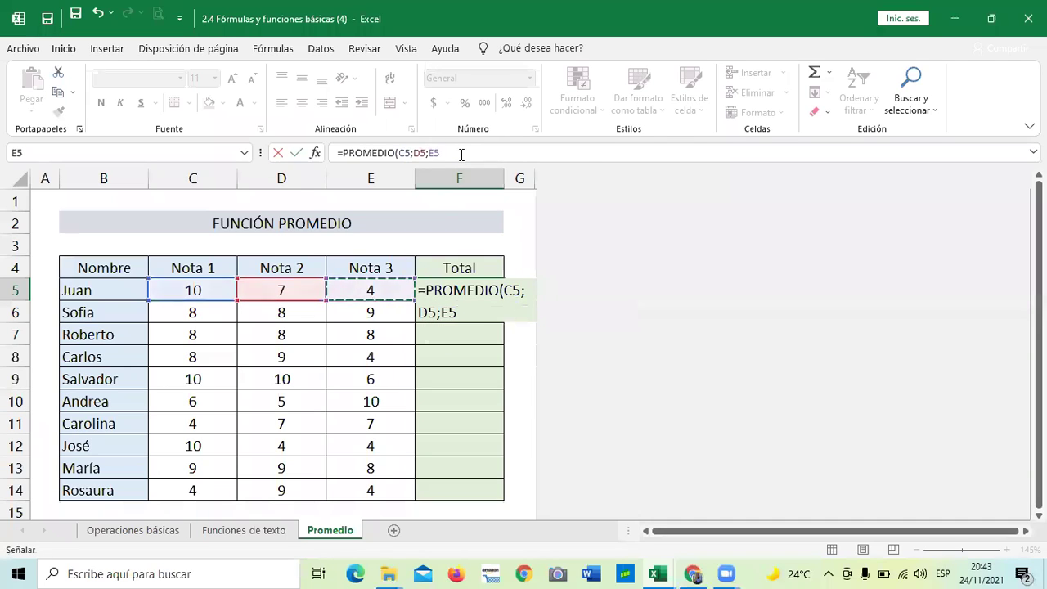
{"action": "type", "text": ")"}
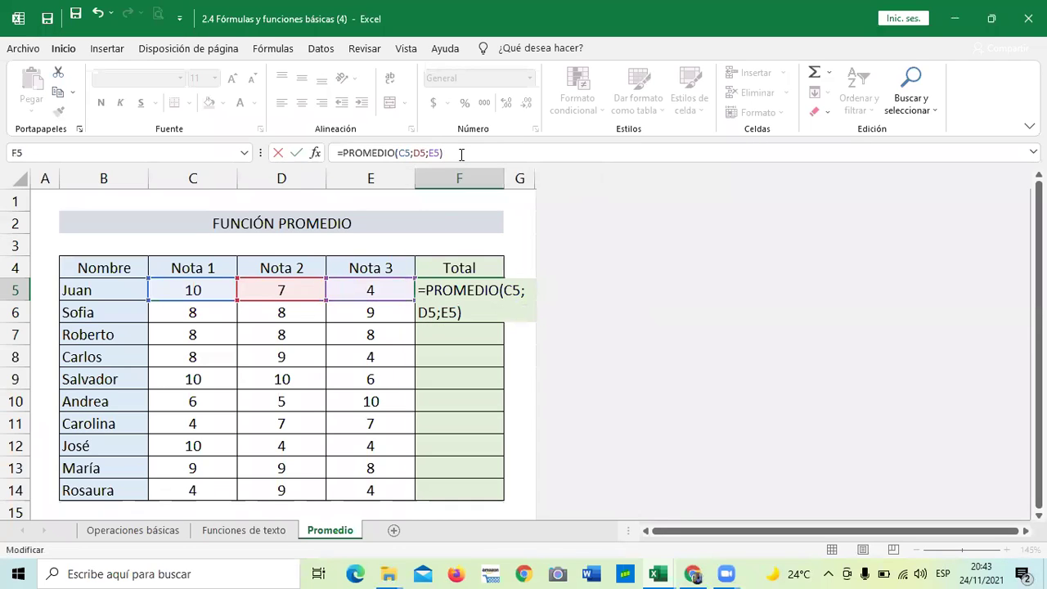
{"action": "key", "text": "Return"}
{"action": "key", "text": "Down"}
{"action": "key", "text": "Down"}
{"action": "key", "text": "Down"}
{"action": "key", "text": "Down"}
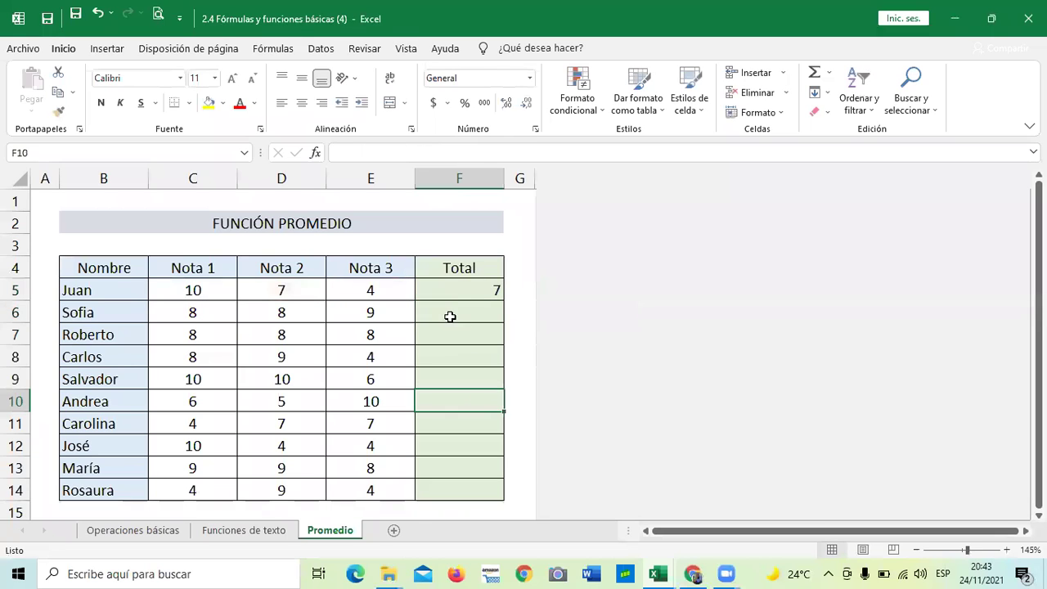
Clear the average formula from cell F5.
{"action": "left_click", "coordinate": [451, 288]}
{"action": "double_click", "coordinate": [451, 288]}
{"action": "key", "text": "BackSpace"}
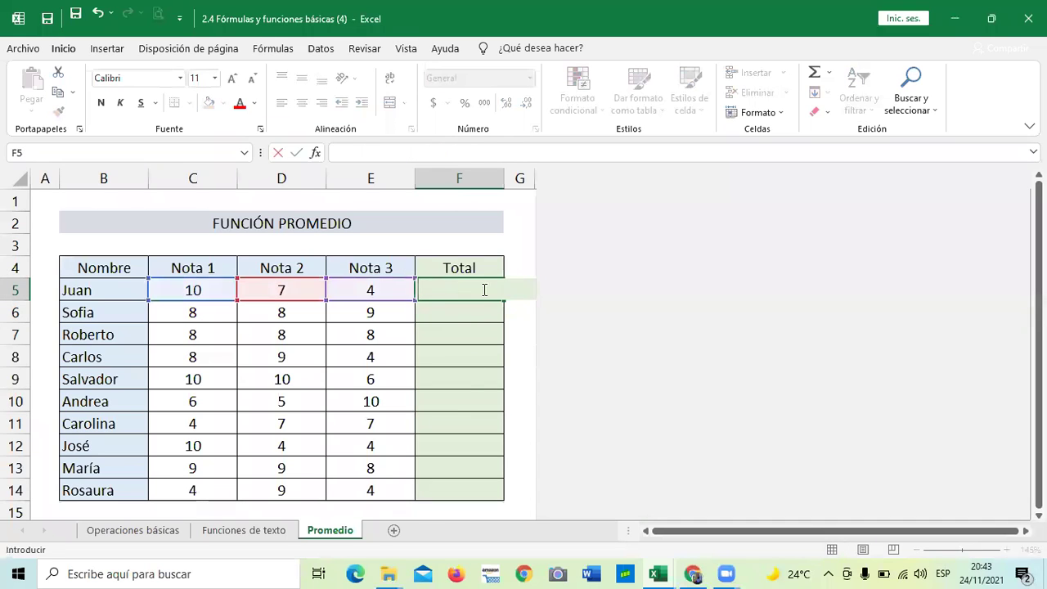
{"action": "key", "text": "Return"}
Enter the formula =PROMEDIO(C5:E5) in cell F5, using the three grades as one range.
{"action": "left_click", "coordinate": [439, 287]}
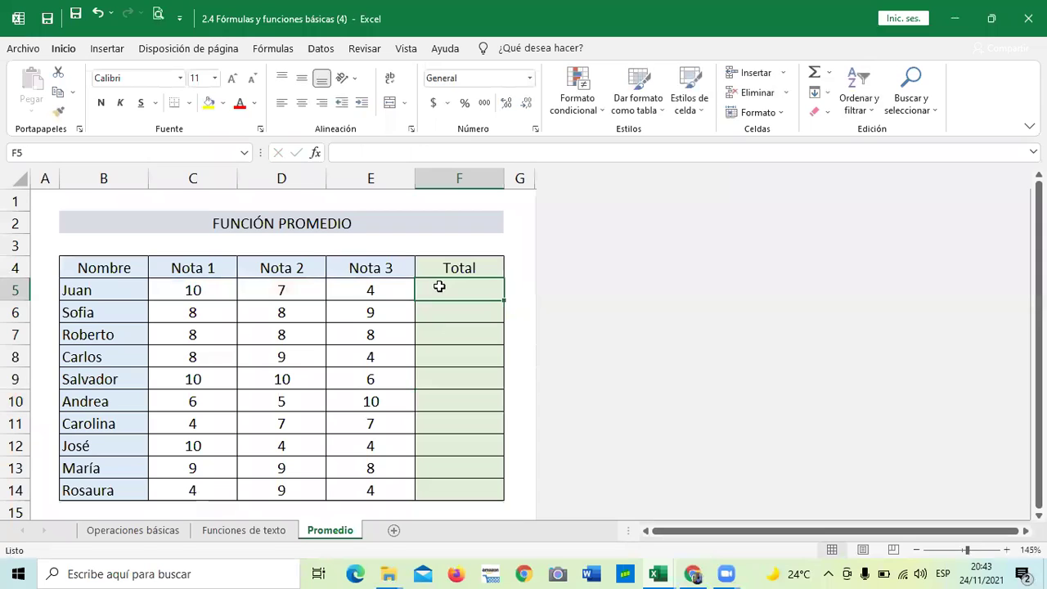
{"action": "type", "text": "=PRO"}
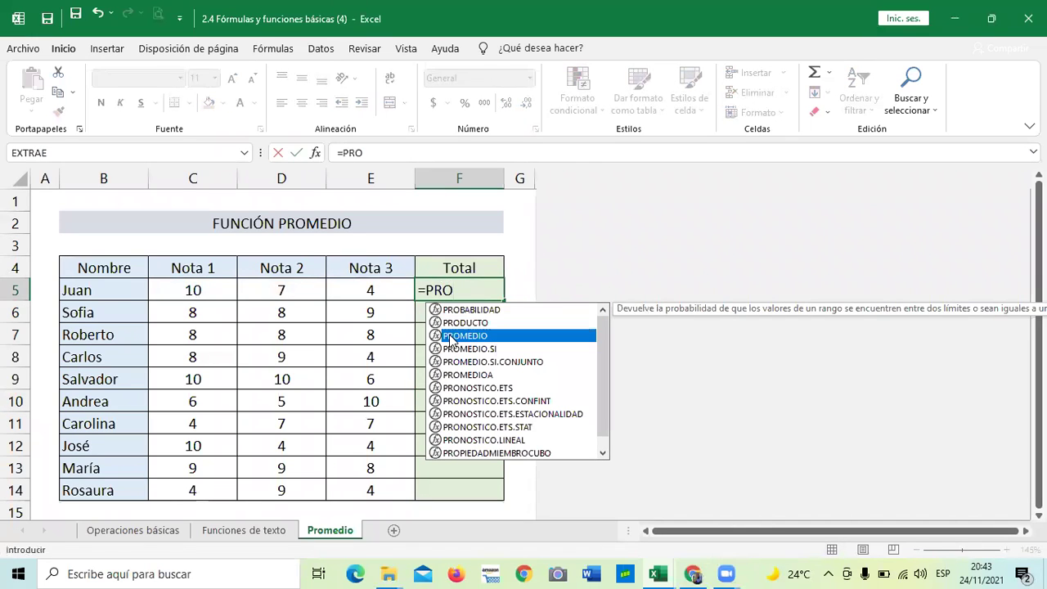
{"action": "double_click", "coordinate": [452, 336]}
{"action": "left_click", "coordinate": [199, 290]}
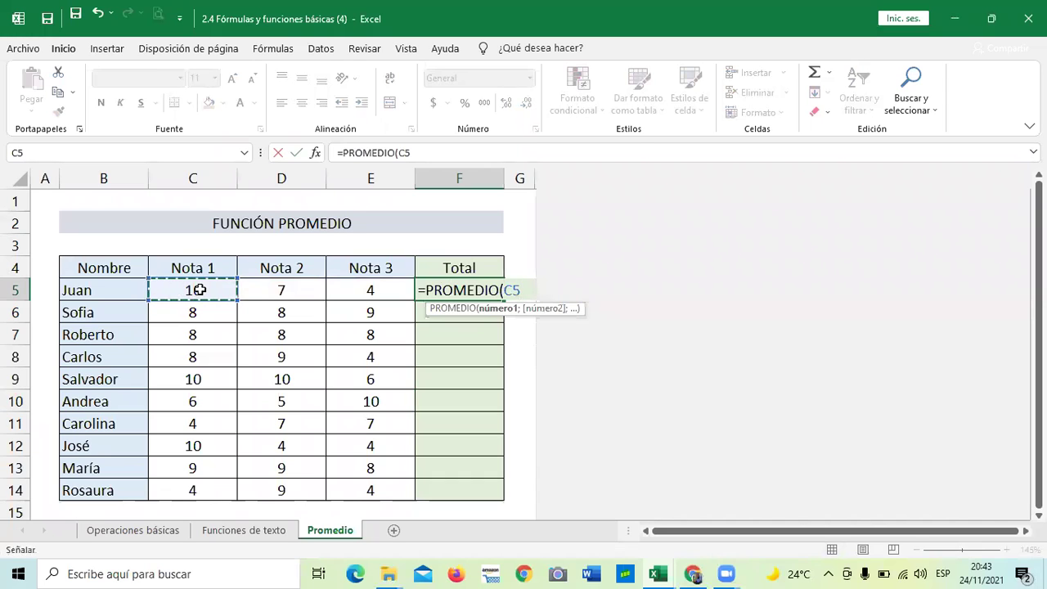
{"action": "key", "text": "F8"}
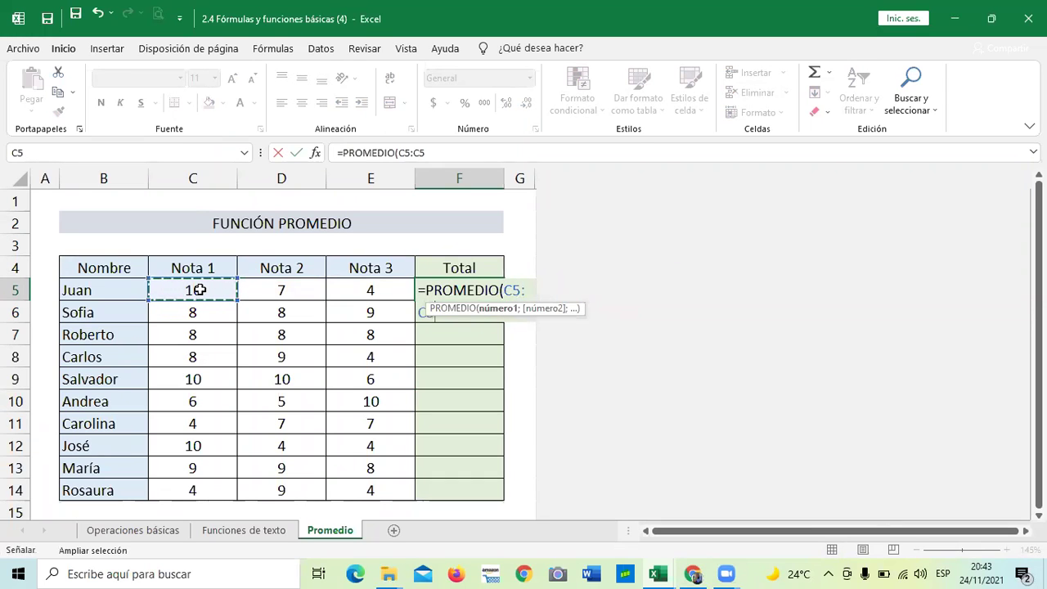
{"action": "left_click", "coordinate": [352, 290]}
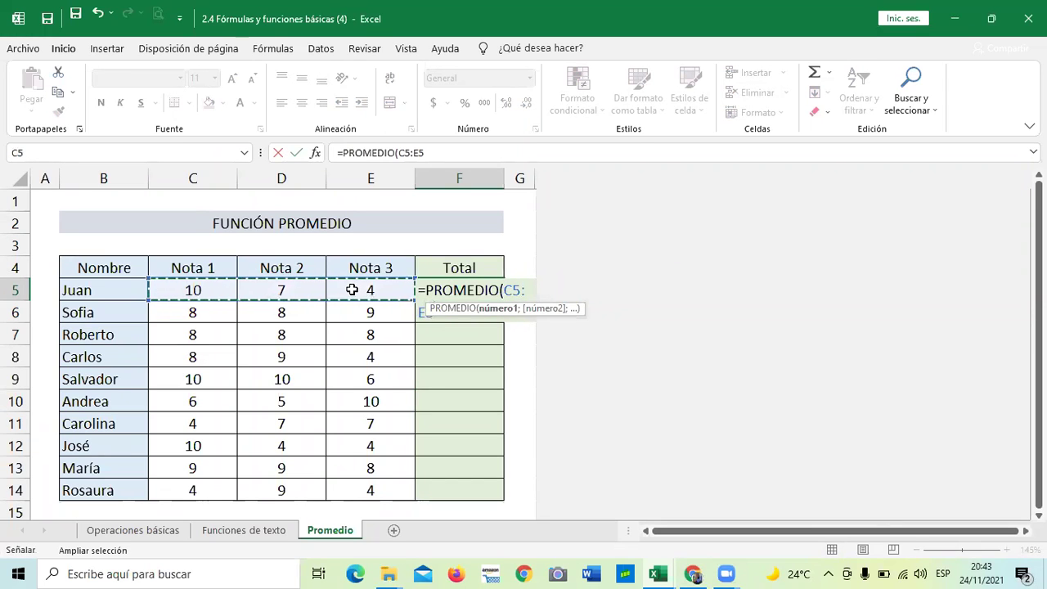
{"action": "left_click", "coordinate": [453, 152]}
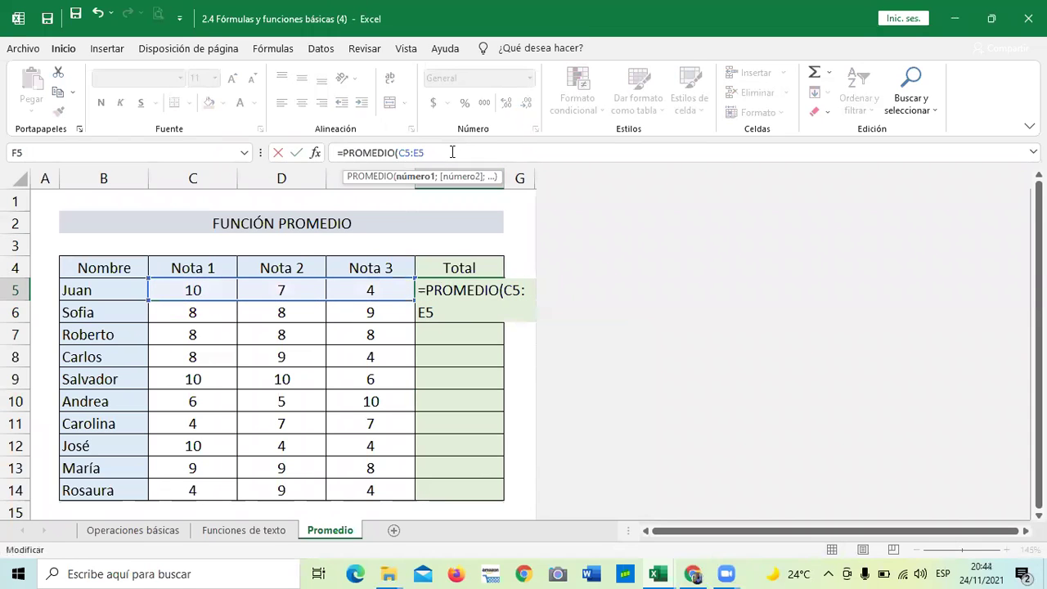
{"action": "type", "text": ")"}
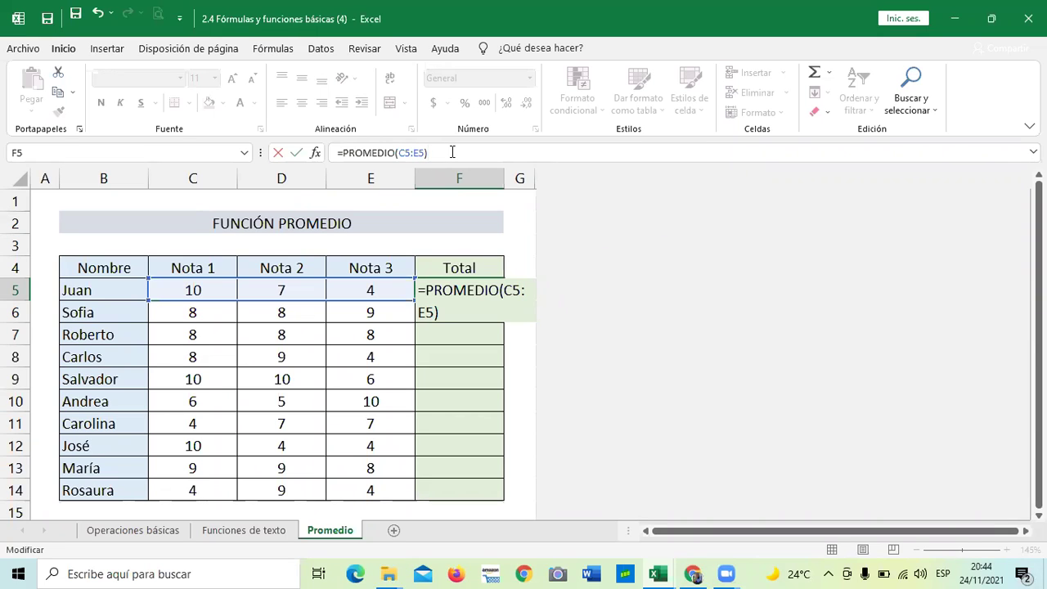
{"action": "key", "text": "Return"}
Fill the average formula from cell F5 down through F14.
{"action": "left_click", "coordinate": [445, 415]}
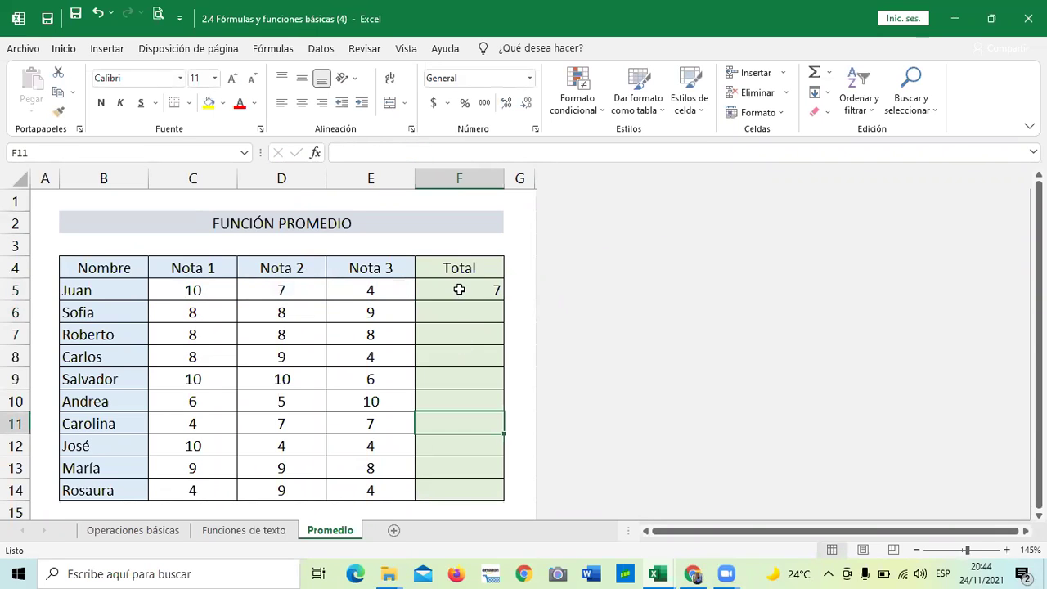
{"action": "left_click", "coordinate": [460, 289]}
{"action": "left_click_drag", "start_coordinate": [503, 300], "coordinate": [523, 495]}
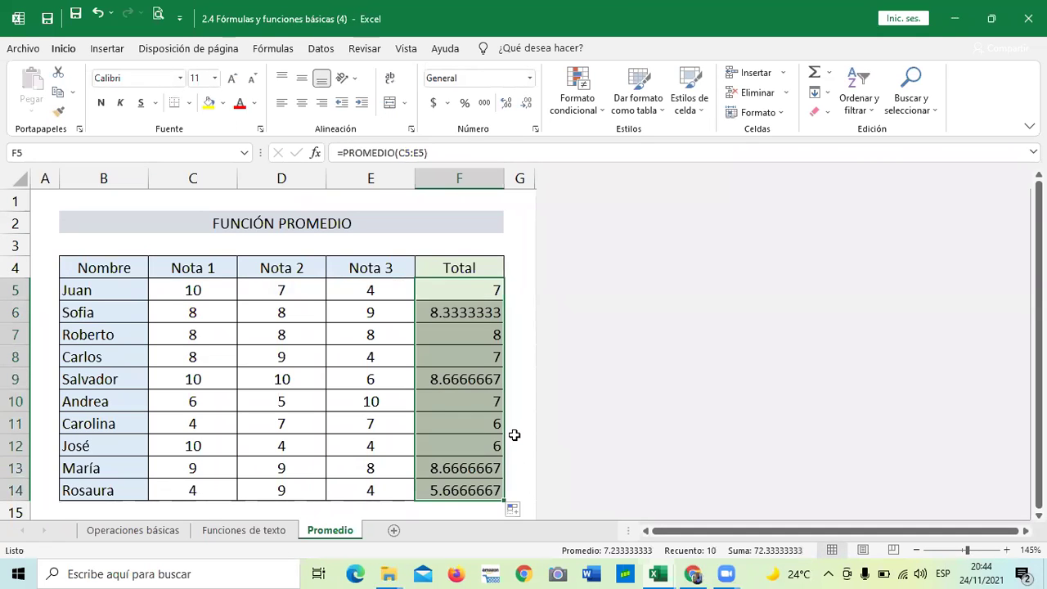
Reduce the average in cell F6 to zero decimal places.
{"action": "left_click", "coordinate": [450, 310]}
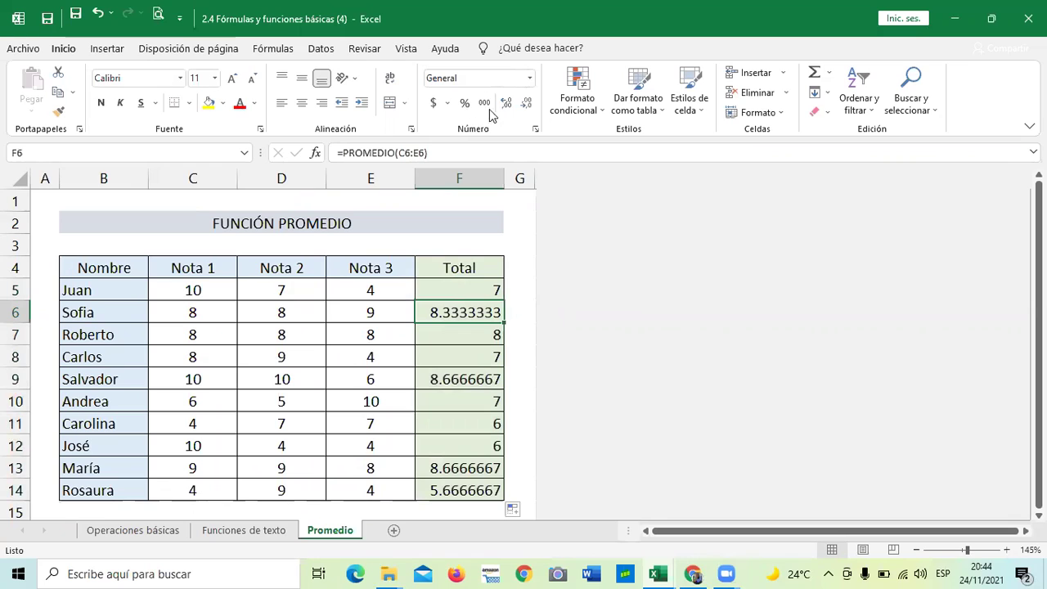
{"action": "left_click", "coordinate": [528, 105]}
{"action": "left_click", "coordinate": [527, 105]}
{"action": "left_click", "coordinate": [527, 105]}
{"action": "left_click", "coordinate": [527, 105]}
{"action": "left_click", "coordinate": [528, 105]}
{"action": "left_click", "coordinate": [528, 104]}
{"action": "left_click", "coordinate": [528, 105]}
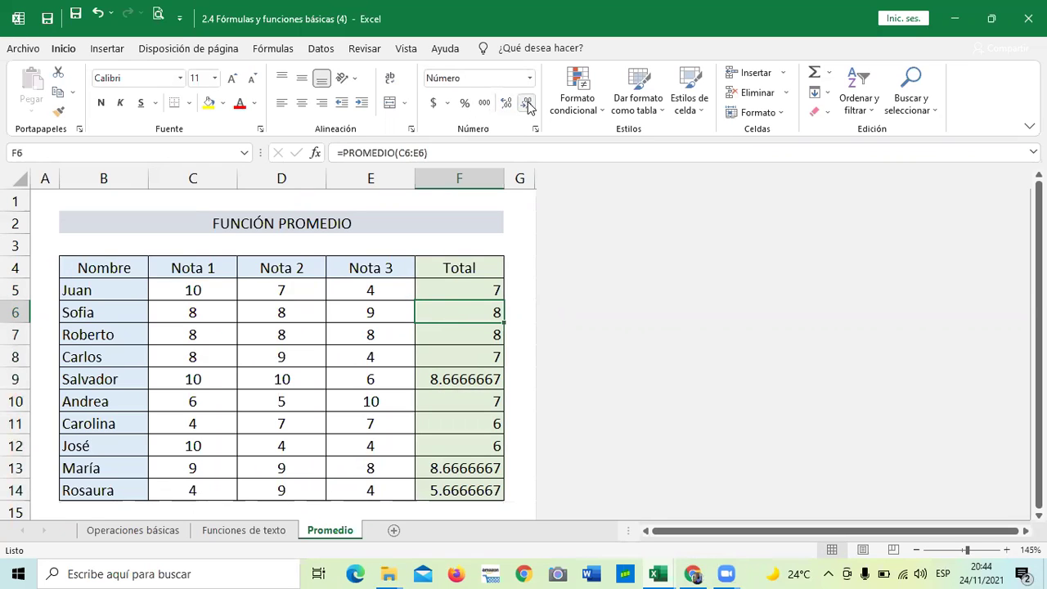
Reduce the average in cell F9 to zero decimal places.
{"action": "left_click", "coordinate": [451, 374]}
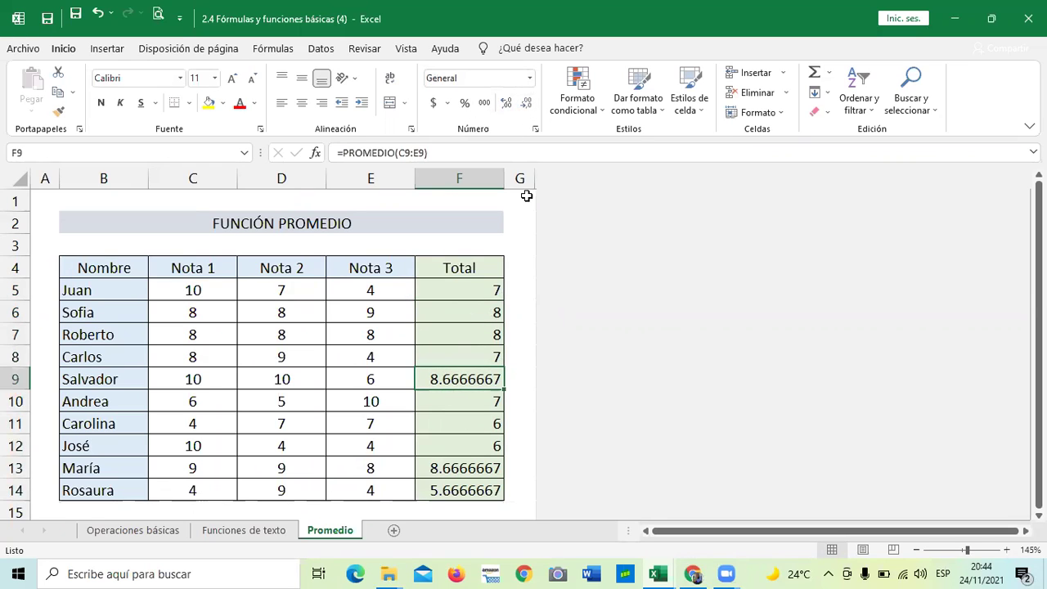
{"action": "left_click", "coordinate": [528, 105]}
{"action": "left_click", "coordinate": [528, 105]}
{"action": "left_click", "coordinate": [527, 105]}
{"action": "left_click", "coordinate": [528, 104]}
{"action": "left_click", "coordinate": [528, 105]}
{"action": "left_click", "coordinate": [528, 105]}
{"action": "left_click", "coordinate": [527, 104]}
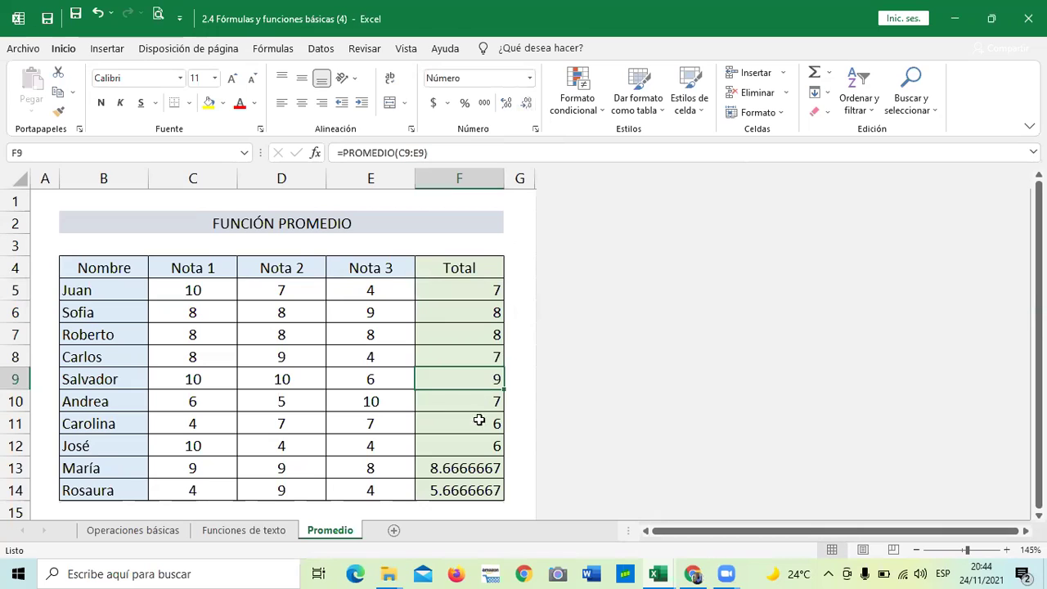
Reduce the average in cell F13 to zero decimal places.
{"action": "left_click", "coordinate": [476, 468]}
{"action": "left_click", "coordinate": [526, 103]}
{"action": "left_click", "coordinate": [526, 103]}
{"action": "left_click", "coordinate": [526, 103]}
{"action": "left_click", "coordinate": [526, 103]}
{"action": "left_click", "coordinate": [526, 103]}
{"action": "left_click", "coordinate": [526, 103]}
{"action": "left_click", "coordinate": [526, 103]}
Reduce the average in cell F14 to zero decimal places.
{"action": "left_click", "coordinate": [442, 490]}
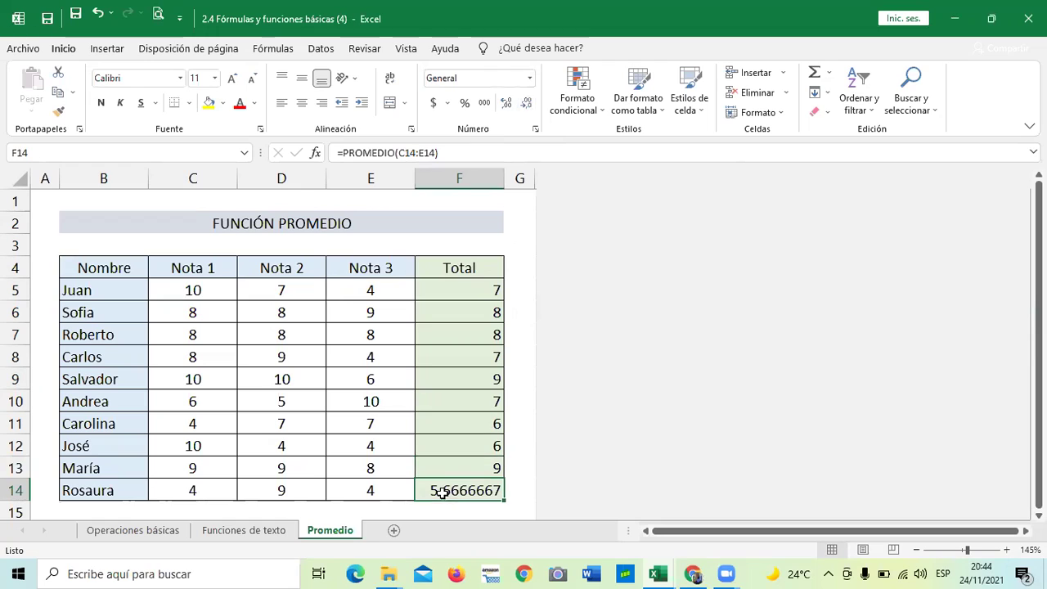
{"action": "left_click", "coordinate": [528, 105]}
{"action": "left_click", "coordinate": [528, 105]}
{"action": "left_click", "coordinate": [527, 105]}
{"action": "left_click", "coordinate": [527, 104]}
{"action": "left_click", "coordinate": [527, 105]}
{"action": "left_click", "coordinate": [527, 104]}
{"action": "left_click", "coordinate": [528, 105]}
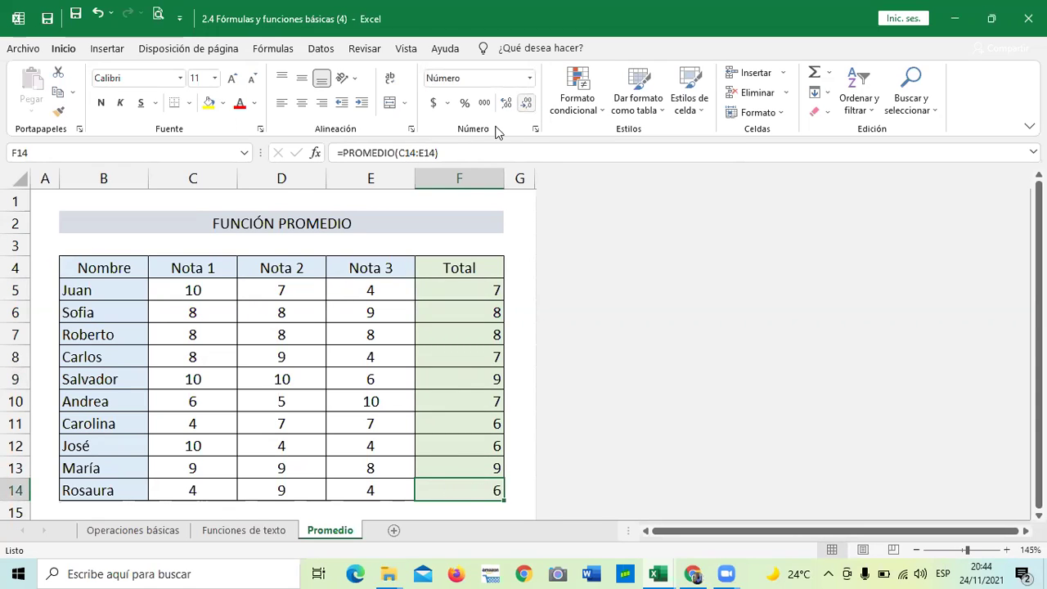
{"action": "left_click", "coordinate": [491, 244]}
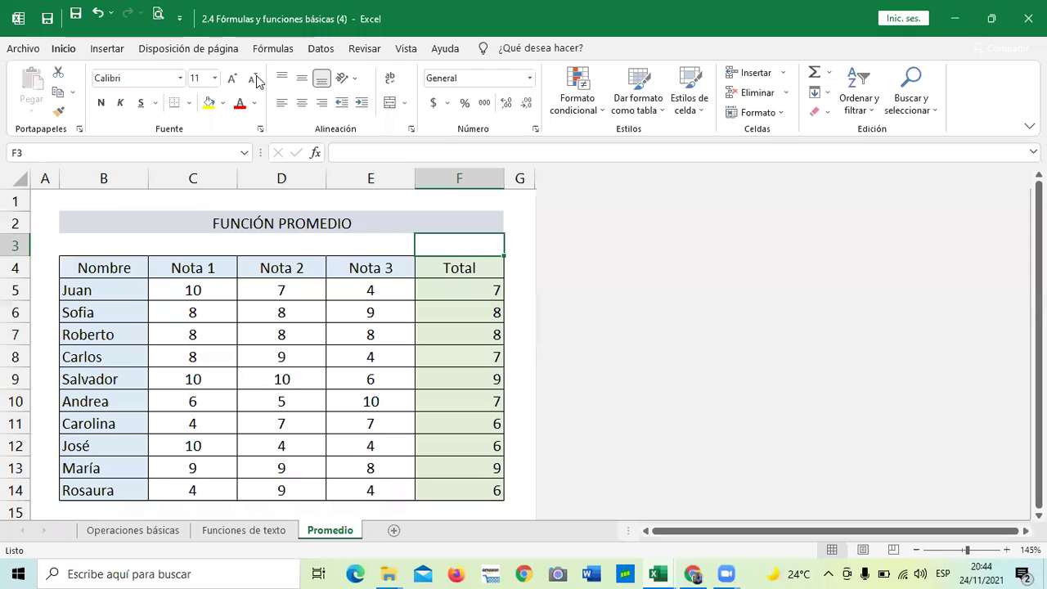
Switch to the Funciones de texto sheet and look over its text exercises.
{"action": "left_click", "coordinate": [268, 527]}
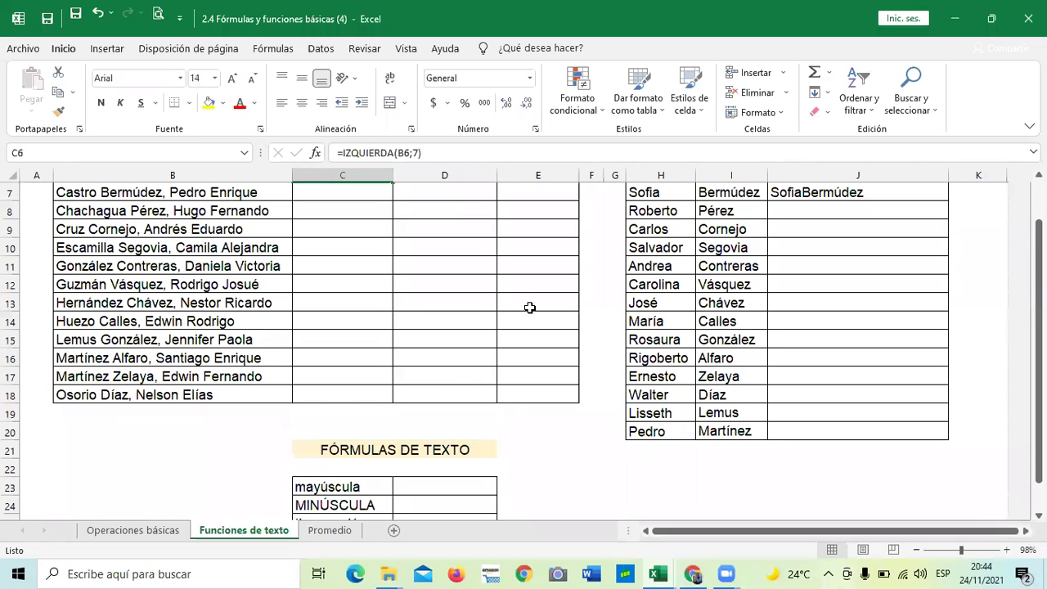
{"action": "scroll", "coordinate": [530, 307], "scroll_direction": "down", "scroll_amount": 3}
{"action": "scroll", "coordinate": [530, 307], "scroll_direction": "up", "scroll_amount": 4}
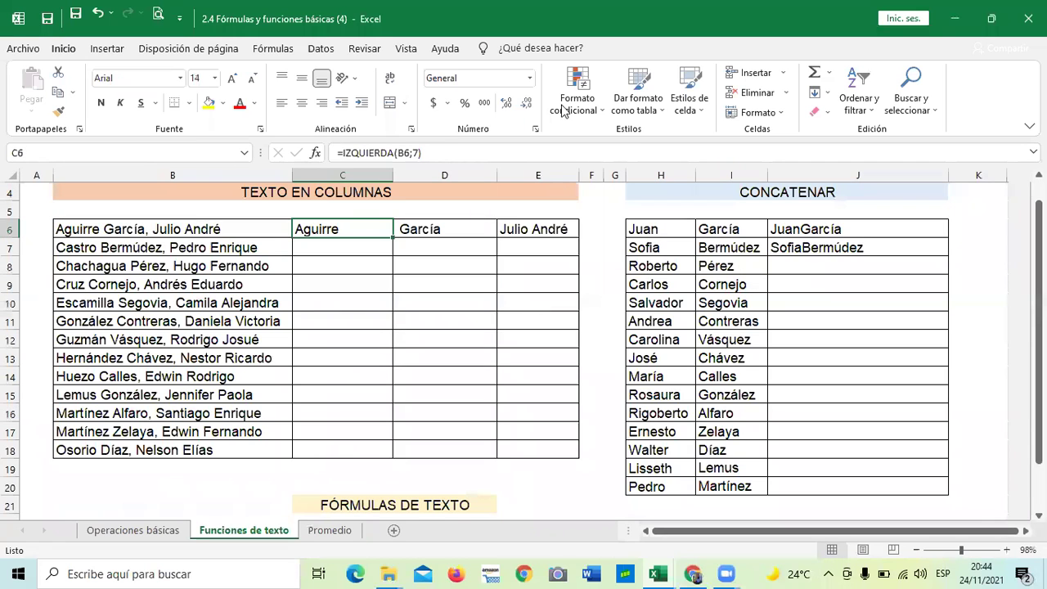
{"action": "scroll", "coordinate": [564, 108], "scroll_direction": "up", "scroll_amount": 1}
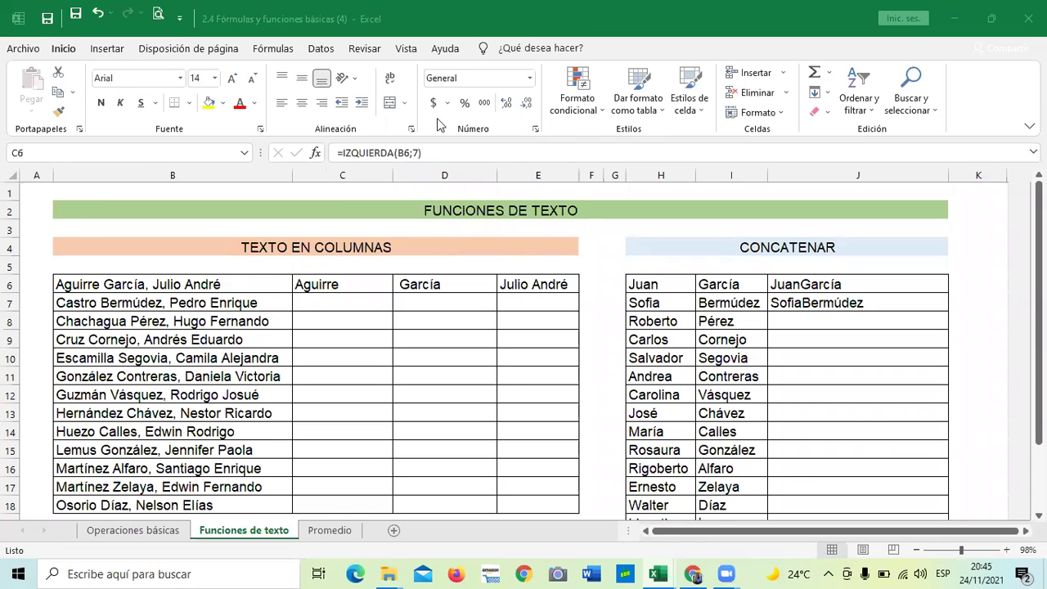
Review the function arguments of the IZQUIERDA formula in cell C6, leaving the formula as it is.
{"action": "left_click", "coordinate": [315, 153]}
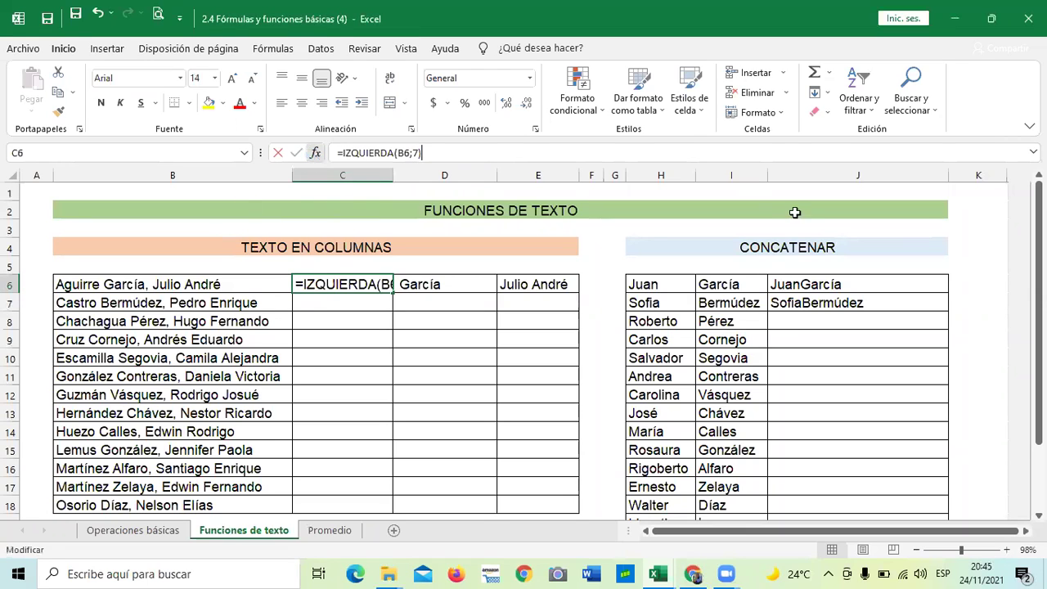
{"action": "left_click", "coordinate": [747, 141]}
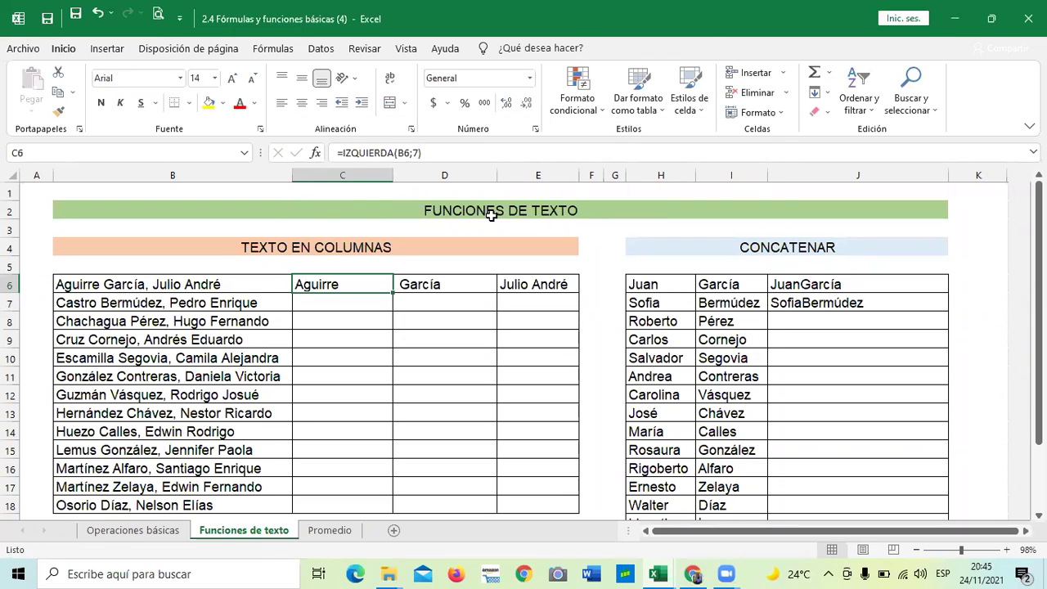
{"action": "key", "text": "alt+u"}
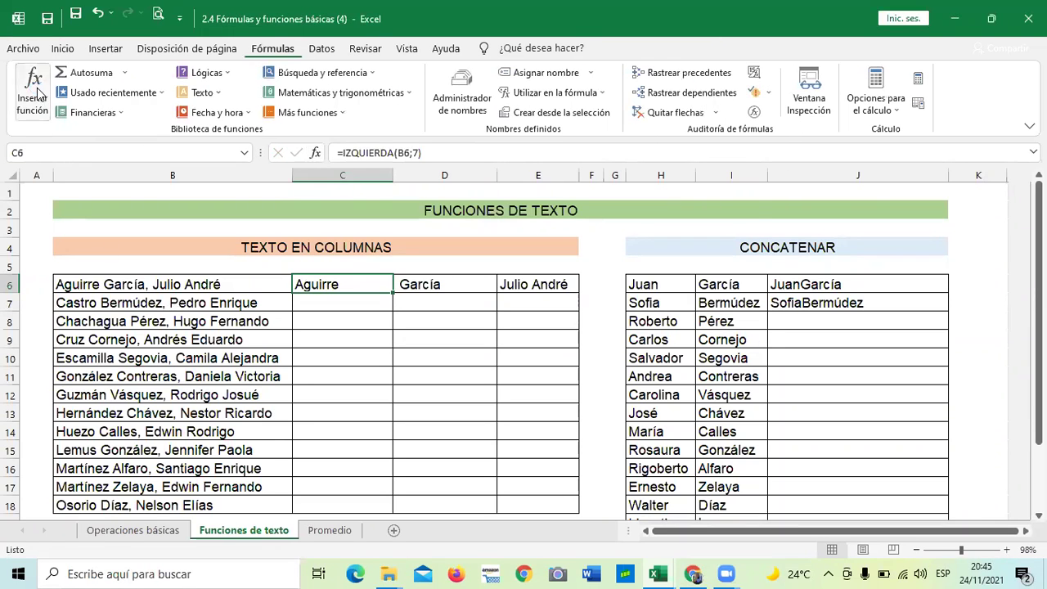
{"action": "left_click", "coordinate": [37, 92]}
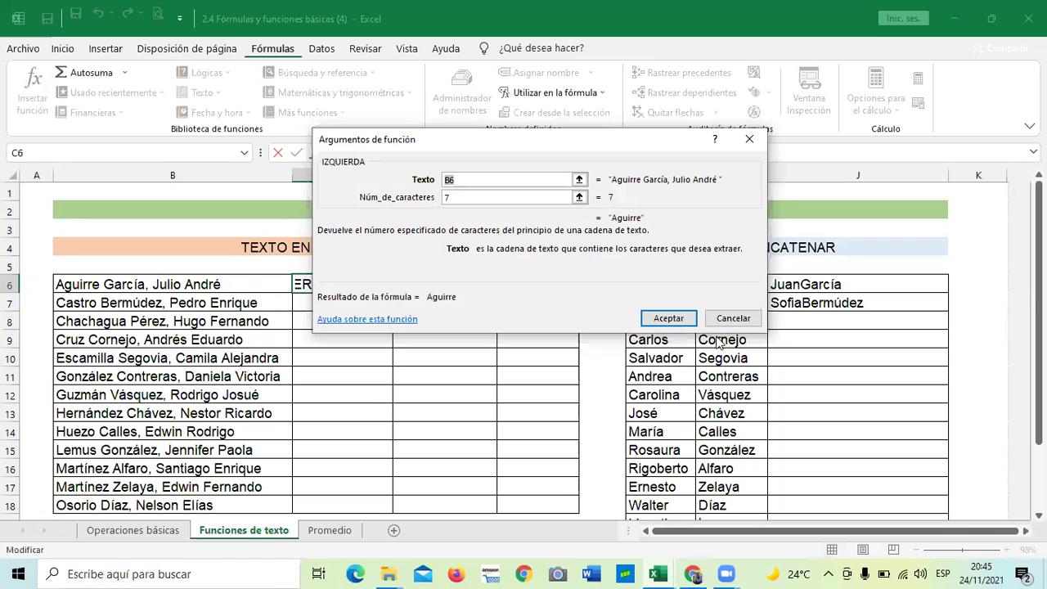
{"action": "key", "text": "Return"}
{"action": "left_click", "coordinate": [515, 446]}
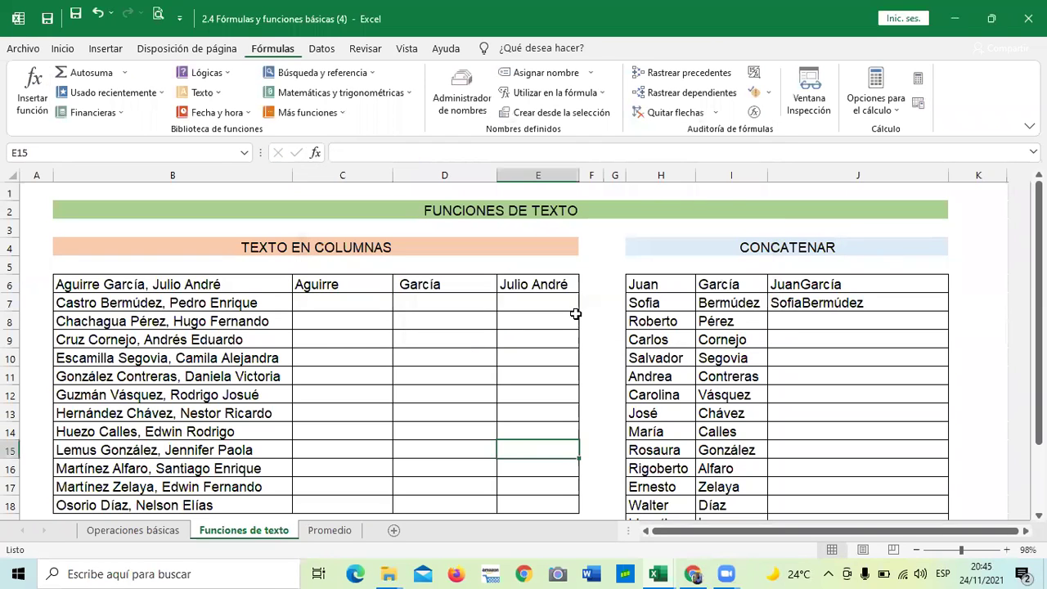
{"action": "left_click", "coordinate": [600, 321]}
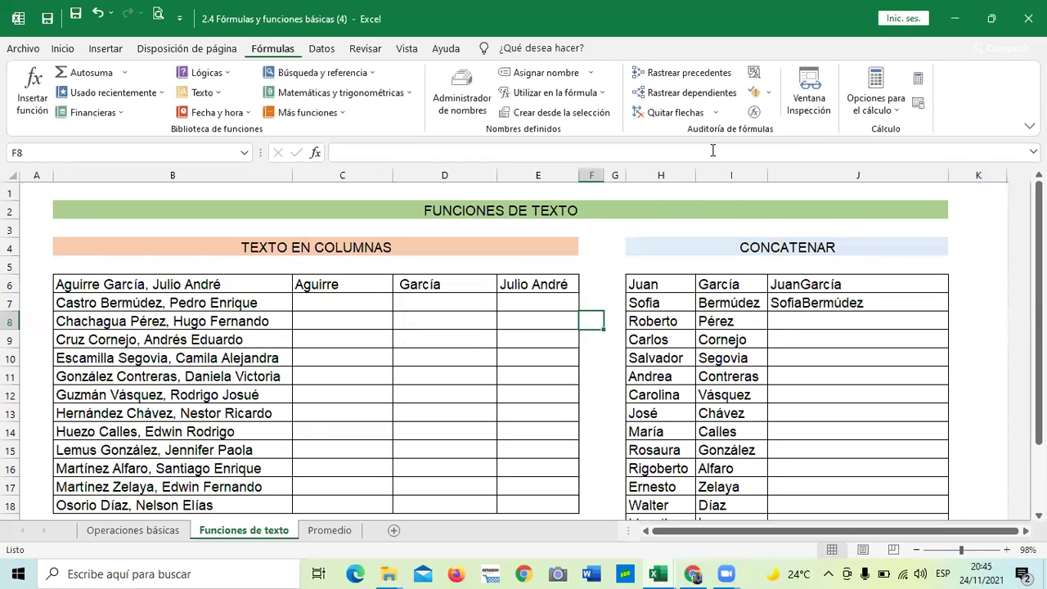
Open the function inserter on empty cell F8 and browse the Todo, Financiera and Fecha y hora categories.
{"action": "left_click", "coordinate": [33, 89]}
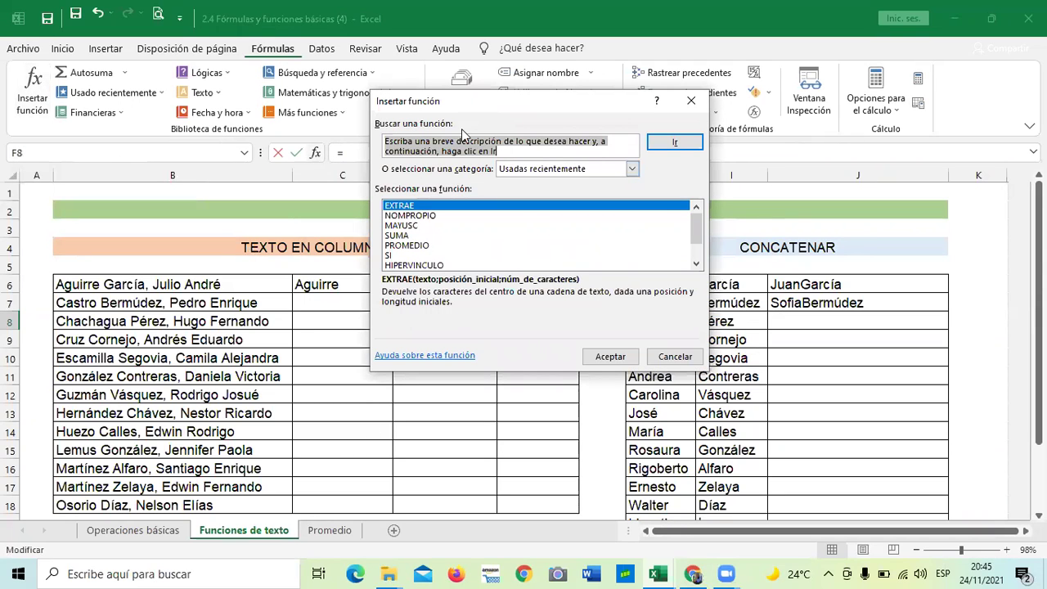
{"action": "left_click", "coordinate": [633, 168]}
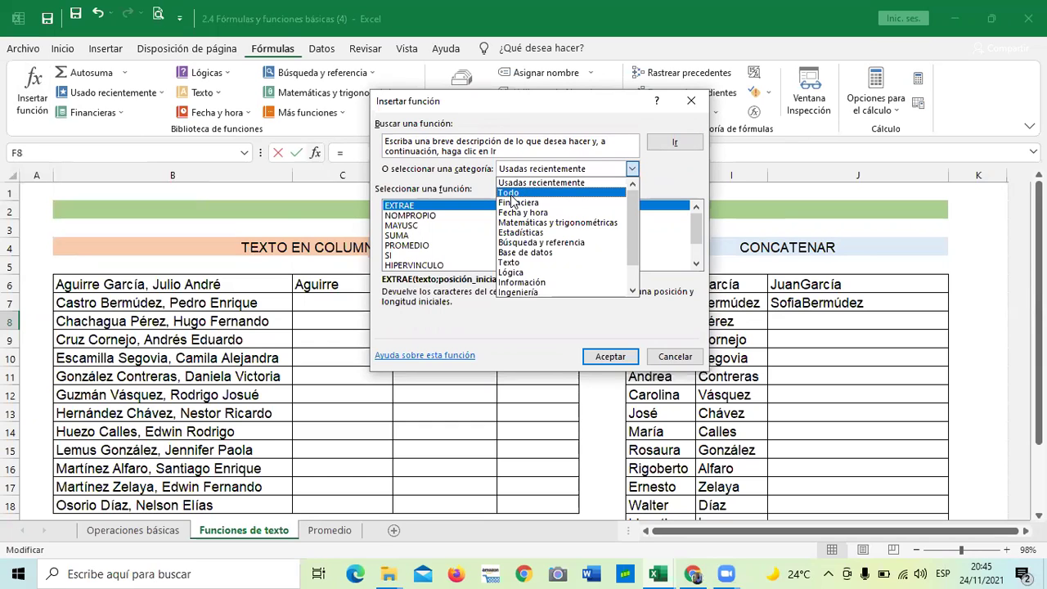
{"action": "left_click", "coordinate": [543, 183]}
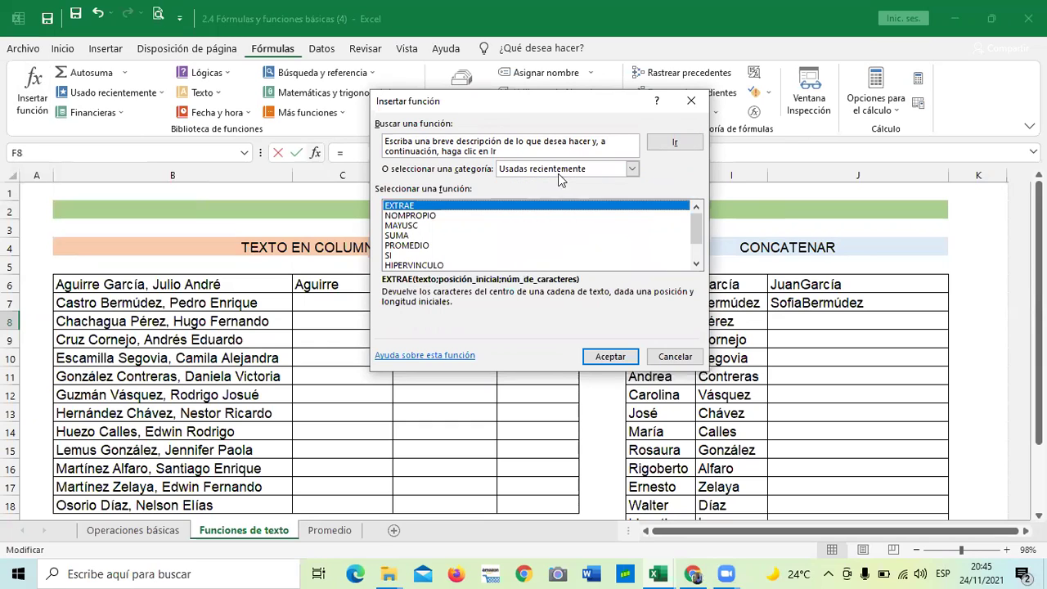
{"action": "left_click", "coordinate": [634, 168]}
{"action": "left_click", "coordinate": [519, 199]}
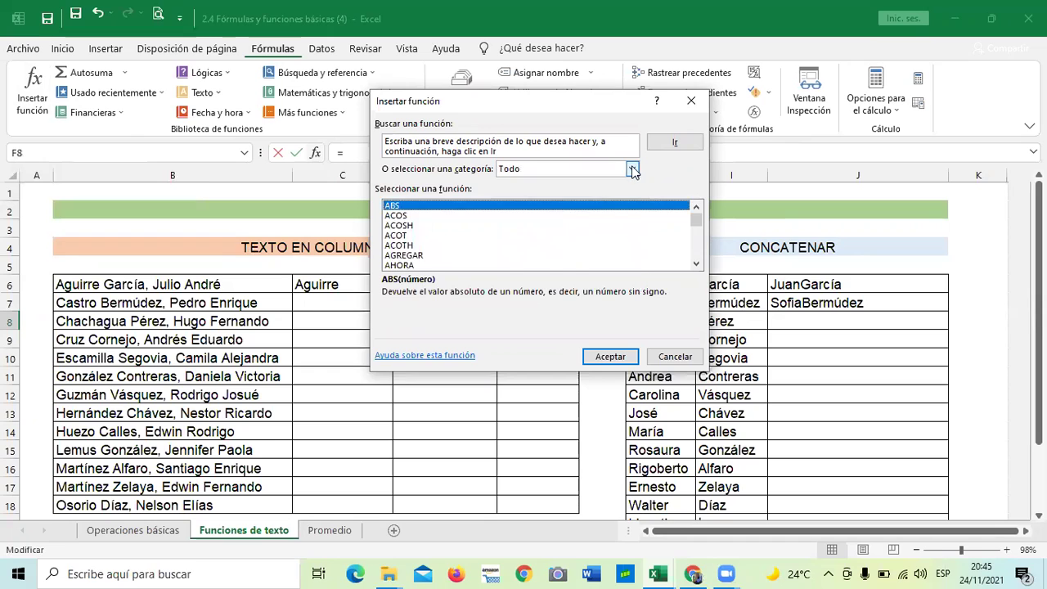
{"action": "left_click", "coordinate": [632, 169]}
{"action": "left_click", "coordinate": [528, 206]}
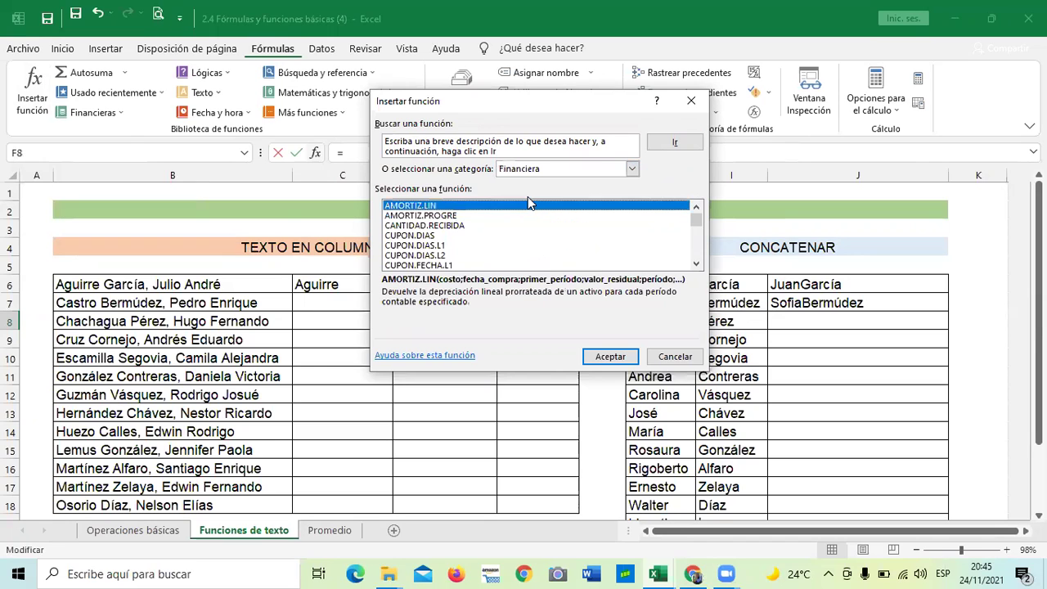
{"action": "left_click", "coordinate": [556, 169]}
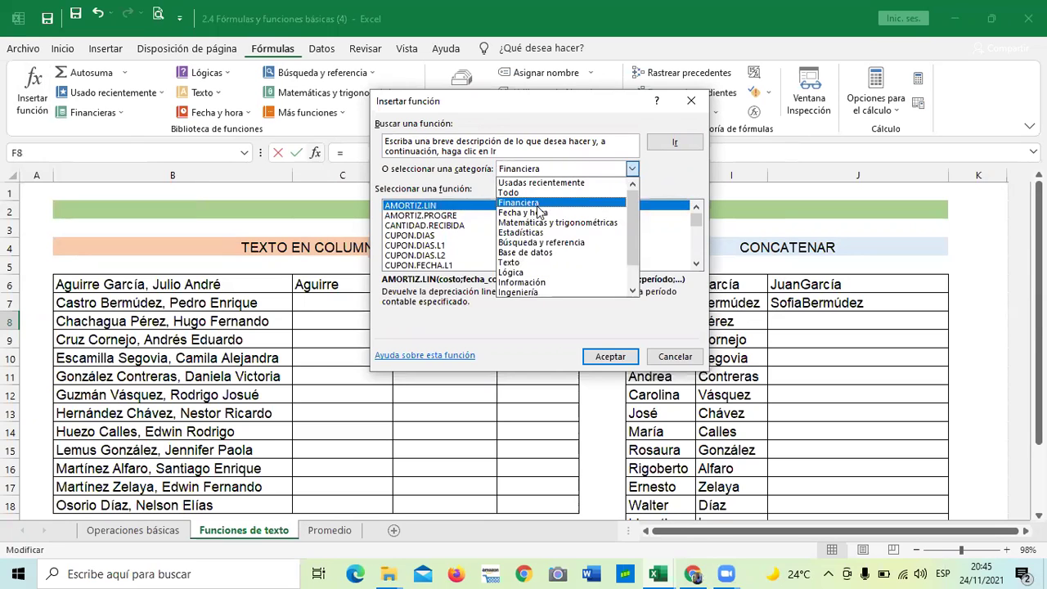
{"action": "left_click", "coordinate": [532, 212]}
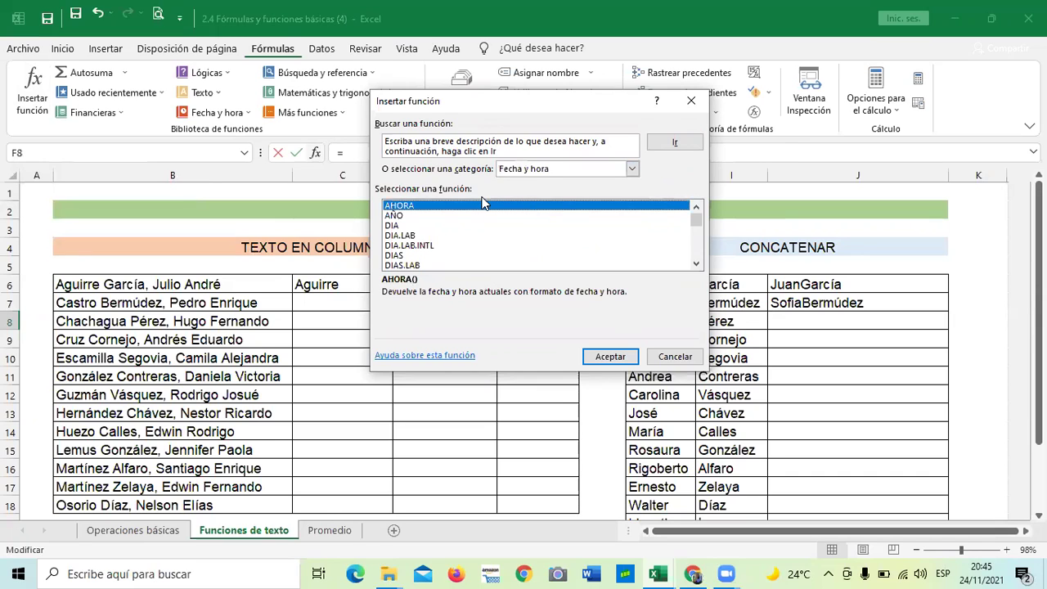
Look through the list of date and time functions and read the description of DIAS360.
{"action": "left_click", "coordinate": [697, 265]}
{"action": "left_click", "coordinate": [697, 264]}
{"action": "left_click", "coordinate": [696, 264]}
{"action": "left_click", "coordinate": [695, 263]}
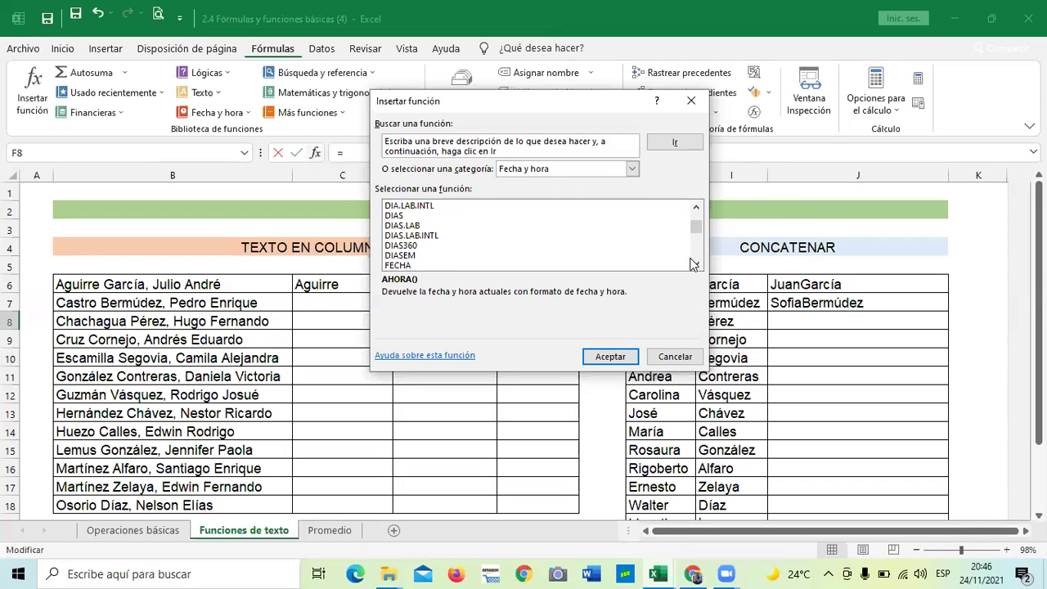
{"action": "left_click", "coordinate": [696, 264]}
{"action": "left_click", "coordinate": [393, 235]}
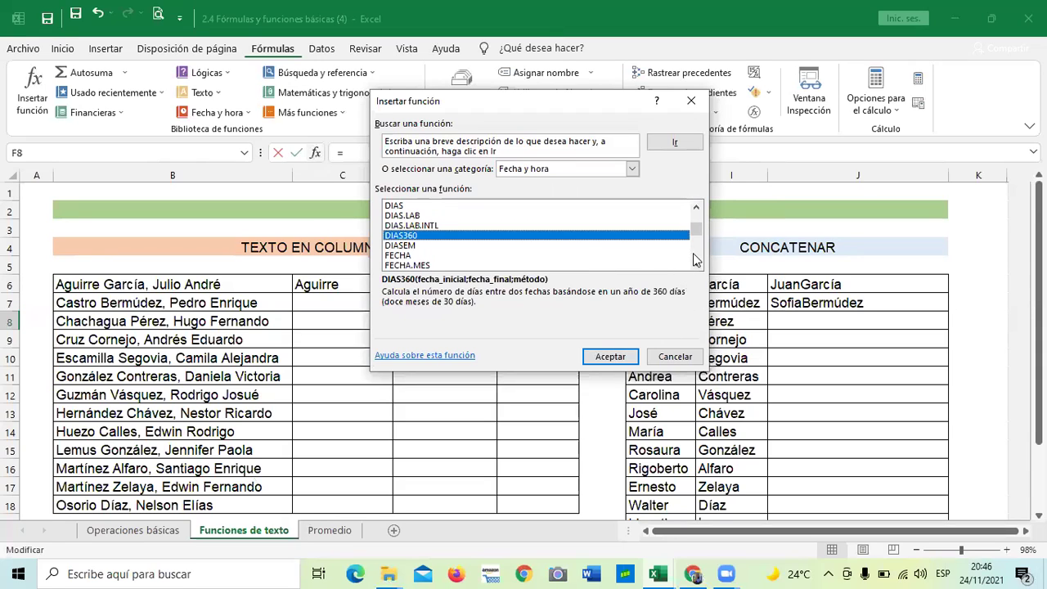
{"action": "left_click_drag", "start_coordinate": [700, 265], "coordinate": [700, 266]}
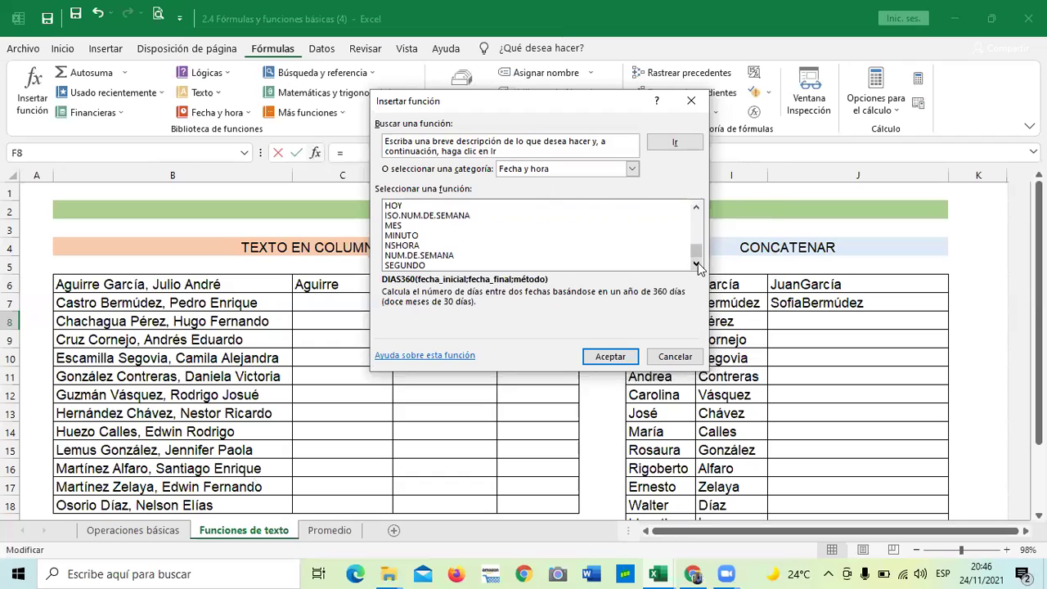
Browse the Matemáticas y trigonométricas and Búsqueda y referencia categories, reading the descriptions of BUSCARH and BUSCARV.
{"action": "left_click", "coordinate": [632, 168]}
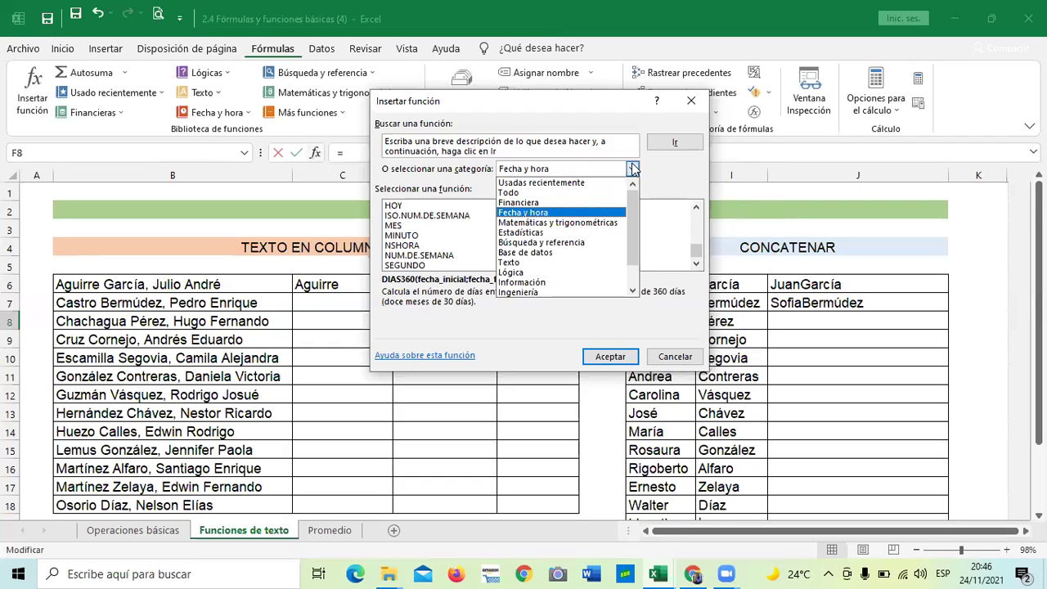
{"action": "left_click", "coordinate": [515, 223]}
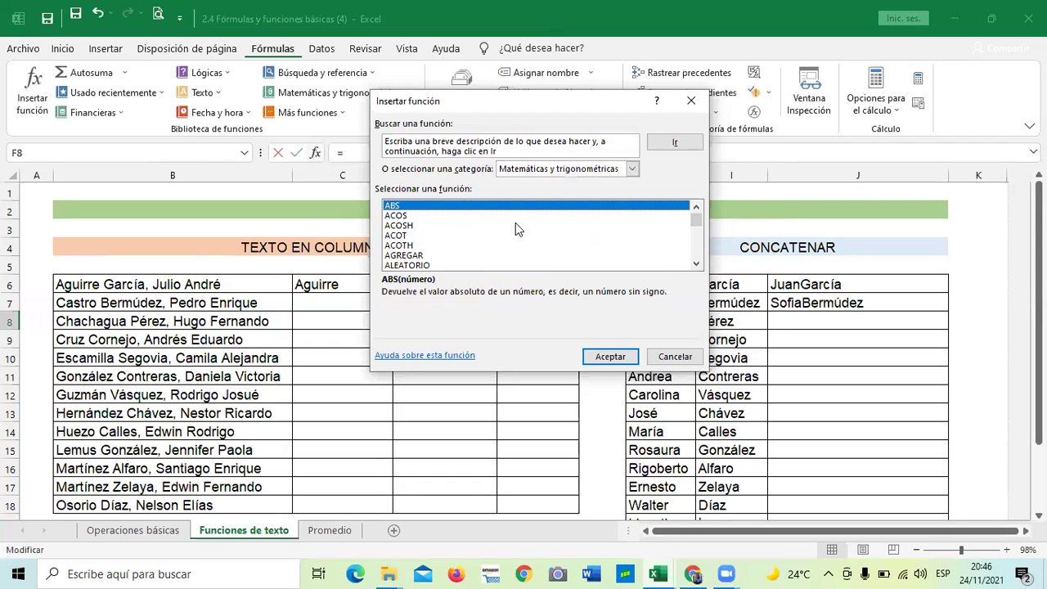
{"action": "left_click", "coordinate": [631, 168]}
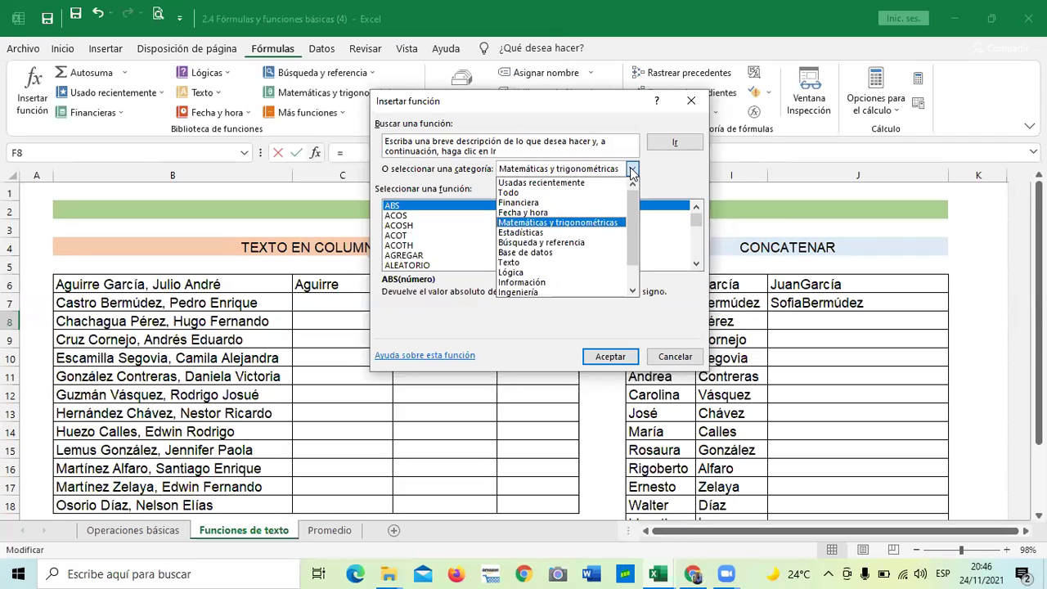
{"action": "left_click", "coordinate": [542, 243]}
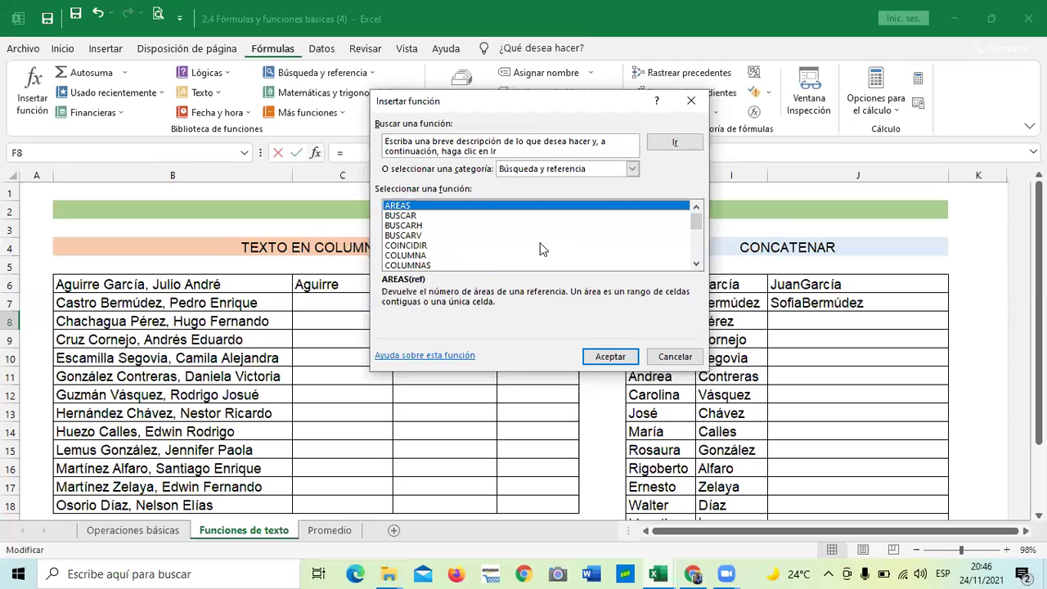
{"action": "left_click", "coordinate": [405, 226]}
{"action": "key", "text": "Up"}
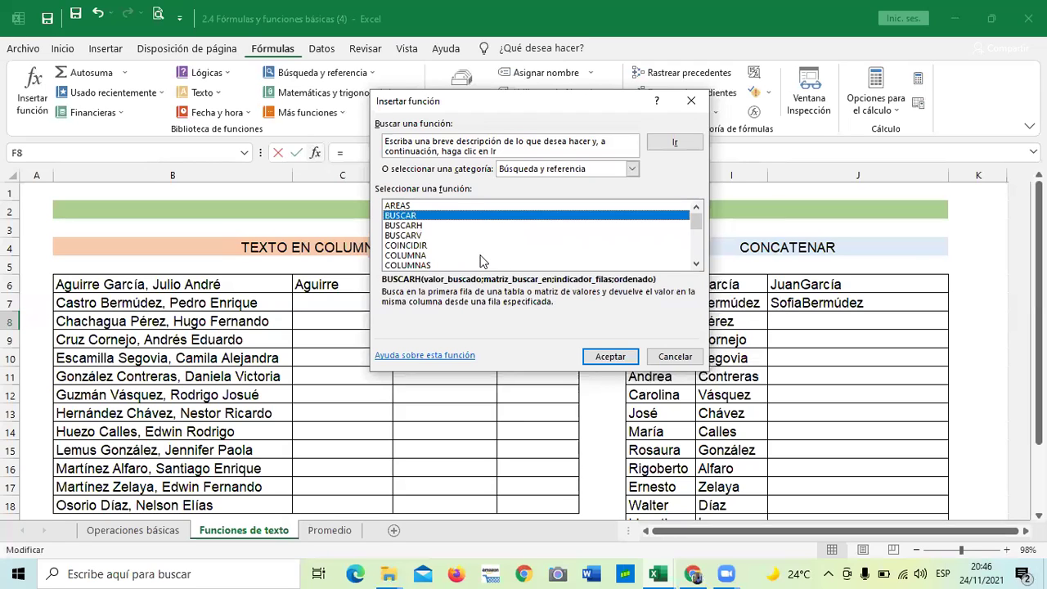
{"action": "left_click", "coordinate": [414, 237]}
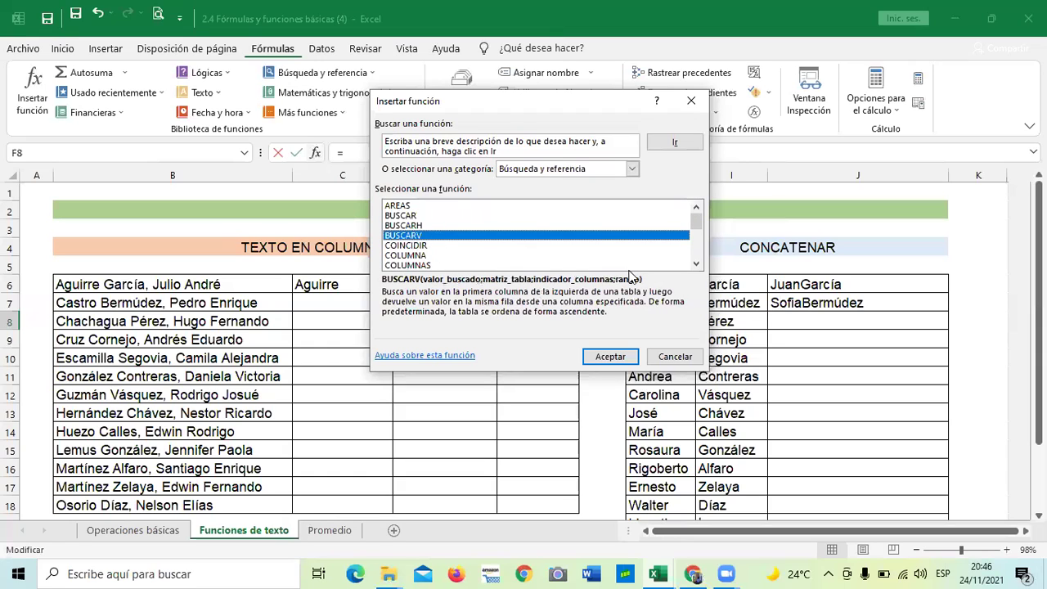
Look further down the lookup and reference functions and read the descriptions of INDIRECTO and INDICE.
{"action": "left_click", "coordinate": [696, 263]}
{"action": "left_click", "coordinate": [696, 263]}
{"action": "left_click", "coordinate": [696, 263]}
{"action": "left_click", "coordinate": [696, 264]}
{"action": "left_click", "coordinate": [696, 263]}
{"action": "scroll", "coordinate": [577, 255], "scroll_direction": "down", "scroll_amount": 1}
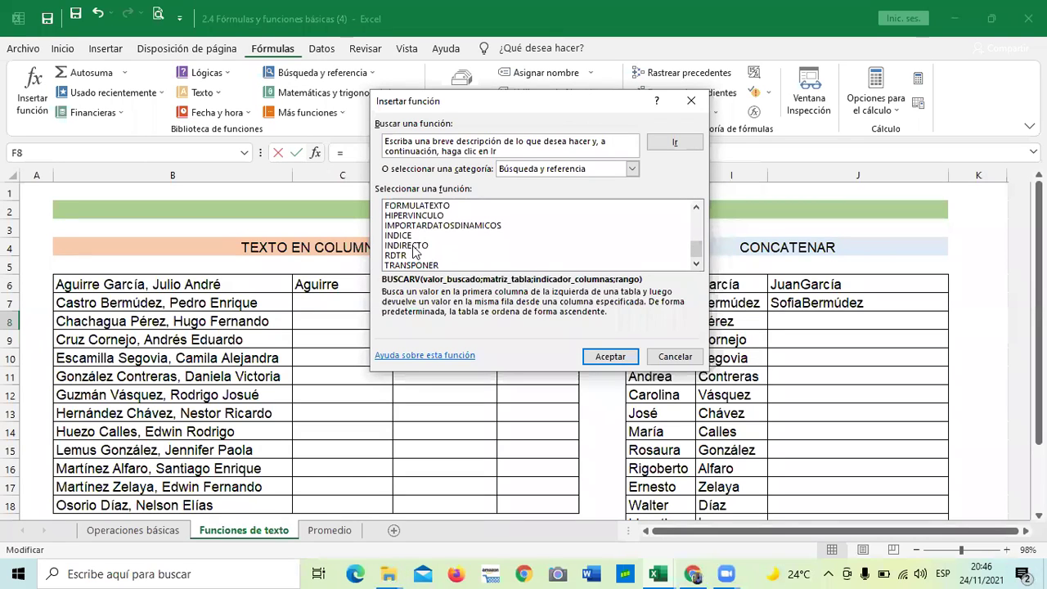
{"action": "left_click", "coordinate": [414, 246]}
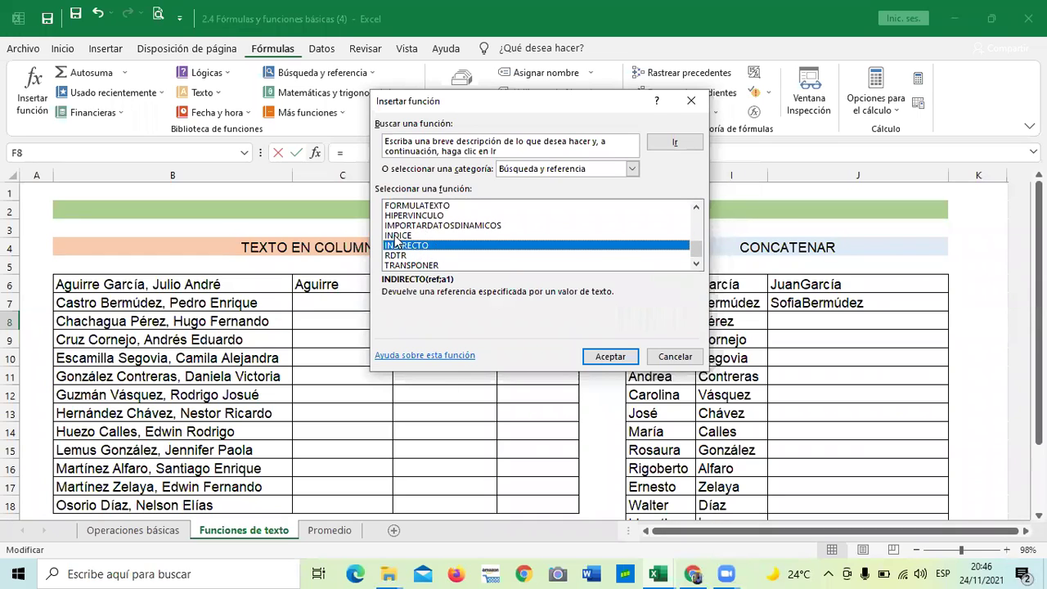
{"action": "key", "text": "Up"}
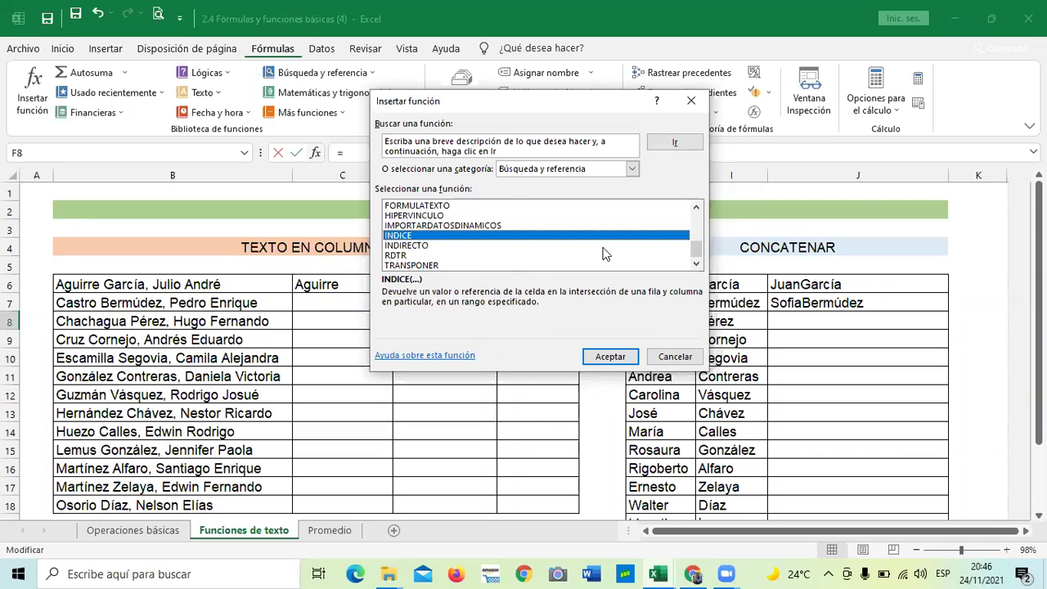
Switch to the Texto category and look through its list of functions.
{"action": "left_click", "coordinate": [633, 169]}
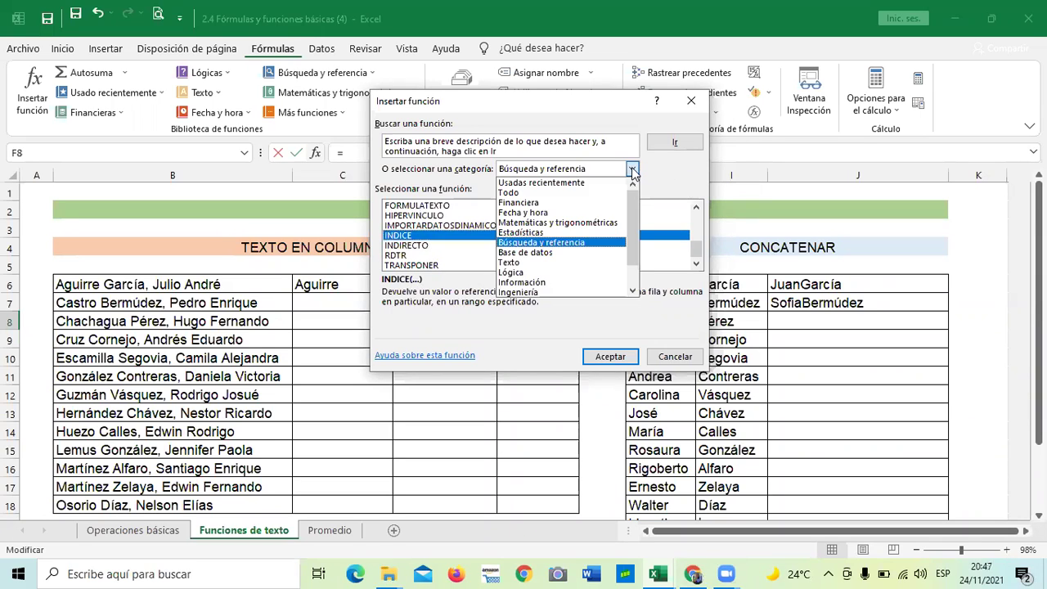
{"action": "left_click", "coordinate": [524, 262]}
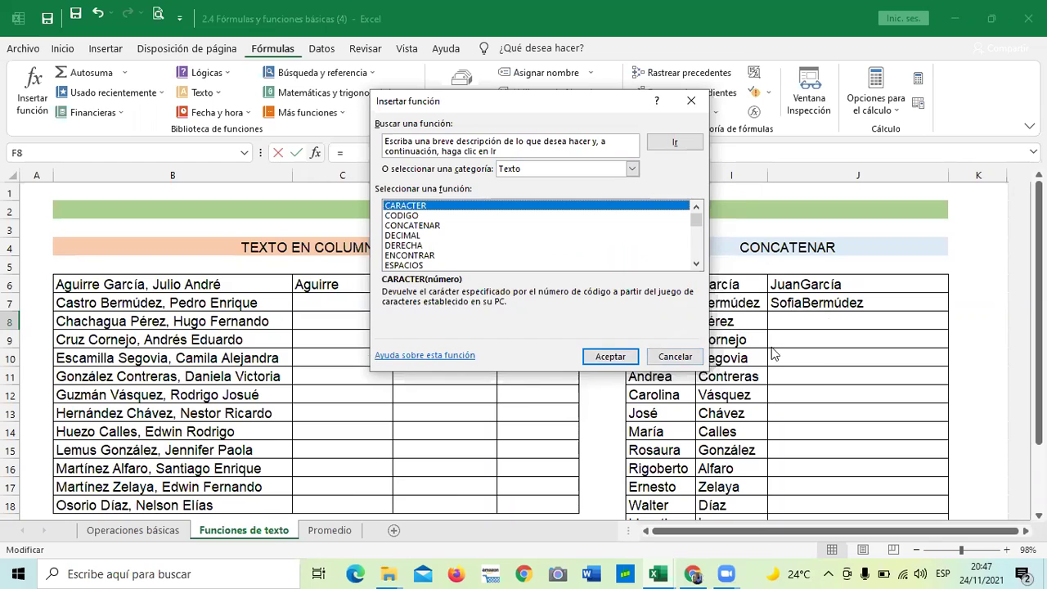
{"action": "left_click", "coordinate": [697, 265]}
{"action": "left_click", "coordinate": [696, 264]}
{"action": "left_click", "coordinate": [696, 264]}
{"action": "left_click", "coordinate": [696, 264]}
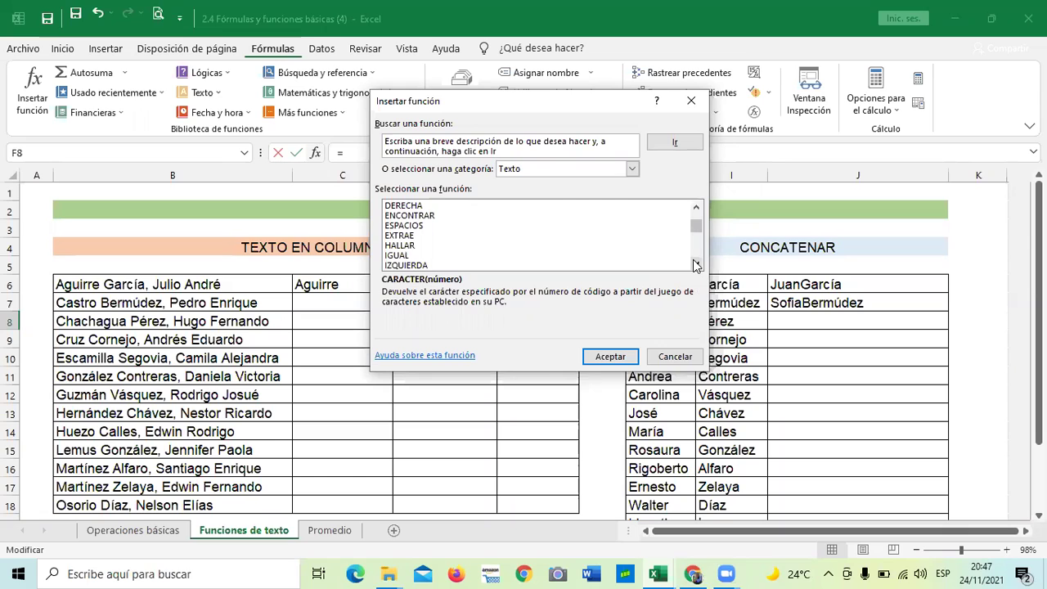
{"action": "left_click", "coordinate": [696, 264]}
{"action": "left_click", "coordinate": [697, 264]}
{"action": "left_click", "coordinate": [696, 264]}
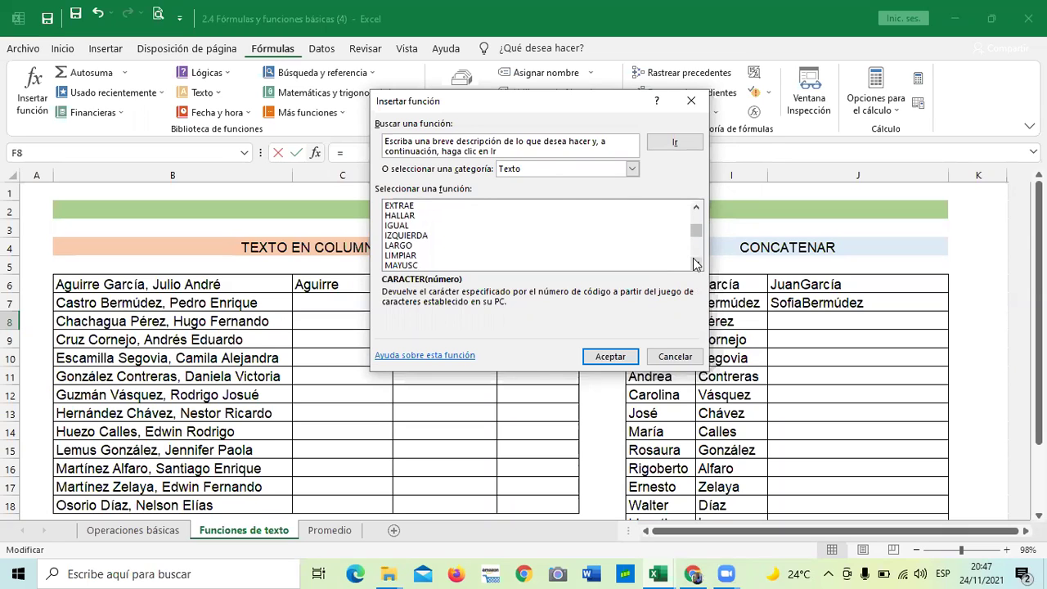
{"action": "left_click", "coordinate": [696, 264]}
{"action": "left_click", "coordinate": [696, 264]}
{"action": "left_click", "coordinate": [696, 264]}
{"action": "left_click", "coordinate": [696, 264]}
{"action": "left_click", "coordinate": [696, 264]}
{"action": "left_click", "coordinate": [696, 264]}
Check the Ingeniería category and the arguments of BESSELI, then cancel the function insertion in cell F8.
{"action": "left_click", "coordinate": [632, 168]}
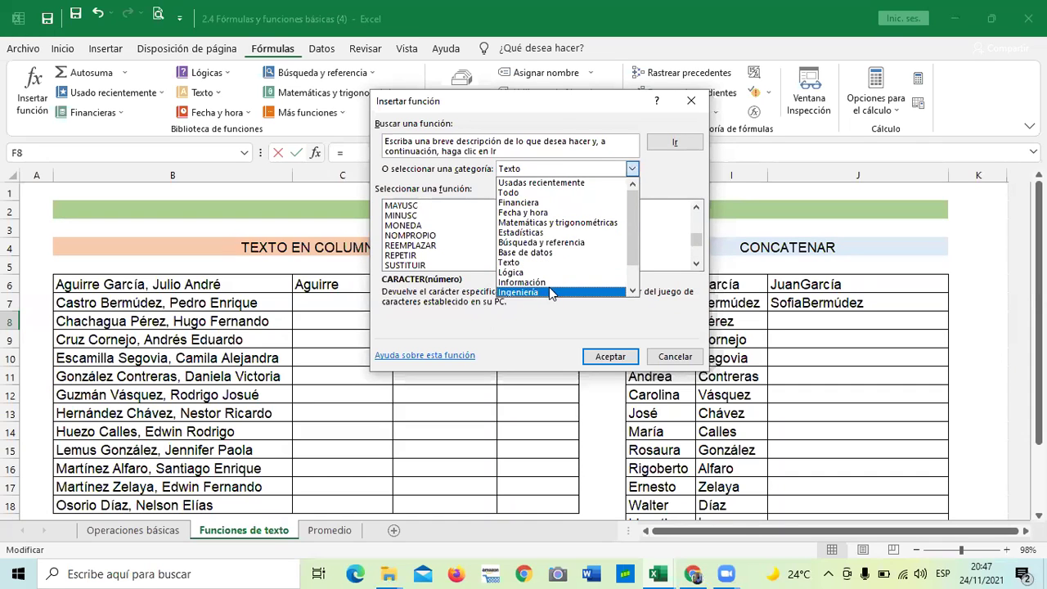
{"action": "left_click", "coordinate": [549, 293]}
{"action": "left_click", "coordinate": [632, 168]}
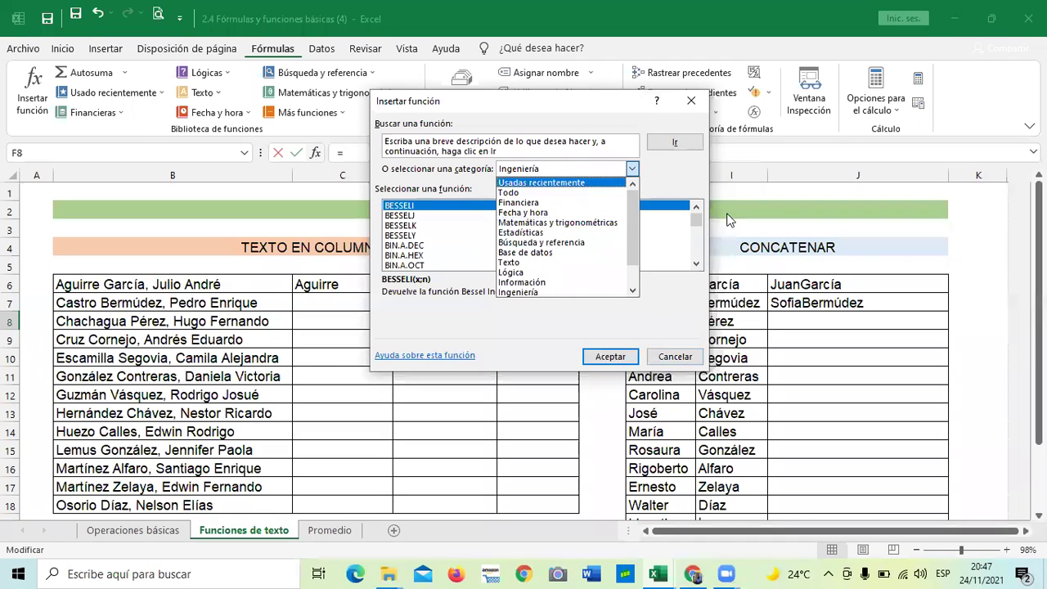
{"action": "left_click", "coordinate": [586, 331]}
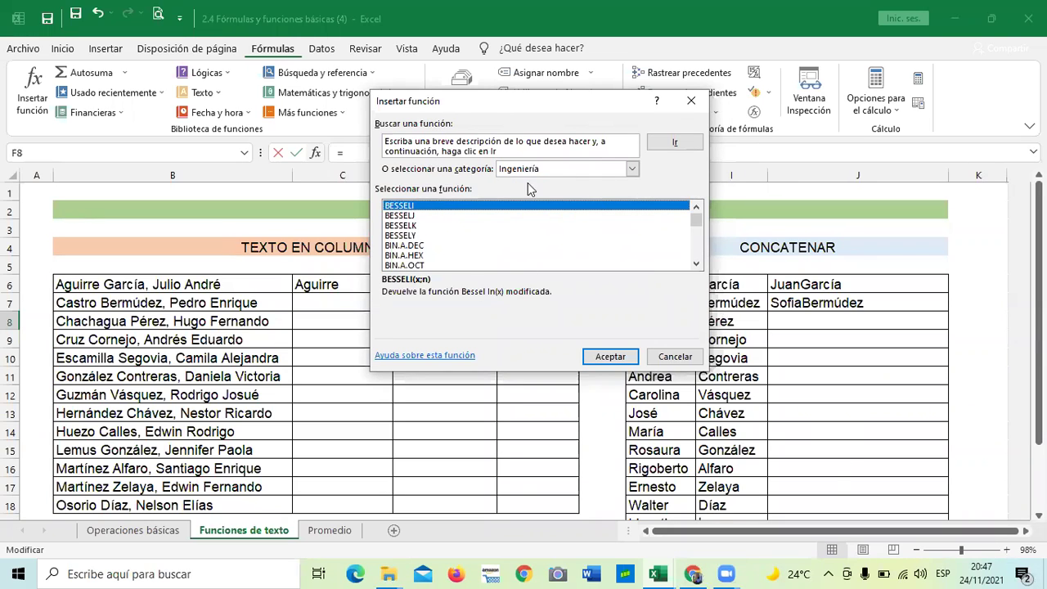
{"action": "left_click", "coordinate": [613, 357]}
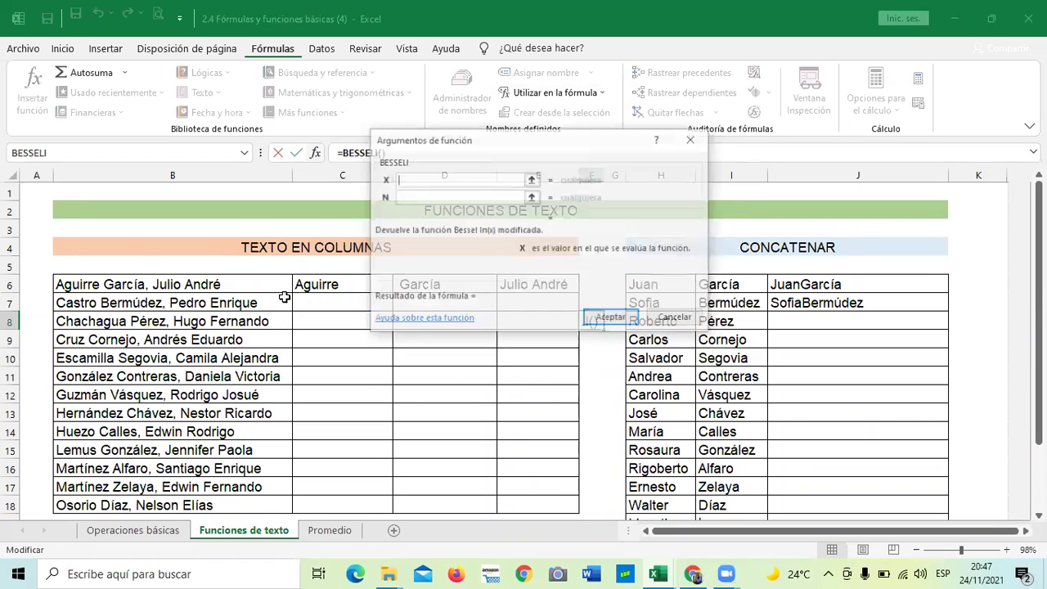
{"action": "left_click", "coordinate": [669, 317]}
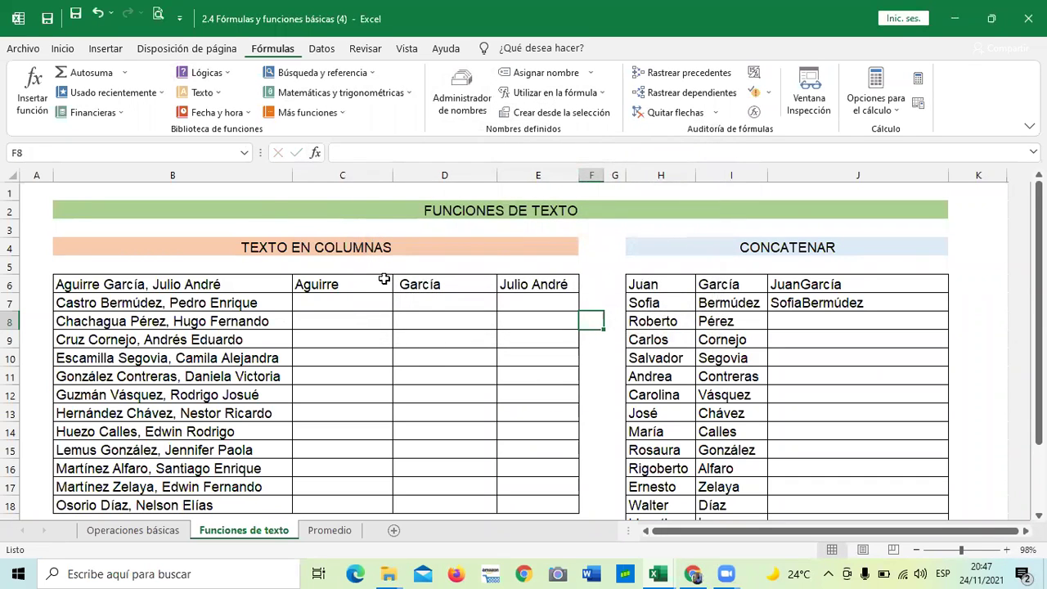
{"action": "scroll", "coordinate": [390, 280], "scroll_direction": "down", "scroll_amount": 3}
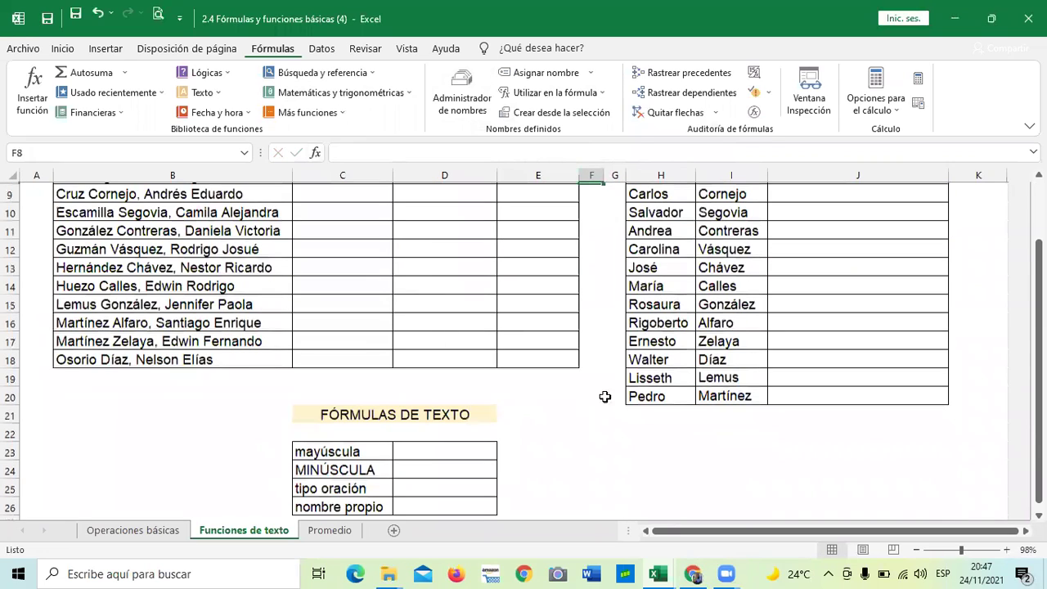
Enter =MAYUSC(C23) in cell D23 to convert the word "mayúscula" to uppercase.
{"action": "scroll", "coordinate": [663, 373], "scroll_direction": "up", "scroll_amount": 2}
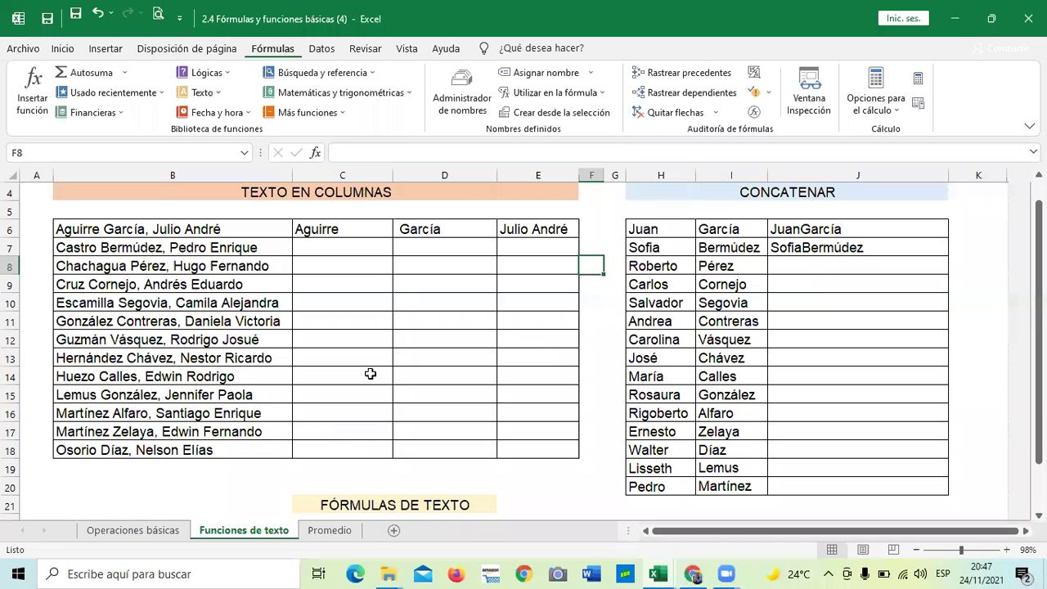
{"action": "scroll", "coordinate": [387, 358], "scroll_direction": "down", "scroll_amount": 3}
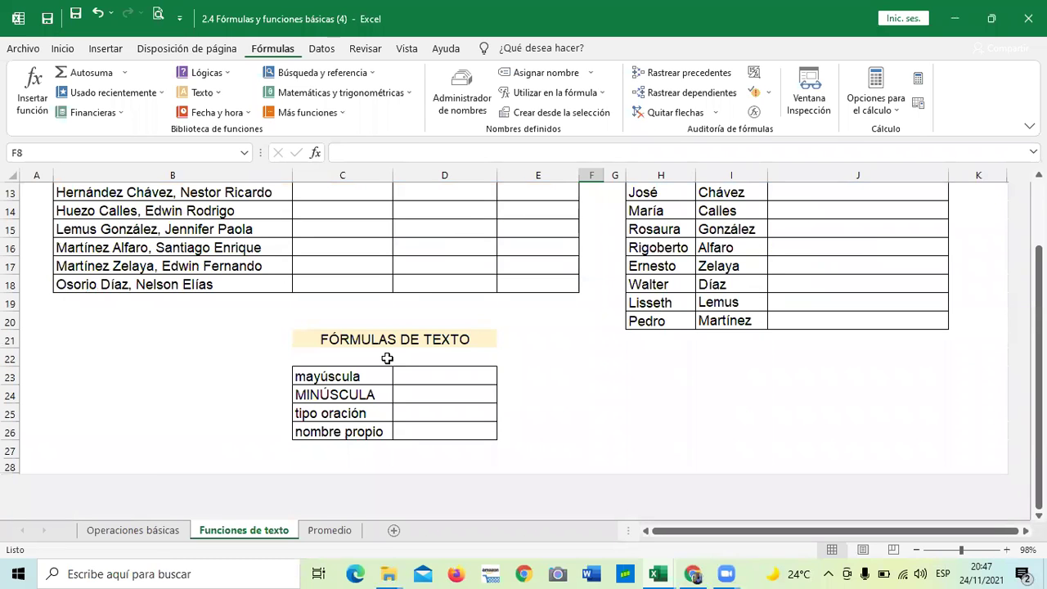
{"action": "left_click", "coordinate": [442, 376]}
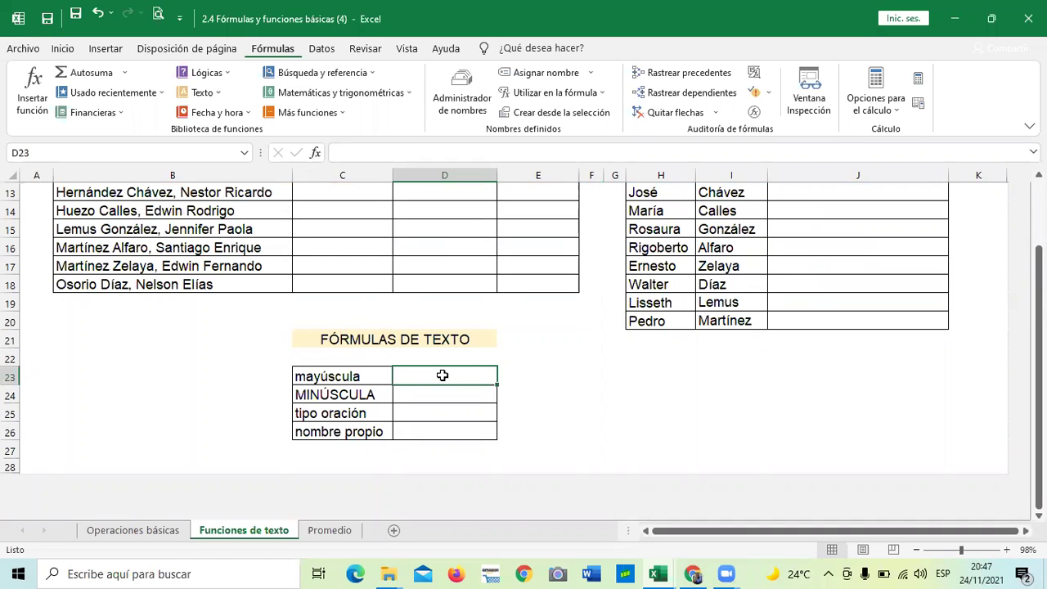
{"action": "left_click", "coordinate": [361, 378]}
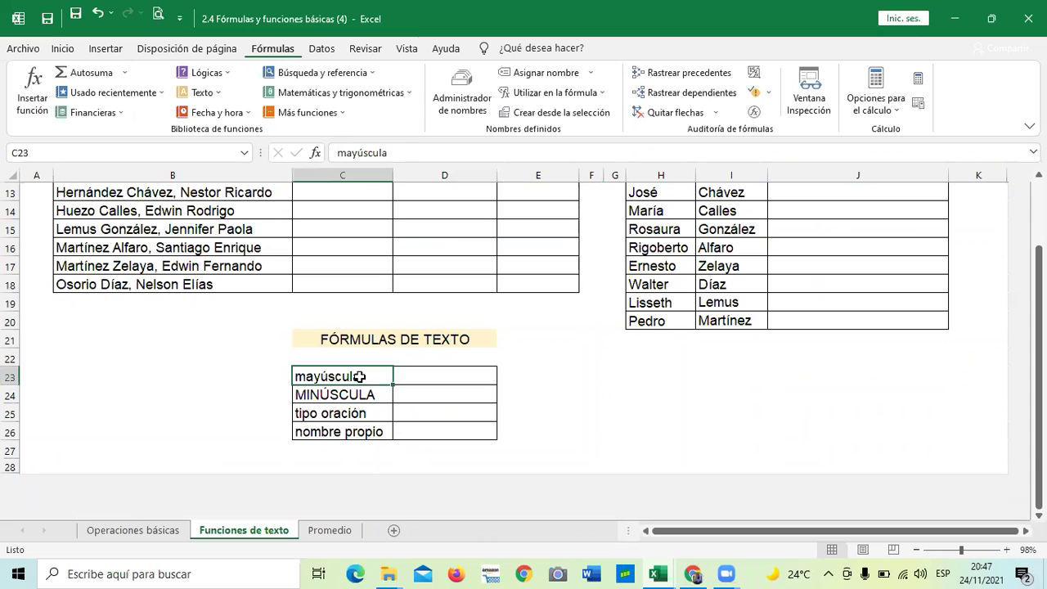
{"action": "left_click", "coordinate": [430, 378]}
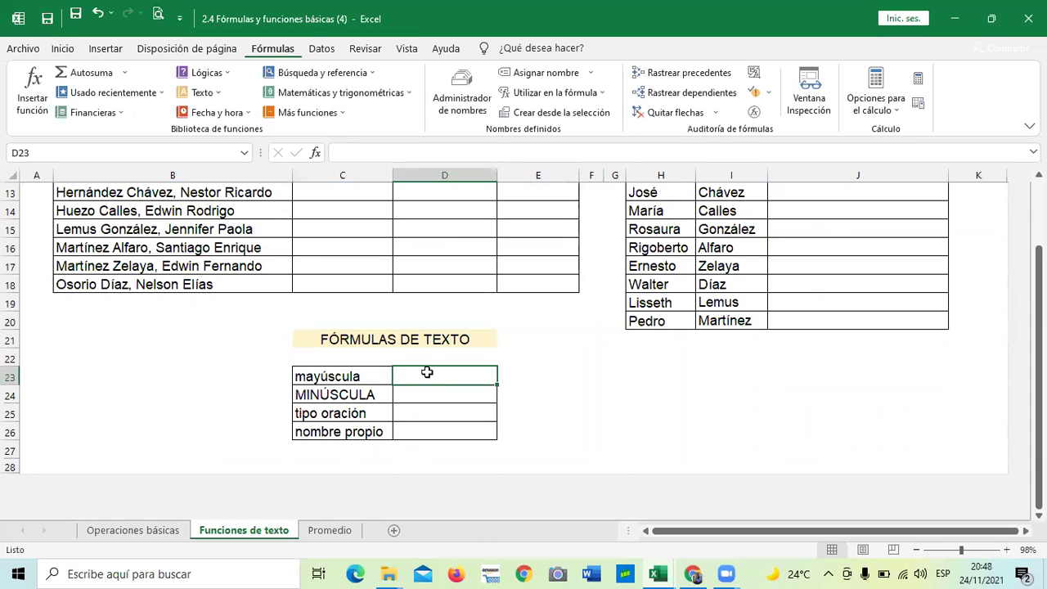
{"action": "type", "text": "="}
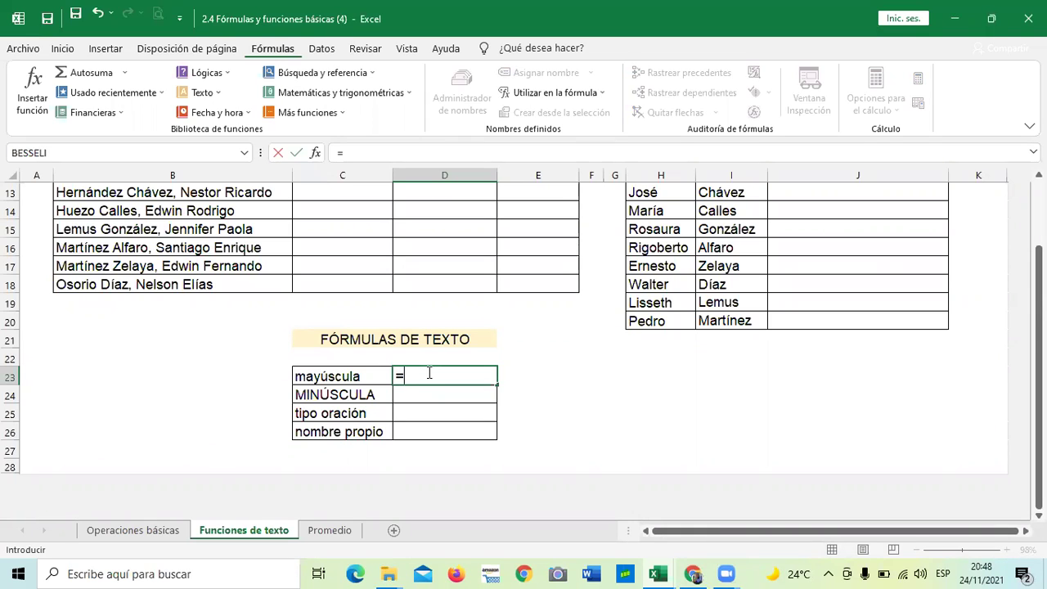
{"action": "type", "text": "M"}
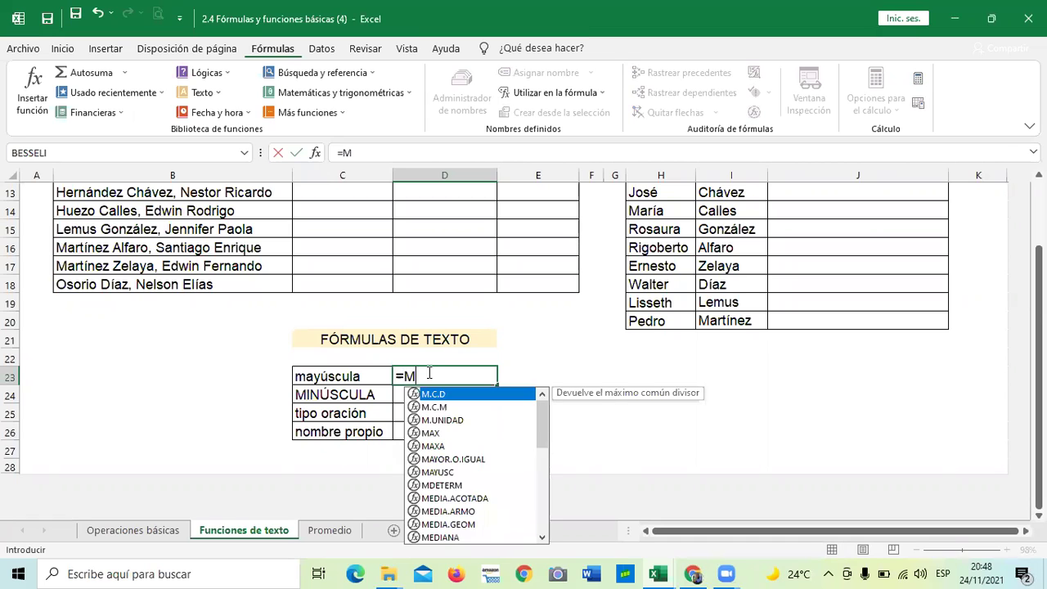
{"action": "type", "text": "AYUS"}
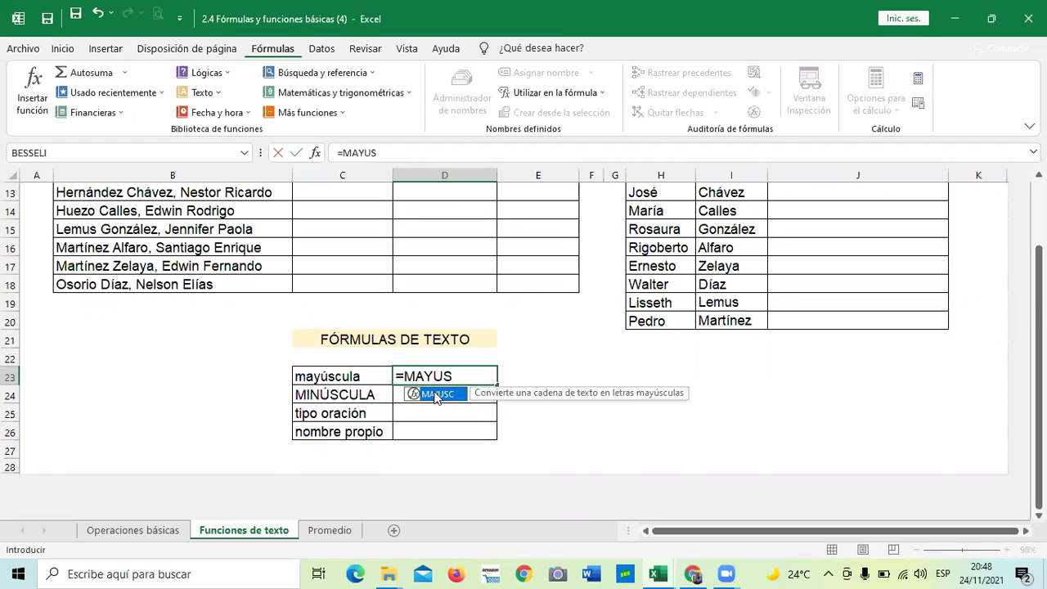
{"action": "double_click", "coordinate": [433, 395]}
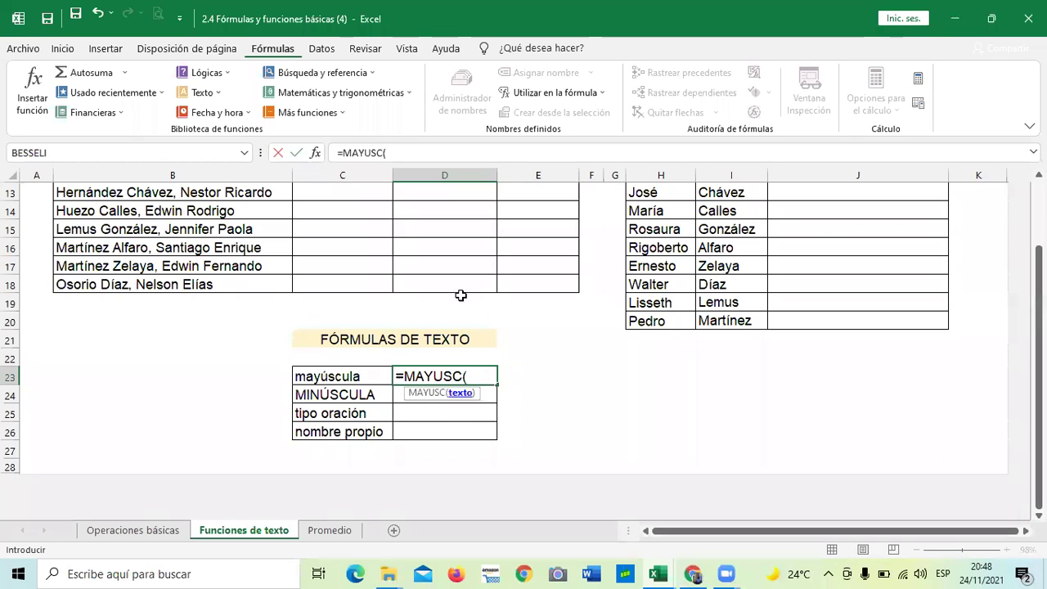
{"action": "left_click", "coordinate": [365, 377]}
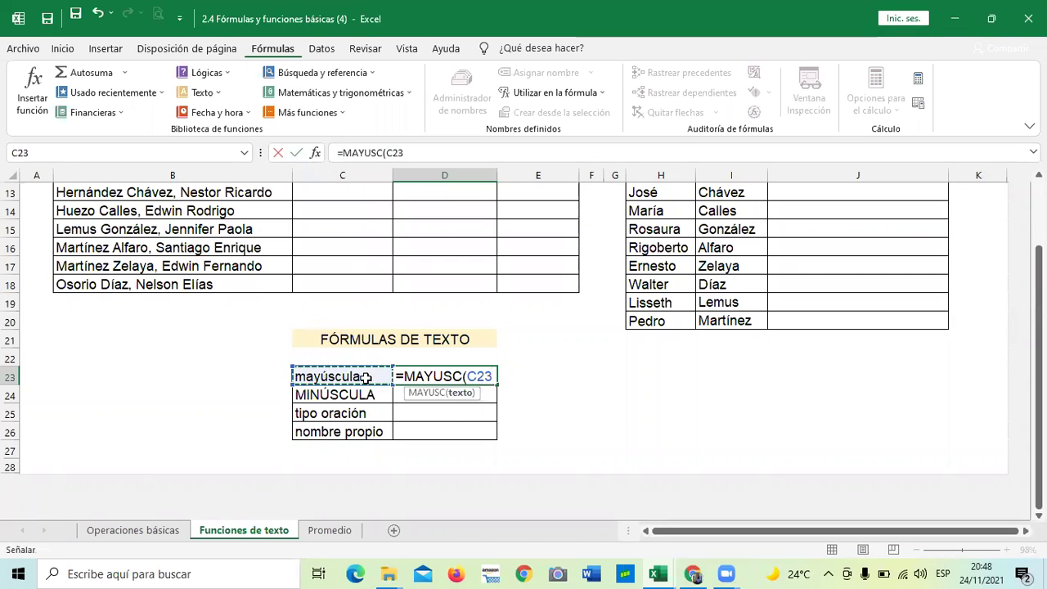
{"action": "type", "text": ")"}
{"action": "key", "text": "Return"}
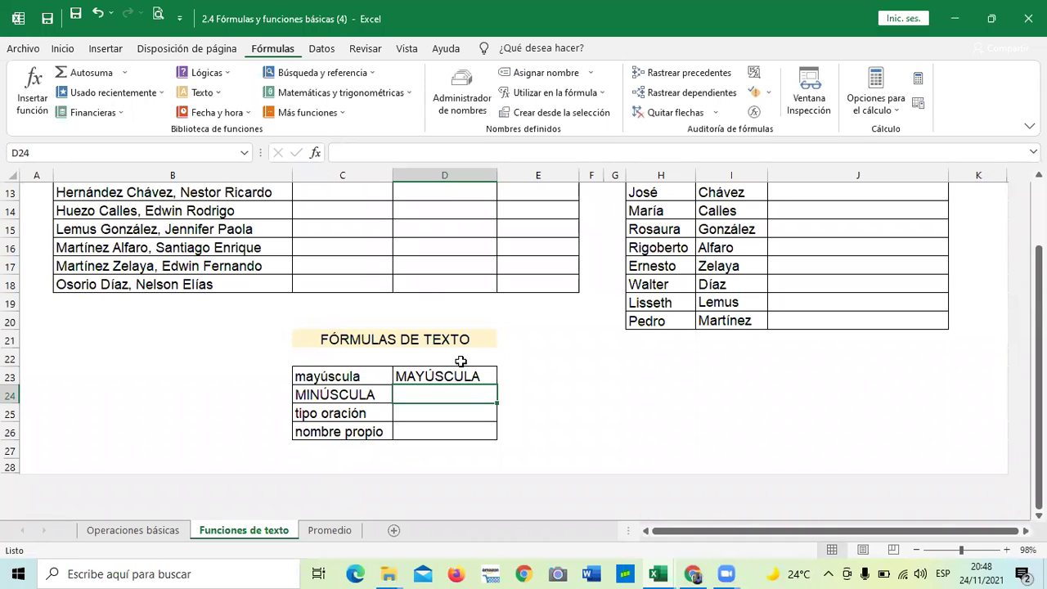
Enter =MINUSC(C24) in cell D24 to convert the word "MINÚSCULA" to lowercase.
{"action": "left_click", "coordinate": [372, 339]}
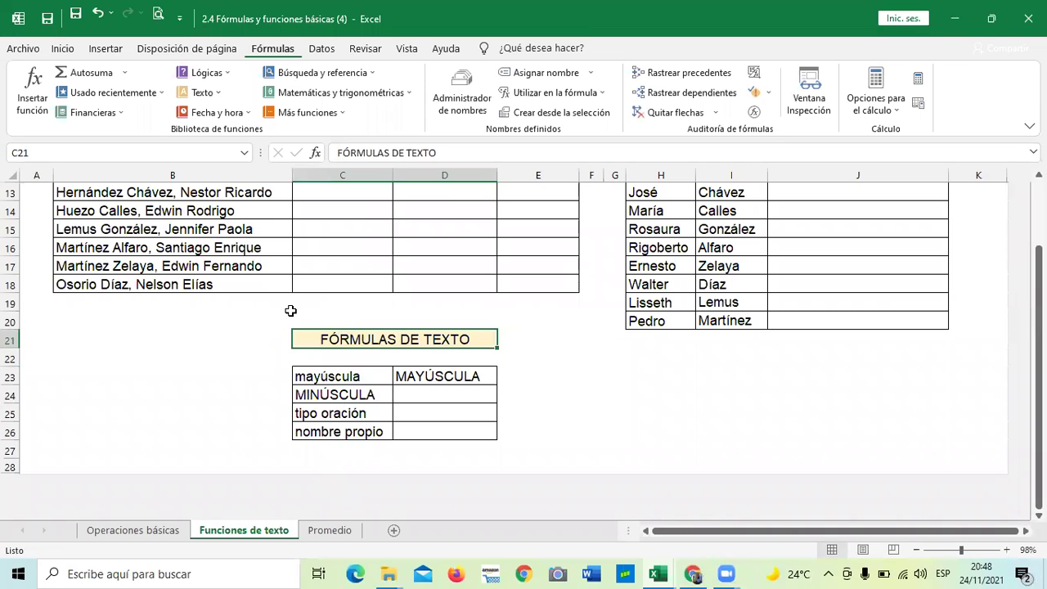
{"action": "left_click", "coordinate": [447, 391]}
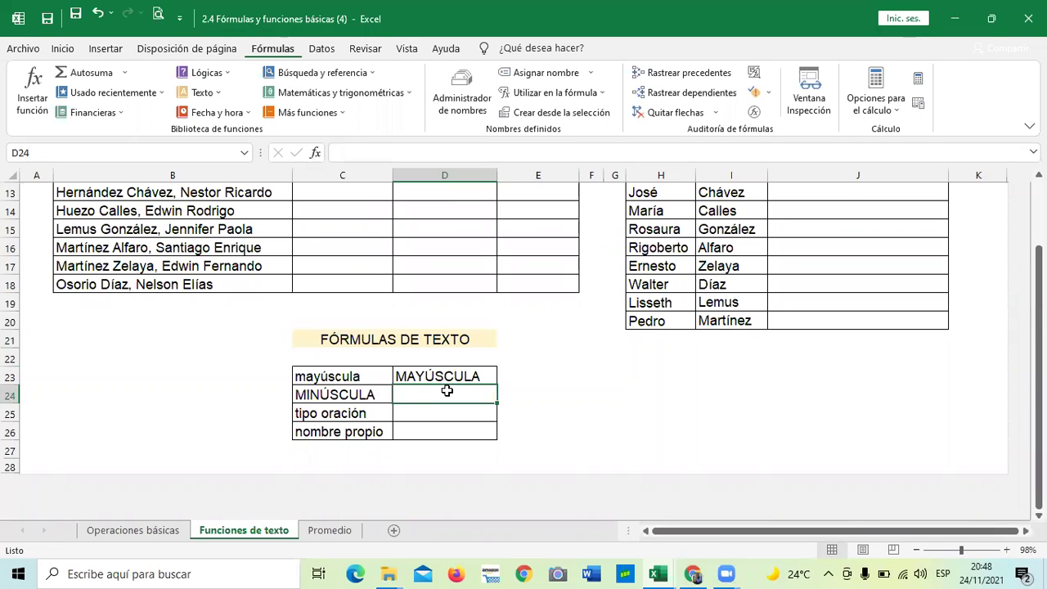
{"action": "type", "text": "="}
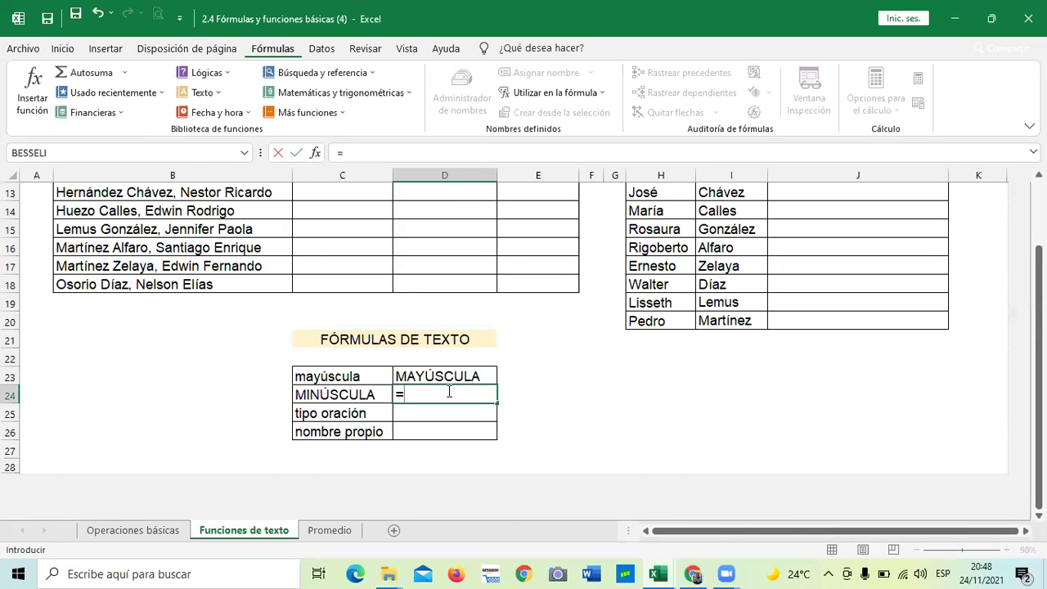
{"action": "type", "text": "MIN"}
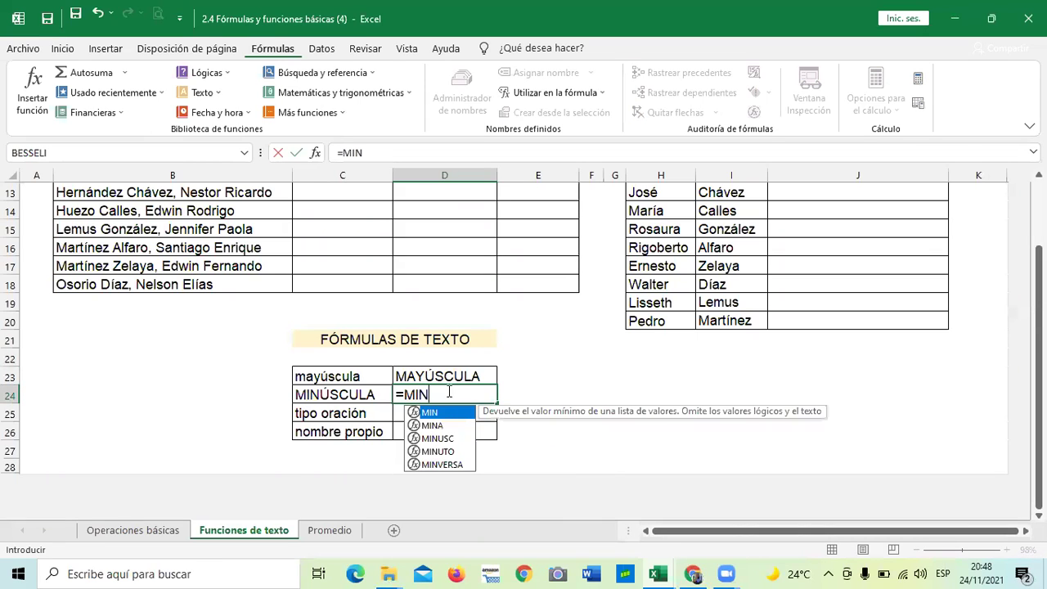
{"action": "type", "text": "IS"}
{"action": "key", "text": "BackSpace"}
{"action": "key", "text": "BackSpace"}
{"action": "double_click", "coordinate": [431, 439]}
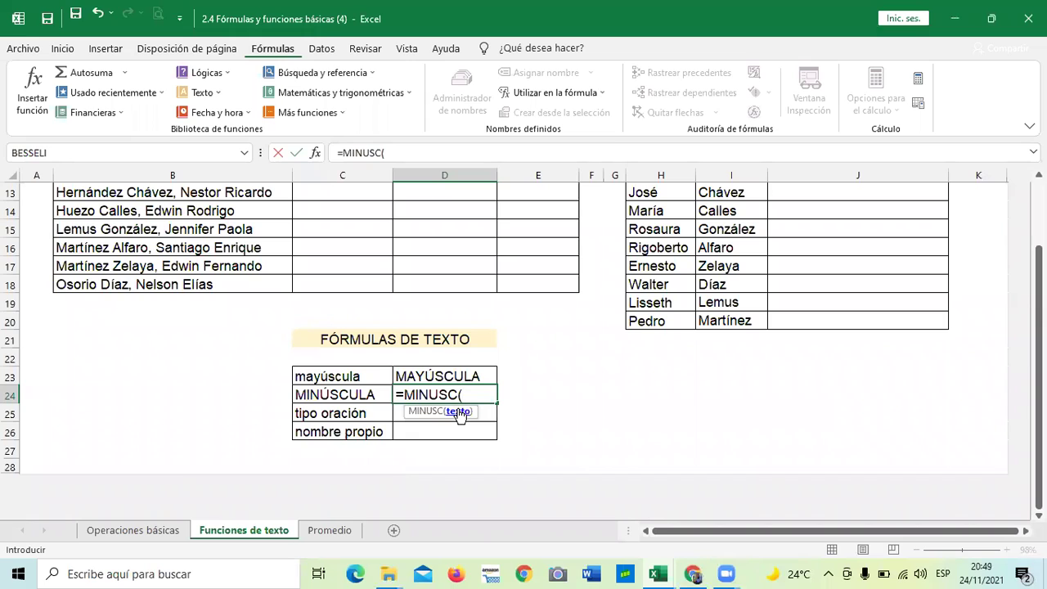
{"action": "left_click", "coordinate": [342, 394]}
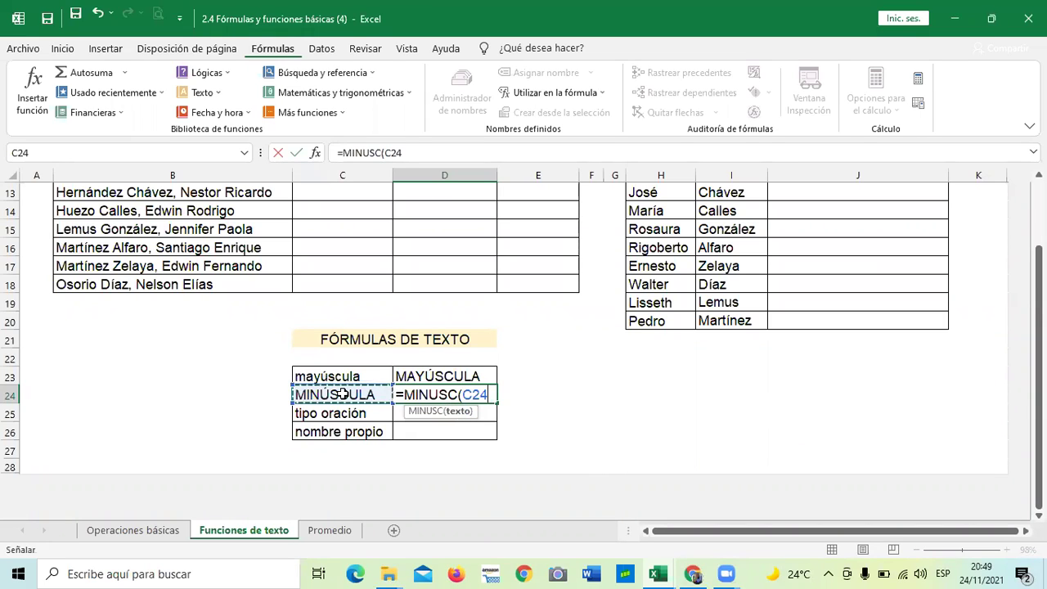
{"action": "type", "text": ")"}
{"action": "key", "text": "Return"}
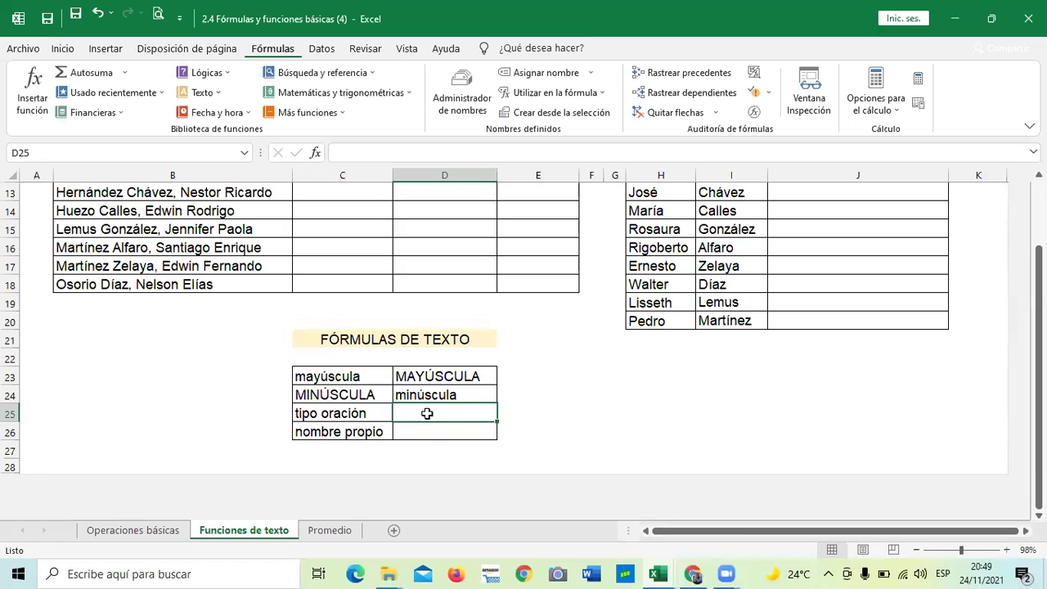
Enter =NOMPROPIO(C25) in cell D25 to capitalize each word of "tipo oración".
{"action": "type", "text": "="}
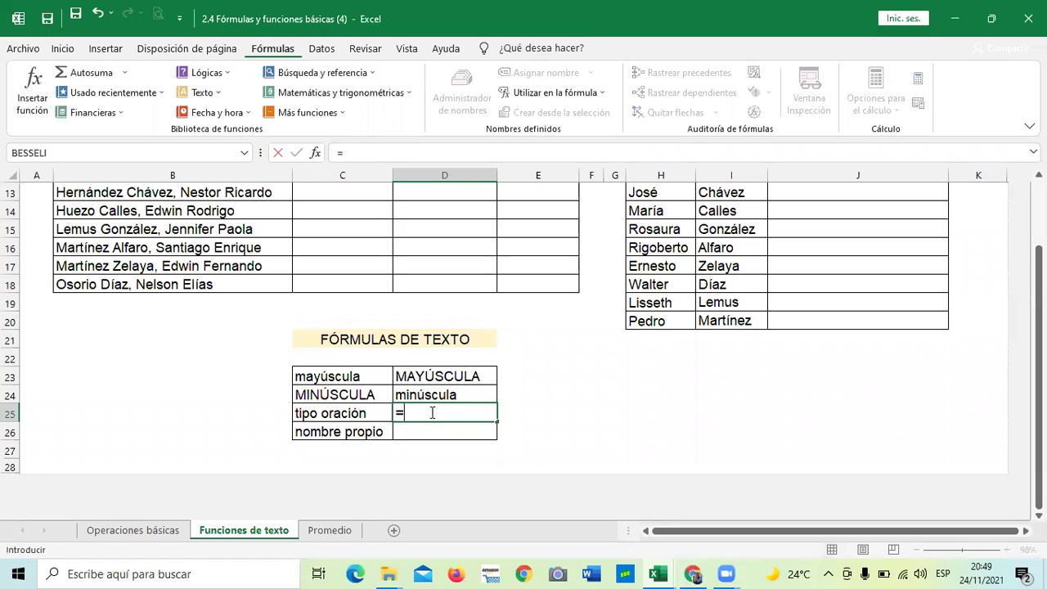
{"action": "type", "text": "NOM"}
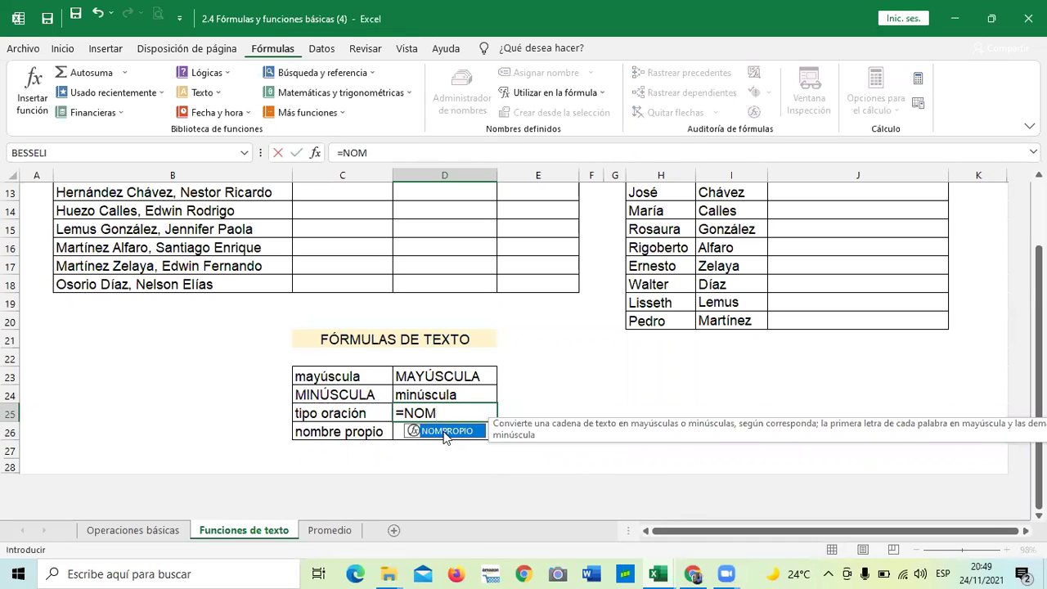
{"action": "double_click", "coordinate": [445, 433]}
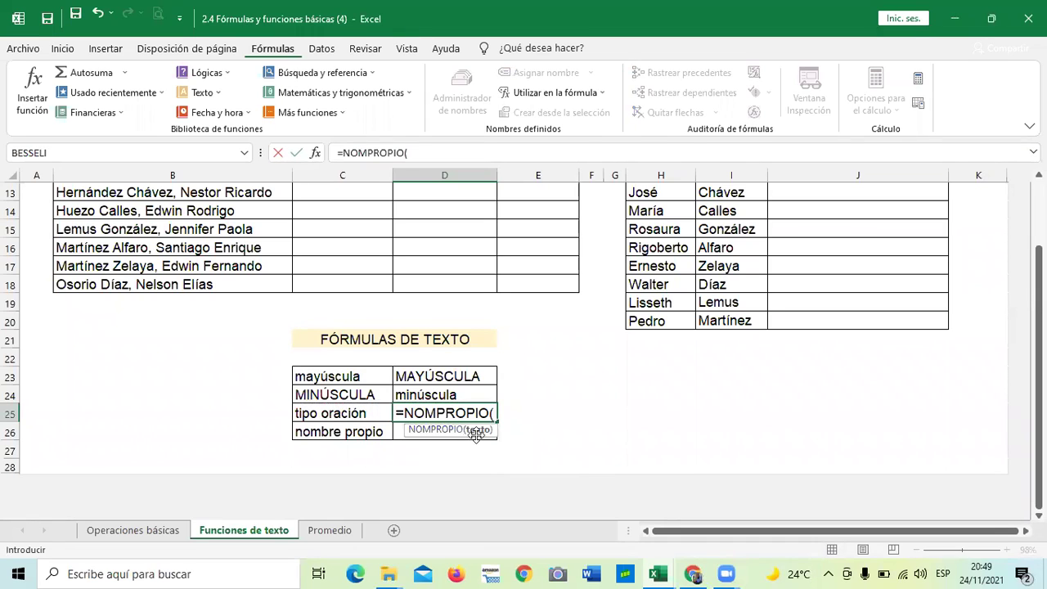
{"action": "left_click", "coordinate": [347, 413]}
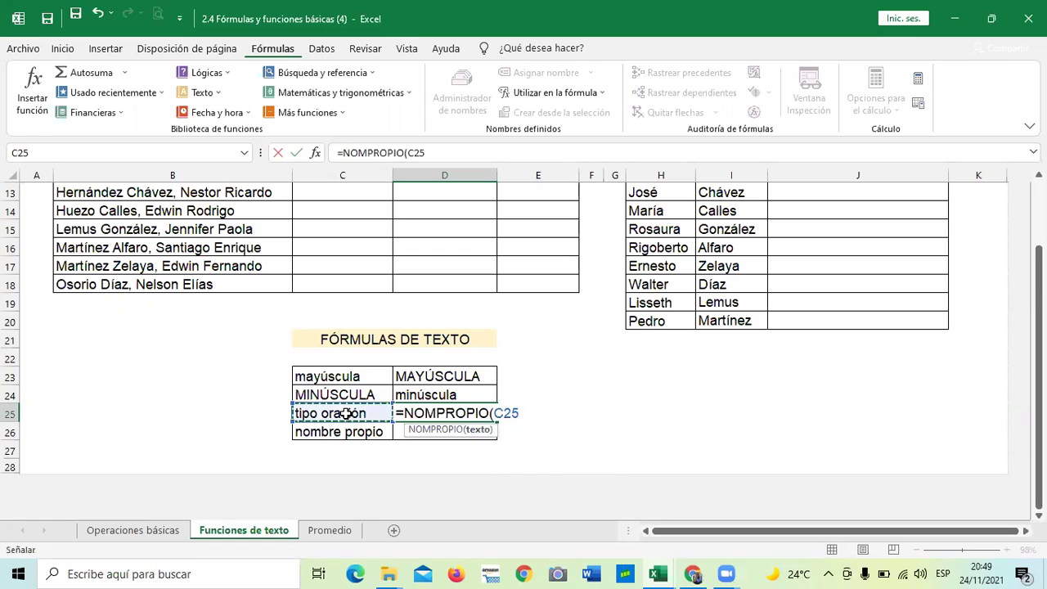
{"action": "type", "text": ")"}
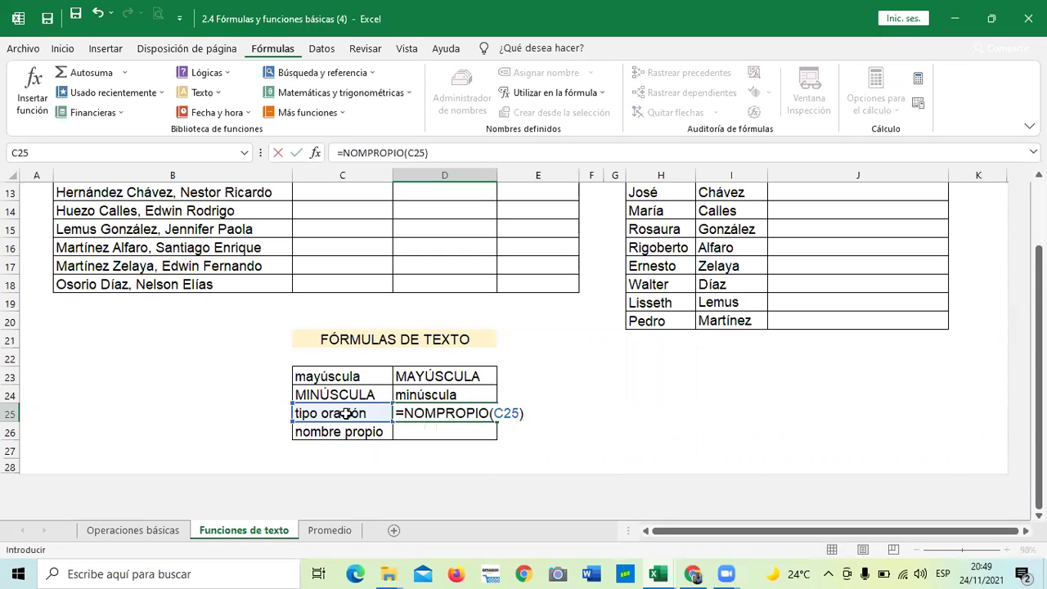
{"action": "key", "text": "Return"}
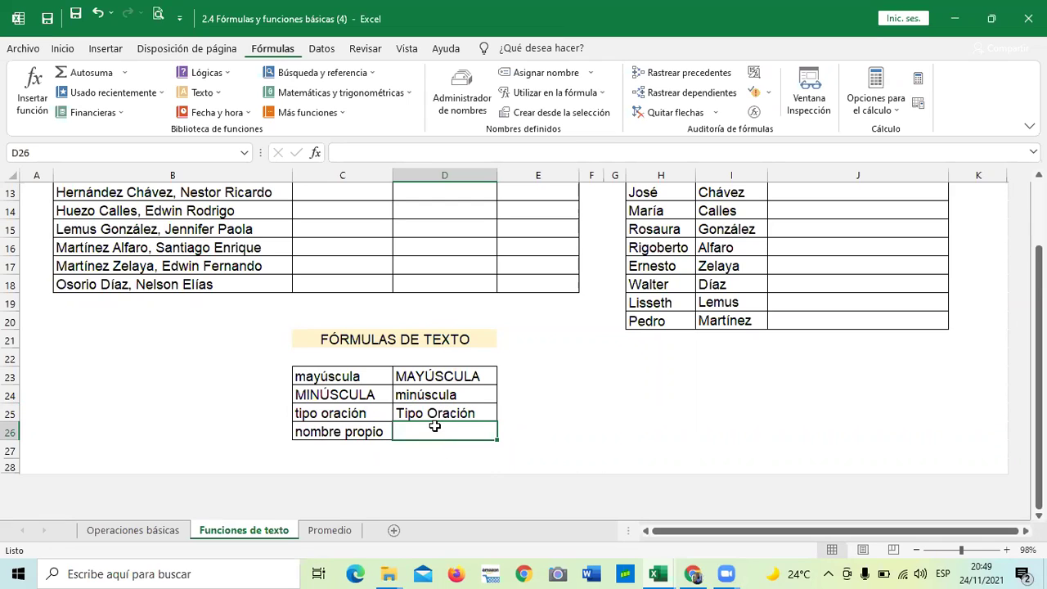
Enter =NOMPROPIO(C26) in cell D26 to capitalize each word of "nombre propio".
{"action": "type", "text": "="}
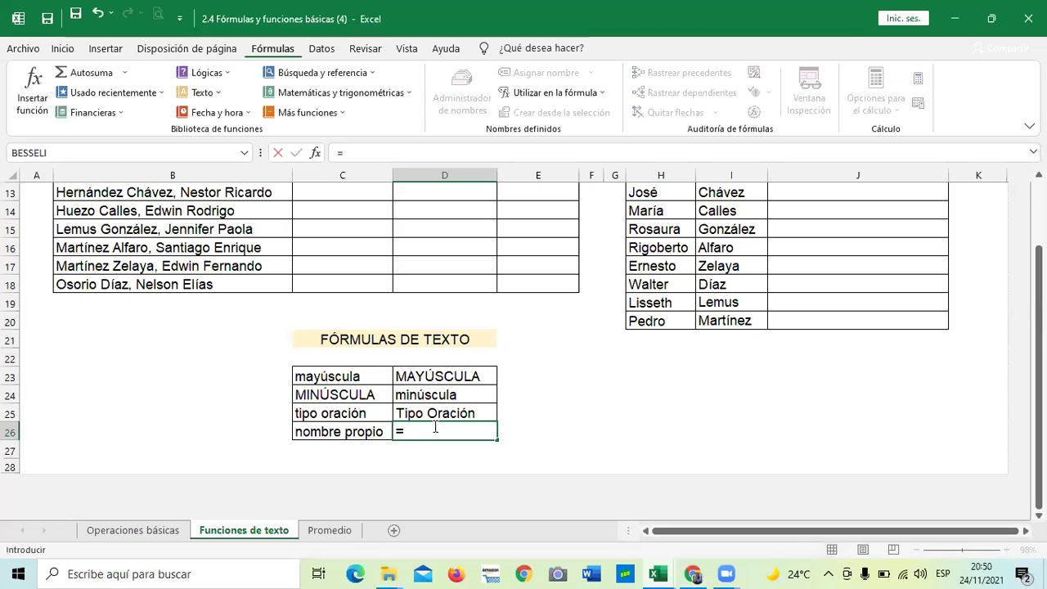
{"action": "type", "text": "NPMBR"}
{"action": "key", "text": "BackSpace"}
{"action": "key", "text": "BackSpace"}
{"action": "key", "text": "BackSpace"}
{"action": "key", "text": "BackSpace"}
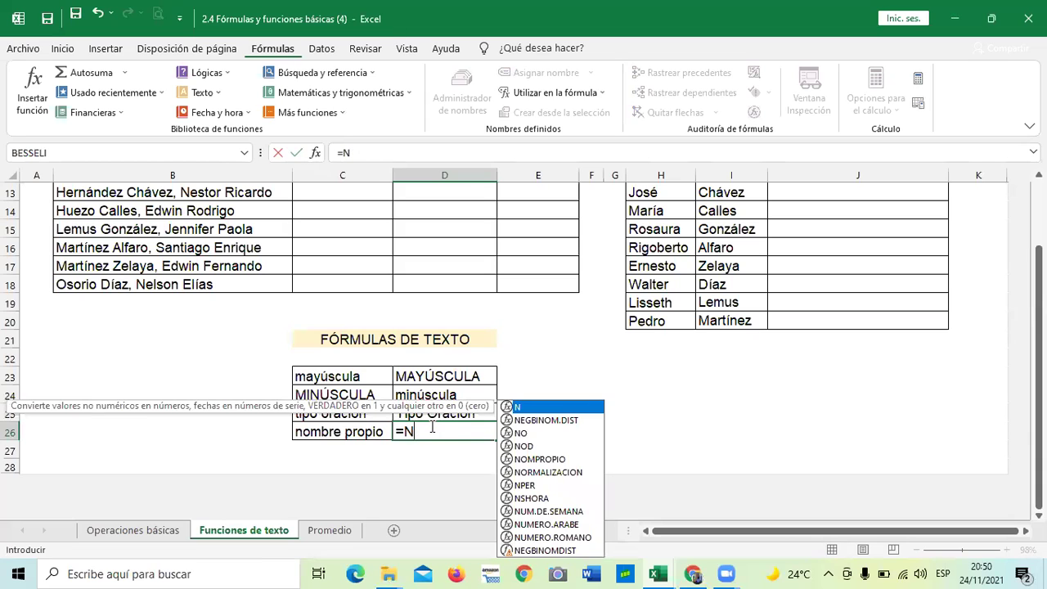
{"action": "type", "text": "OMN"}
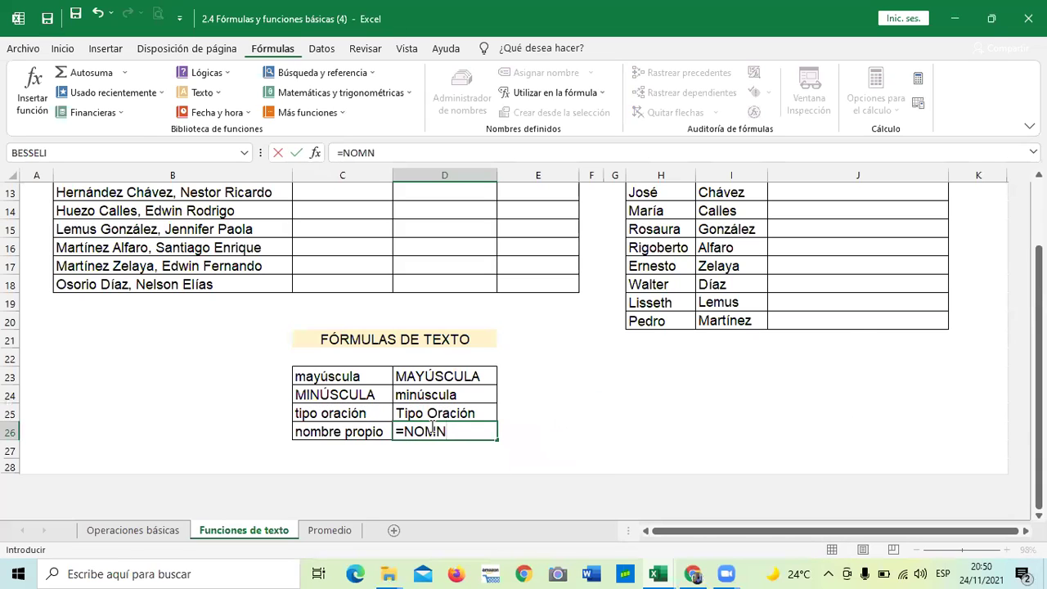
{"action": "key", "text": "BackSpace"}
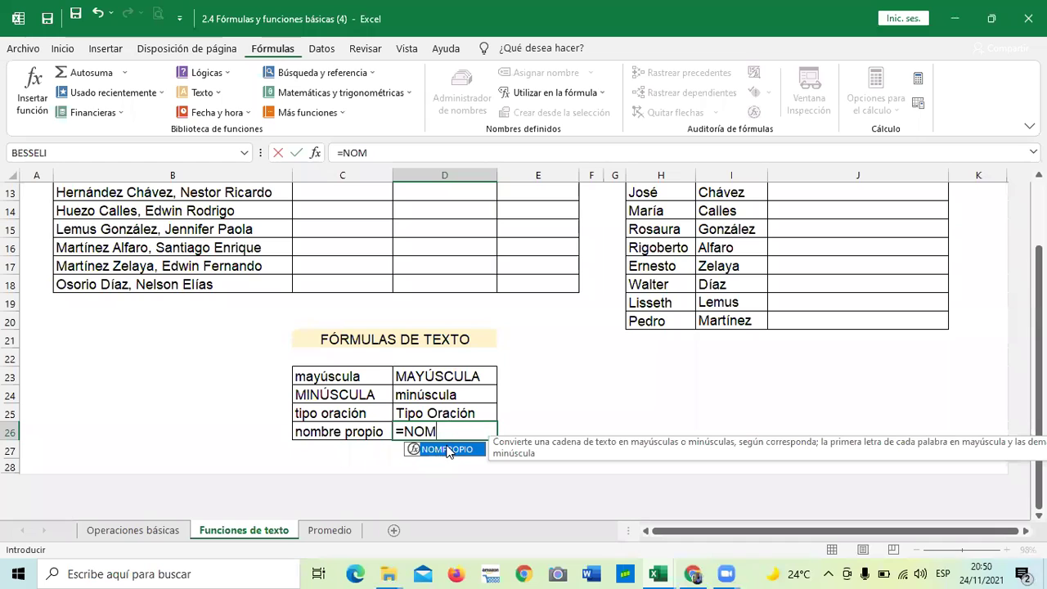
{"action": "double_click", "coordinate": [442, 450]}
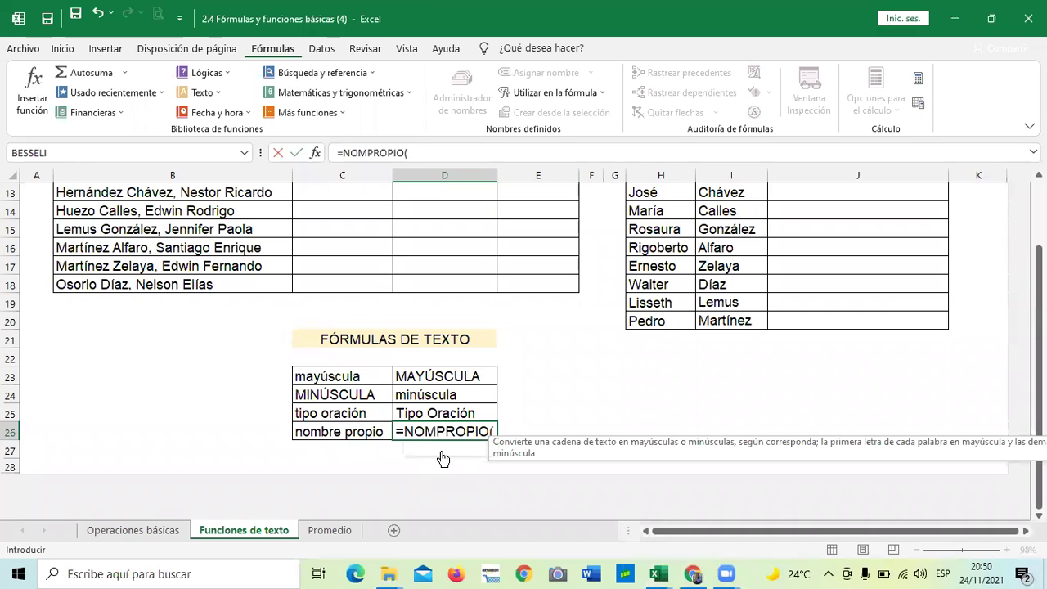
{"action": "left_click", "coordinate": [342, 433]}
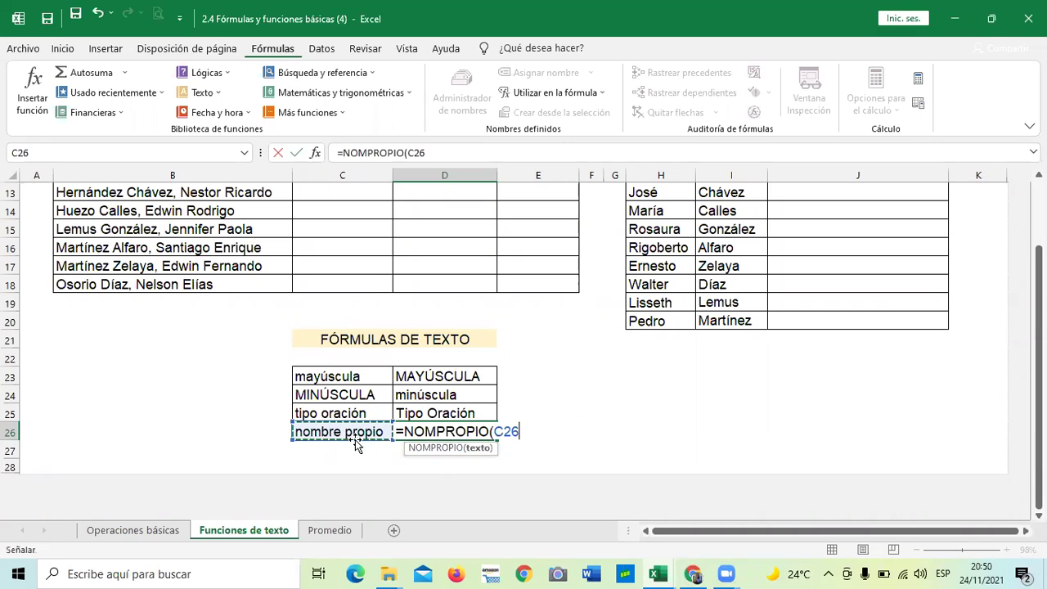
{"action": "type", "text": ")"}
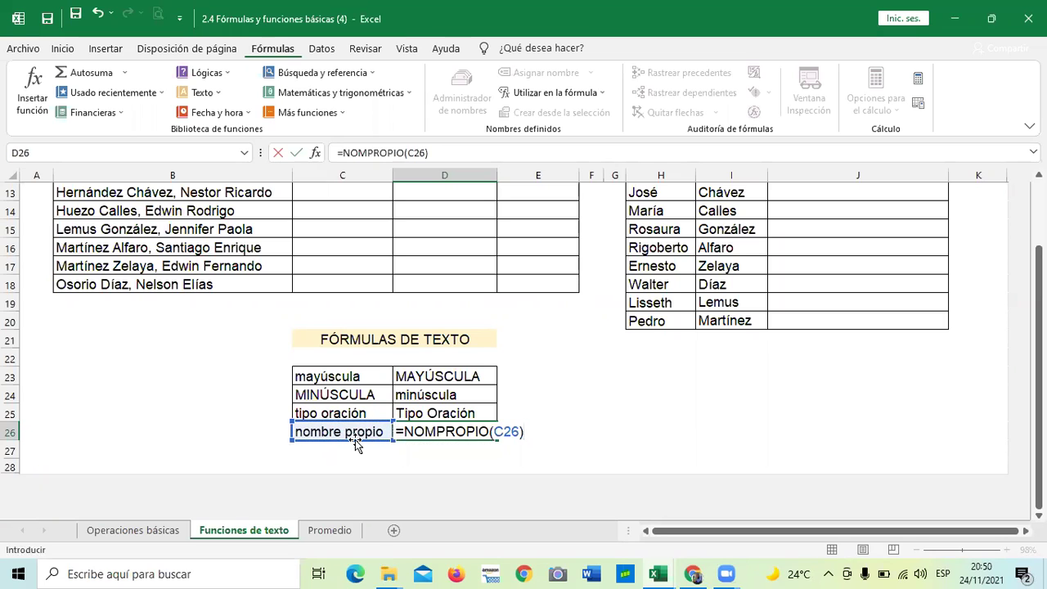
{"action": "key", "text": "Return"}
{"action": "left_click", "coordinate": [581, 434]}
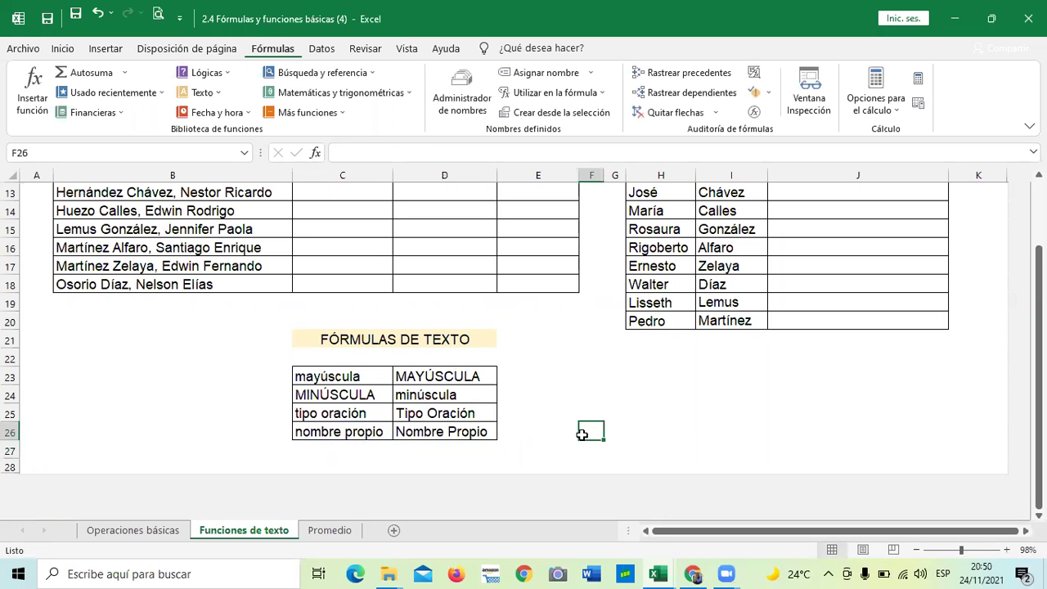
{"action": "left_click", "coordinate": [582, 370]}
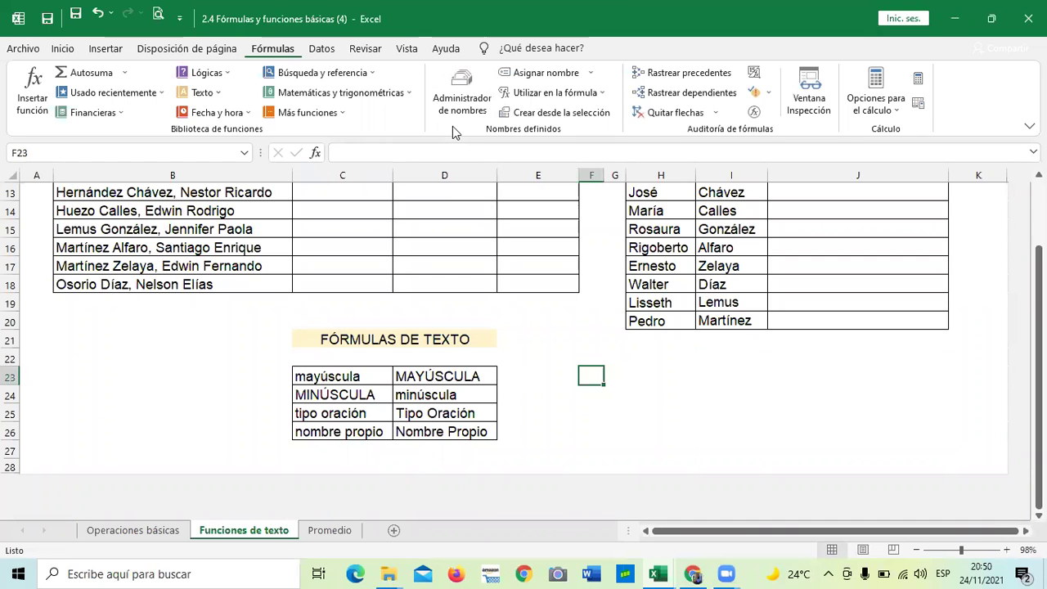
{"action": "scroll", "coordinate": [564, 420], "scroll_direction": "up", "scroll_amount": 1}
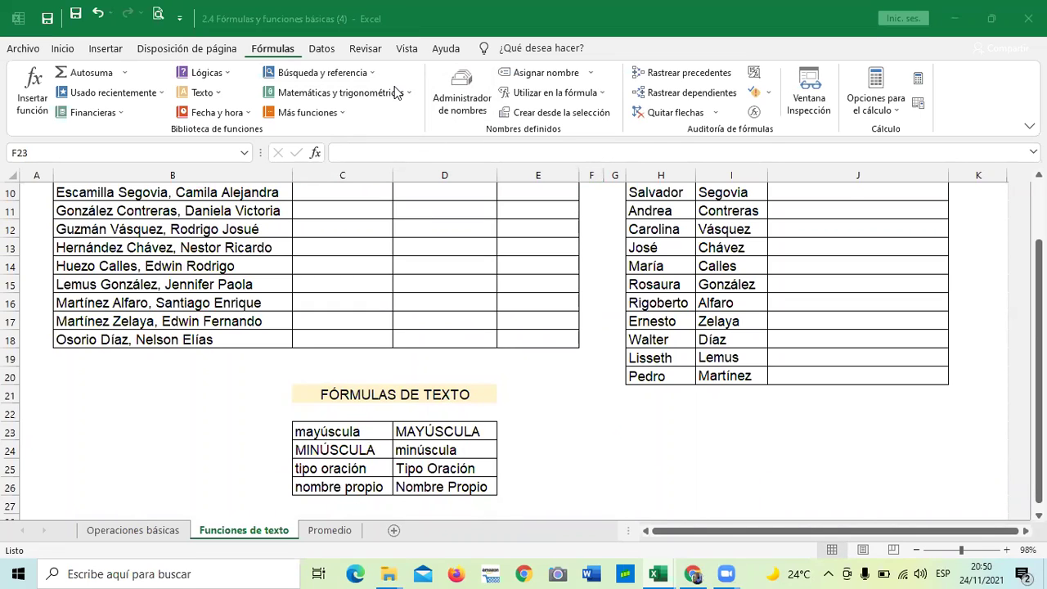
{"action": "left_click", "coordinate": [761, 532]}
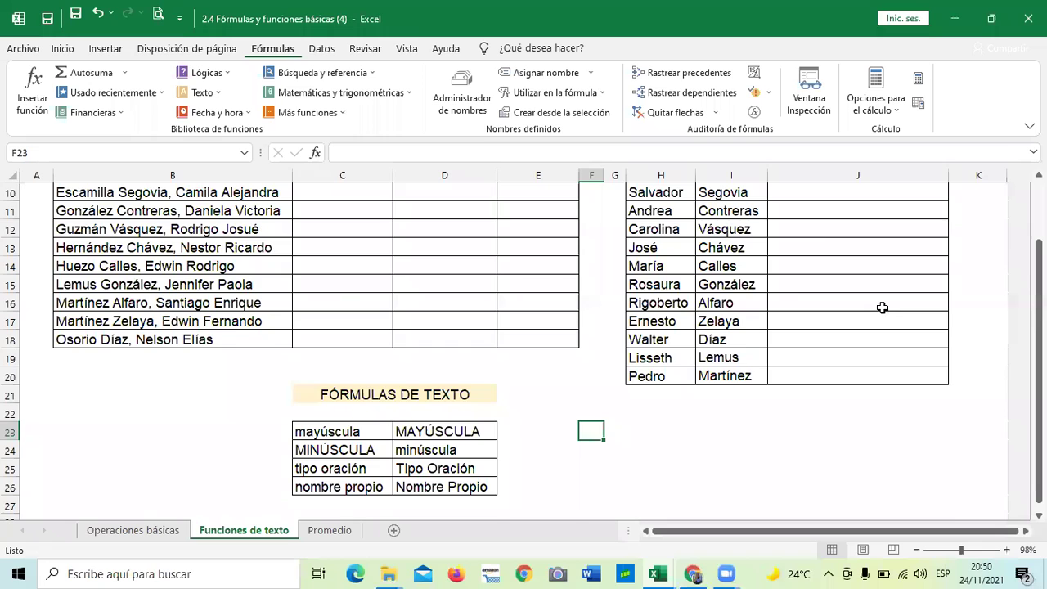
Clear the concatenation formulas from cells J6 and J7 in the CONCATENAR table.
{"action": "scroll", "coordinate": [827, 247], "scroll_direction": "up", "scroll_amount": 3}
{"action": "left_click", "coordinate": [842, 284]}
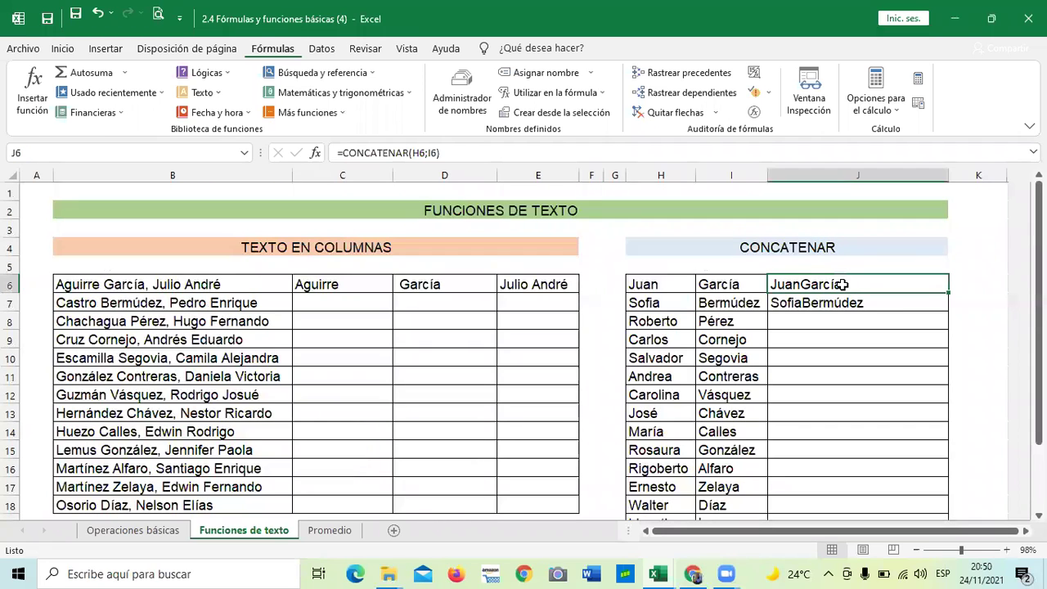
{"action": "key", "text": "Delete"}
{"action": "left_click", "coordinate": [843, 302]}
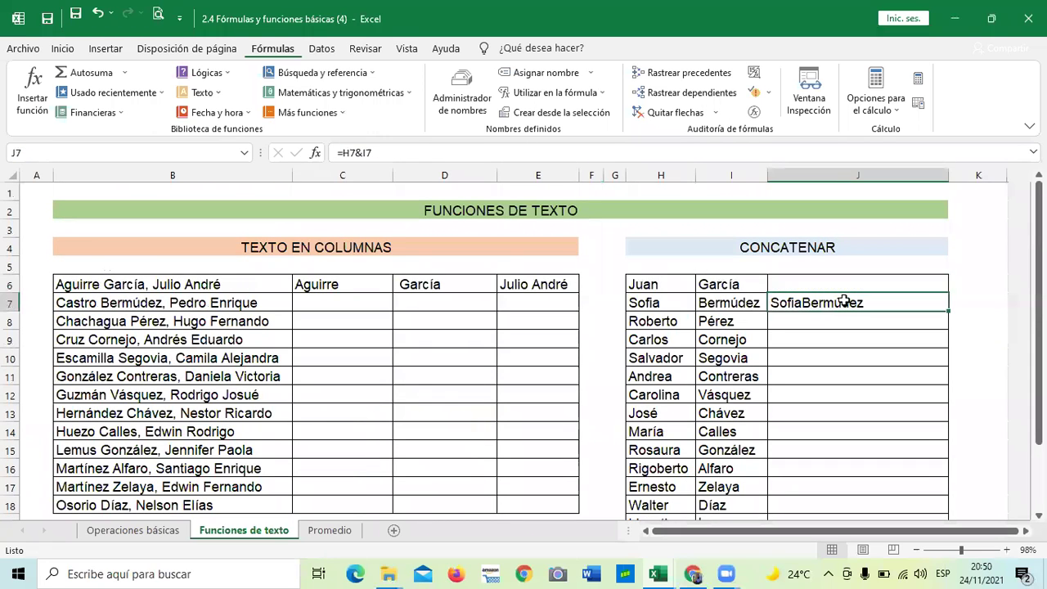
{"action": "key", "text": "Delete"}
{"action": "left_click", "coordinate": [857, 381]}
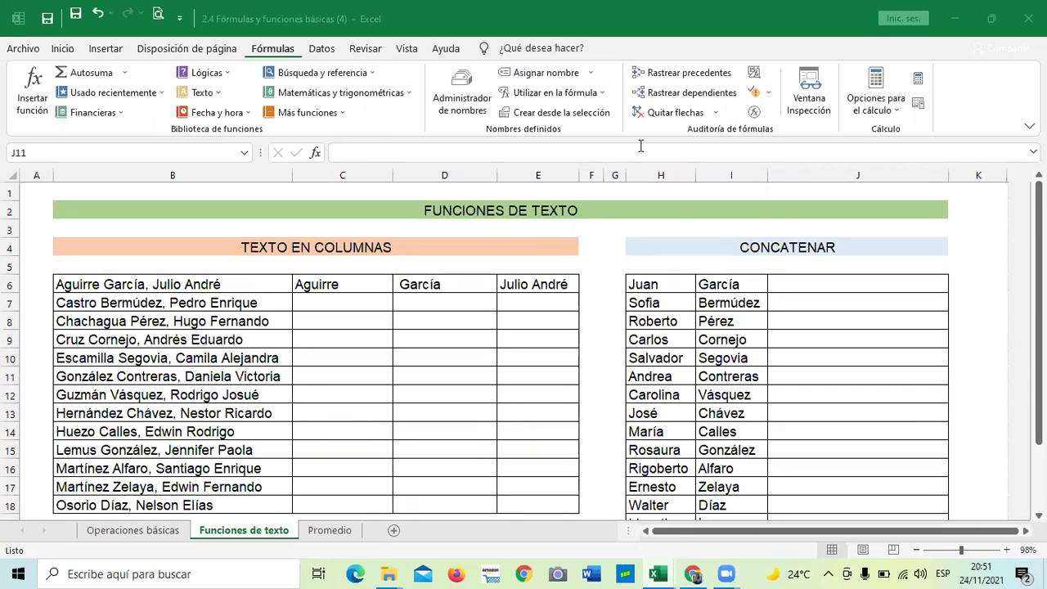
{"action": "scroll", "coordinate": [842, 333], "scroll_direction": "down", "scroll_amount": 1}
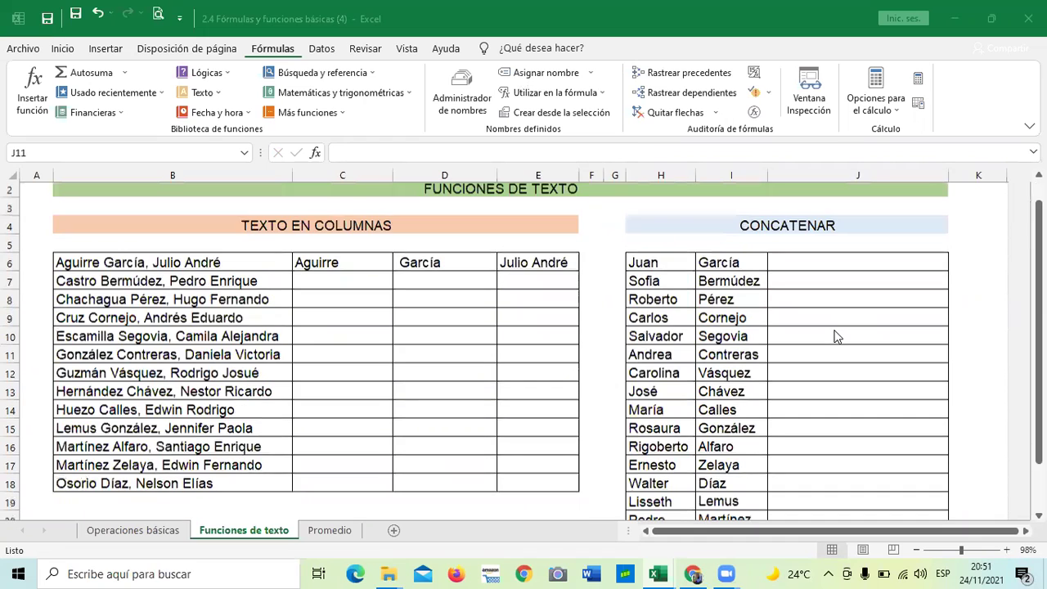
{"action": "scroll", "coordinate": [759, 203], "scroll_direction": "down", "scroll_amount": 2}
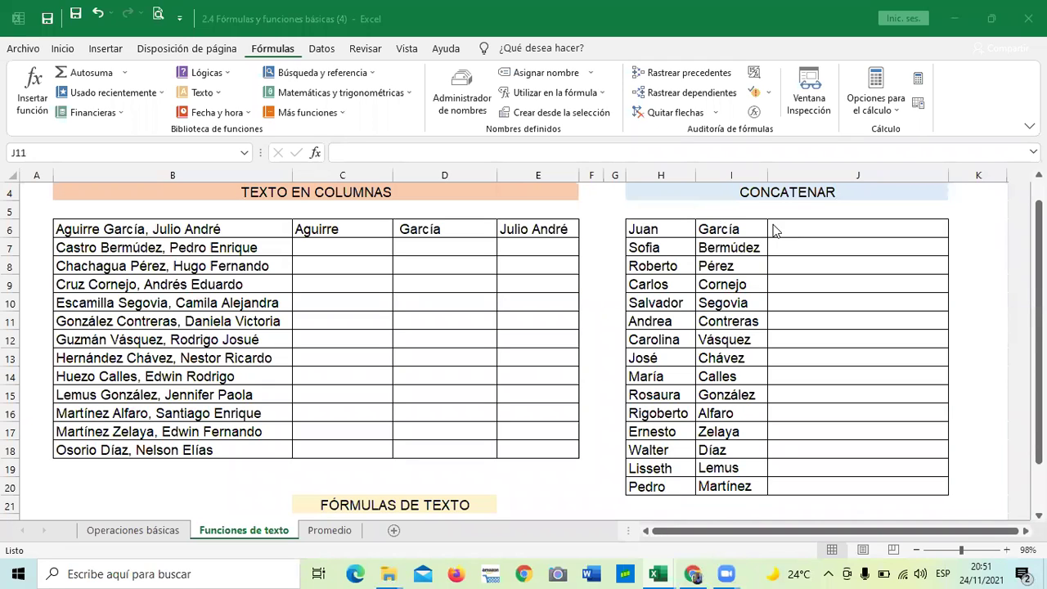
{"action": "left_click", "coordinate": [667, 230]}
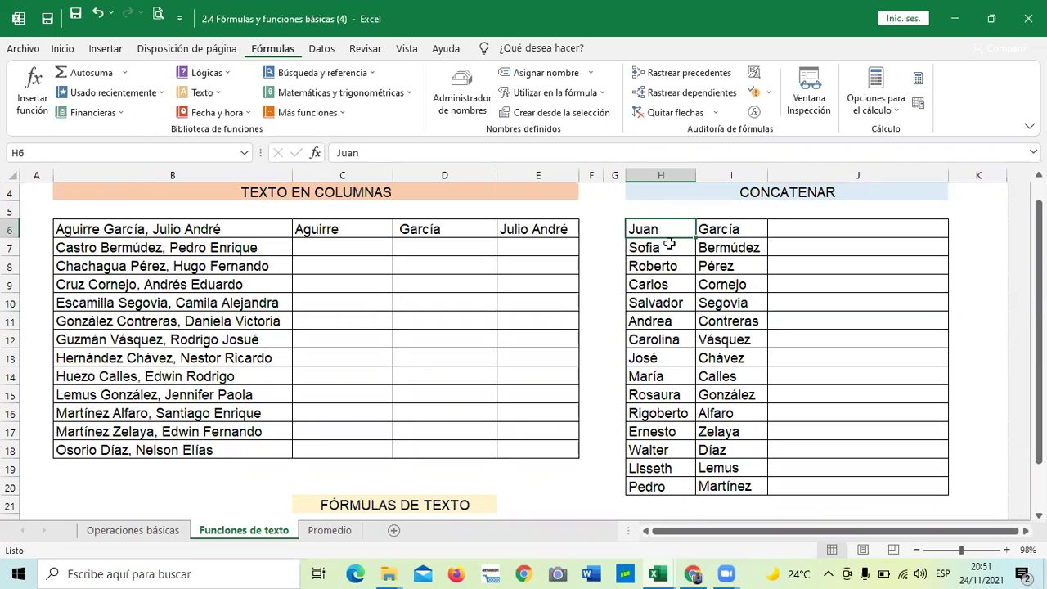
{"action": "left_click", "coordinate": [728, 231]}
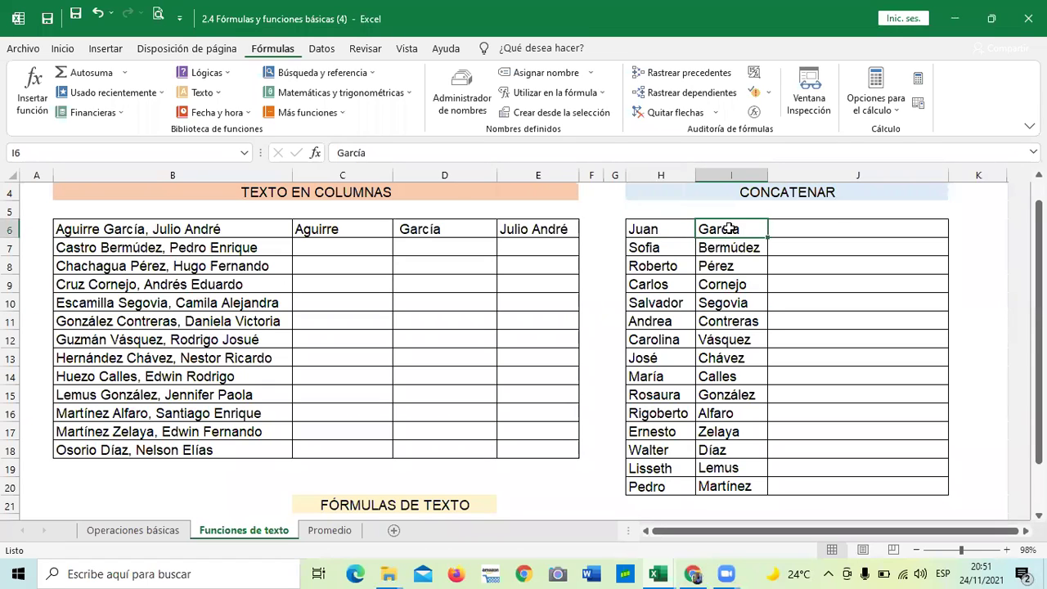
{"action": "left_click", "coordinate": [836, 226]}
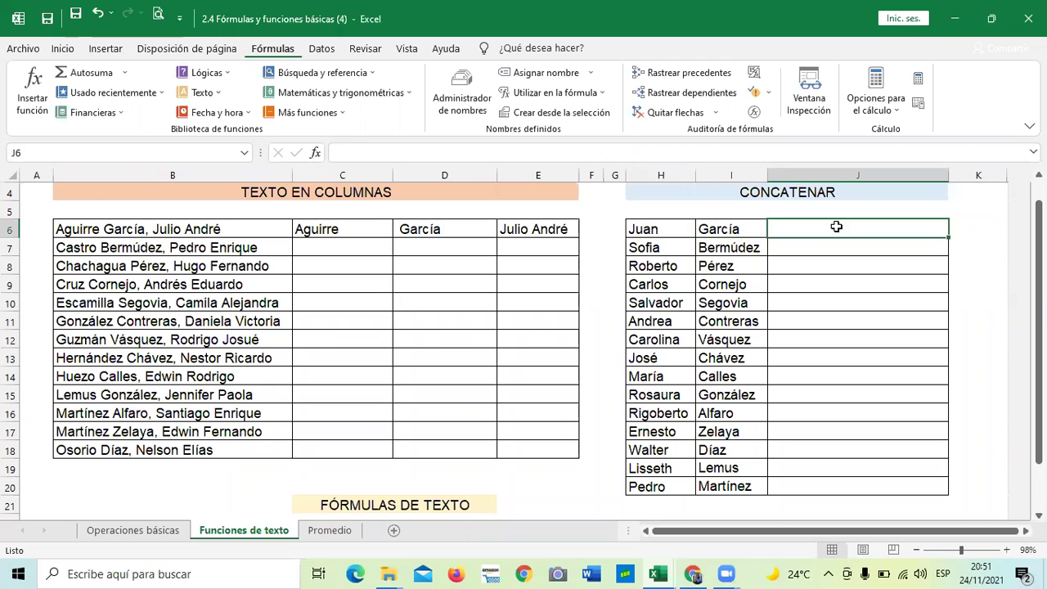
{"action": "left_click", "coordinate": [660, 229]}
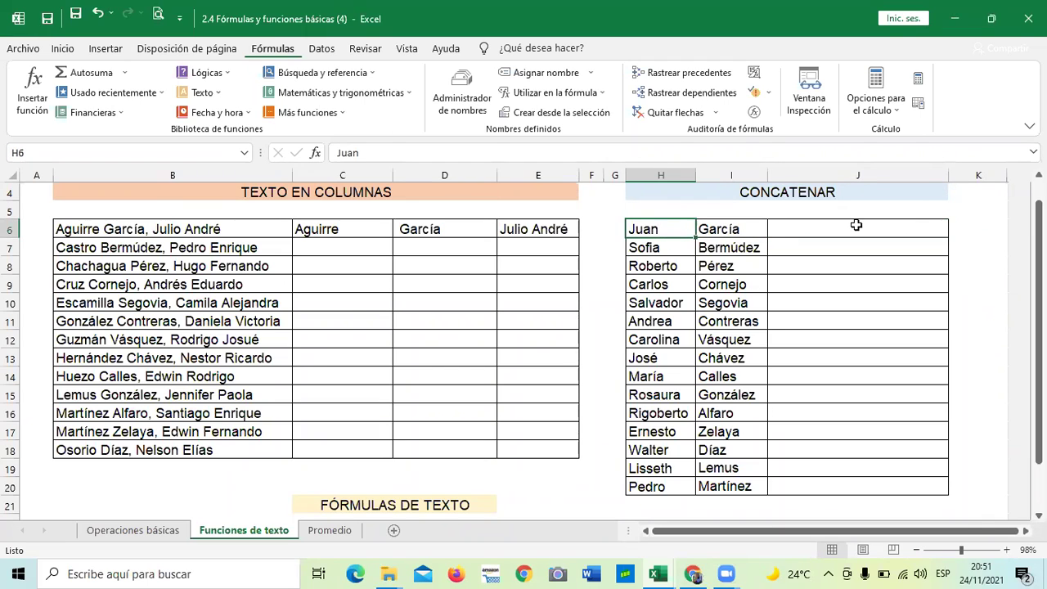
{"action": "left_click", "coordinate": [864, 356]}
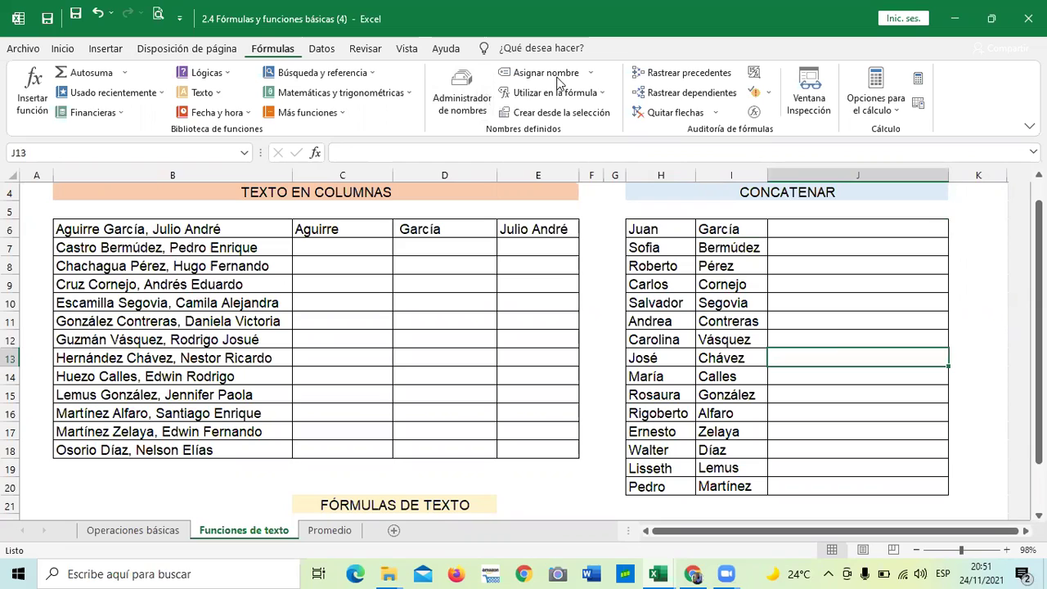
Enter =CONCATENAR(H6;I6) in cell J6 to join the first name and surname of that row.
{"action": "left_click", "coordinate": [843, 228]}
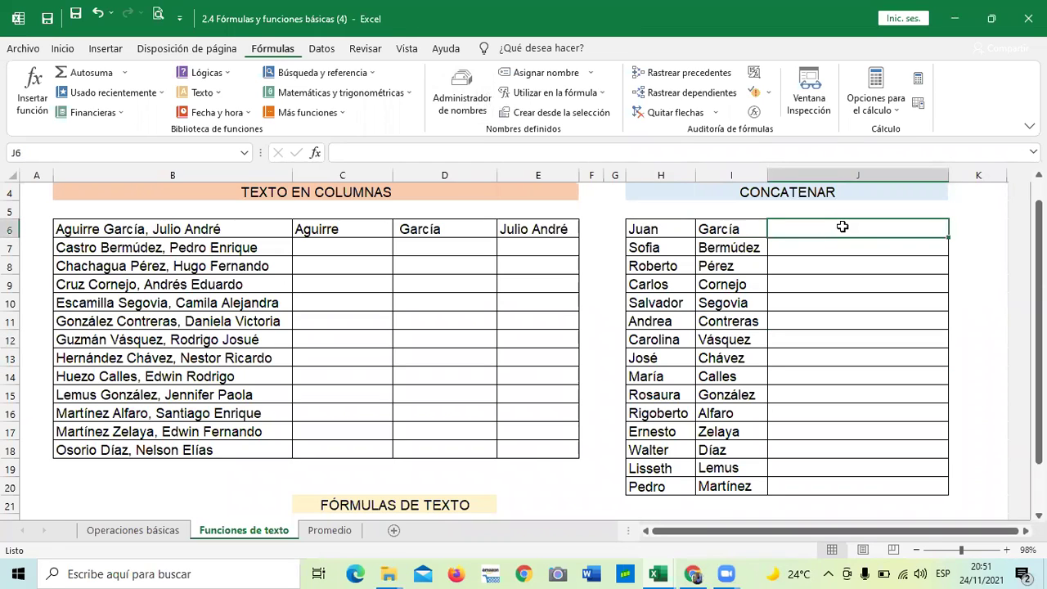
{"action": "type", "text": "="}
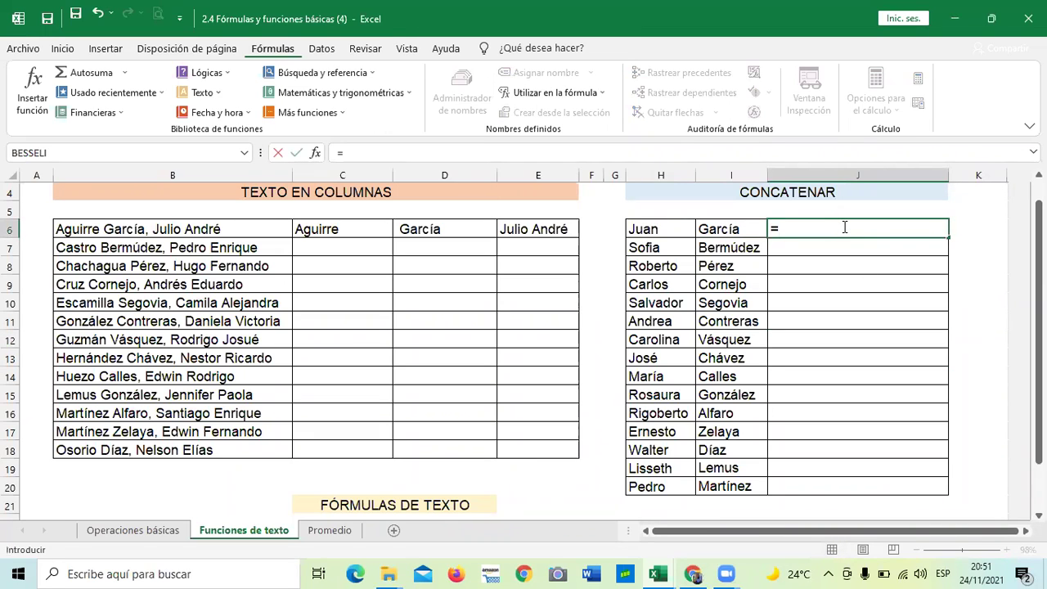
{"action": "type", "text": "CON"}
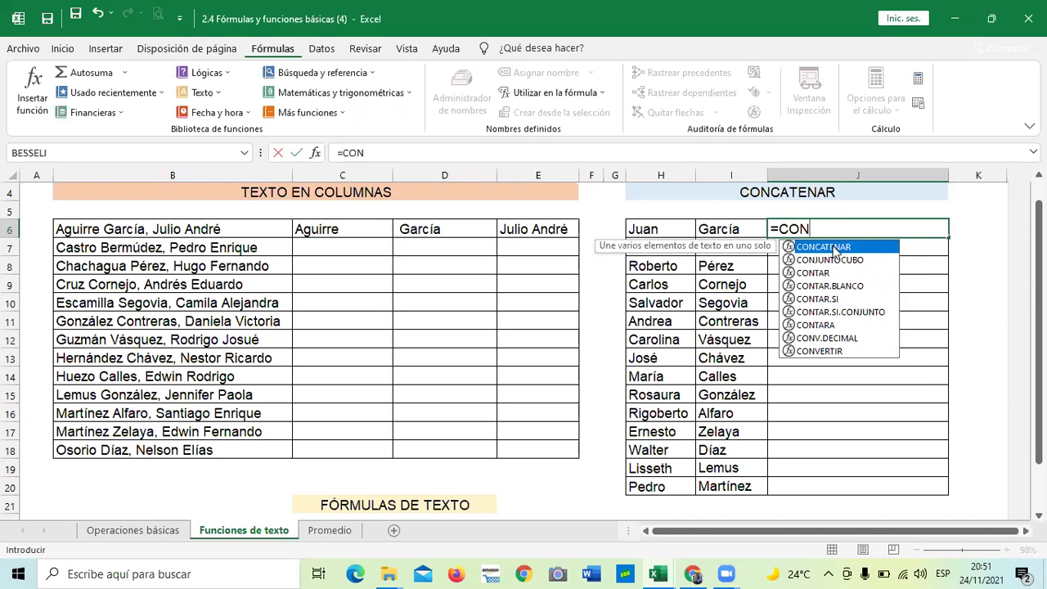
{"action": "double_click", "coordinate": [833, 246]}
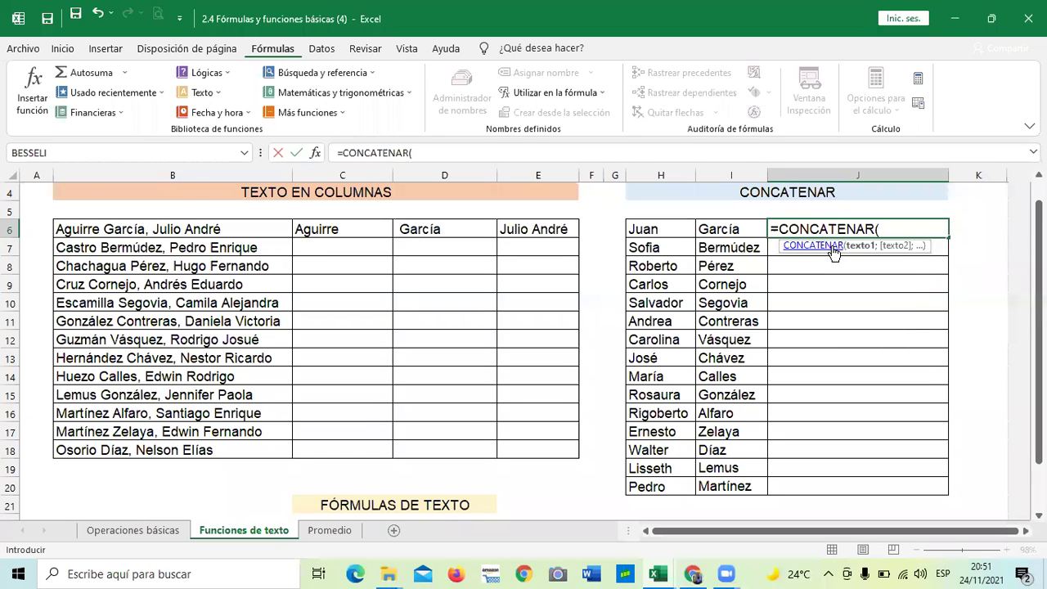
{"action": "left_click", "coordinate": [664, 232]}
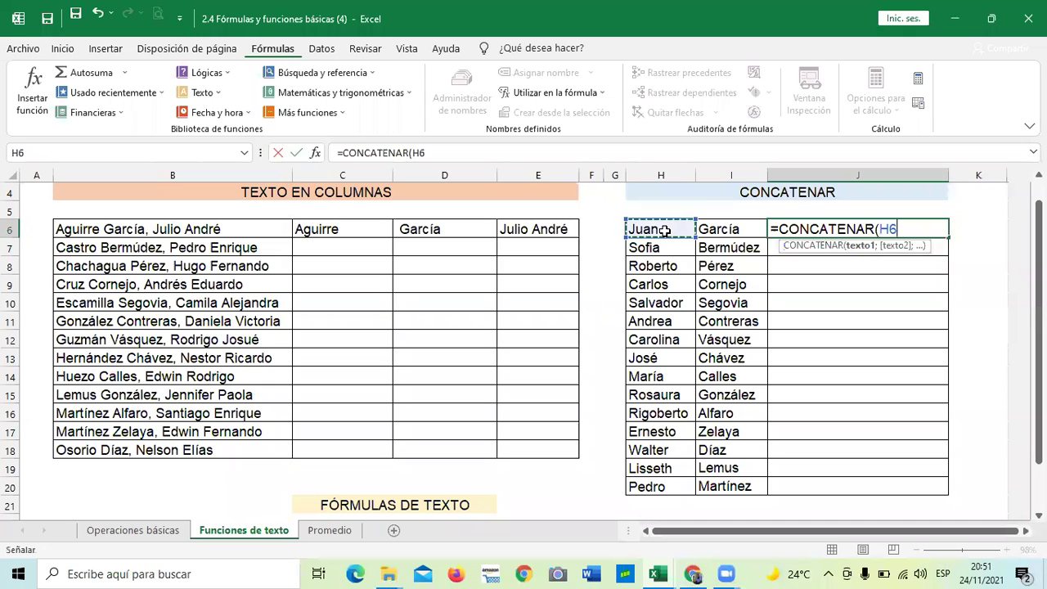
{"action": "type", "text": ";"}
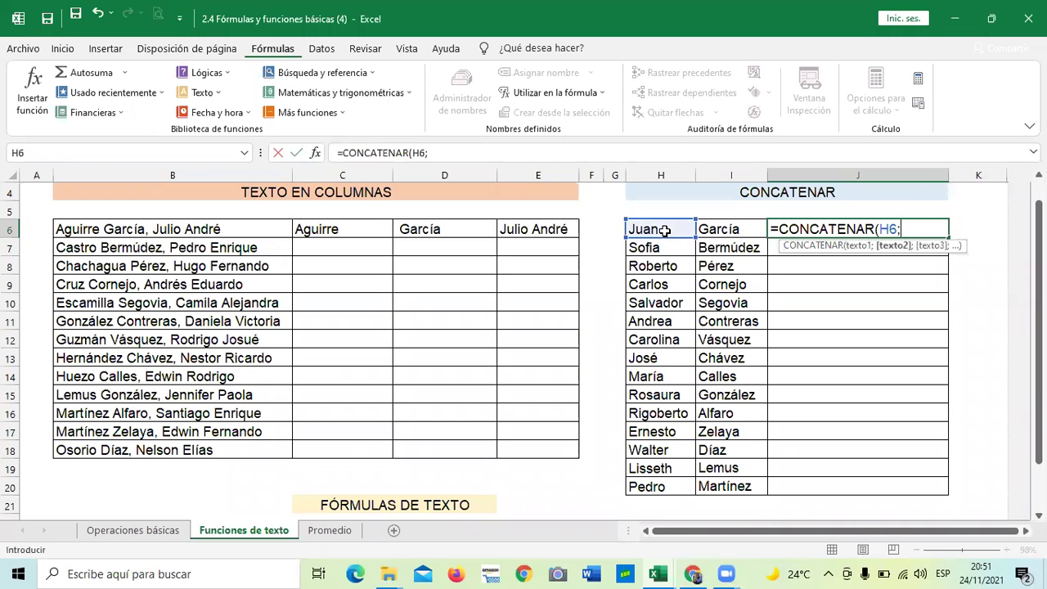
{"action": "left_click", "coordinate": [725, 231]}
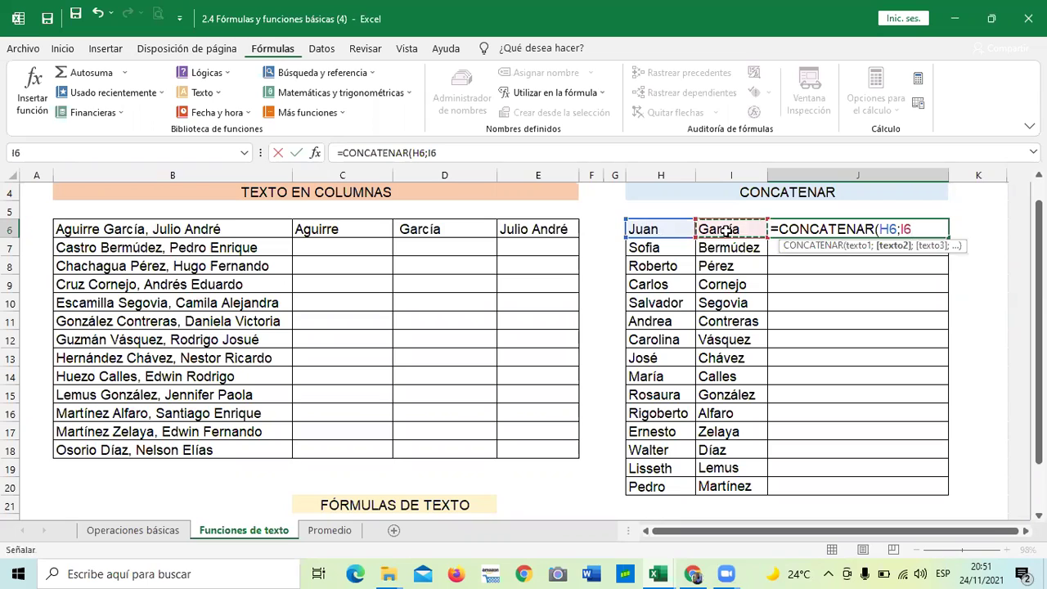
{"action": "type", "text": ")"}
{"action": "key", "text": "Return"}
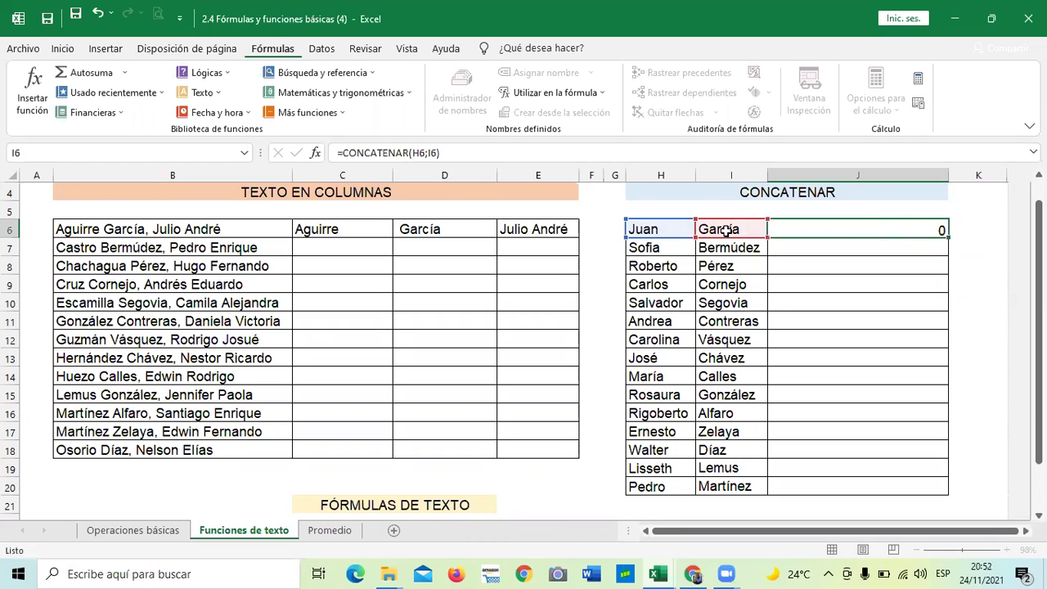
Fill the CONCATENAR formula from J6 down through J12, and undo the fill.
{"action": "left_click", "coordinate": [849, 231]}
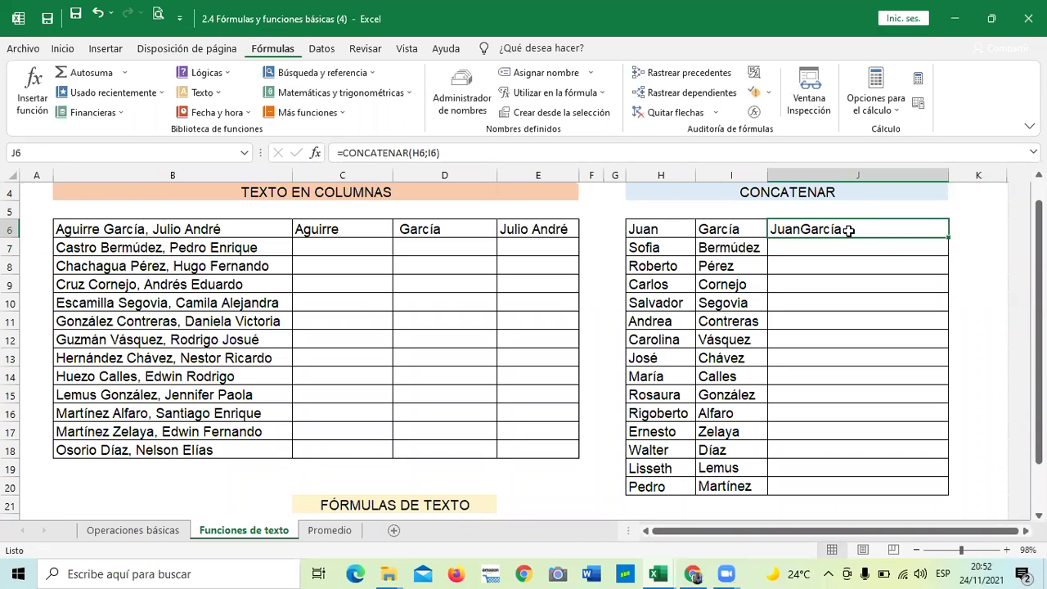
{"action": "left_click_drag", "start_coordinate": [948, 237], "coordinate": [944, 341]}
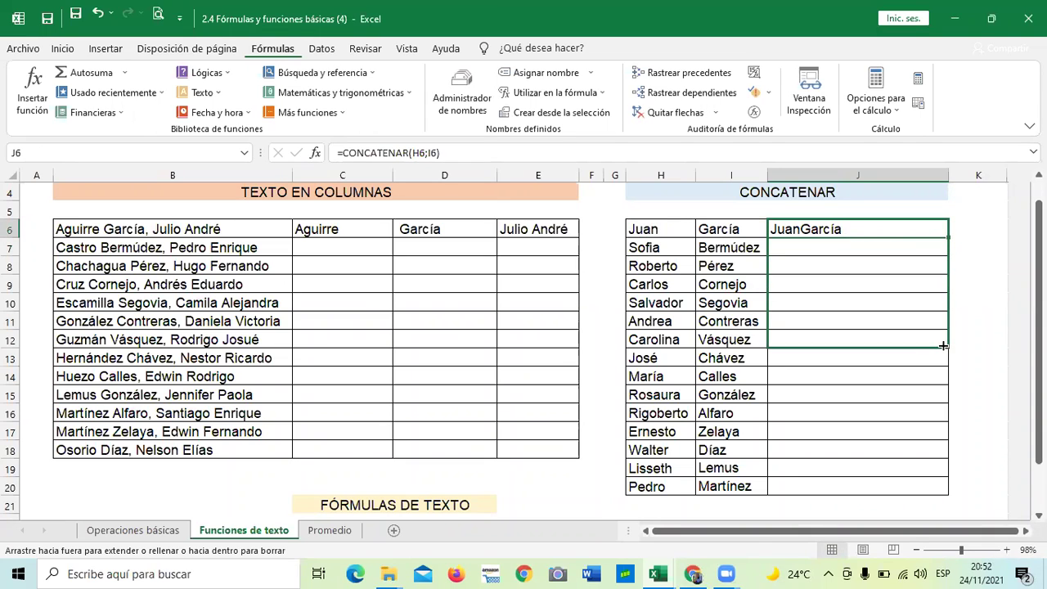
{"action": "left_click", "coordinate": [849, 430]}
{"action": "left_click", "coordinate": [899, 227]}
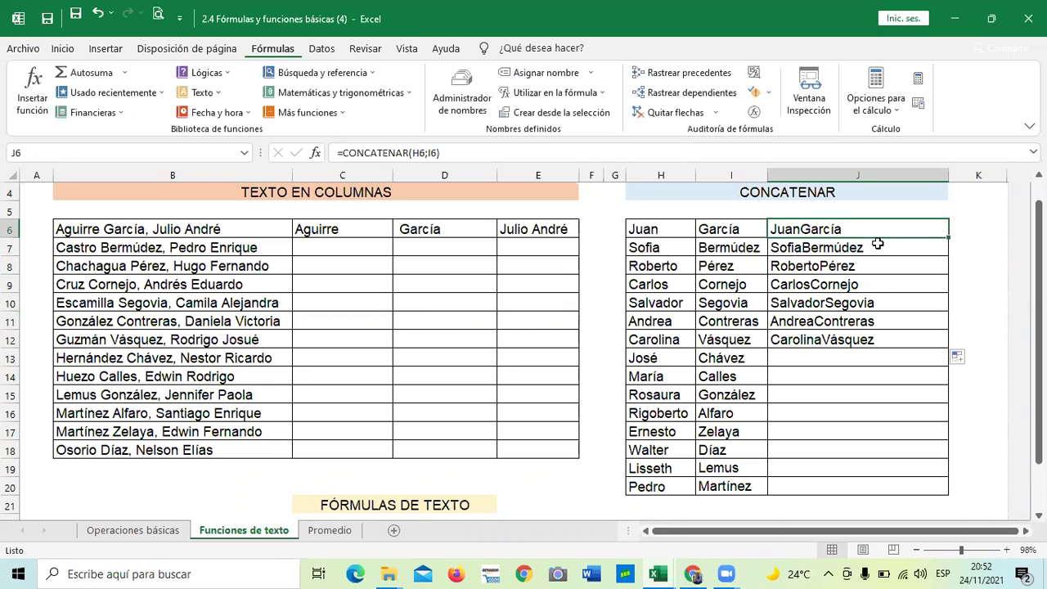
{"action": "key", "text": "ctrl+shift+Down"}
{"action": "key", "text": "ctrl+z"}
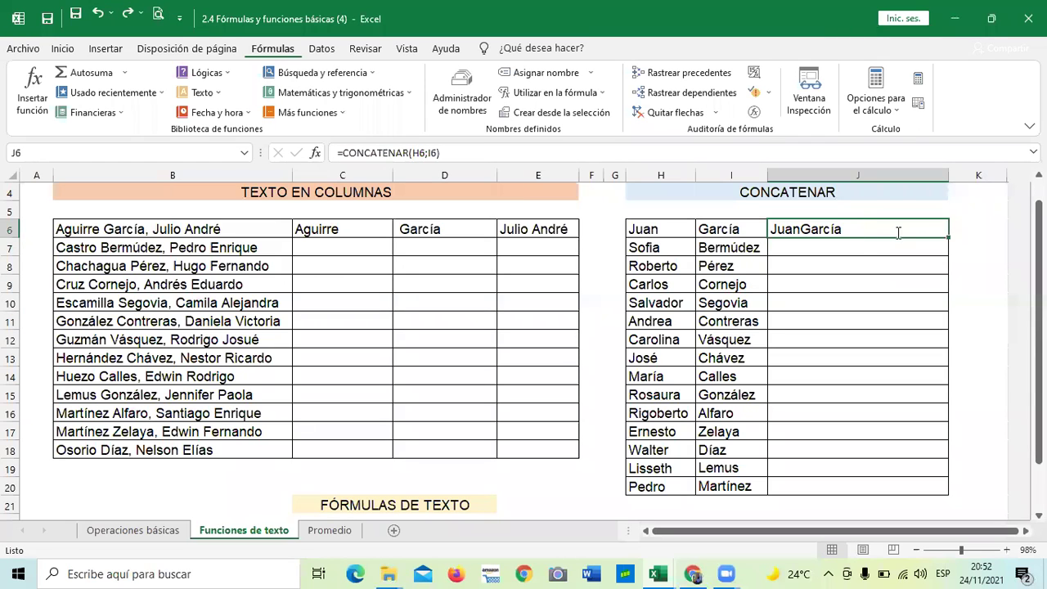
Change the formula in J6 to =CONCATENAR(H6;" ";I6) so a space separates the first name and surname.
{"action": "double_click", "coordinate": [856, 229]}
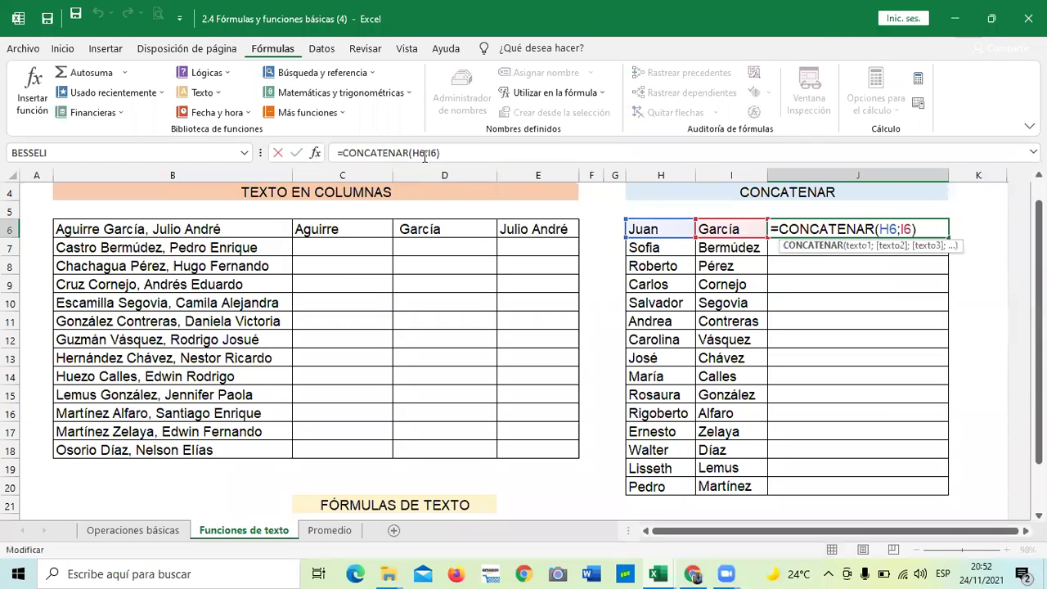
{"action": "left_click", "coordinate": [426, 153]}
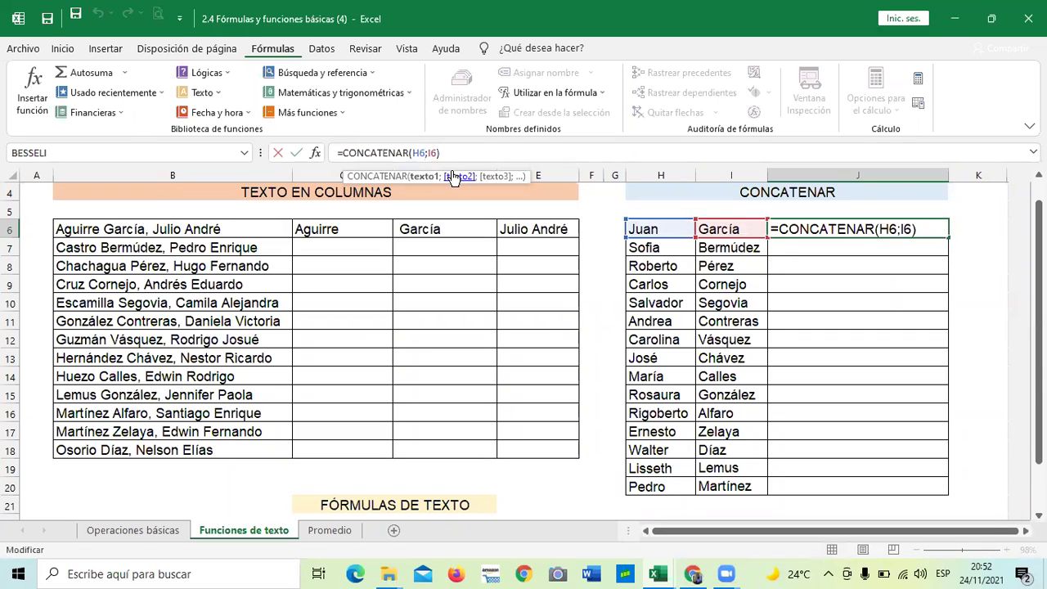
{"action": "left_click", "coordinate": [454, 177]}
{"action": "type", "text": "\""}
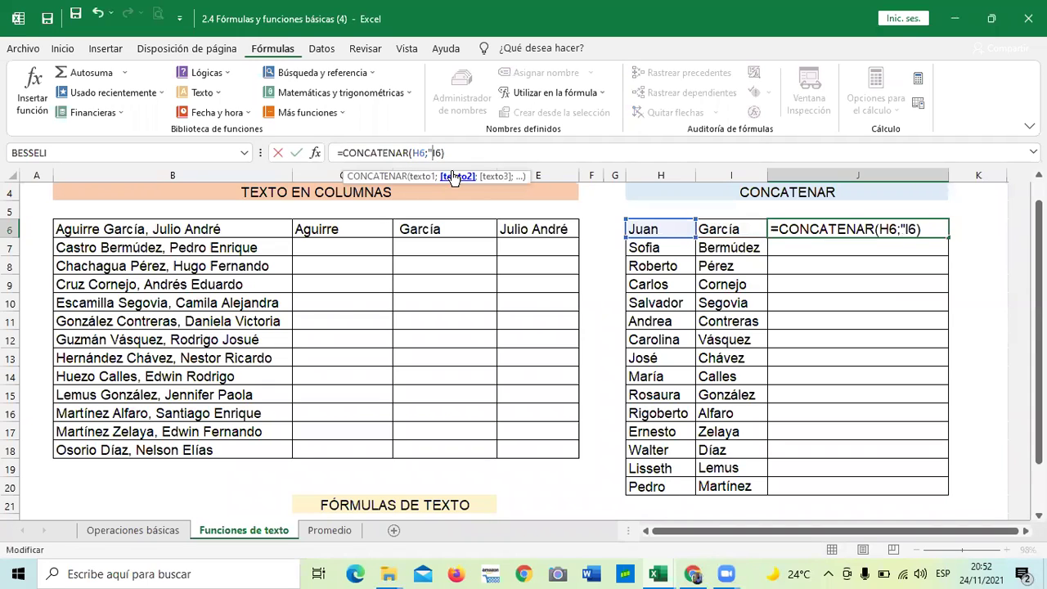
{"action": "type", "text": " \";"}
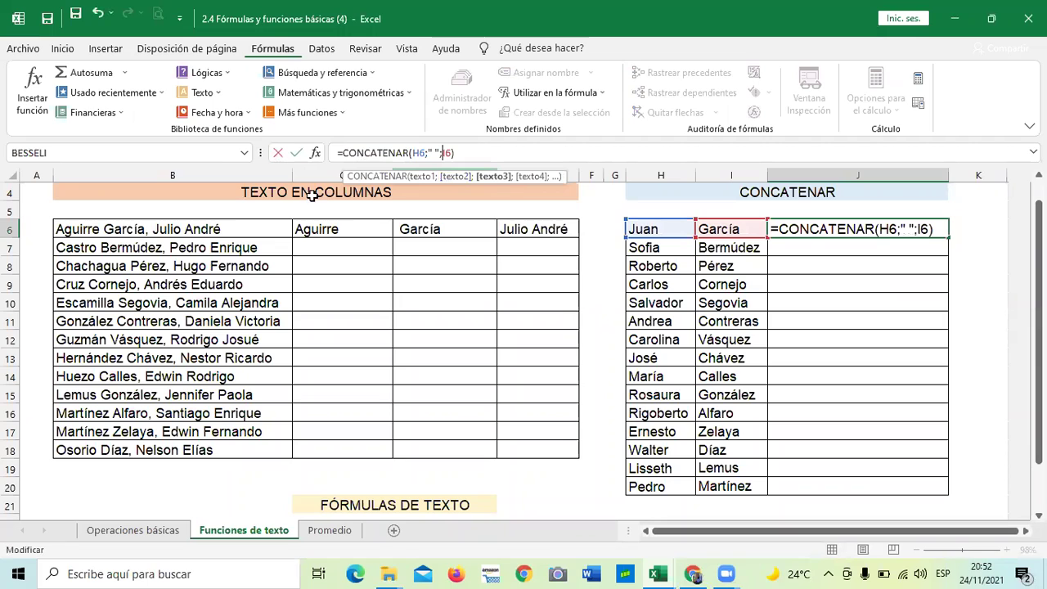
{"action": "left_click", "coordinate": [472, 154]}
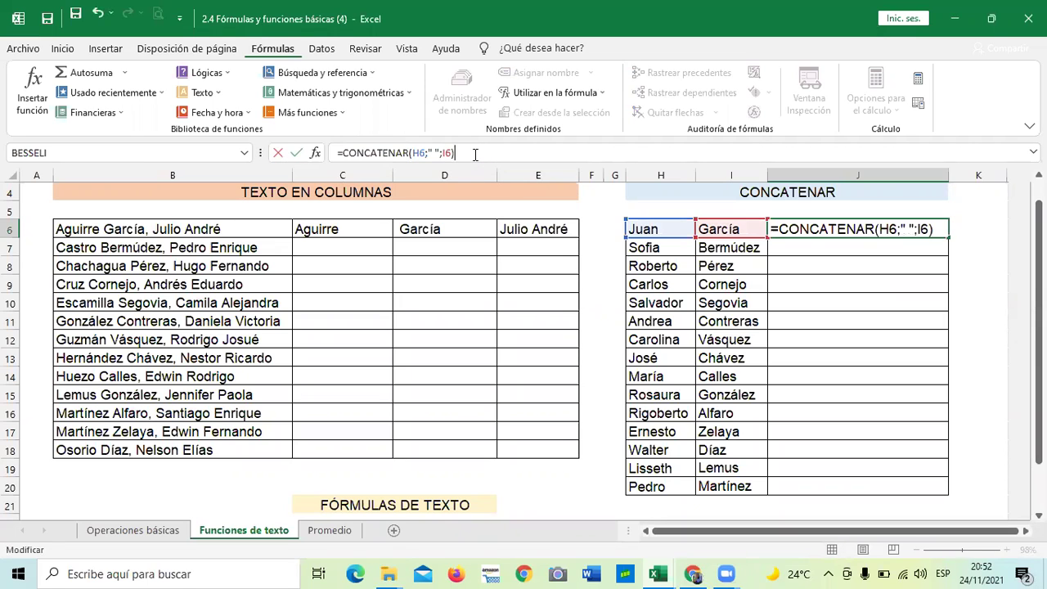
{"action": "key", "text": "Return"}
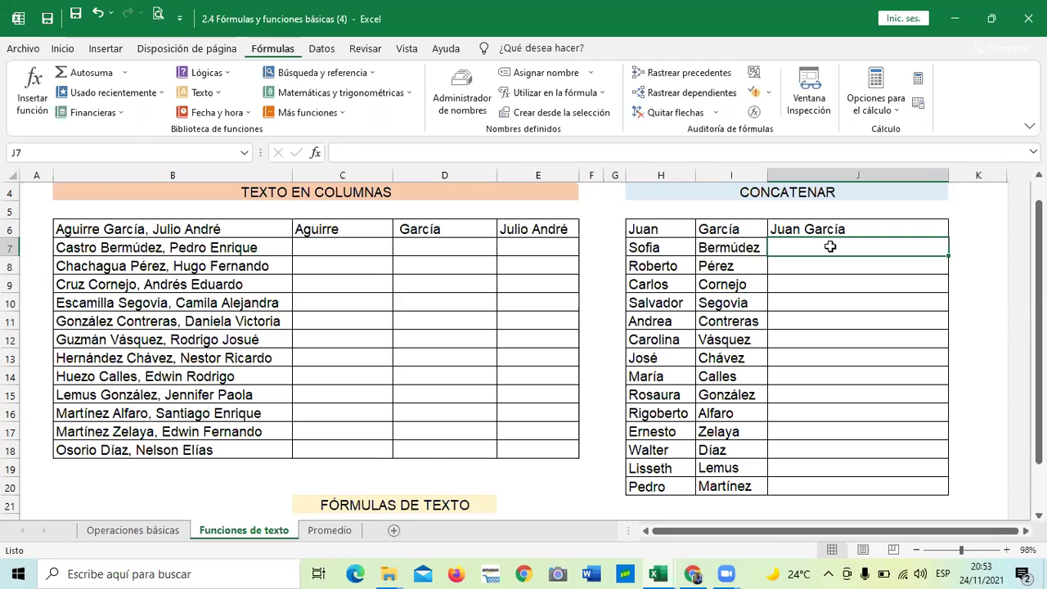
Enter =CONCATENAR(H7;"_";I7) in cell J7 to join the first name and surname with an underscore.
{"action": "type", "text": "=CP"}
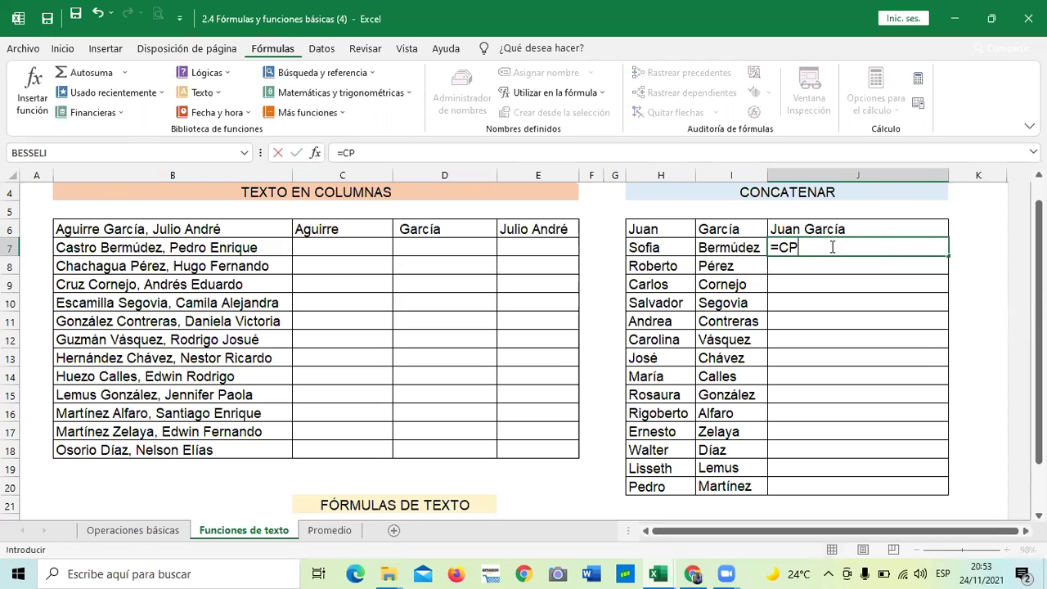
{"action": "key", "text": "BackSpace"}
{"action": "type", "text": "NC"}
{"action": "key", "text": "BackSpace"}
{"action": "key", "text": "BackSpace"}
{"action": "type", "text": "ONCA"}
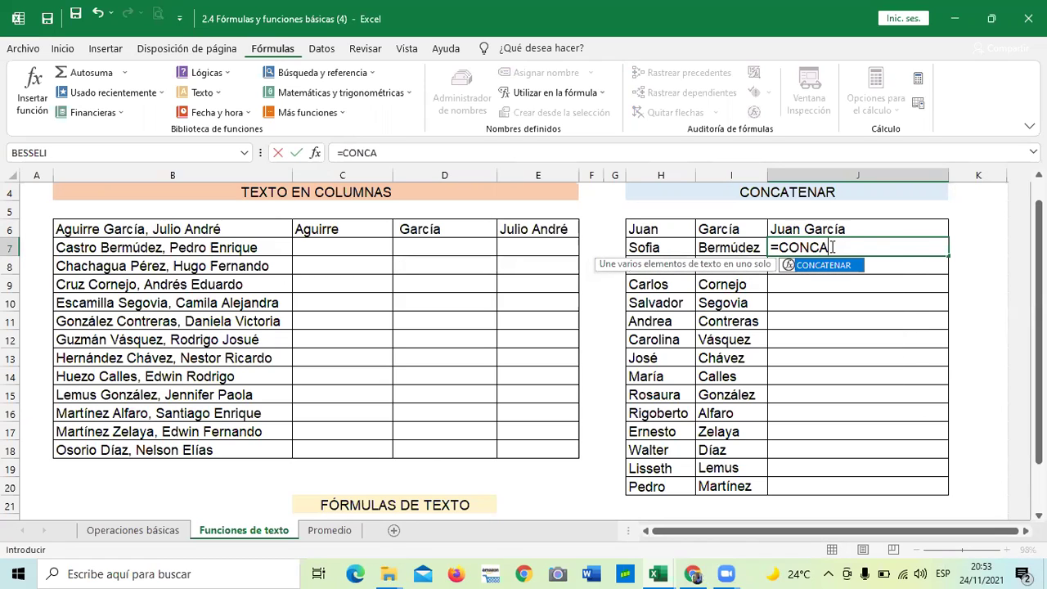
{"action": "double_click", "coordinate": [821, 267]}
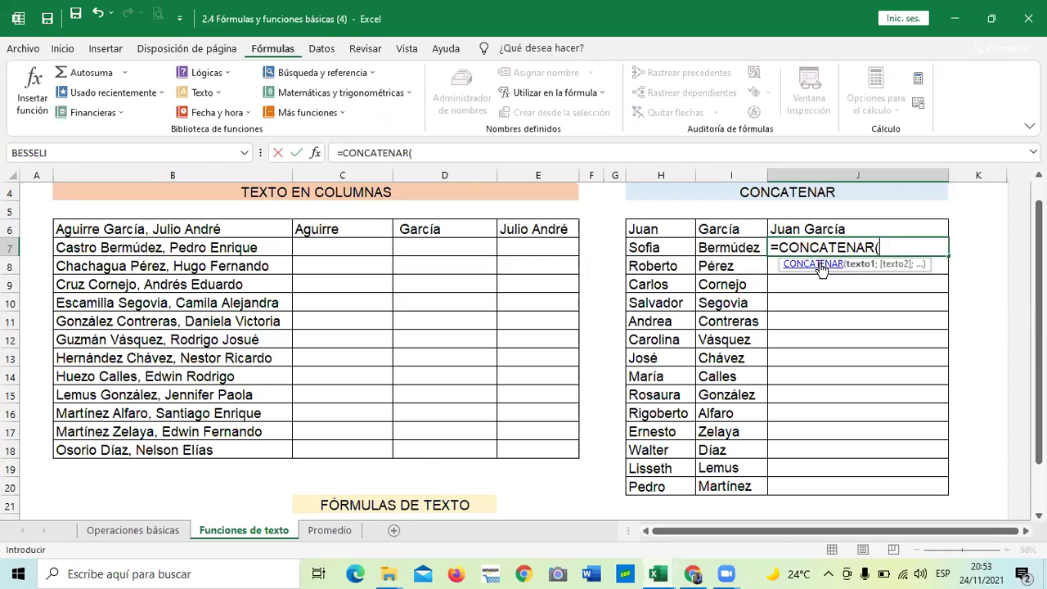
{"action": "left_click", "coordinate": [663, 247]}
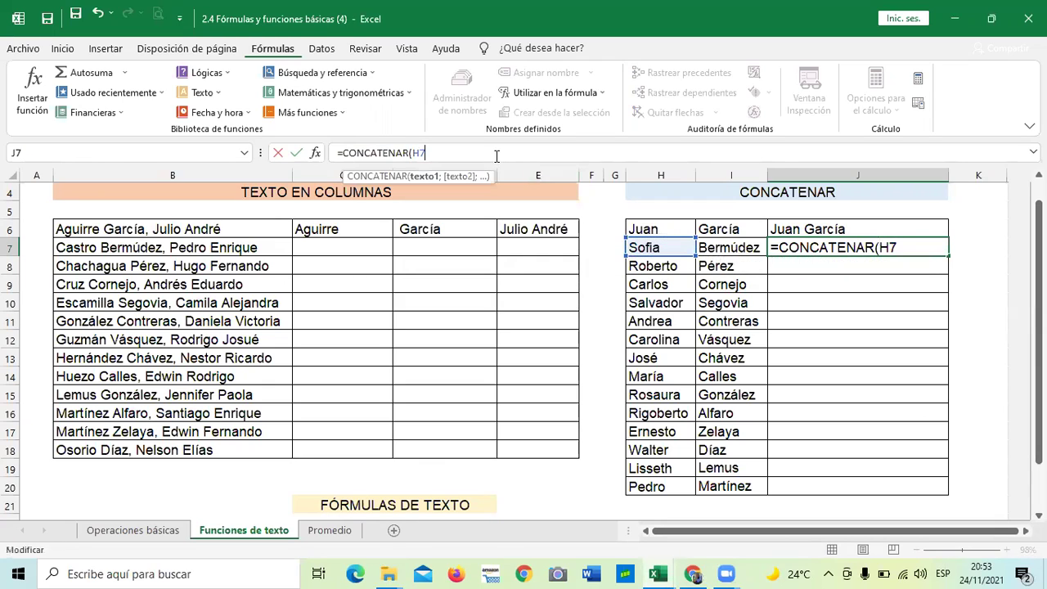
{"action": "type", "text": ":"}
{"action": "key", "text": "BackSpace"}
{"action": "type", "text": ";"}
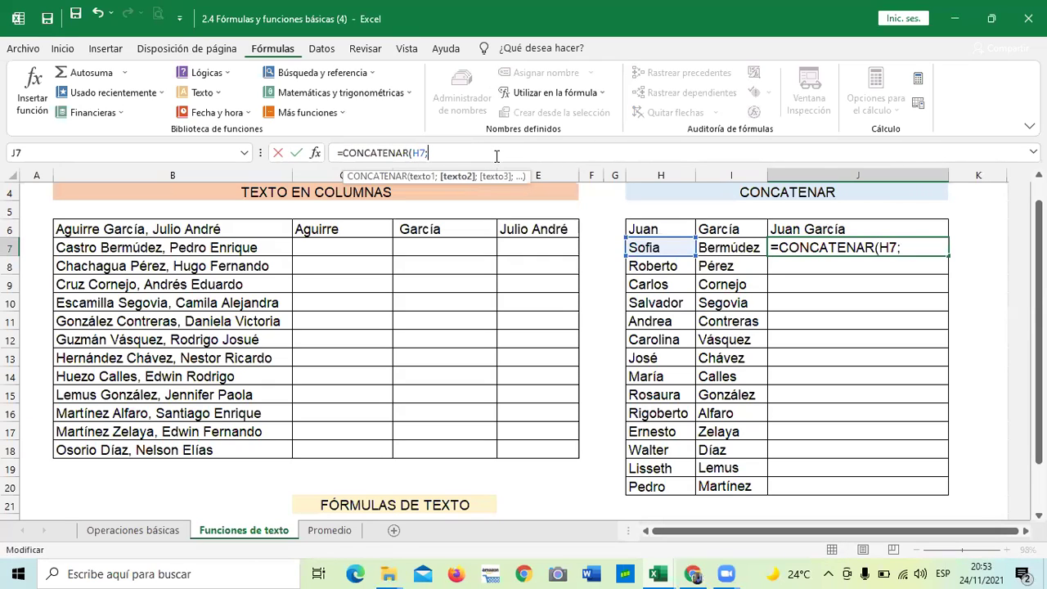
{"action": "type", "text": "\""}
{"action": "key", "text": "BackSpace"}
{"action": "type", "text": "\"_ \";"}
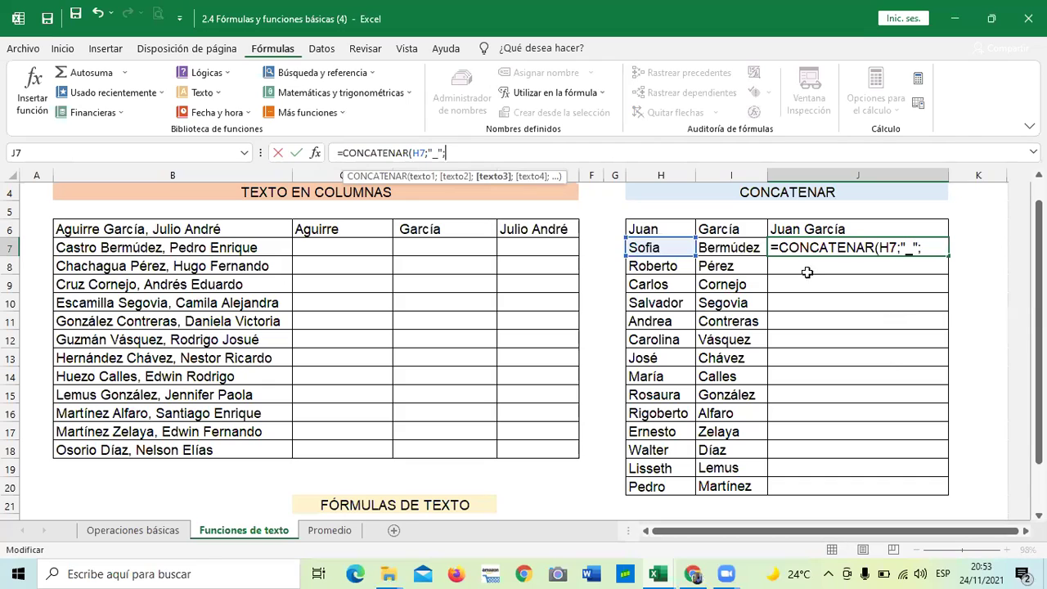
{"action": "left_click", "coordinate": [750, 247]}
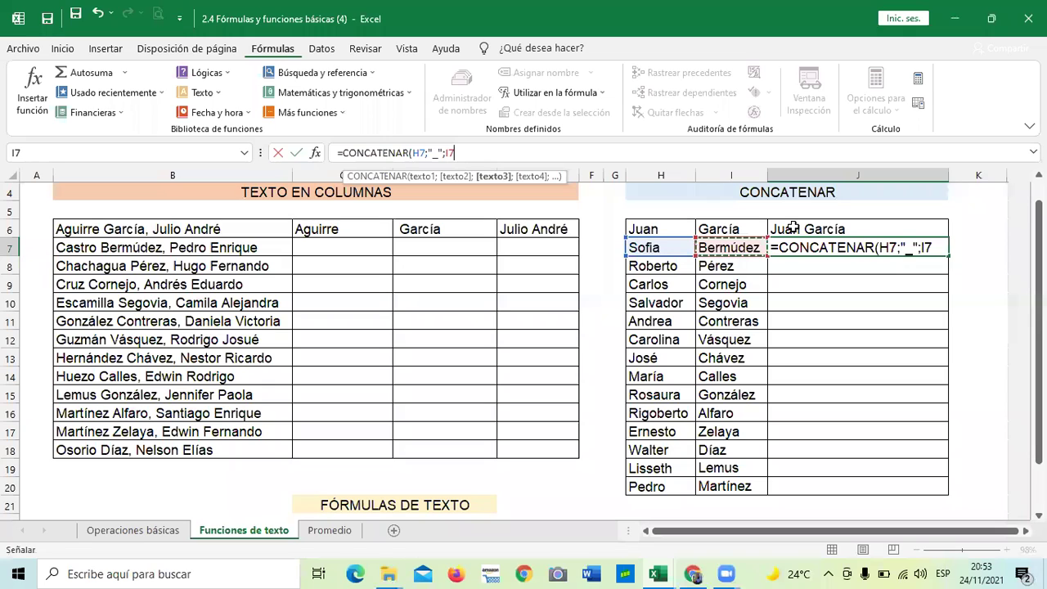
{"action": "key", "text": "Return"}
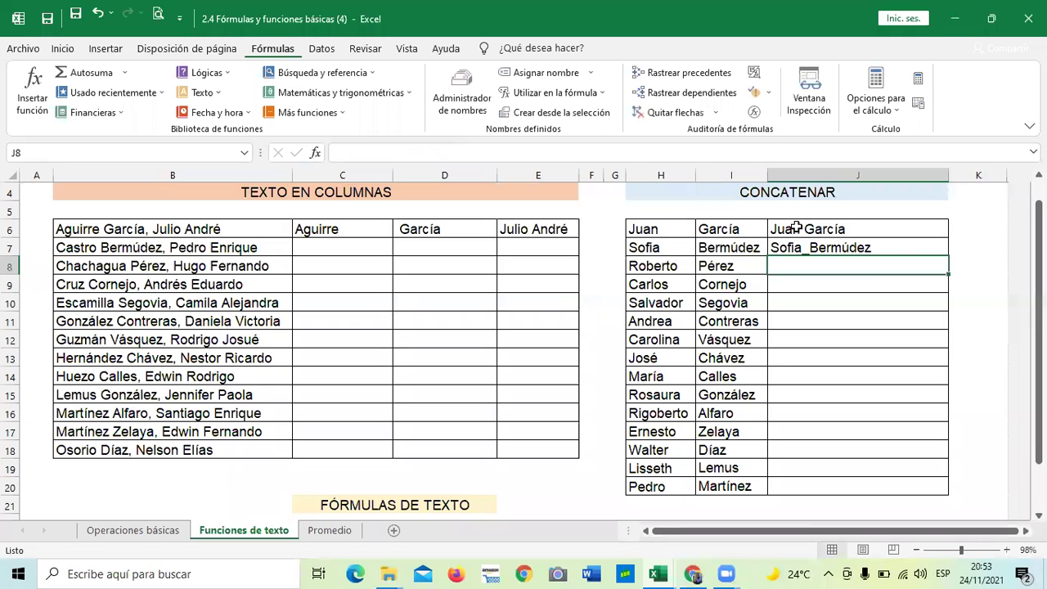
{"action": "key", "text": "Down"}
{"action": "key", "text": "Down"}
{"action": "key", "text": "Down"}
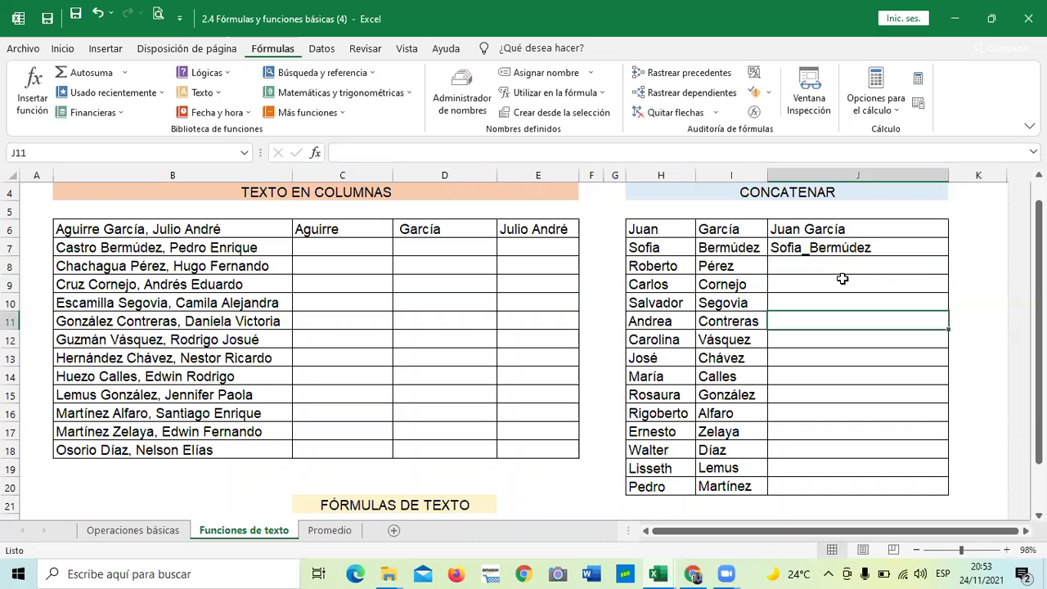
Replace the underscore separator in J7's formula with a space, giving =CONCATENAR(H7;" ";I7).
{"action": "left_click", "coordinate": [840, 250]}
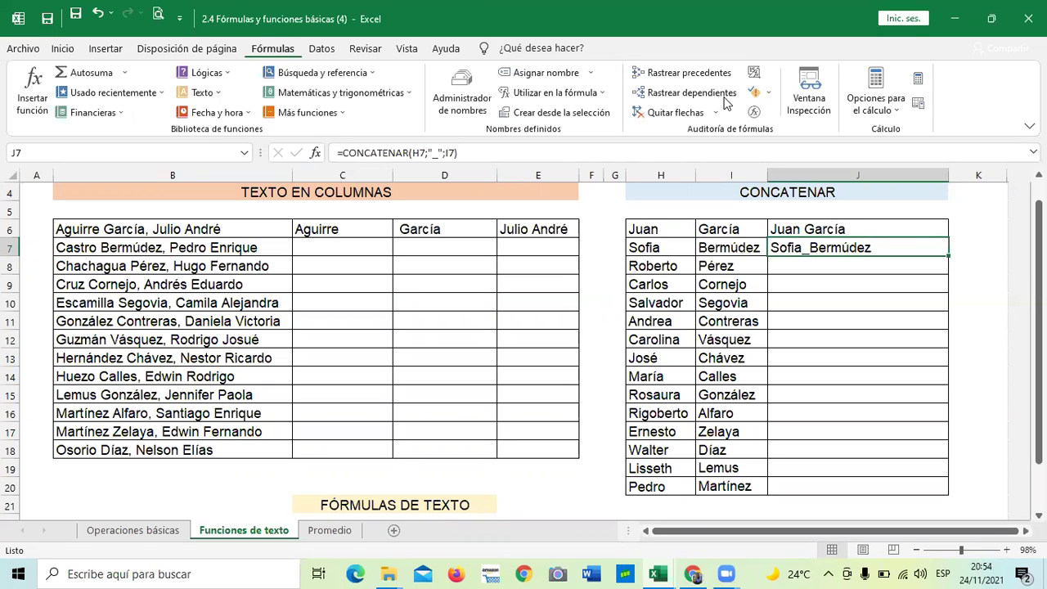
{"action": "left_click", "coordinate": [439, 155]}
{"action": "key", "text": "BackSpace"}
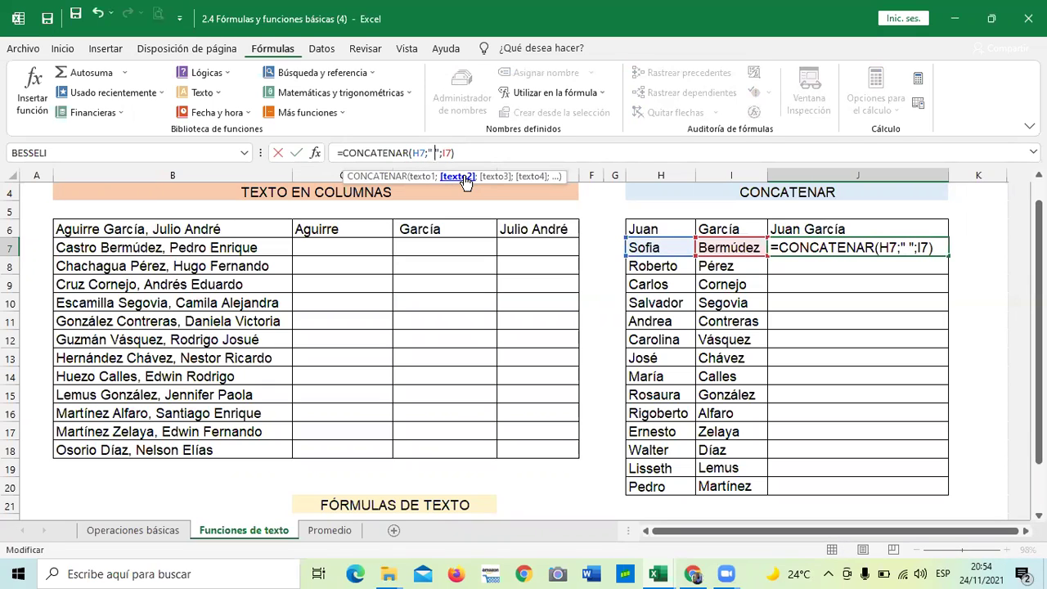
{"action": "key", "text": "Return"}
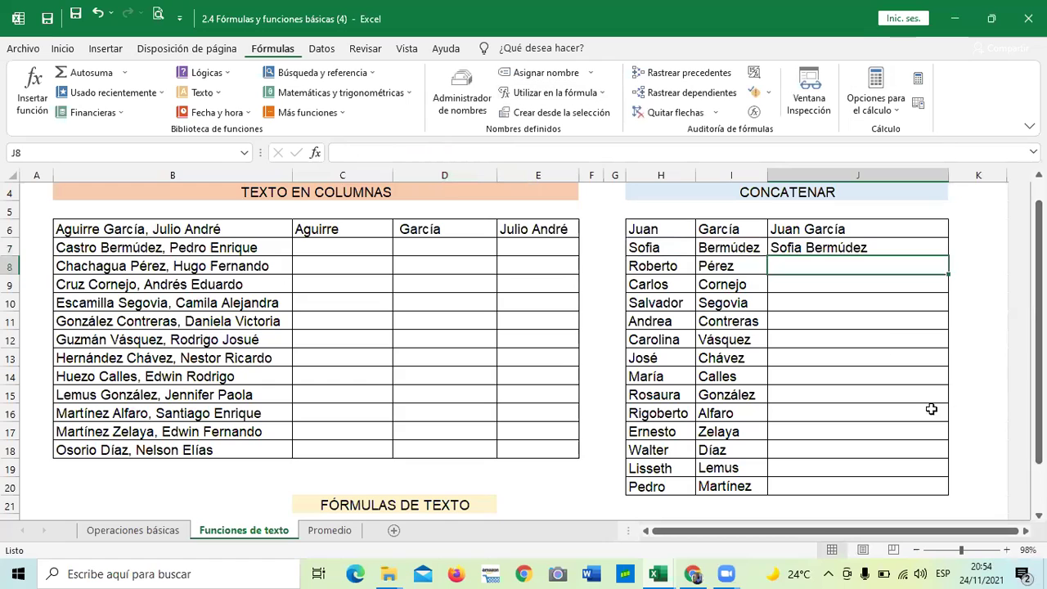
Fill the CONCATENAR formula from J7 down through J10.
{"action": "left_click", "coordinate": [878, 337]}
{"action": "left_click", "coordinate": [890, 246]}
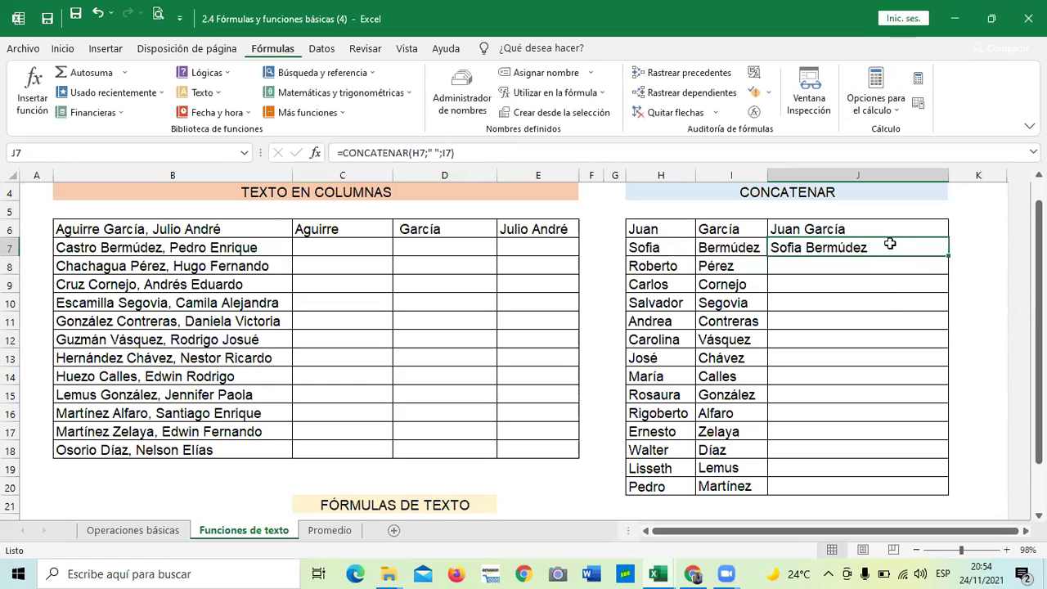
{"action": "left_click_drag", "start_coordinate": [948, 256], "coordinate": [954, 308]}
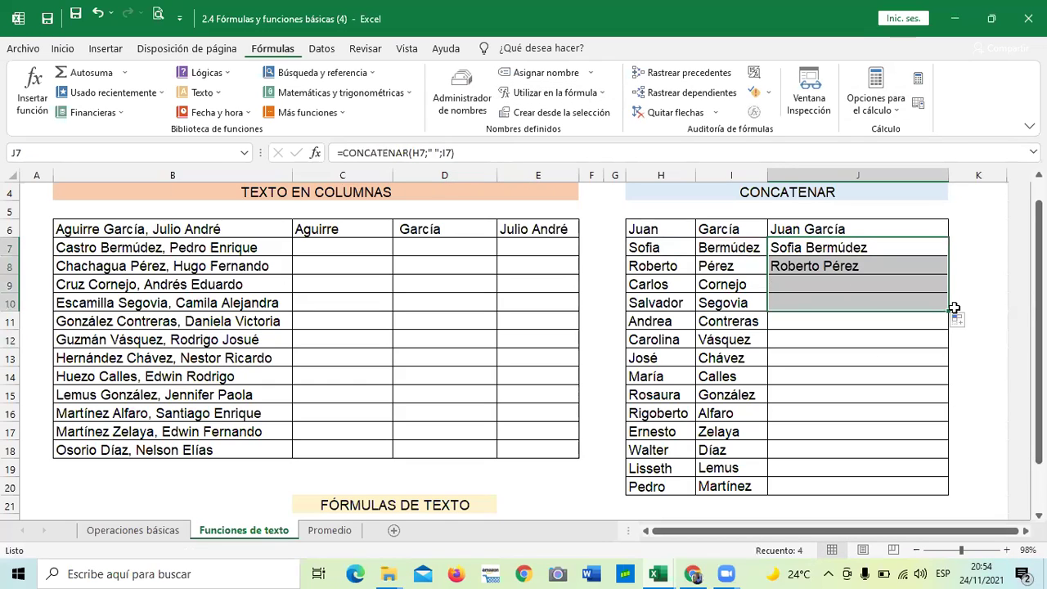
{"action": "left_click", "coordinate": [880, 316]}
{"action": "left_click", "coordinate": [873, 372]}
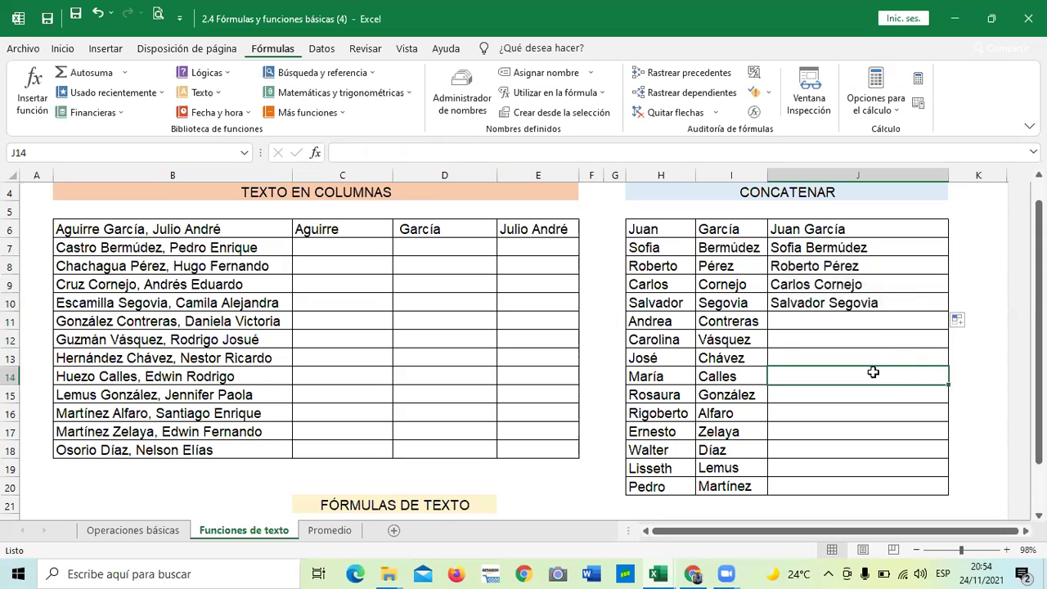
Enter =H11&I11 in cell J11 to join the first name and surname with the ampersand operator.
{"action": "left_click", "coordinate": [847, 316]}
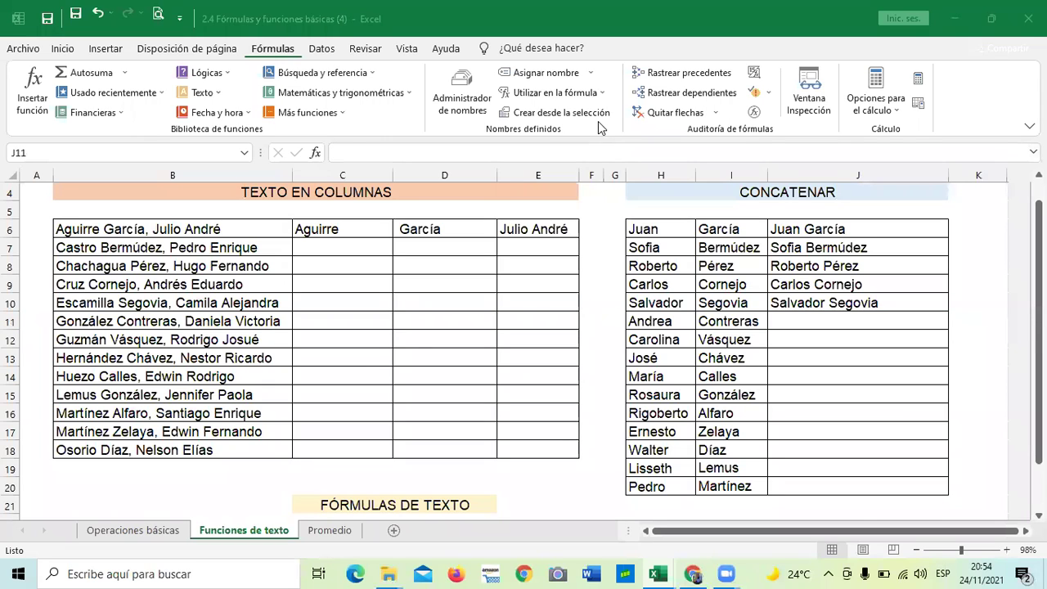
{"action": "left_click", "coordinate": [784, 318]}
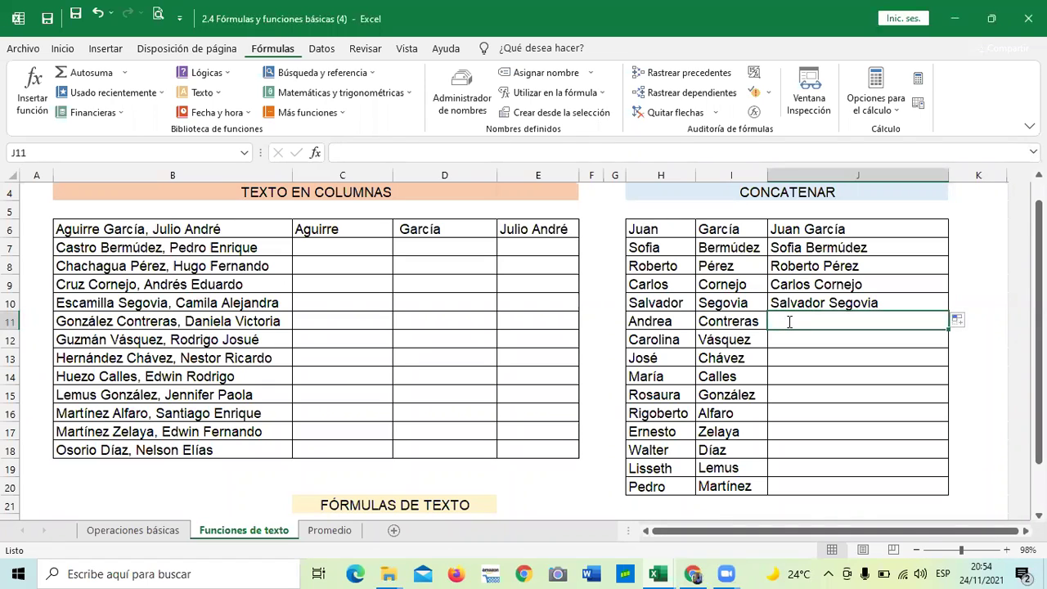
{"action": "type", "text": "="}
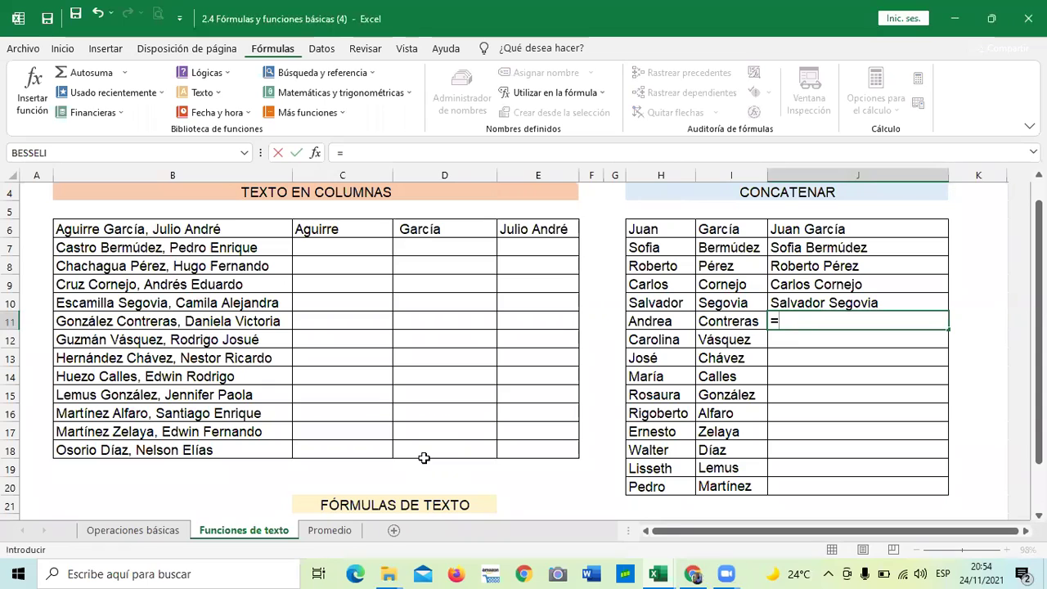
{"action": "left_click", "coordinate": [365, 78]}
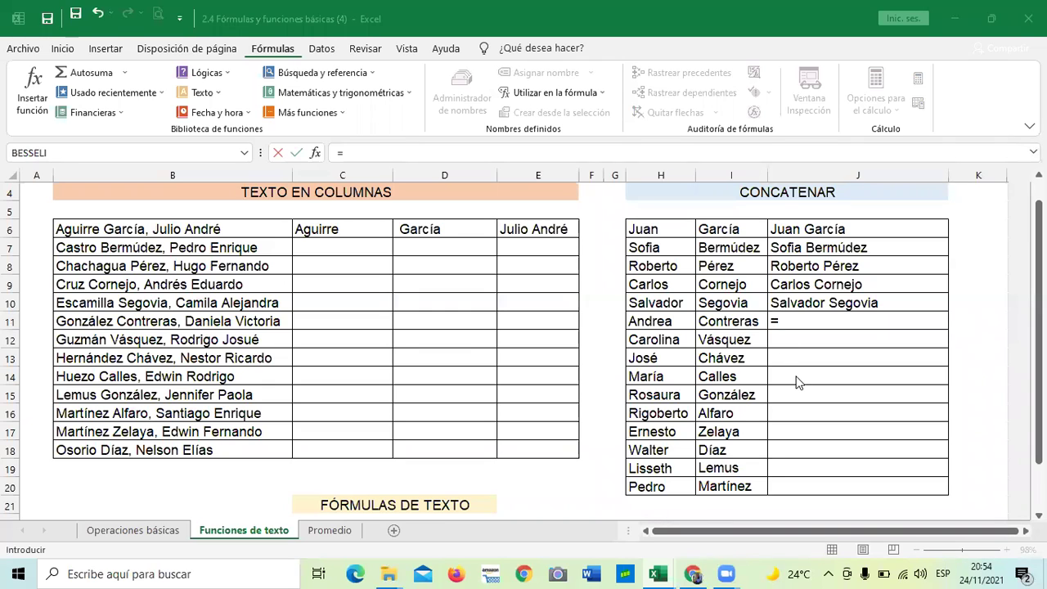
{"action": "left_click", "coordinate": [666, 322]}
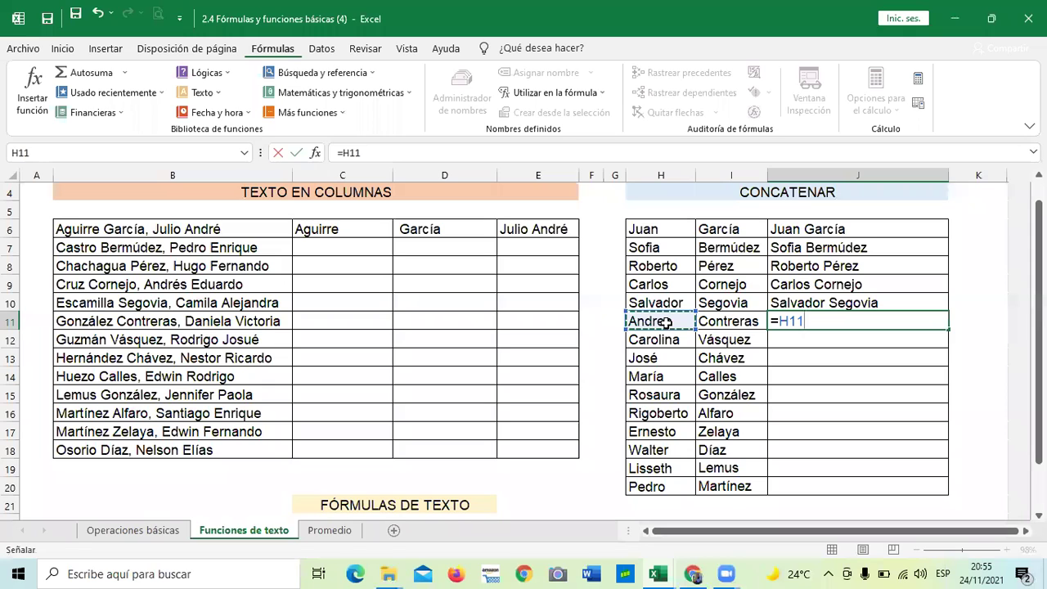
{"action": "type", "text": "&"}
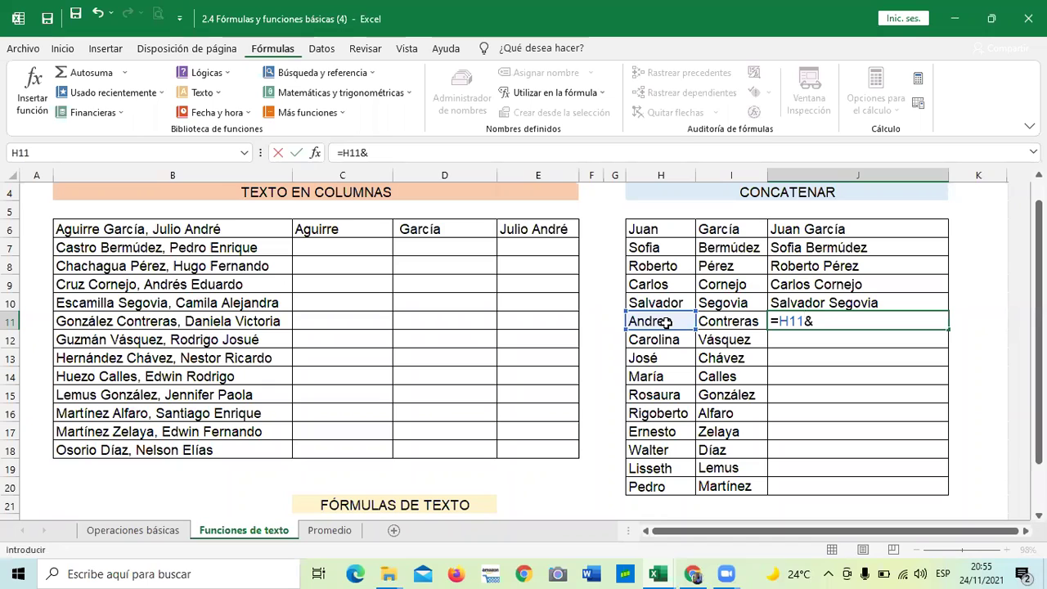
{"action": "left_click", "coordinate": [749, 322]}
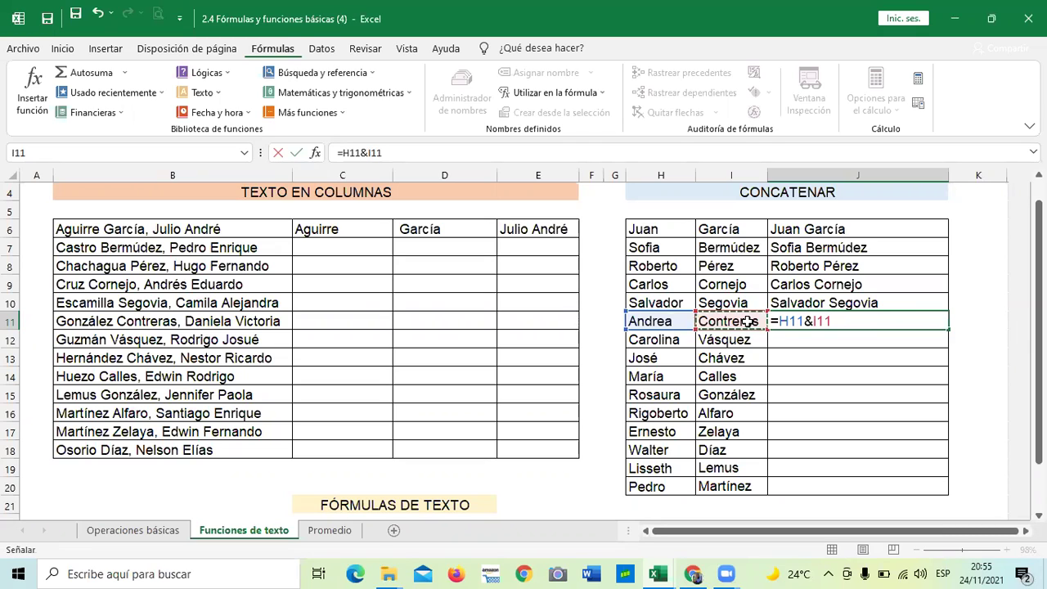
{"action": "key", "text": "Return"}
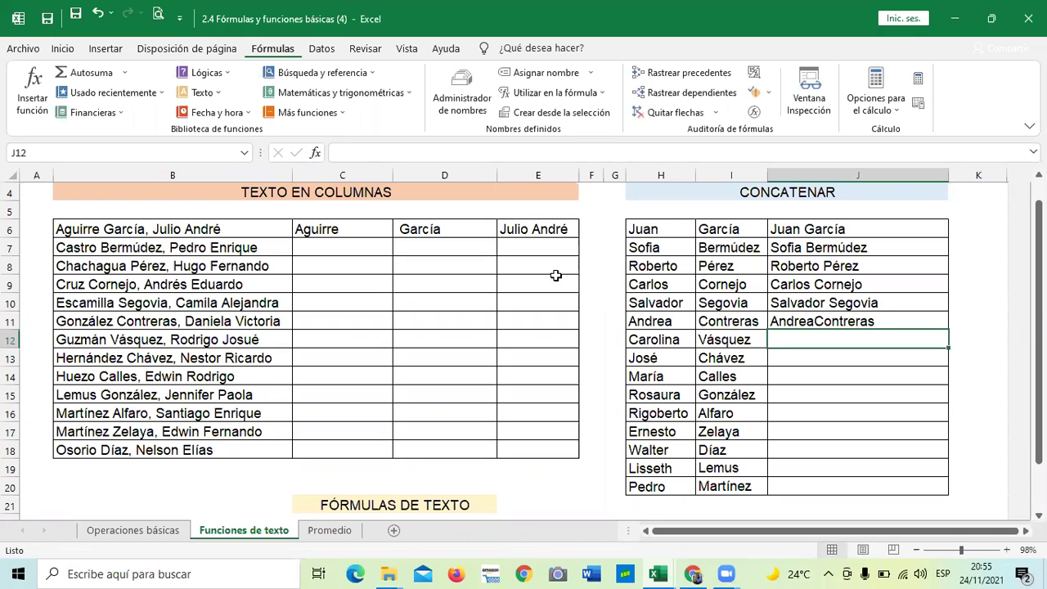
Fill the ampersand formula from J11 down through J20 and compare the formulas in J6 and J14.
{"action": "left_click", "coordinate": [847, 322]}
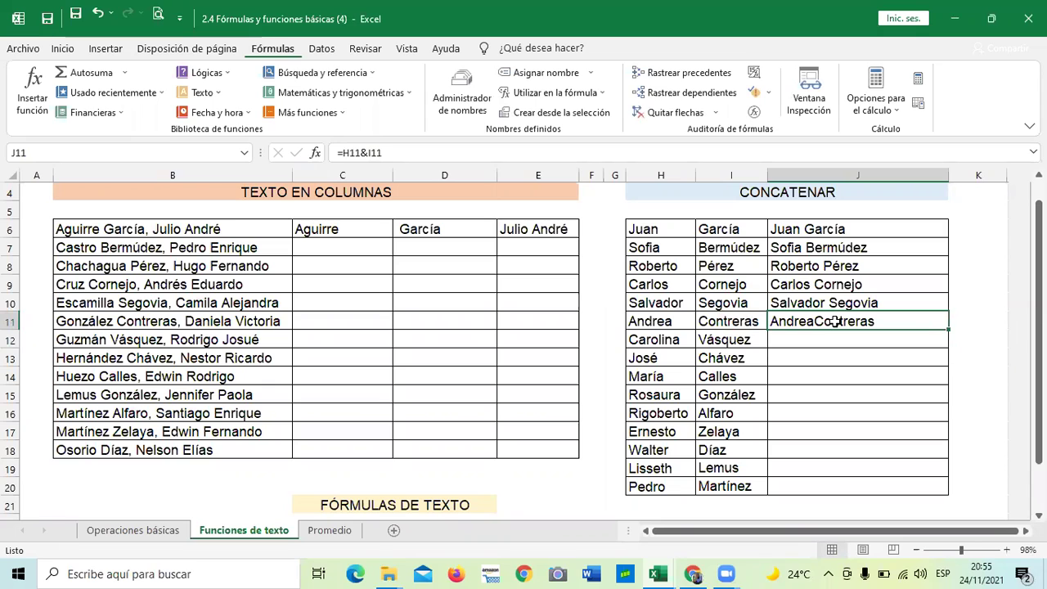
{"action": "left_click_drag", "start_coordinate": [947, 330], "coordinate": [957, 490]}
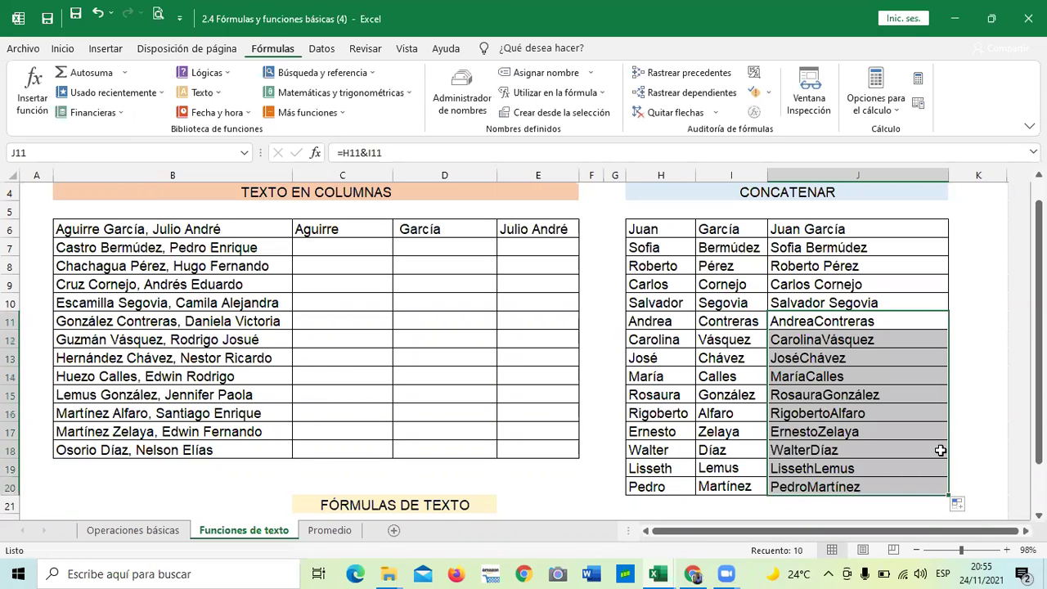
{"action": "left_click", "coordinate": [806, 229]}
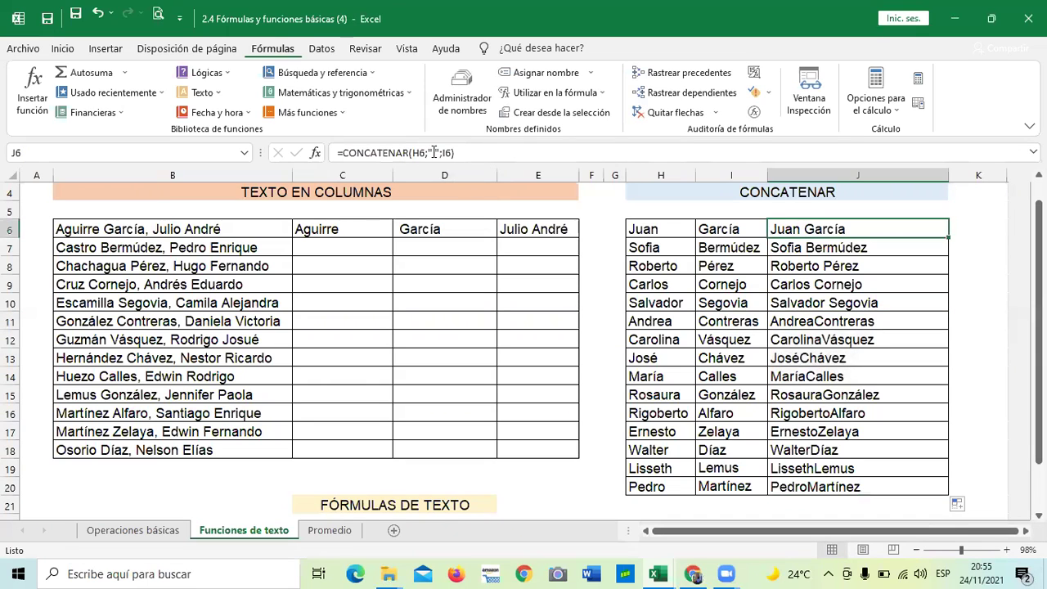
{"action": "left_click", "coordinate": [818, 378]}
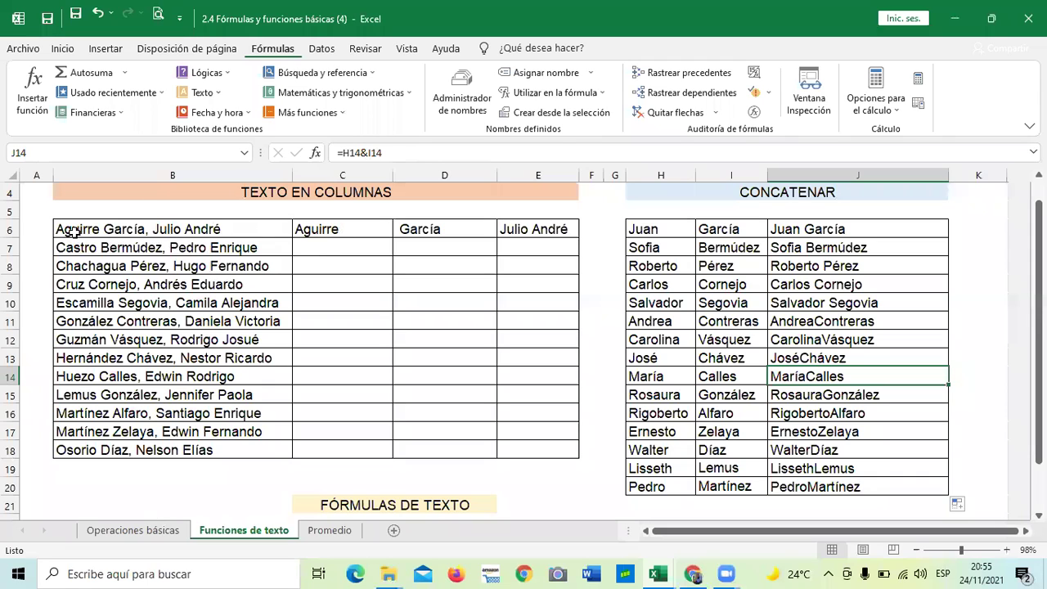
{"action": "left_click", "coordinate": [363, 244]}
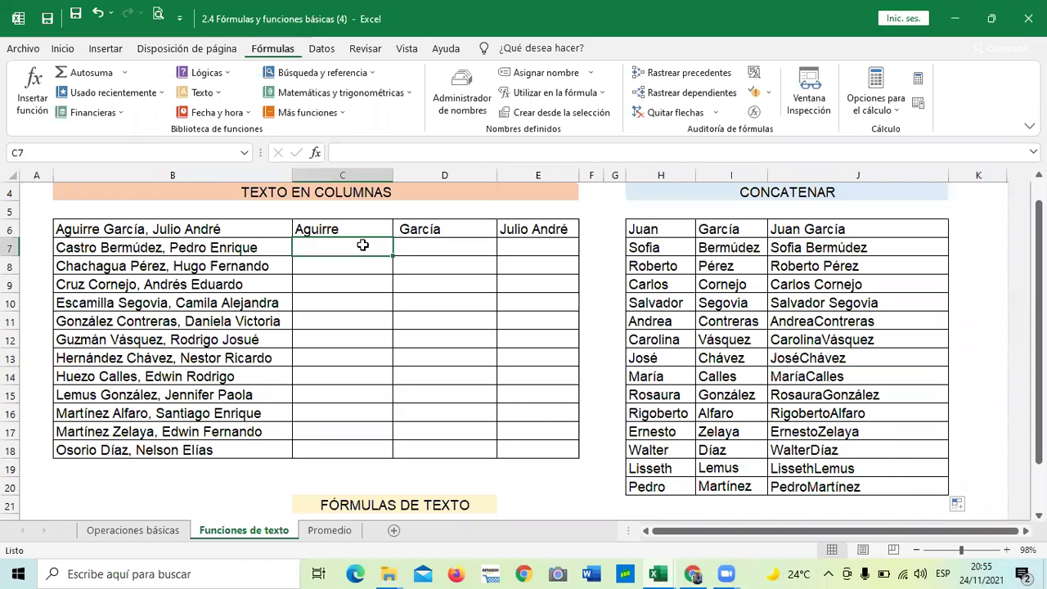
{"action": "left_click", "coordinate": [422, 244]}
{"action": "left_click", "coordinate": [517, 245]}
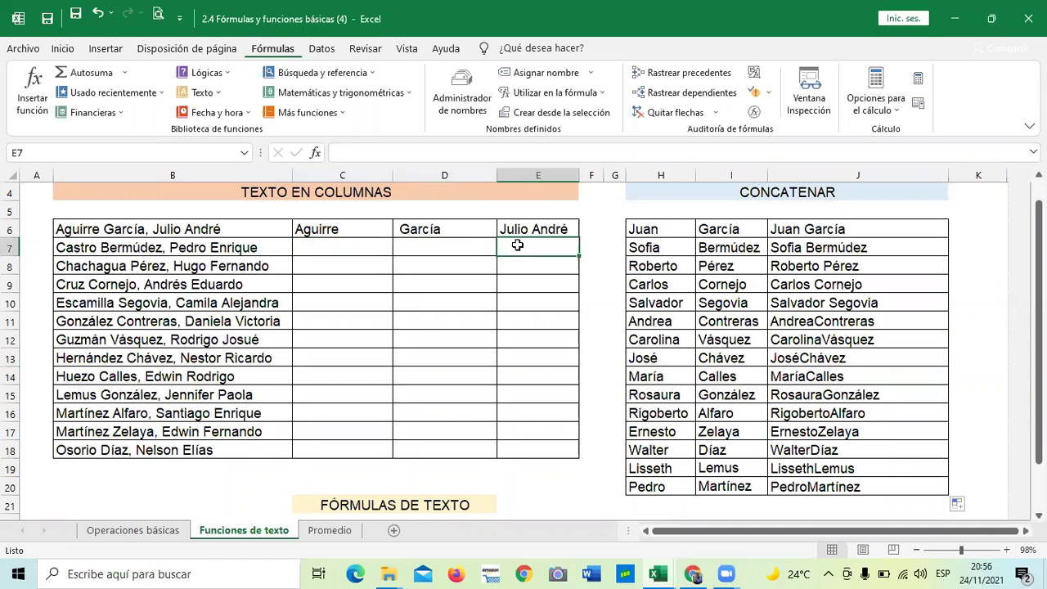
{"action": "left_click", "coordinate": [461, 244]}
{"action": "left_click", "coordinate": [353, 253]}
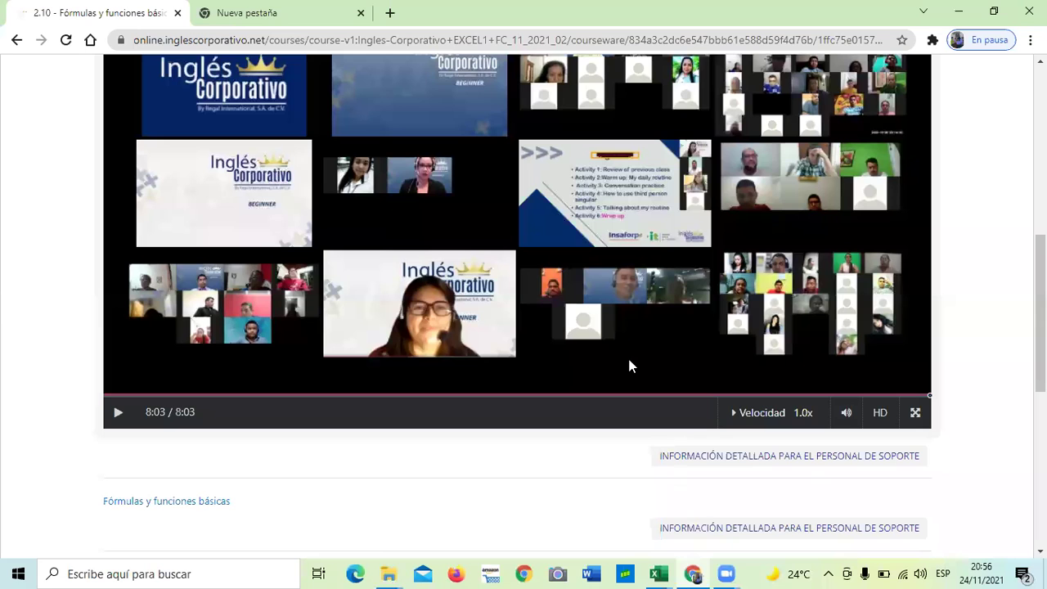
On the course page in Chrome, open the 2.8 Laboratorio unit and view the first questions of Laboratorio 2.2.
{"action": "scroll", "coordinate": [719, 95], "scroll_direction": "up", "scroll_amount": 4}
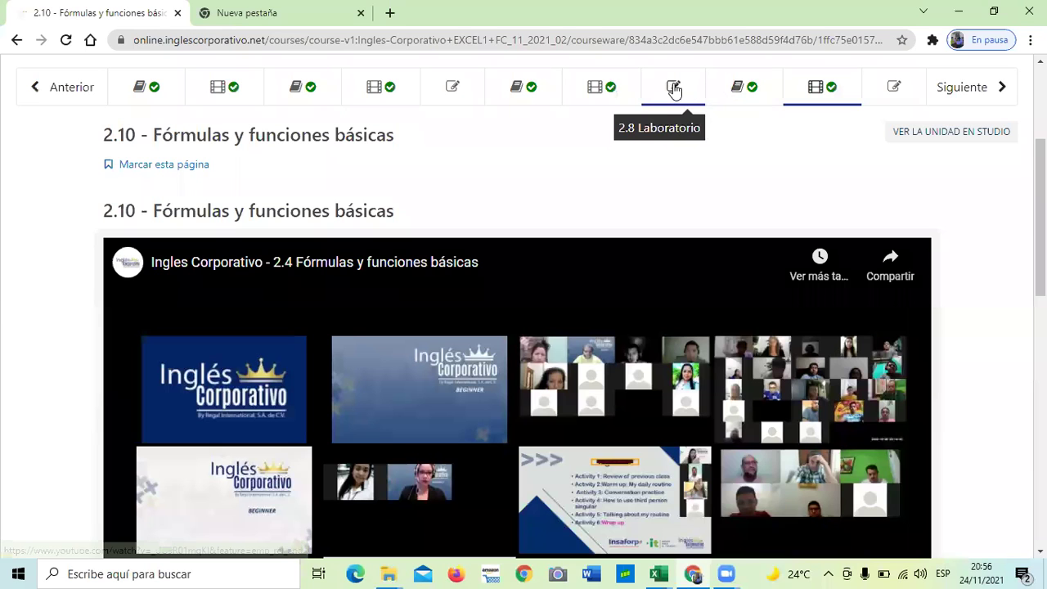
{"action": "left_click", "coordinate": [674, 88]}
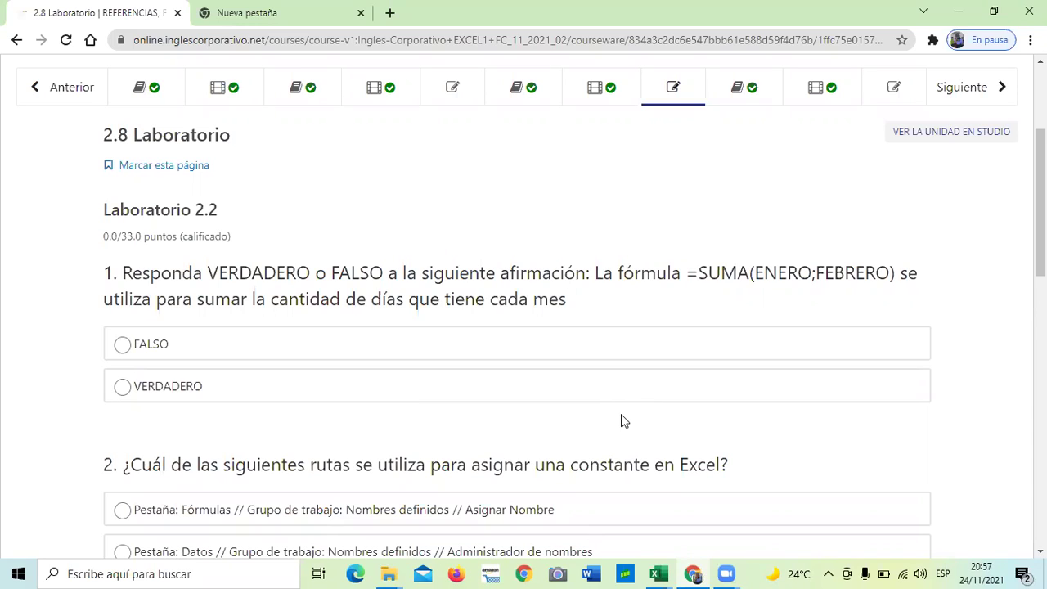
{"action": "scroll", "coordinate": [463, 430], "scroll_direction": "down", "scroll_amount": 2}
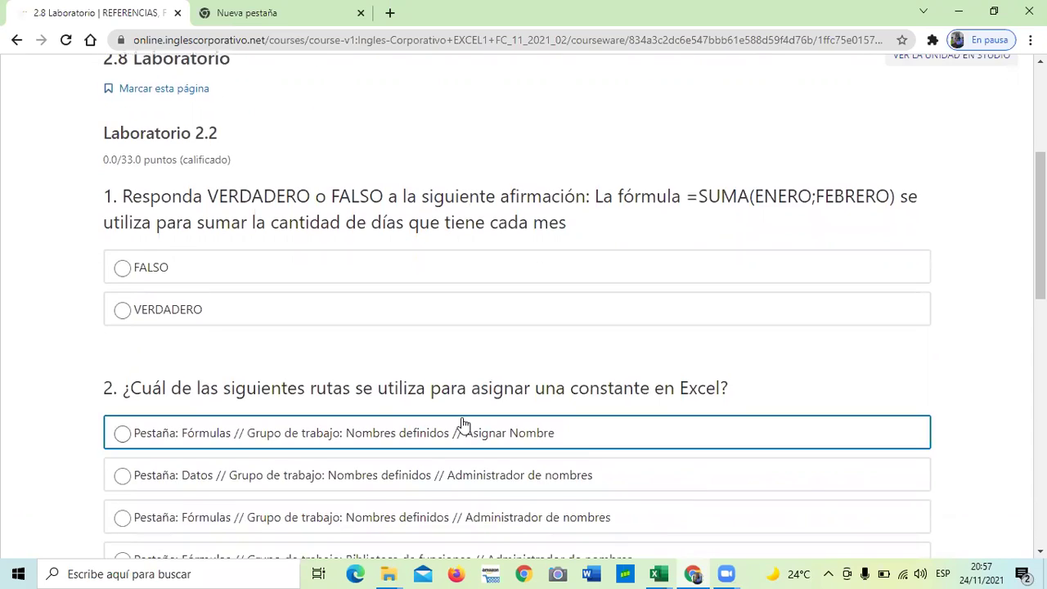